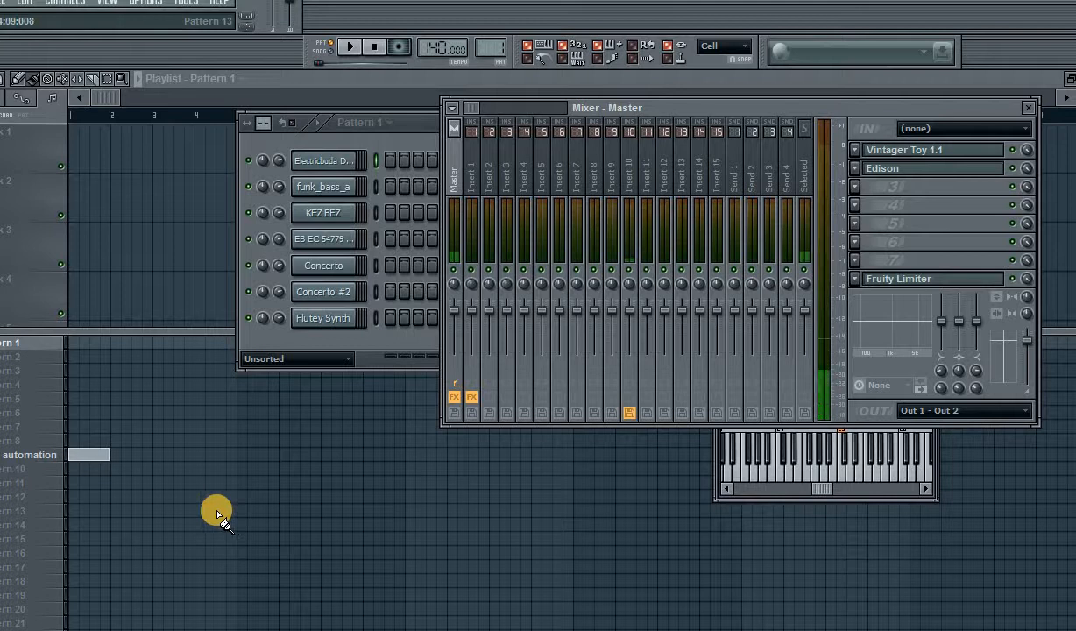
- Arrange the Pattern 1 channel rack and the Mixer side by side so that neither window covers the other
click(414, 128)
drag(413, 128, 254, 136)
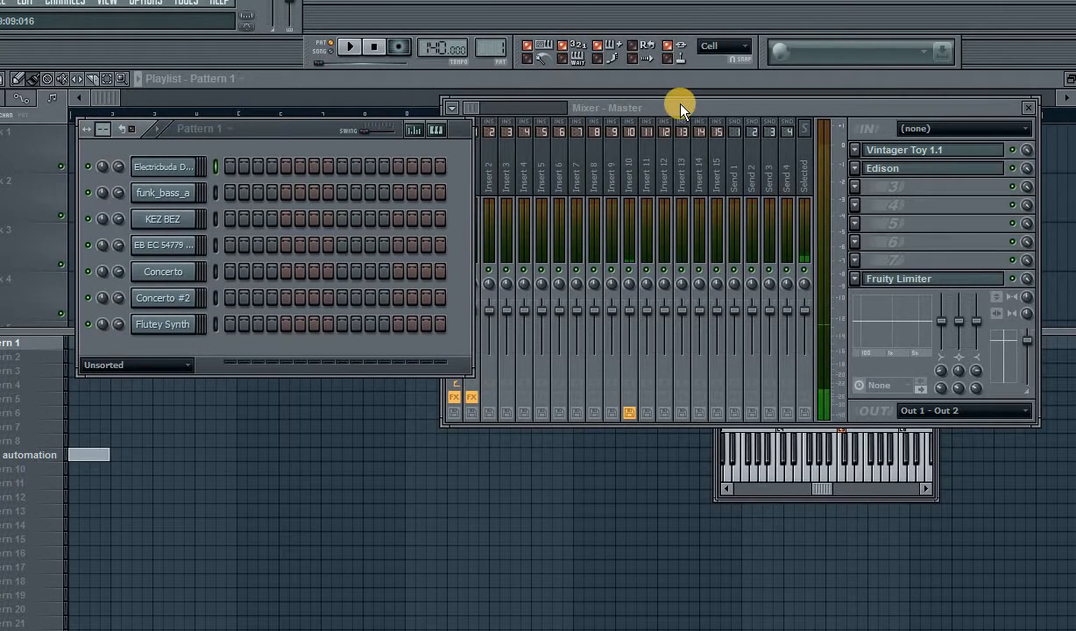
mouse_move(675, 105)
mouse_down()
mouse_move(717, 133)
mouse_move(668, 116)
mouse_up()
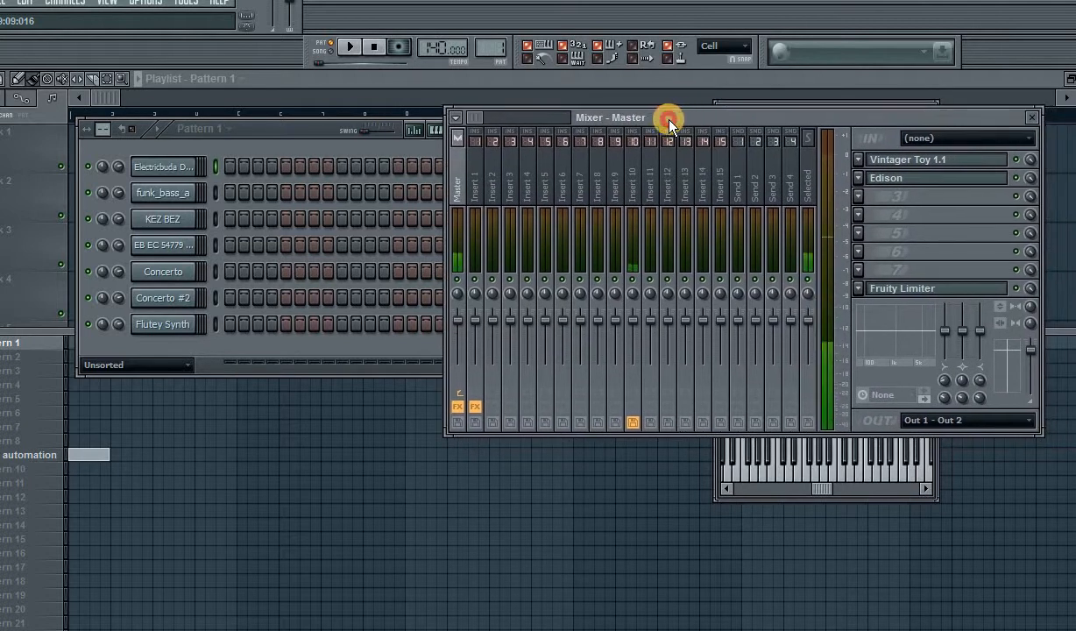
drag(305, 127, 310, 121)
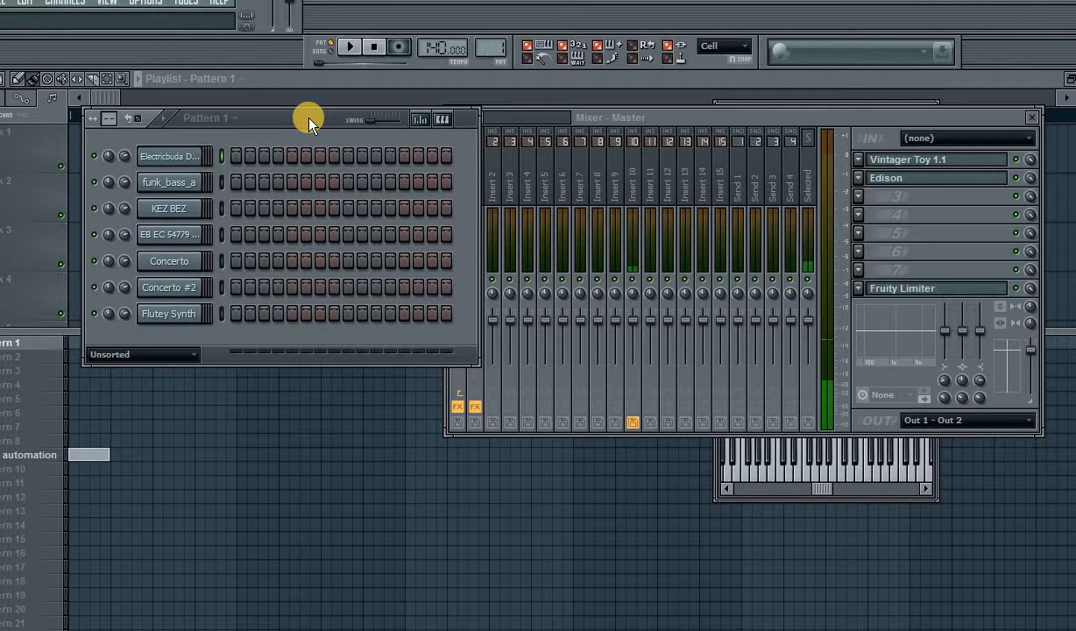
drag(309, 121, 313, 122)
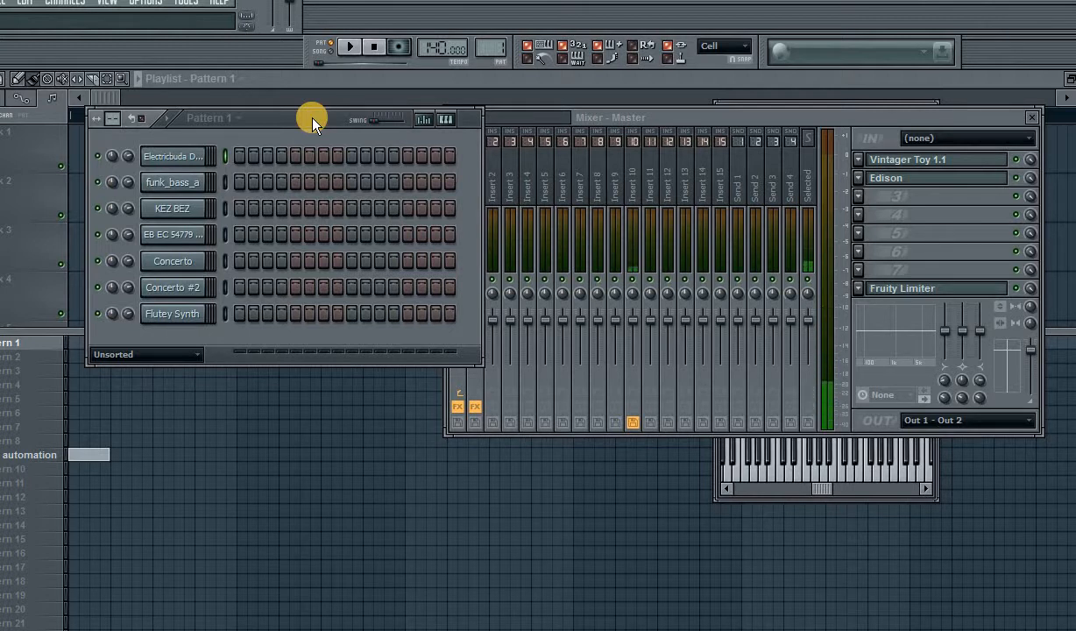
drag(311, 117, 264, 117)
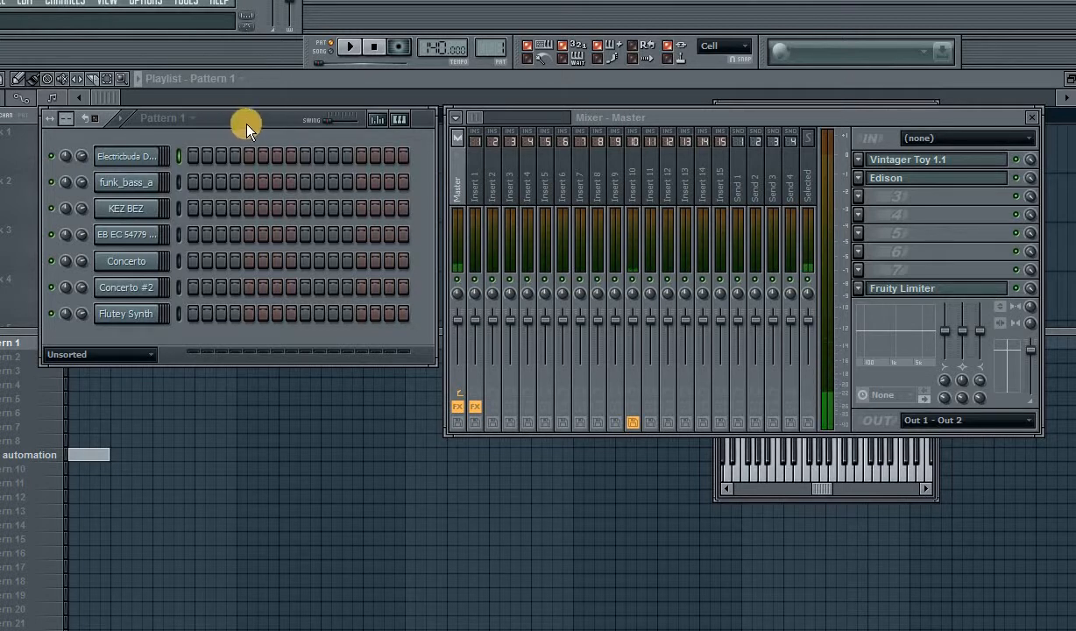
drag(248, 120, 250, 119)
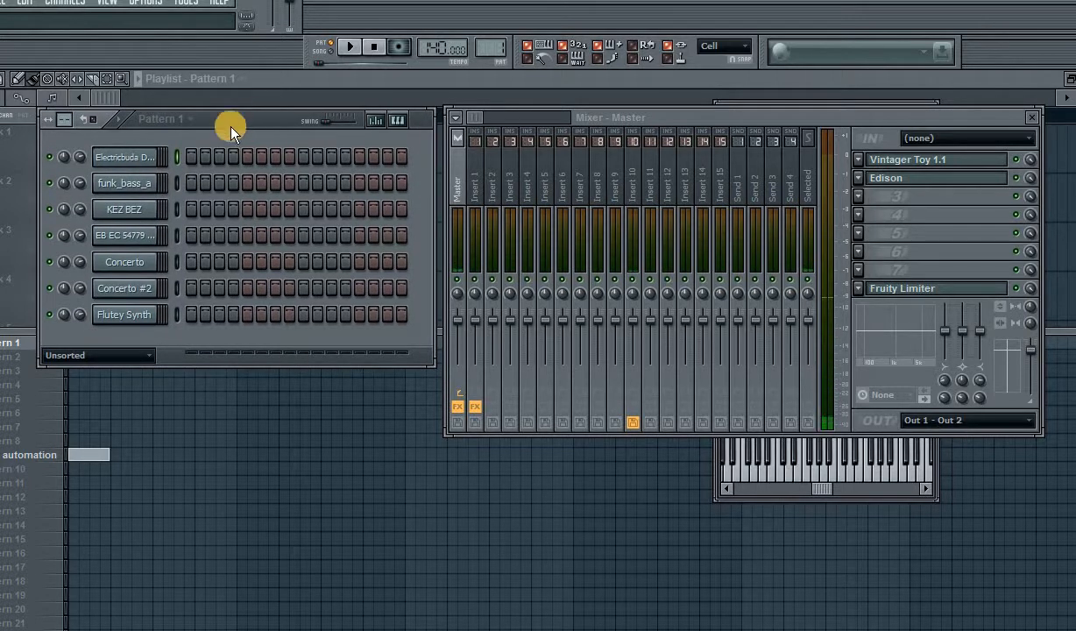
- Open the Electricbuda Drum Kit channel's settings, test a note on its keyboard, and close the settings again
click(133, 158)
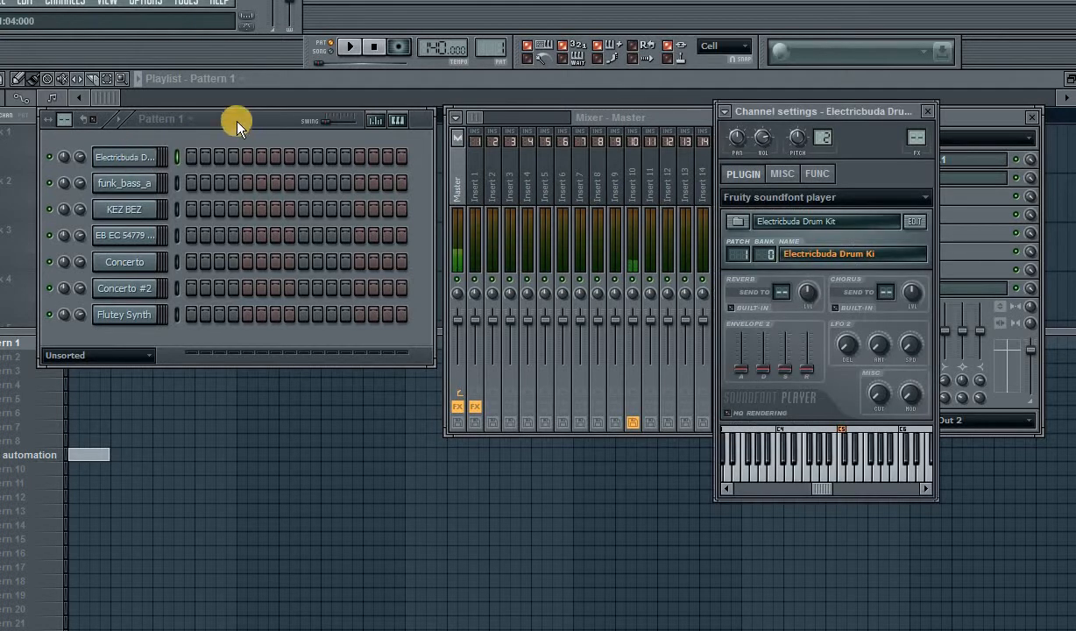
drag(237, 123, 240, 121)
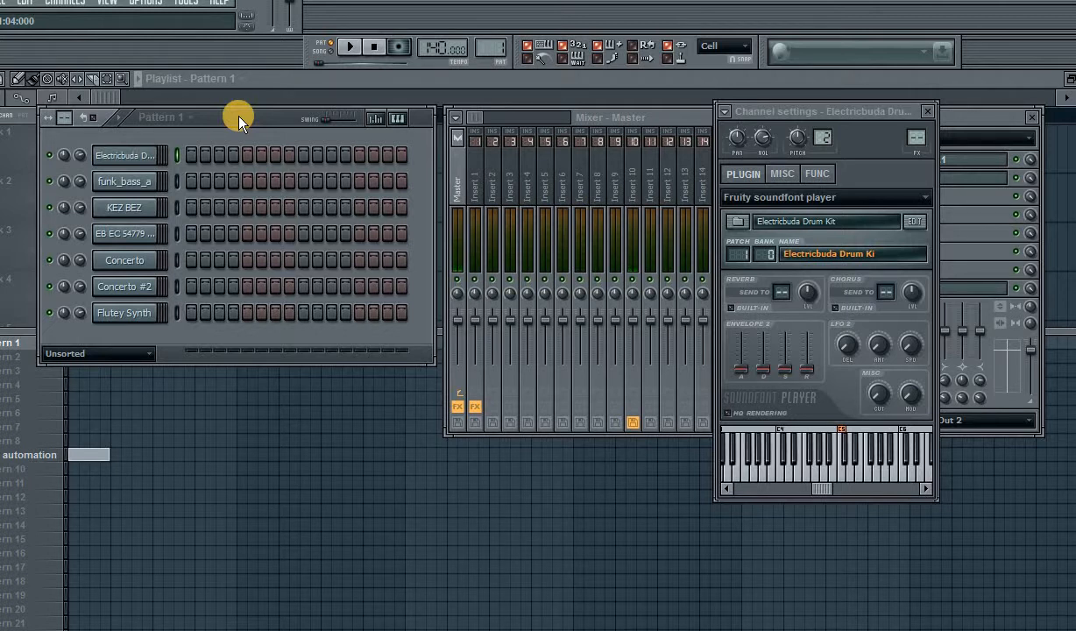
drag(224, 120, 229, 121)
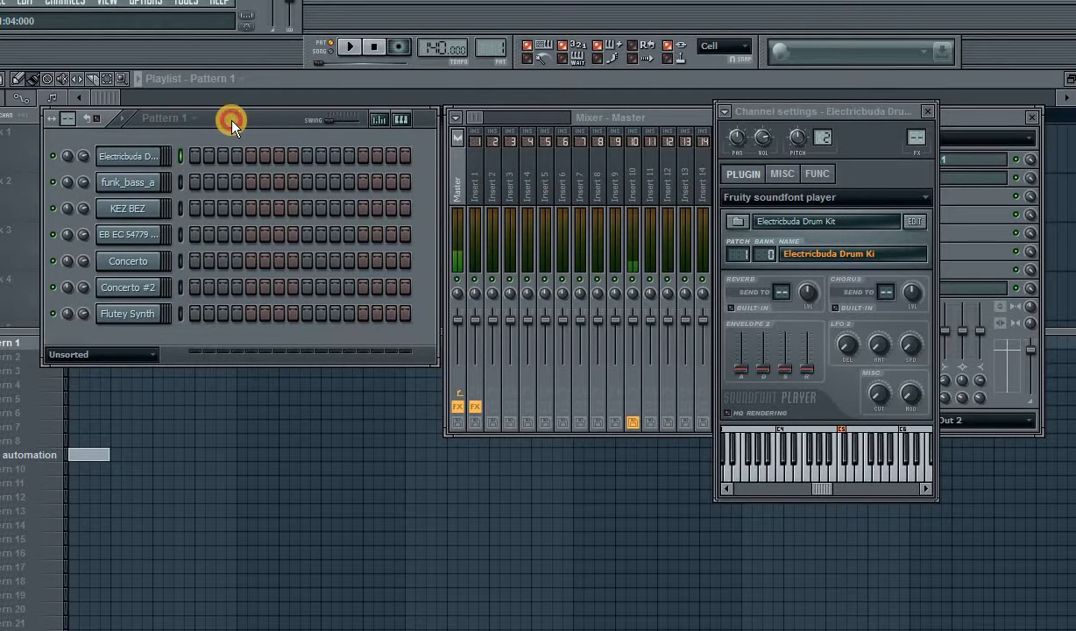
click(927, 112)
drag(264, 114, 266, 117)
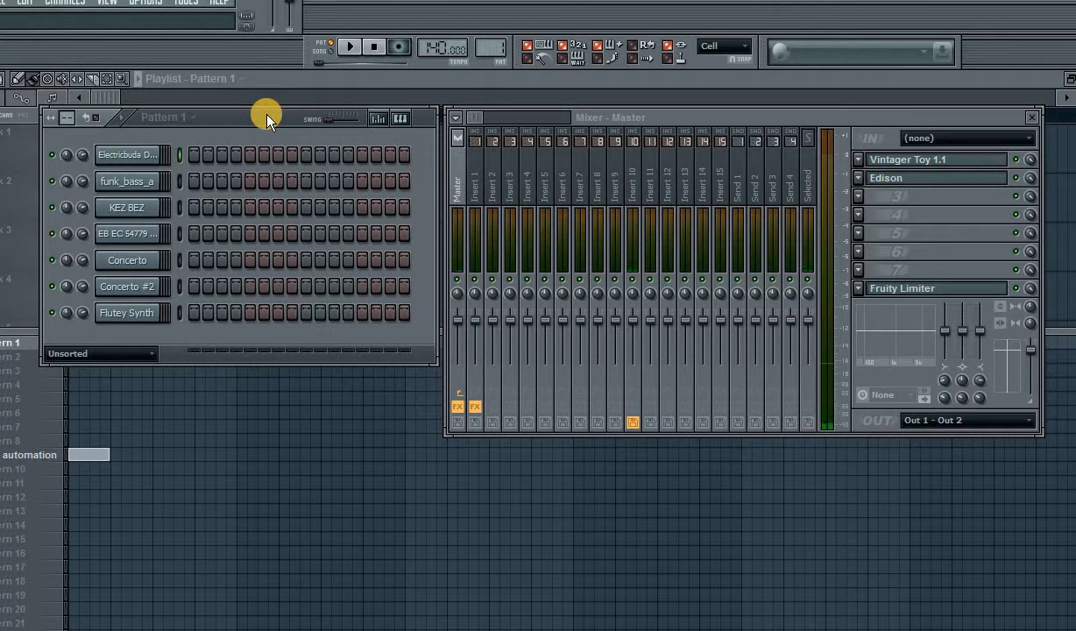
click(145, 158)
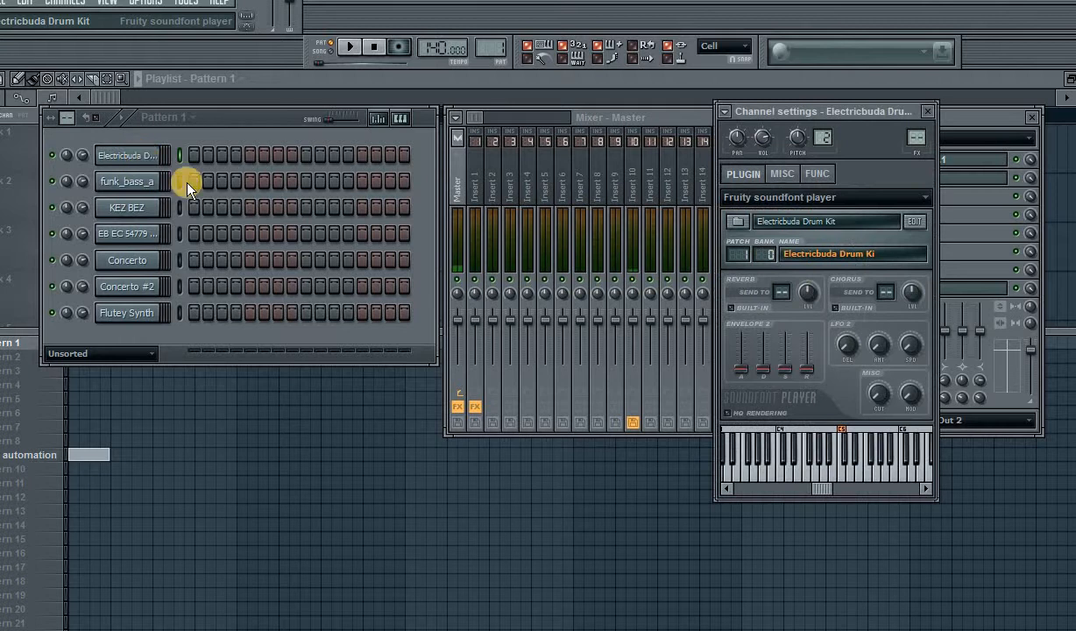
click(790, 472)
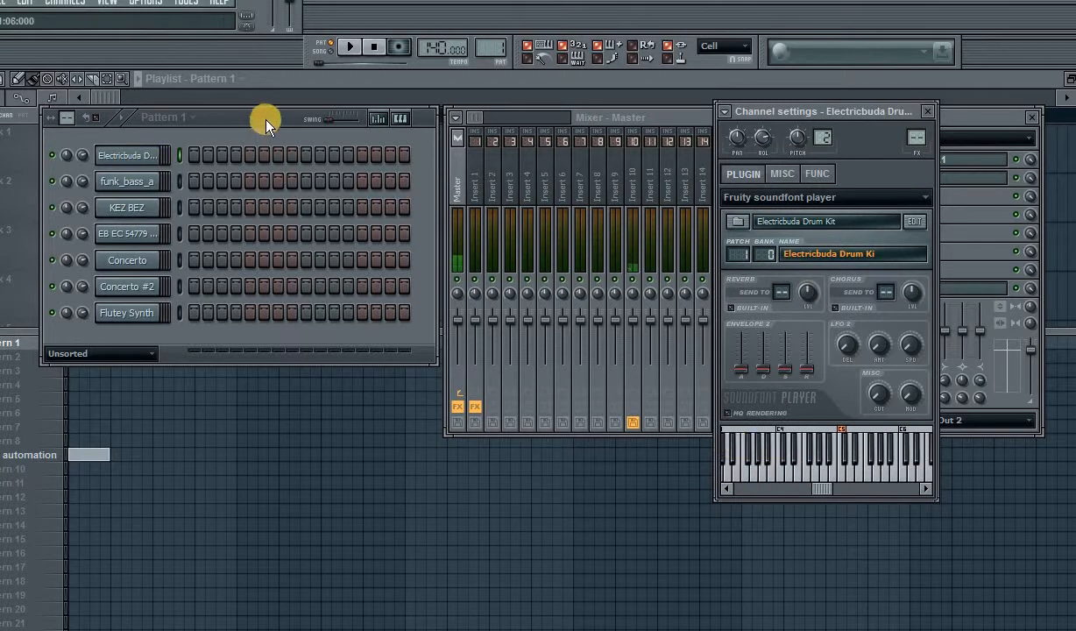
drag(269, 123, 227, 131)
click(130, 157)
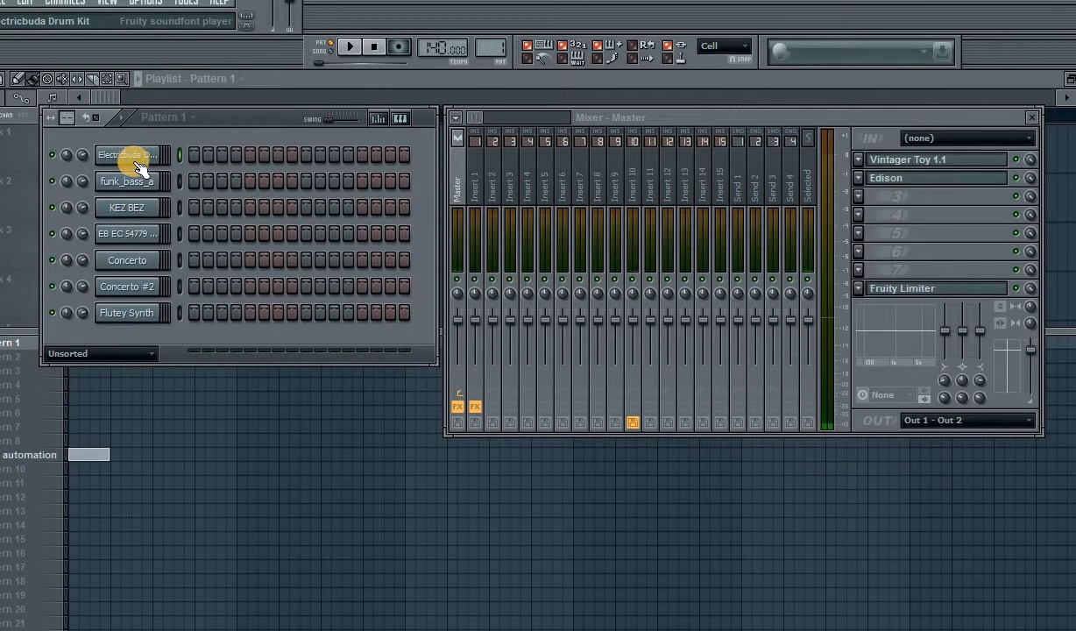
- Mute the remaining channels so that only the Electricbuda Drum Kit stays active
click(53, 234)
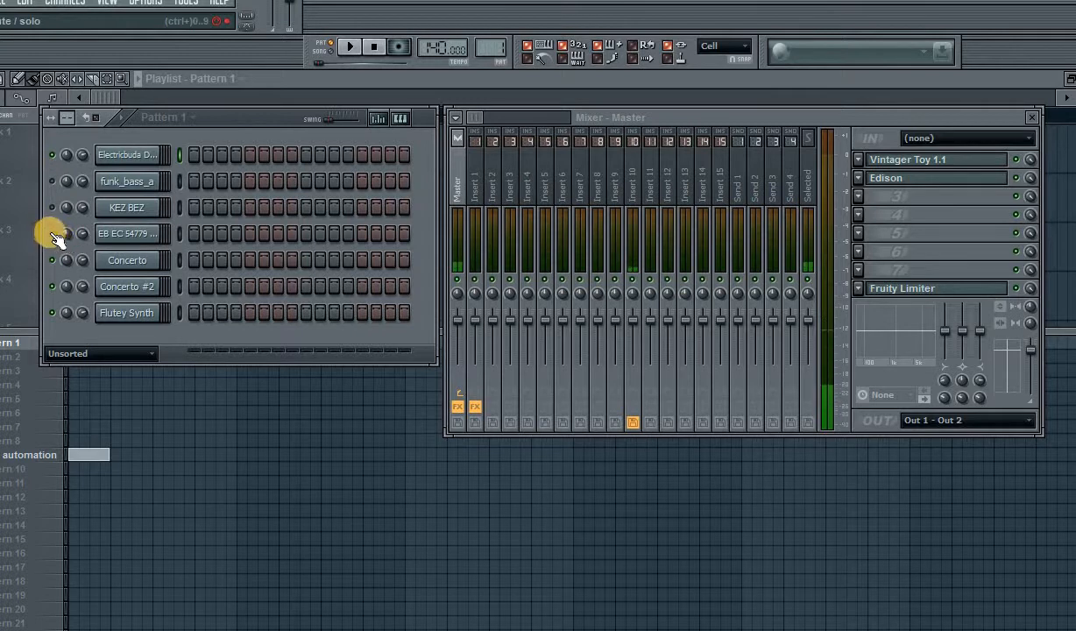
click(52, 234)
click(52, 260)
click(53, 287)
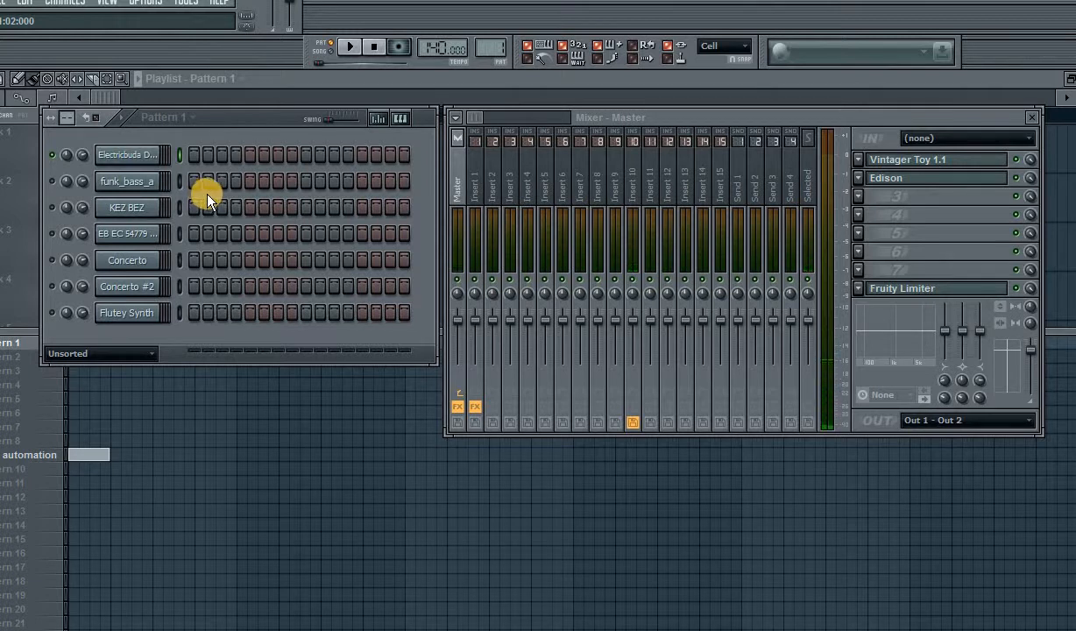
- Open the Electricbuda Drum Kit channel's settings and audition its drum sounds around C4
click(138, 156)
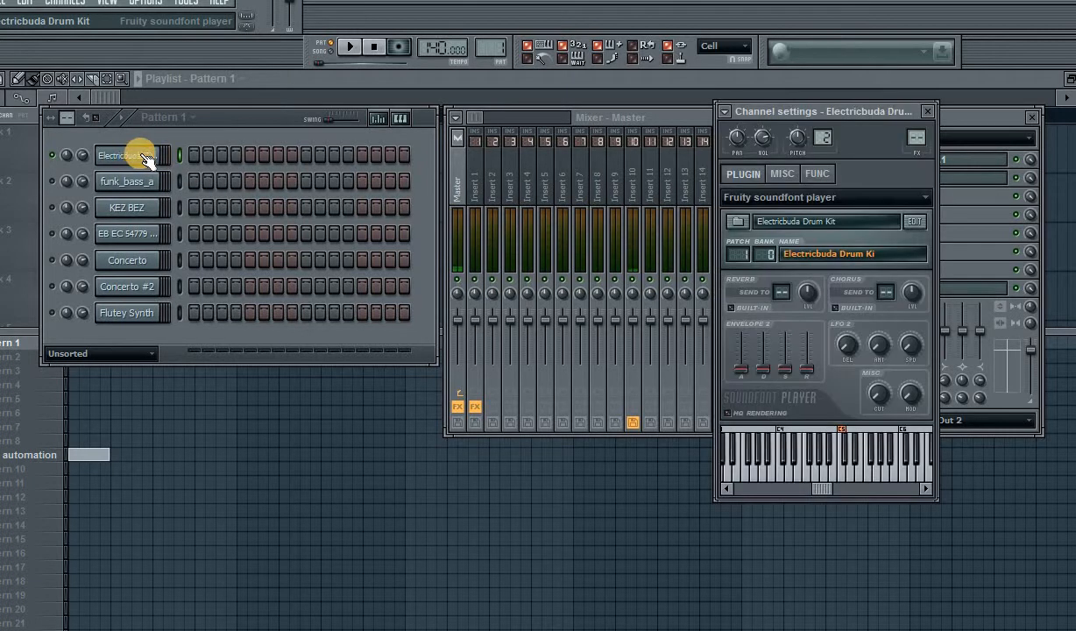
click(234, 121)
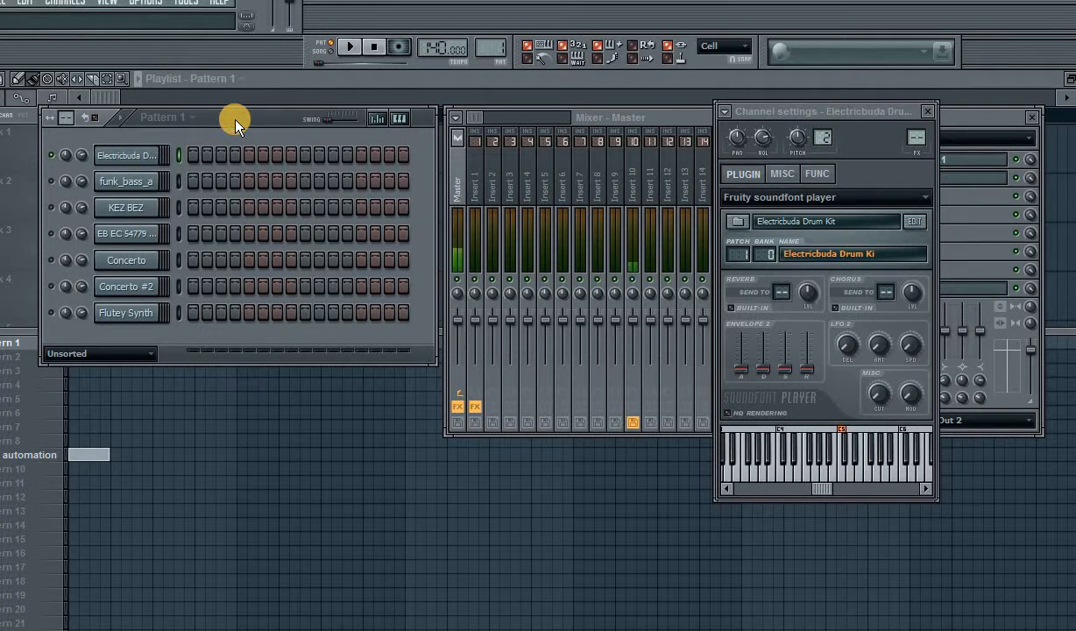
drag(235, 121, 234, 121)
click(143, 158)
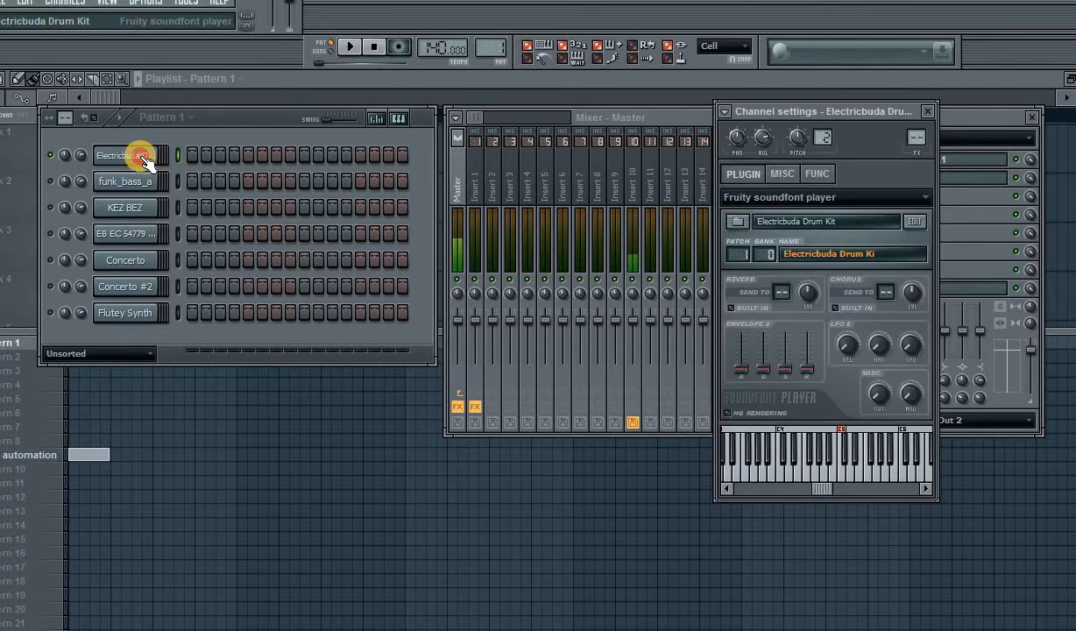
click(776, 476)
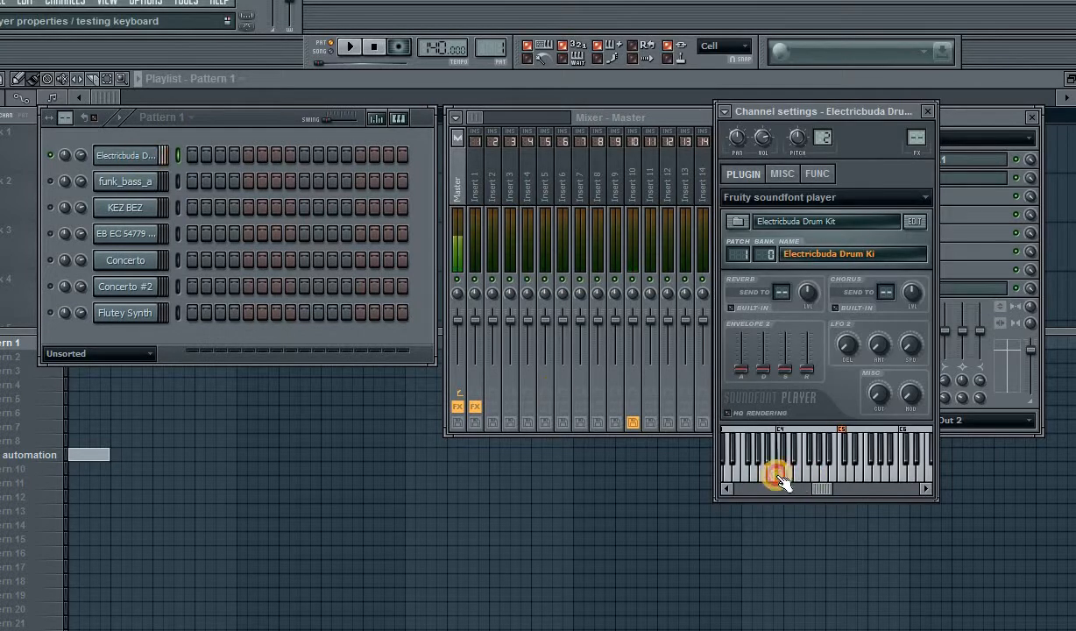
click(800, 476)
- Audition the drum kit's lower sounds between C3 and C4 on the test keyboard
drag(821, 491, 802, 491)
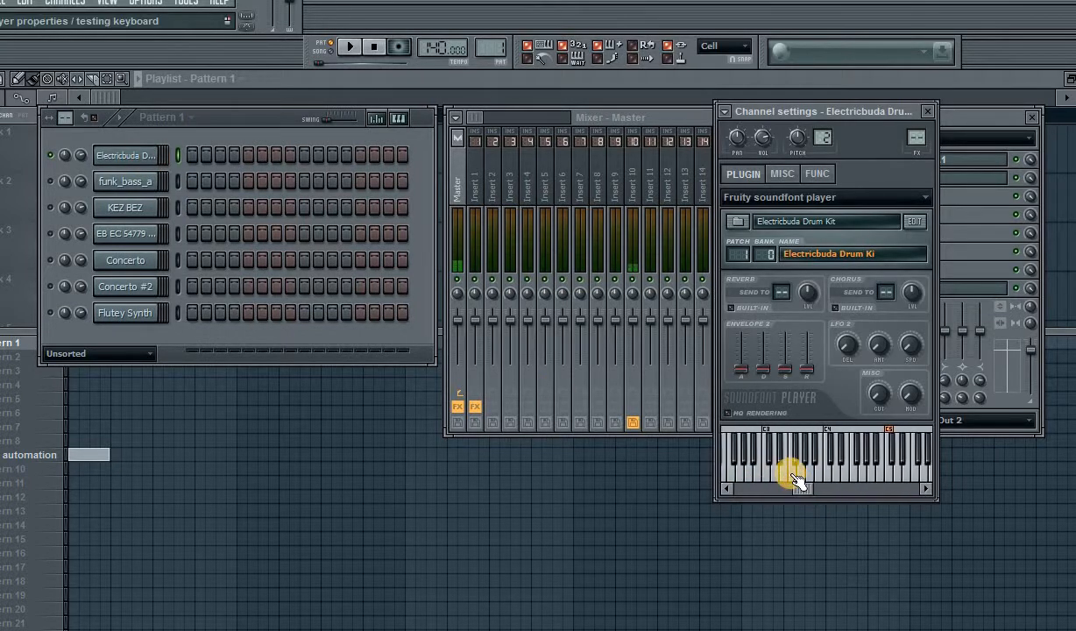
click(790, 474)
click(790, 474)
click(790, 474)
click(792, 476)
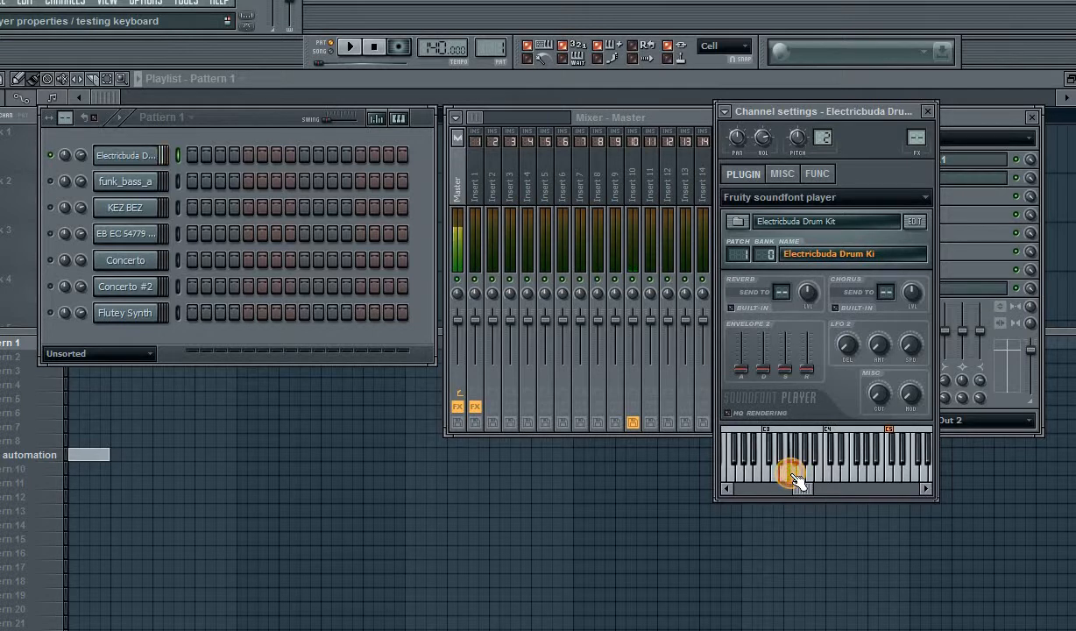
click(792, 476)
click(792, 475)
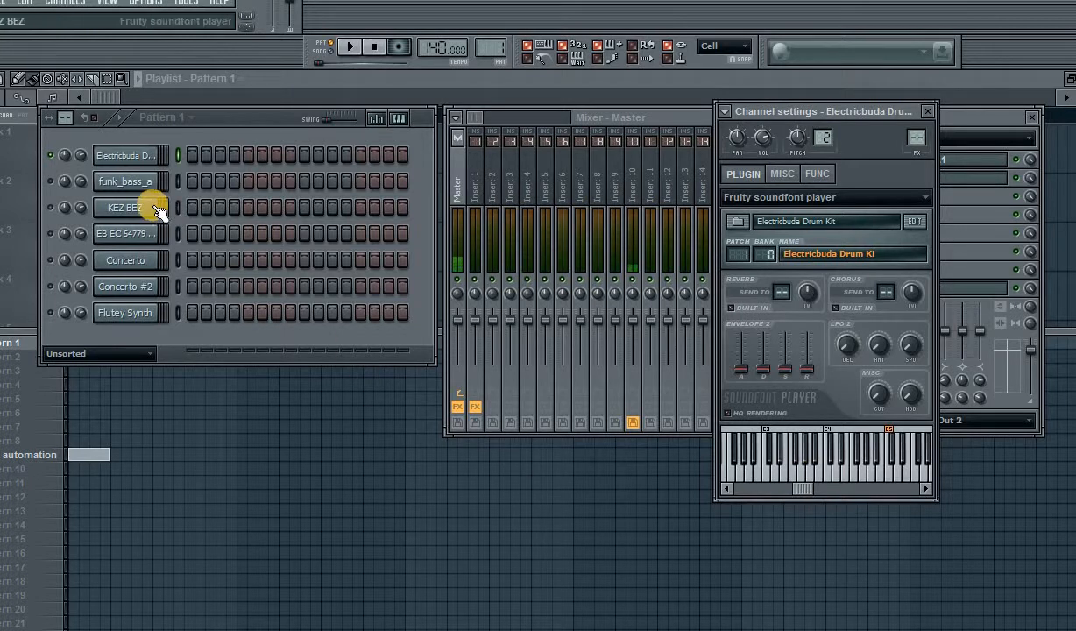
click(136, 159)
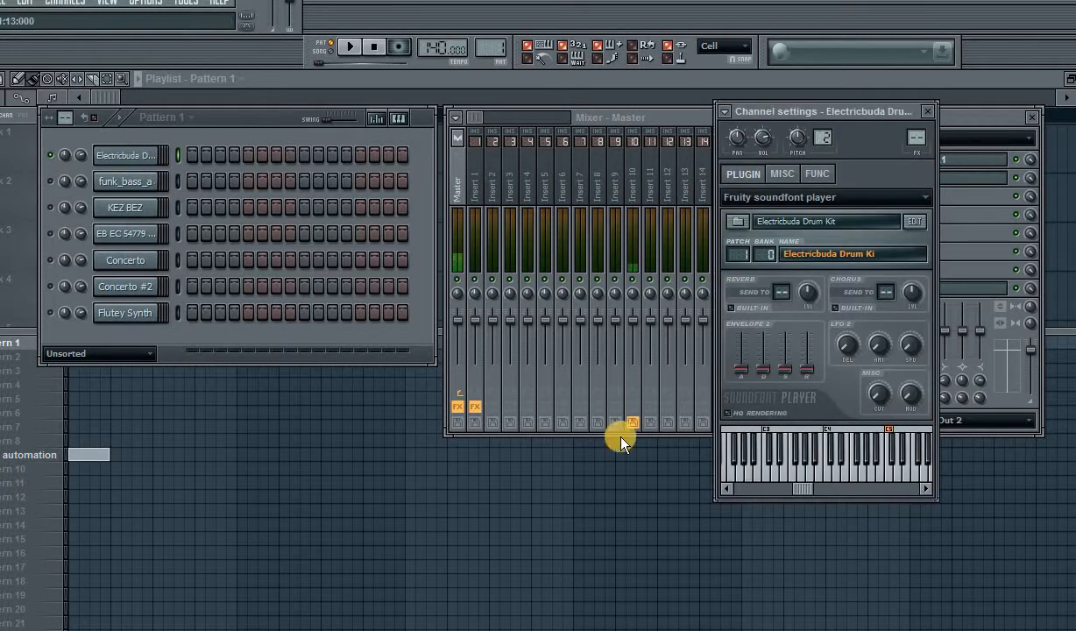
click(769, 471)
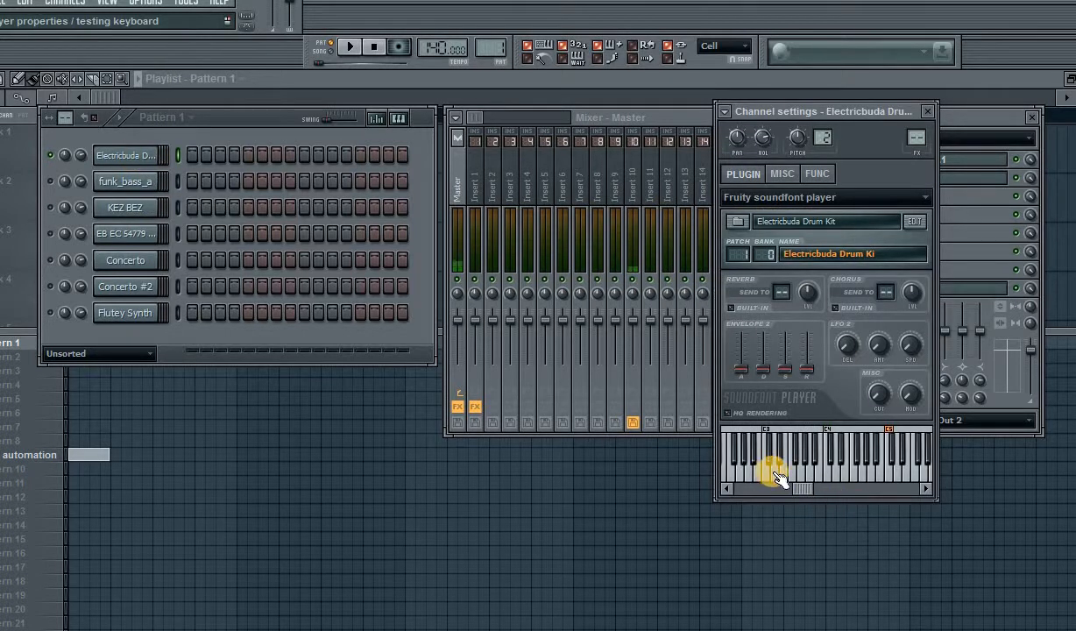
click(774, 473)
- Show the funk_bass_a channel's settings and audition several bass notes from C3 up to about C4
click(126, 181)
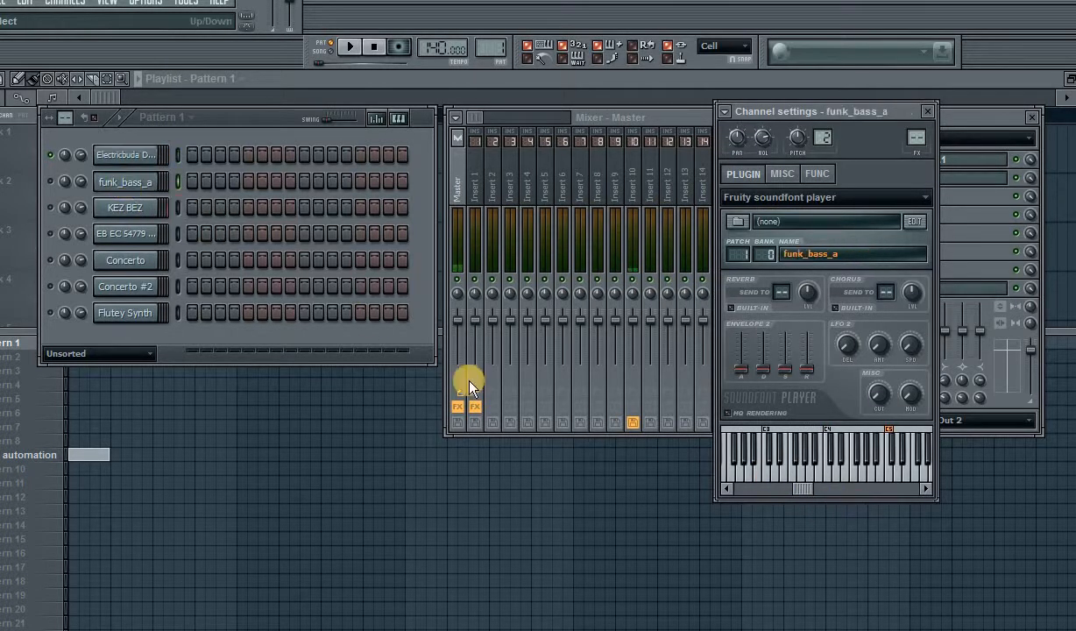
click(770, 469)
click(778, 475)
click(784, 475)
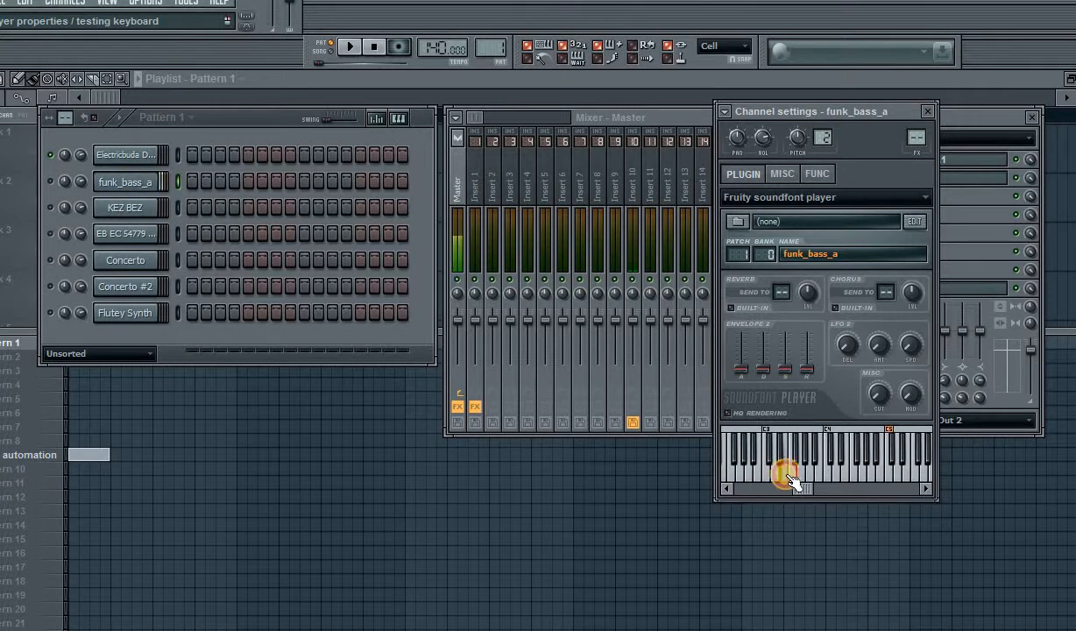
click(801, 477)
click(822, 479)
- Show the KEZ BEZ channel's settings and audition its bass notes in both the lower and the higher octaves
click(129, 210)
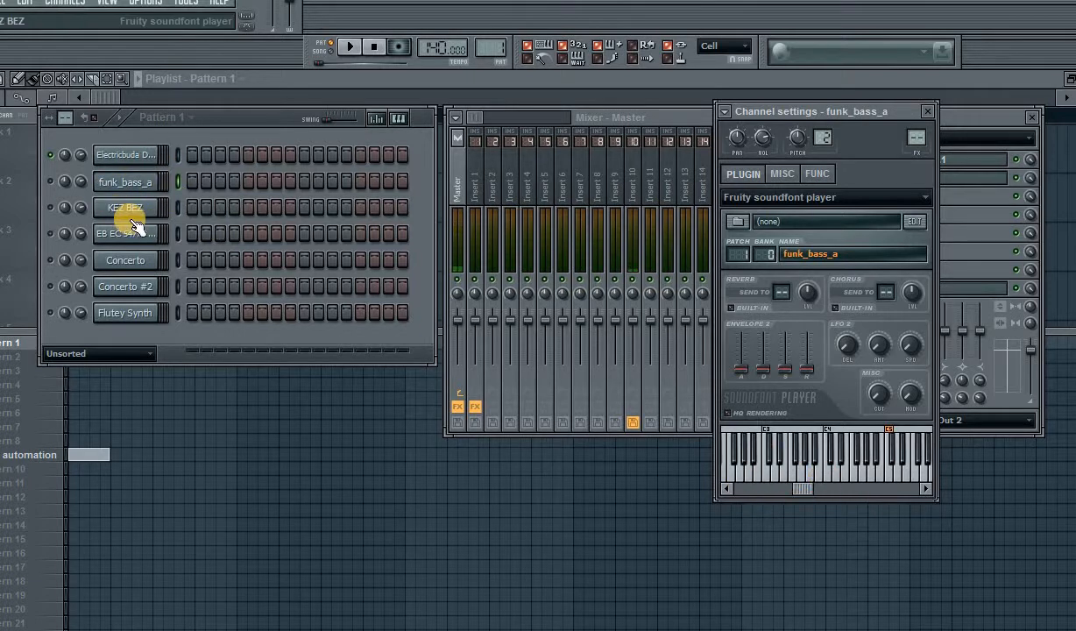
click(778, 471)
click(780, 474)
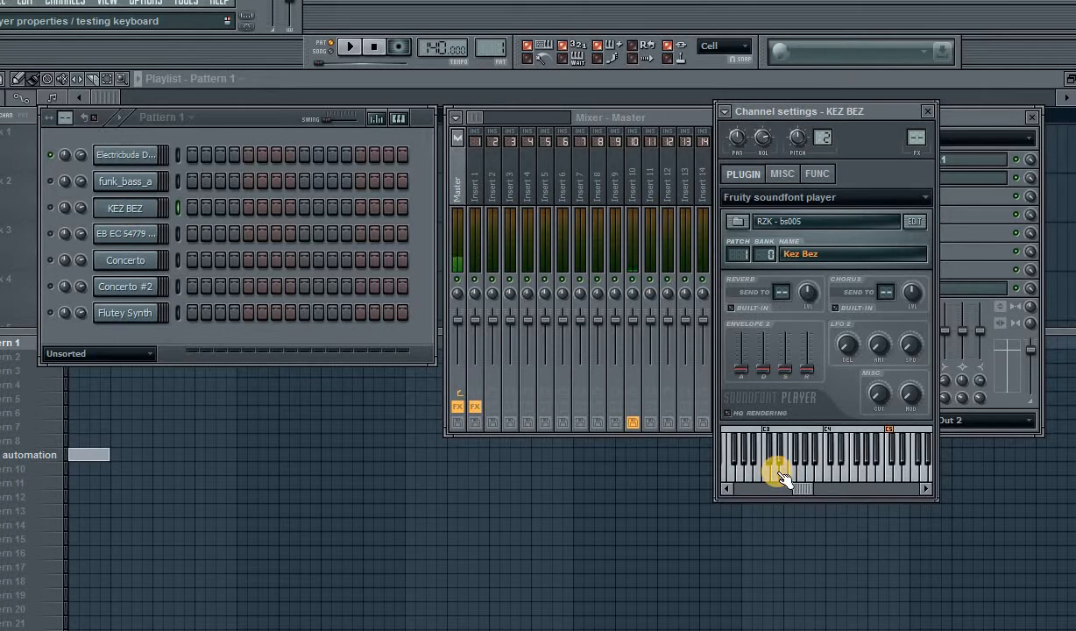
click(775, 471)
click(824, 471)
drag(794, 491, 833, 494)
click(831, 479)
click(821, 476)
click(802, 477)
click(802, 475)
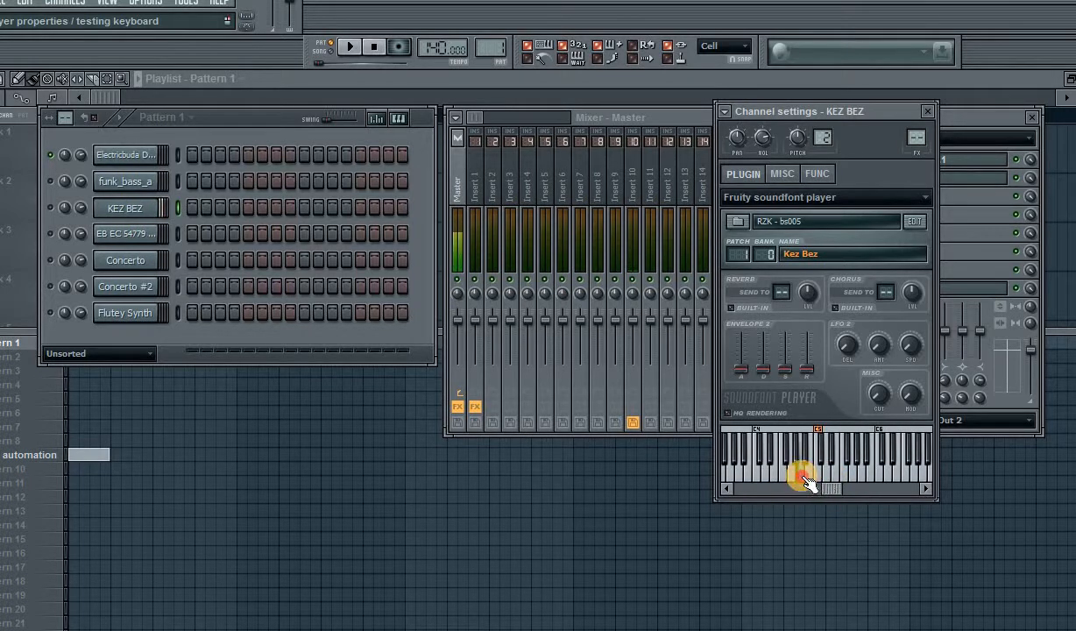
- Show the EB EC 54779 PERCS channel's settings and audition several percussion sounds around C5
click(128, 234)
click(130, 236)
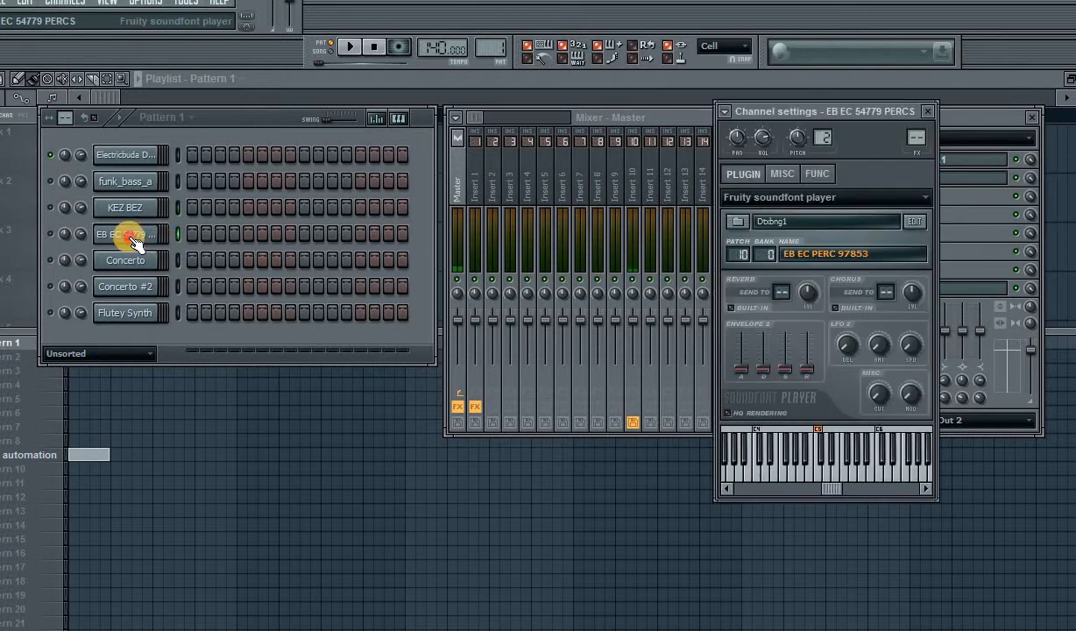
click(839, 469)
click(811, 473)
click(834, 471)
click(799, 476)
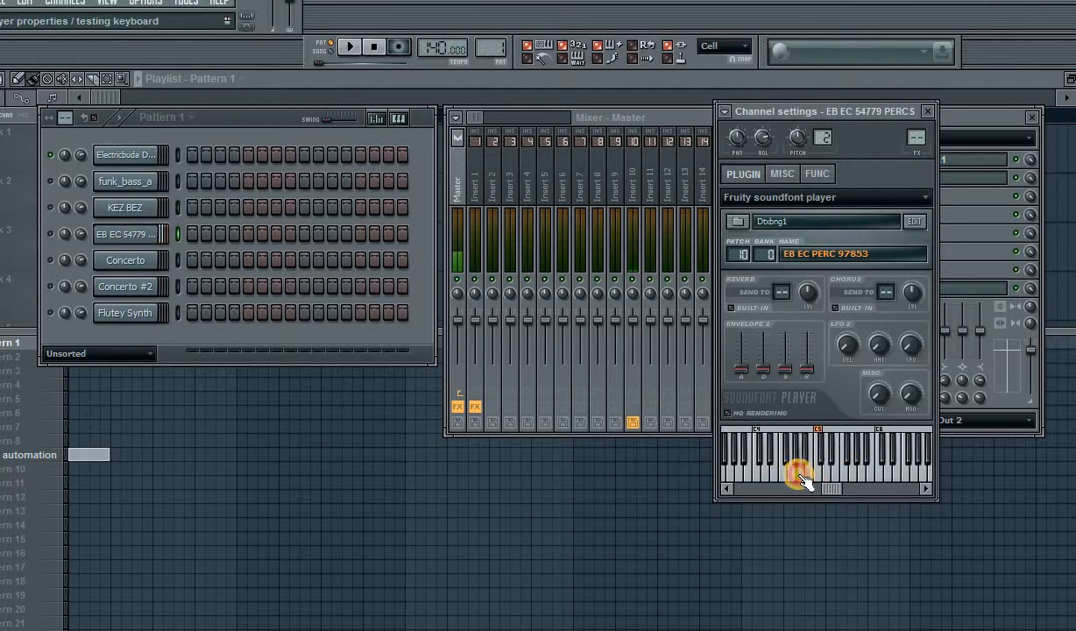
- Audition a note of the Concerto channel's Stereo Grand 1 patch and adjust the channel volume to about -9.4 dB
click(128, 261)
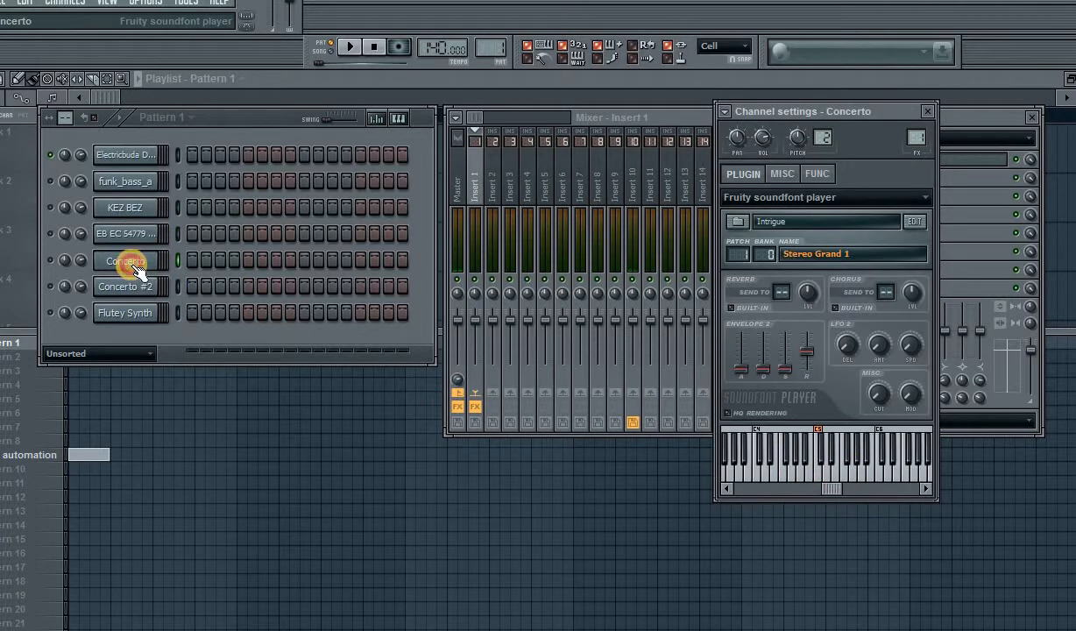
click(811, 471)
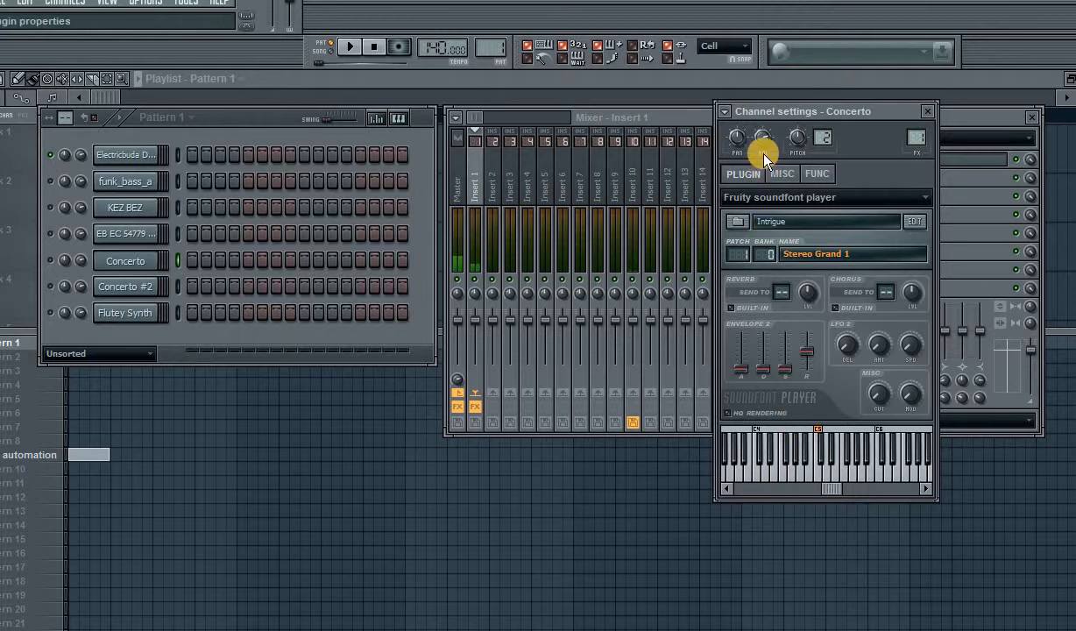
drag(765, 135, 764, 154)
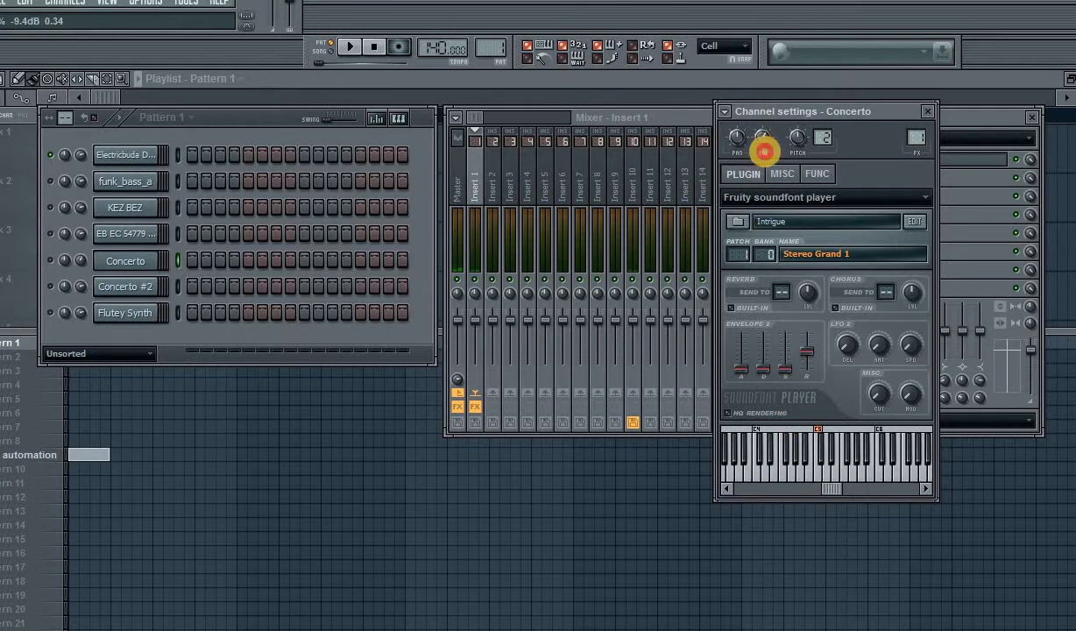
- Show the Concerto #2 channel's settings and audition a note of its Full Strings 88 patch
click(142, 291)
click(799, 460)
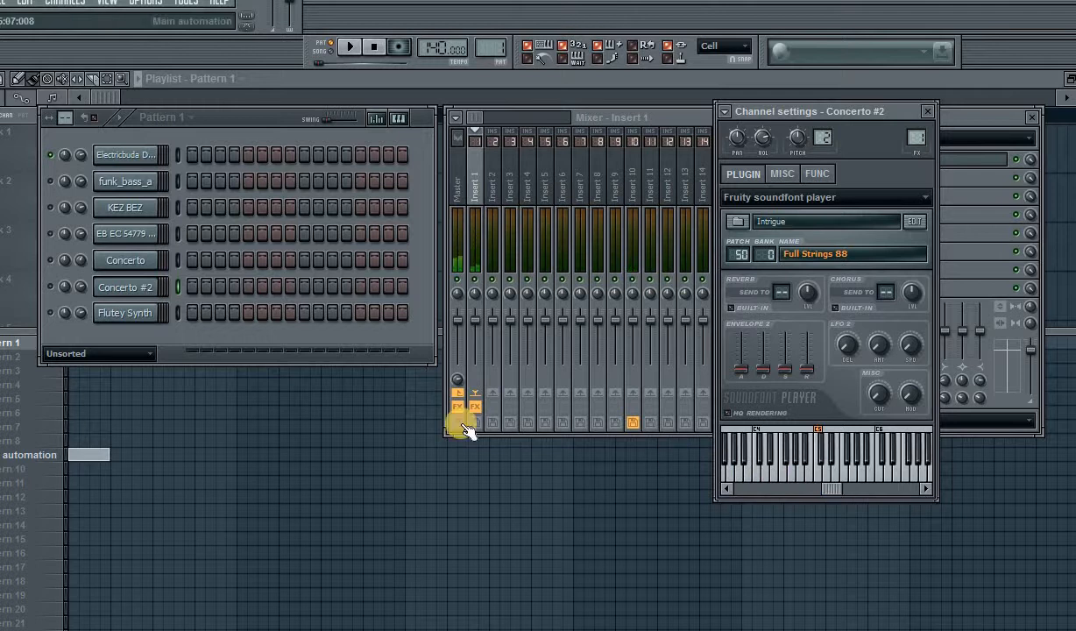
- Show the Flutey Synth channel's settings and audition a range of its notes around and above C5
click(114, 313)
click(793, 473)
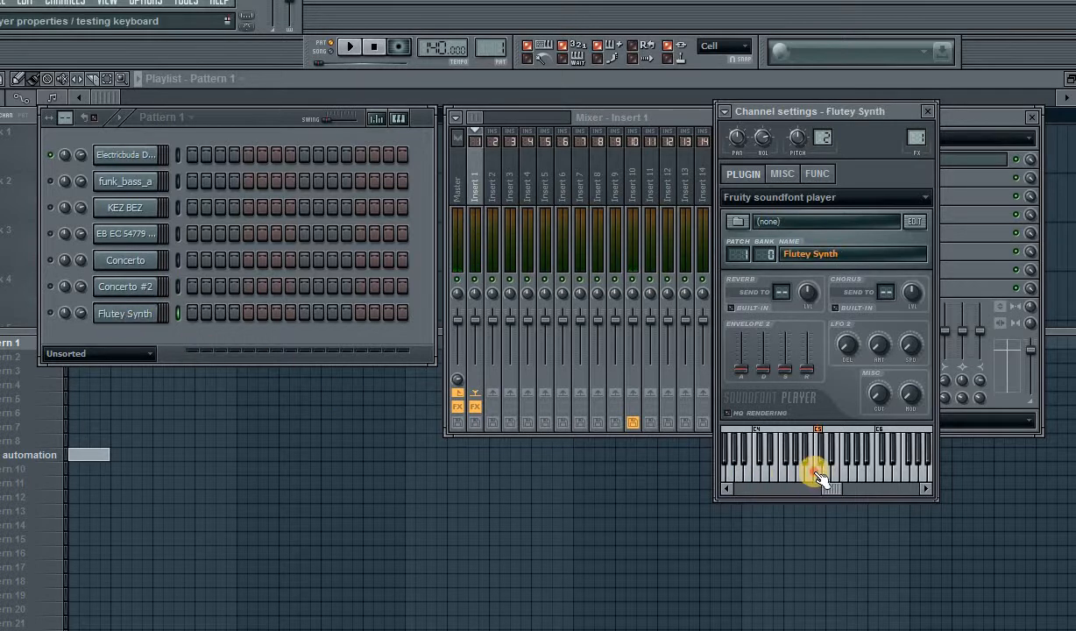
click(829, 473)
click(848, 473)
click(800, 470)
click(840, 473)
click(849, 472)
click(817, 470)
click(834, 473)
click(876, 473)
click(841, 473)
click(824, 474)
click(856, 478)
click(859, 477)
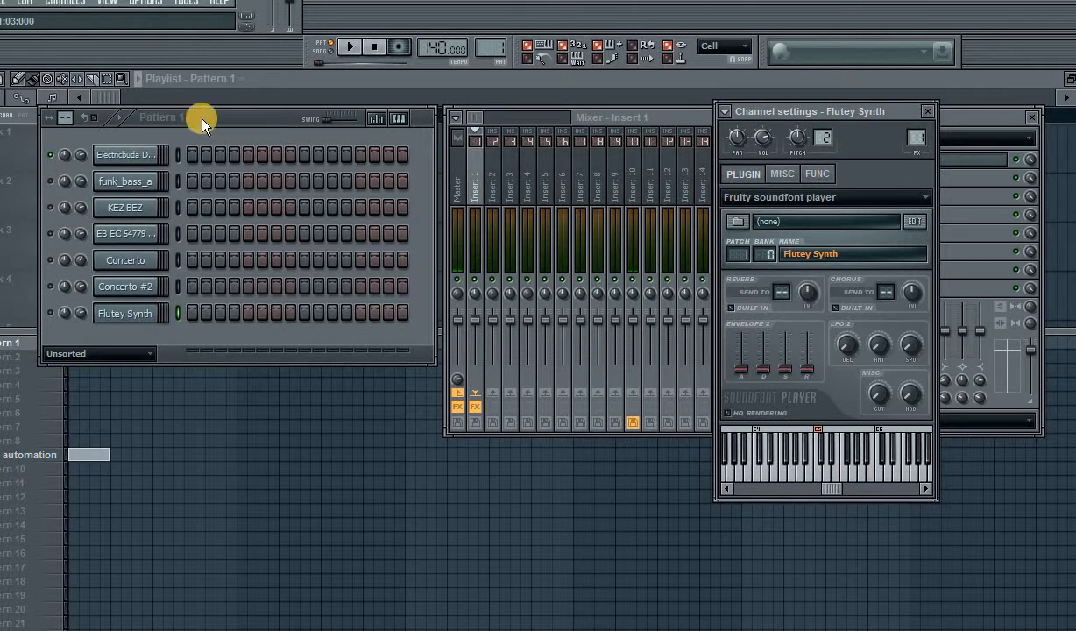
- Close the Flutey Synth channel settings and position the step sequencer beside the mixer
click(241, 117)
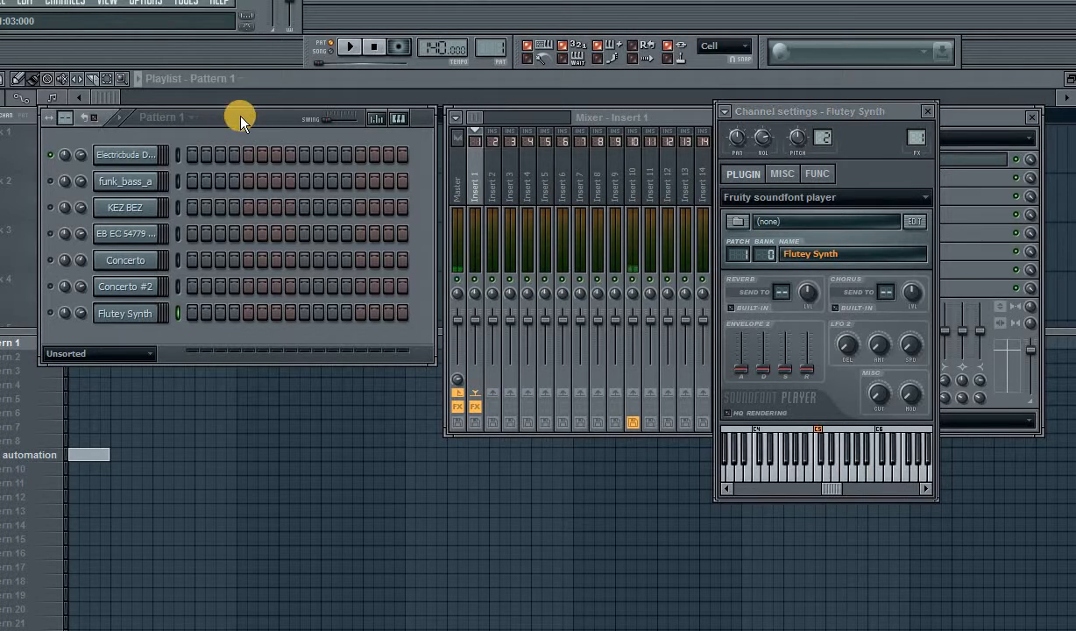
click(927, 111)
drag(211, 120, 232, 128)
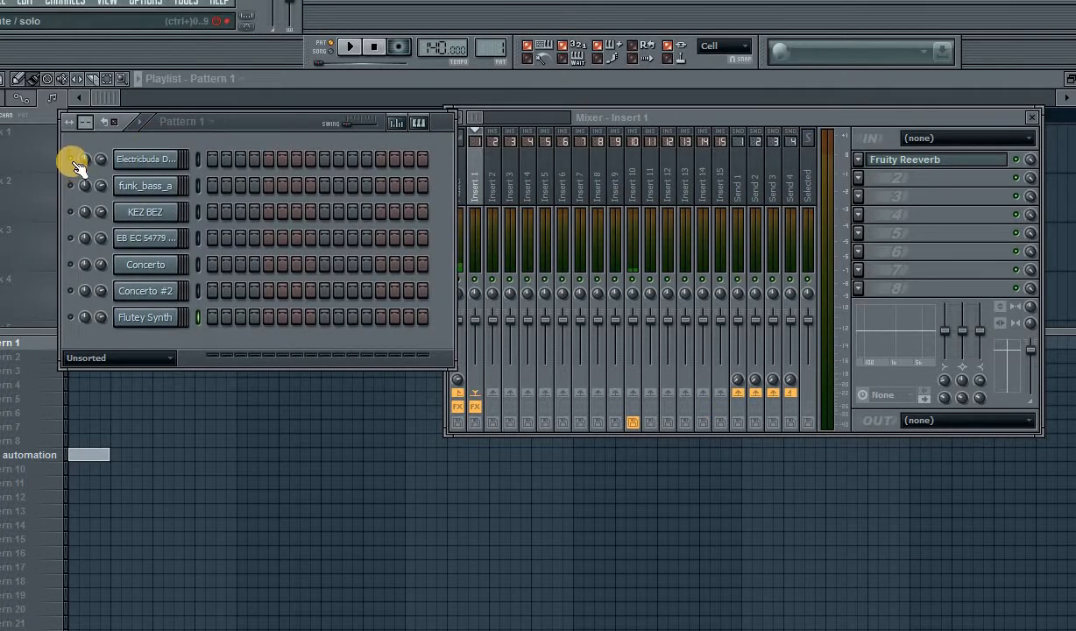
drag(258, 122, 242, 120)
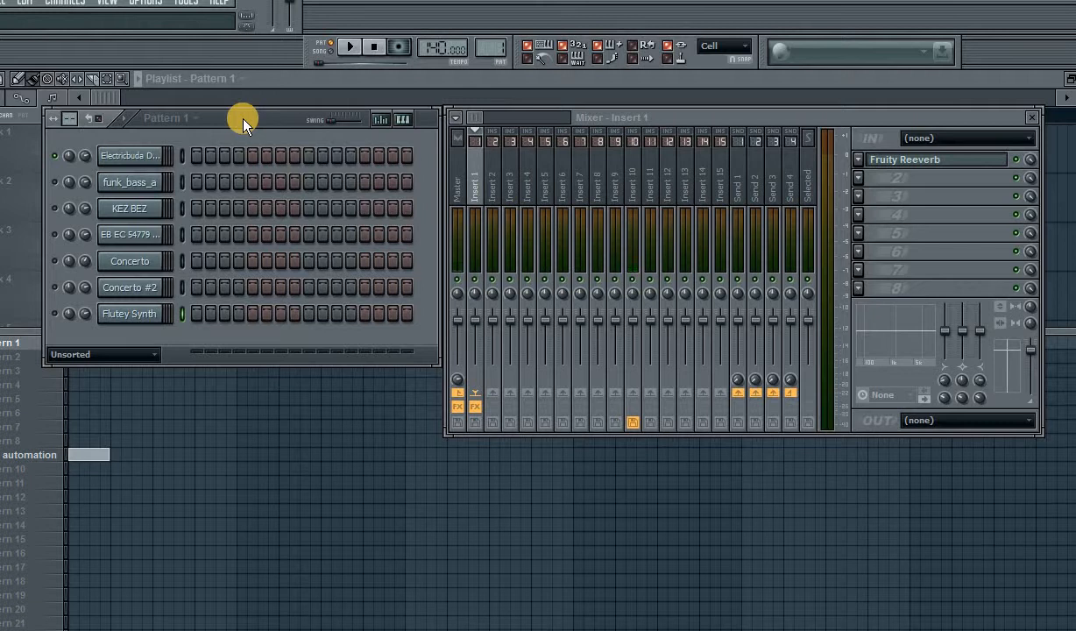
- Mute and unmute the Electricbuda Drum Kit channel and show its channel settings
click(54, 156)
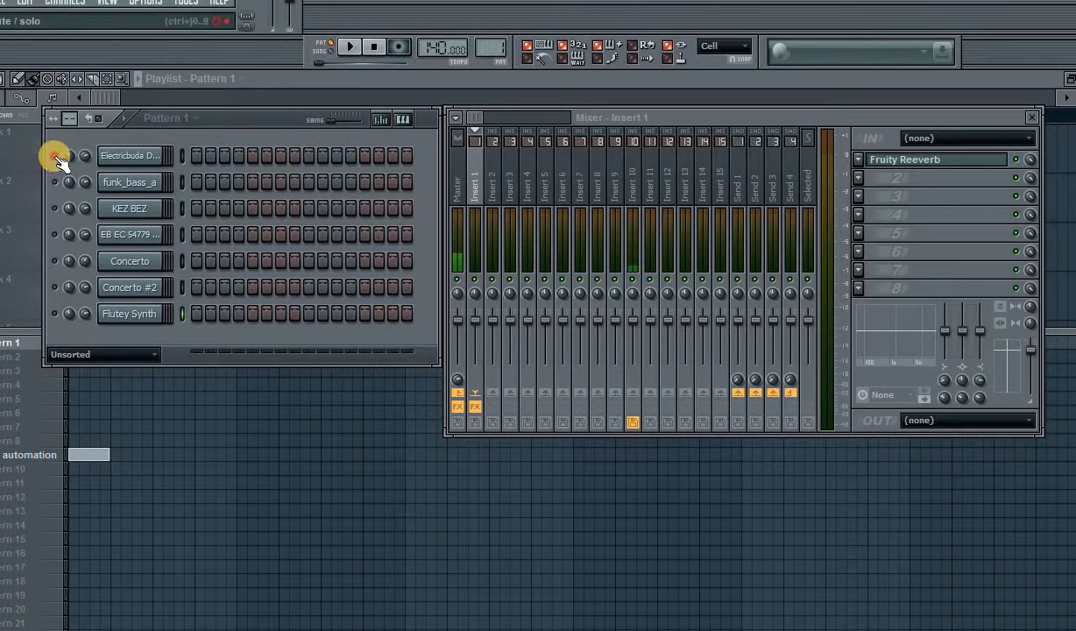
click(107, 157)
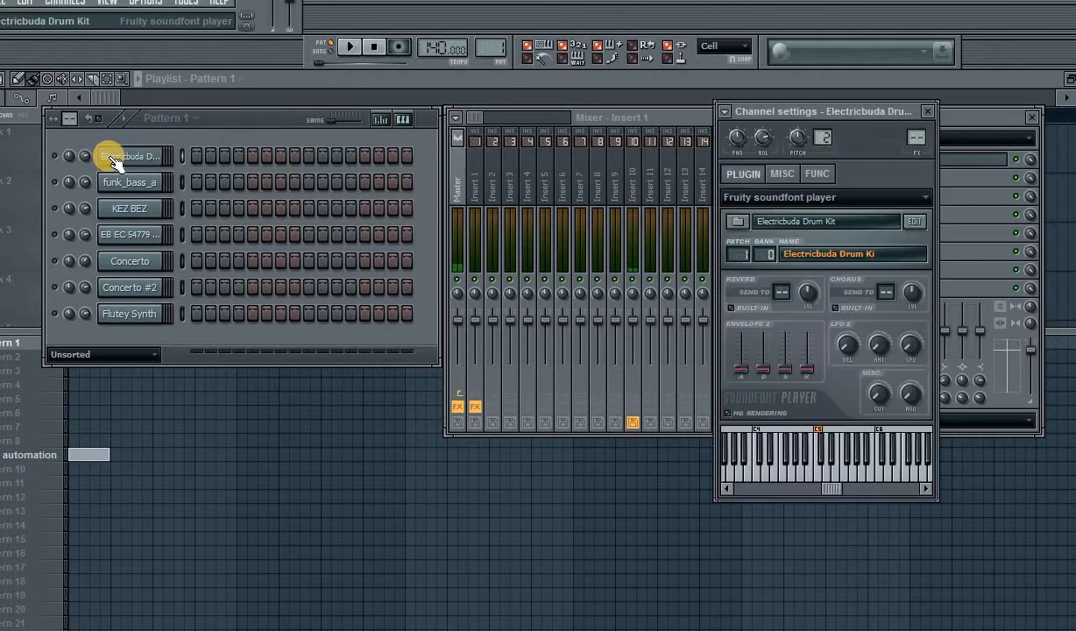
click(56, 156)
drag(248, 119, 247, 117)
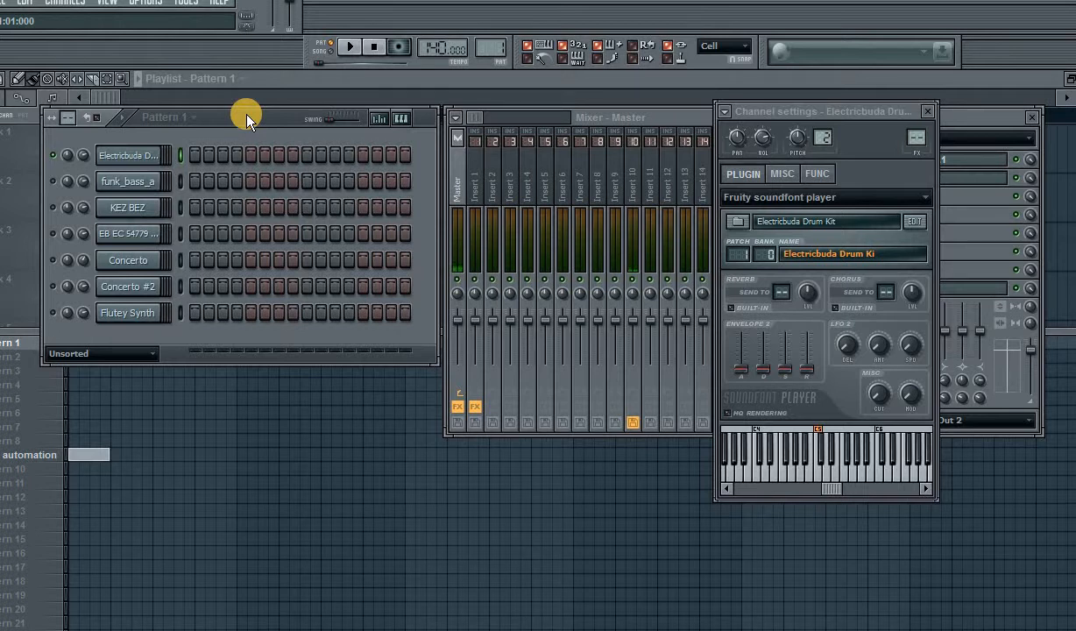
drag(246, 120, 242, 117)
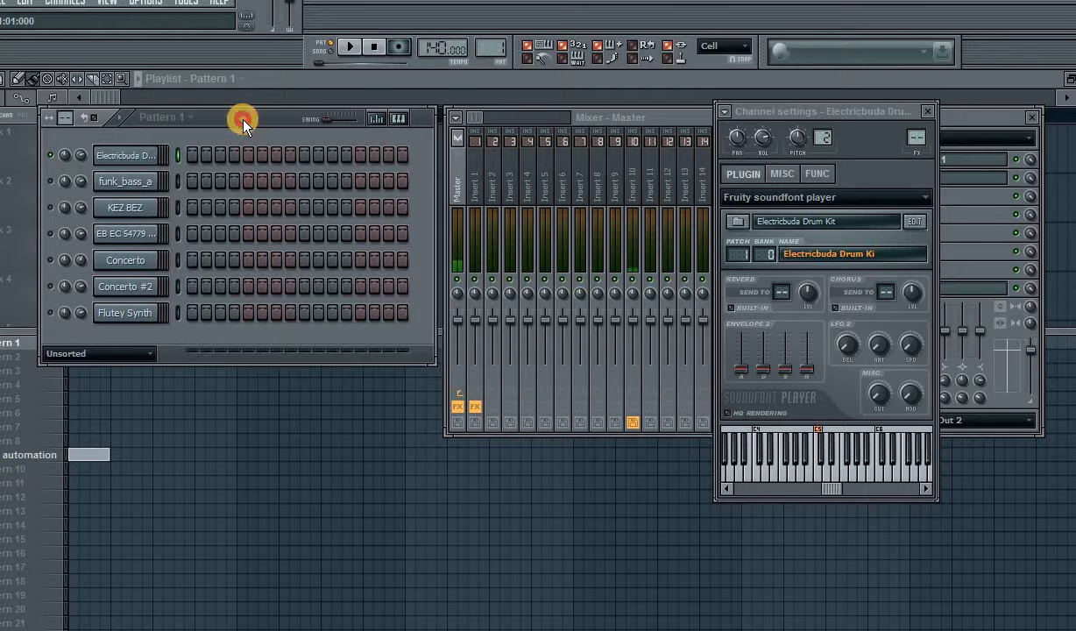
click(123, 156)
click(123, 155)
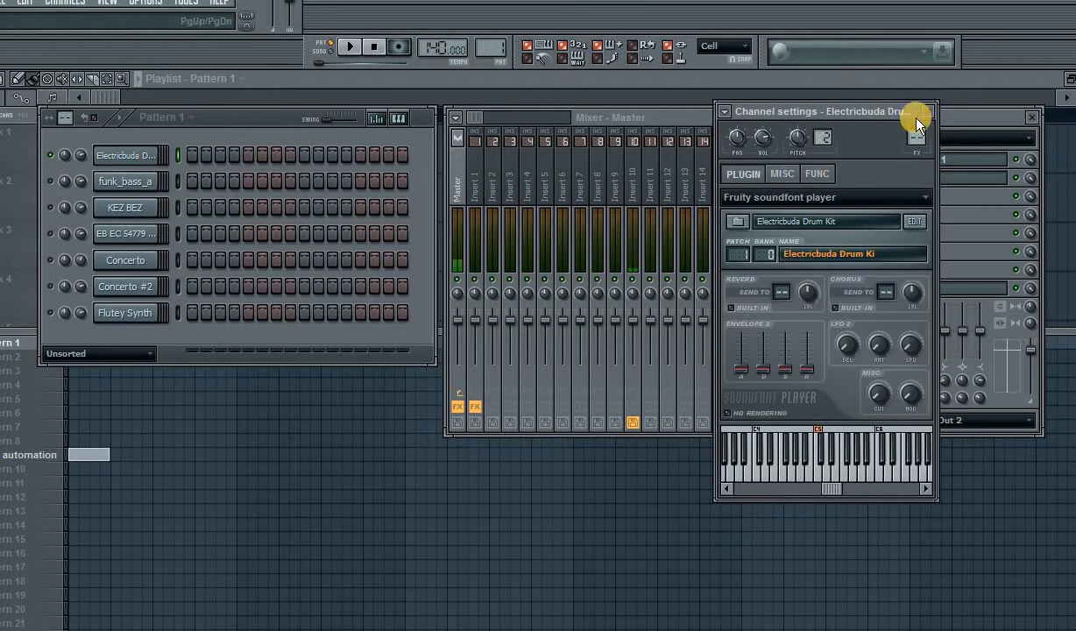
- Move the channel settings window lower over the mixer and review the funk_bass_a and KEZ BEZ channels' settings
drag(916, 114, 857, 243)
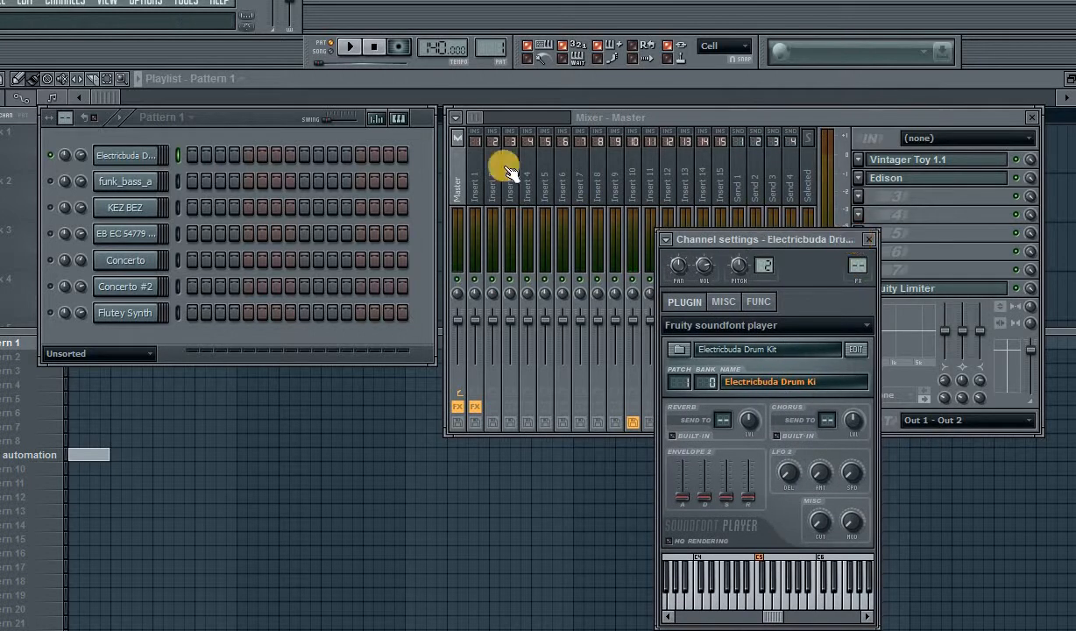
click(121, 181)
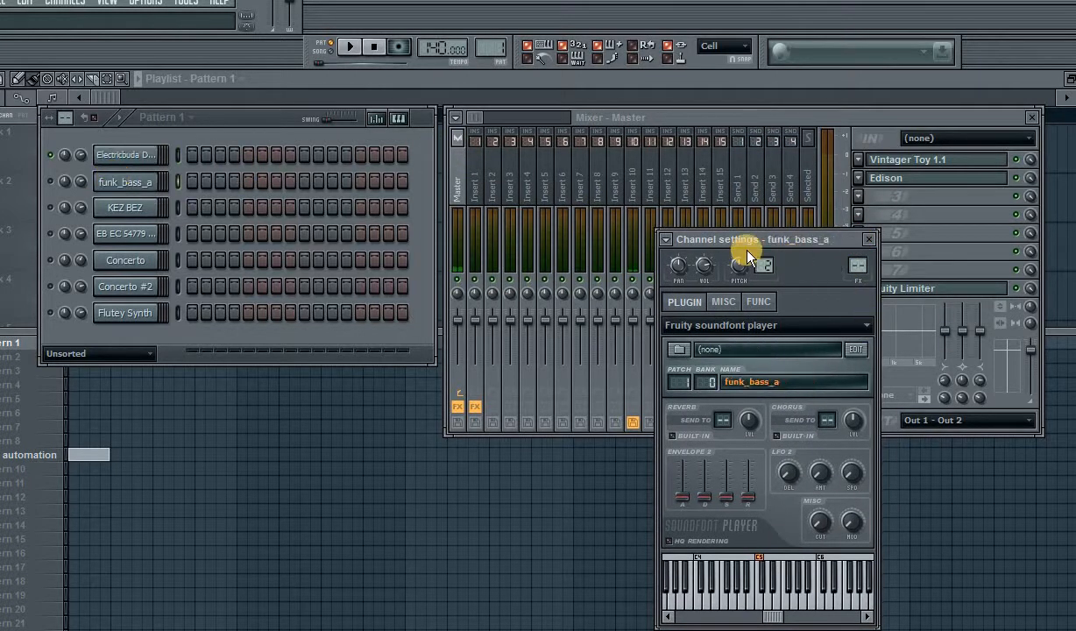
click(132, 208)
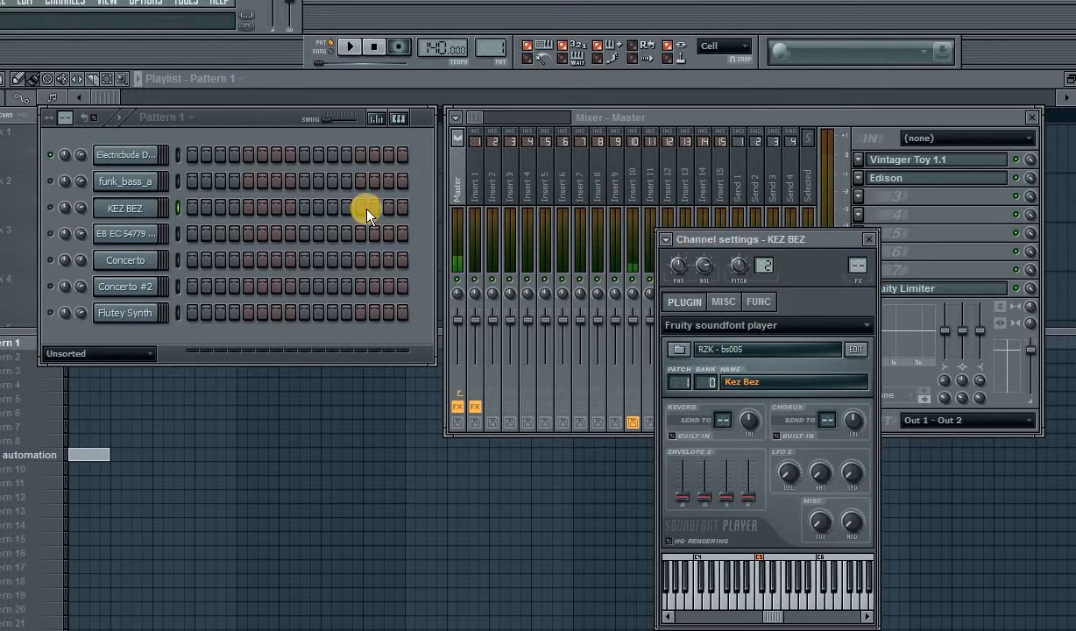
- Show the EB EC 54779 PERCS channel's settings and route the channel to mixer insert 1
click(116, 234)
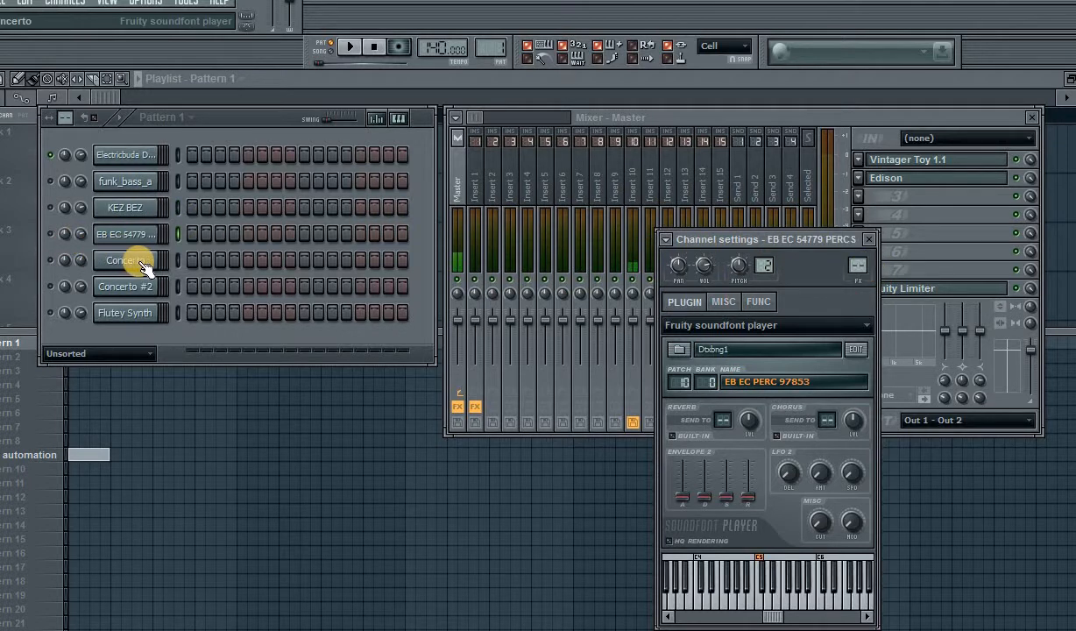
drag(859, 258, 859, 257)
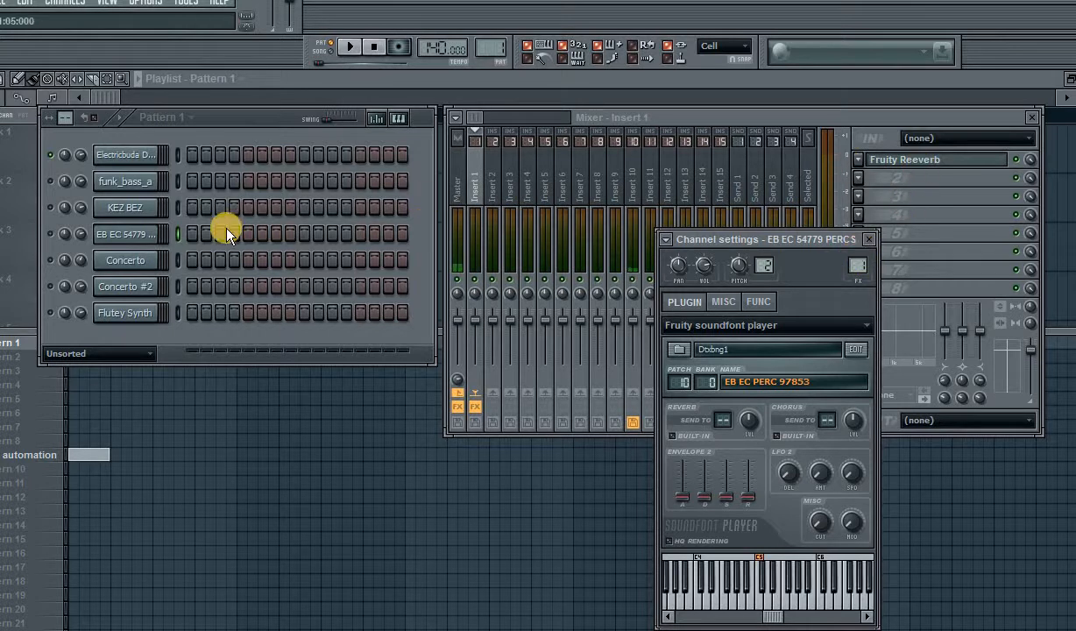
- Check the mixer routing and patches of the Concerto, Concerto #2 and Flutey Synth channels
click(135, 259)
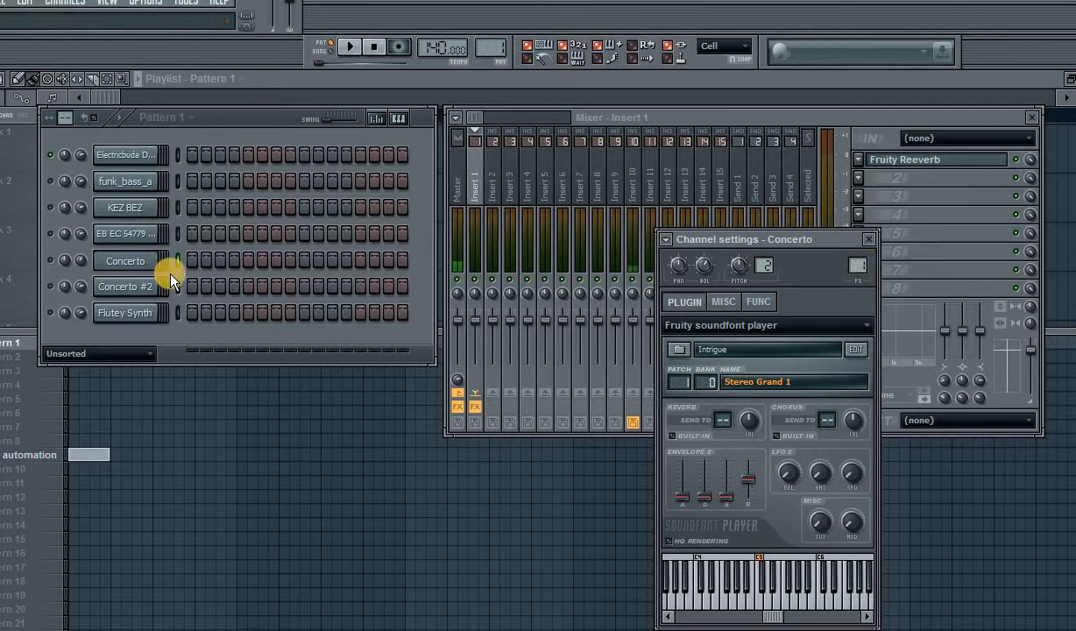
click(133, 288)
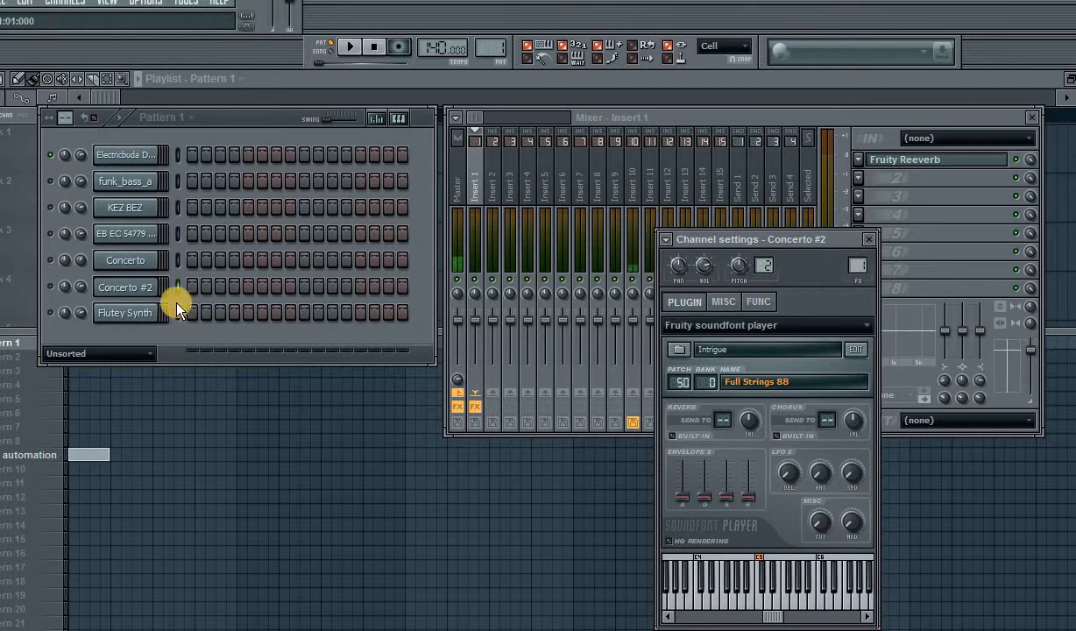
click(130, 313)
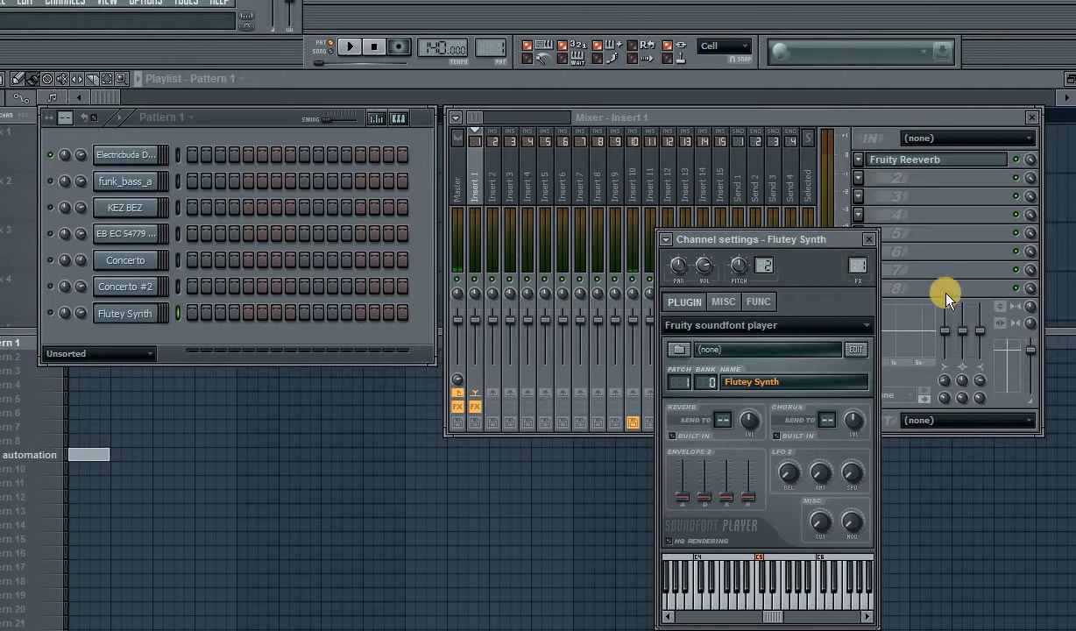
mouse_move(713, 112)
mouse_down()
mouse_move(710, 122)
mouse_move(720, 112)
mouse_up()
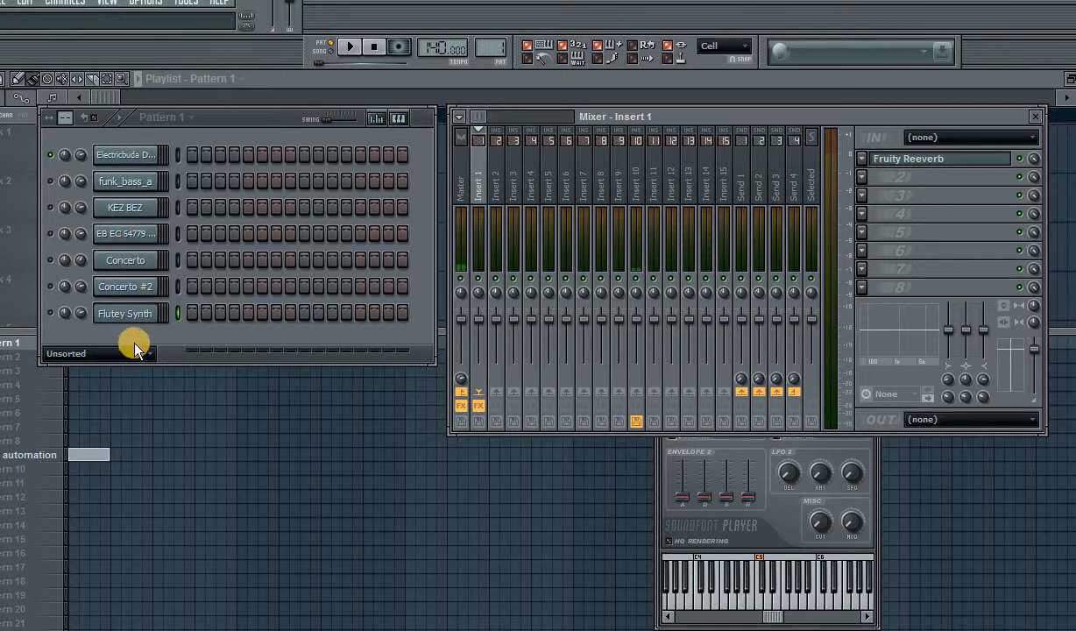
click(138, 156)
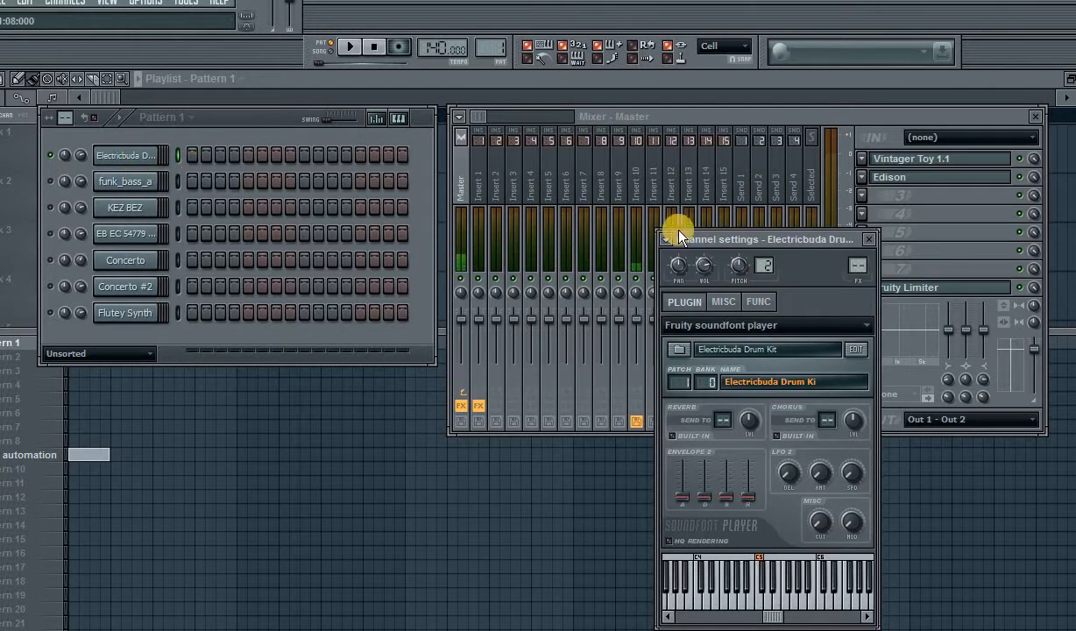
drag(844, 237, 770, 175)
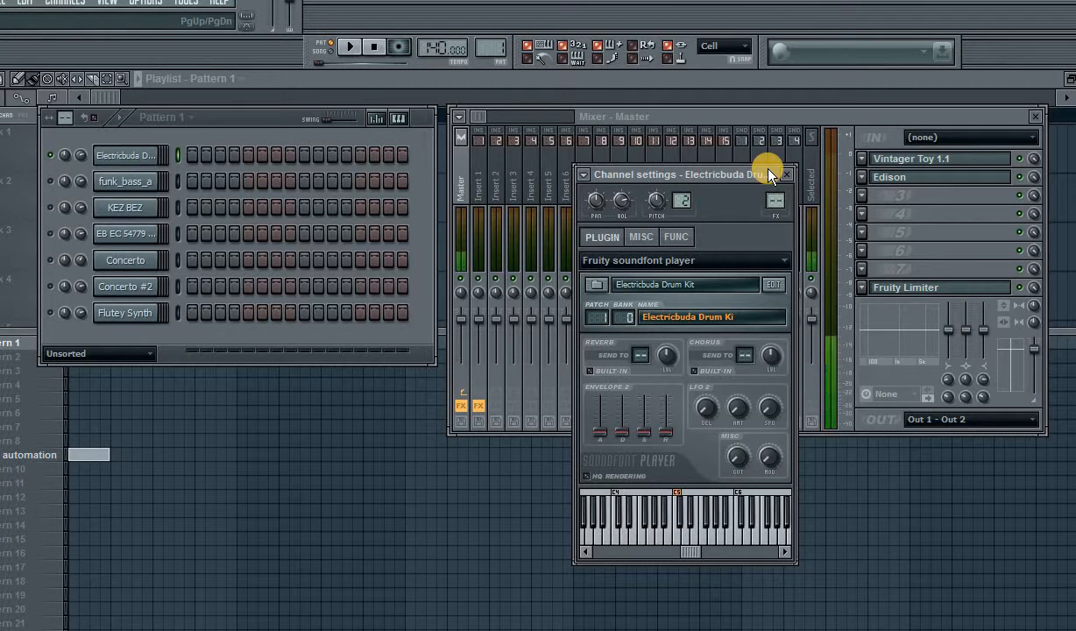
- Audition the Electricbuda Drum Kit by playing a simple rhythm that alternates the F4 and G4 drum sounds
click(619, 532)
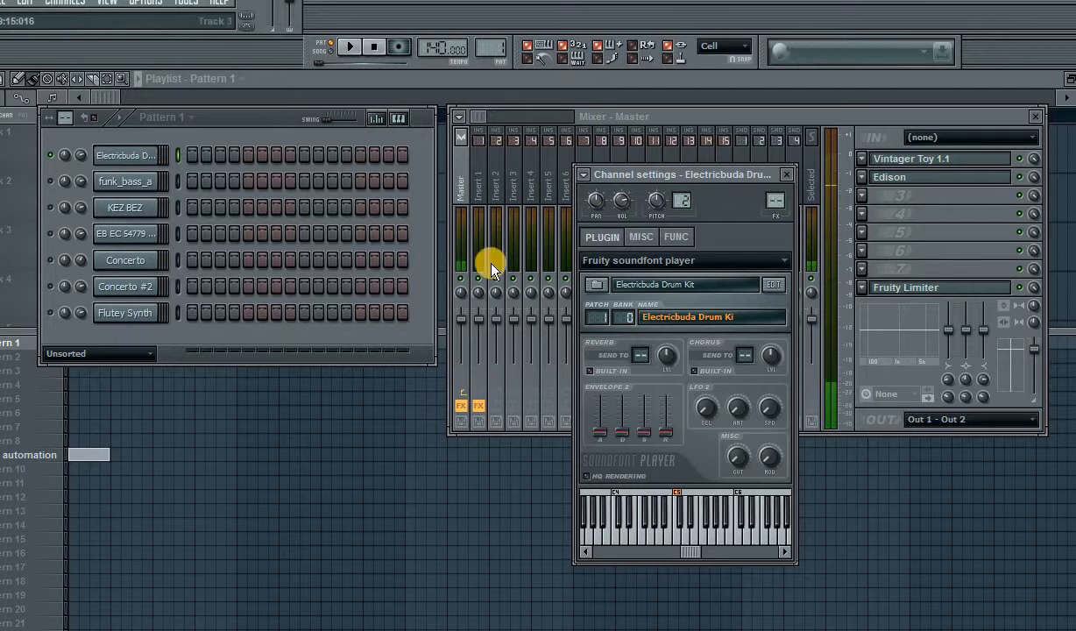
key(d)
key(v)
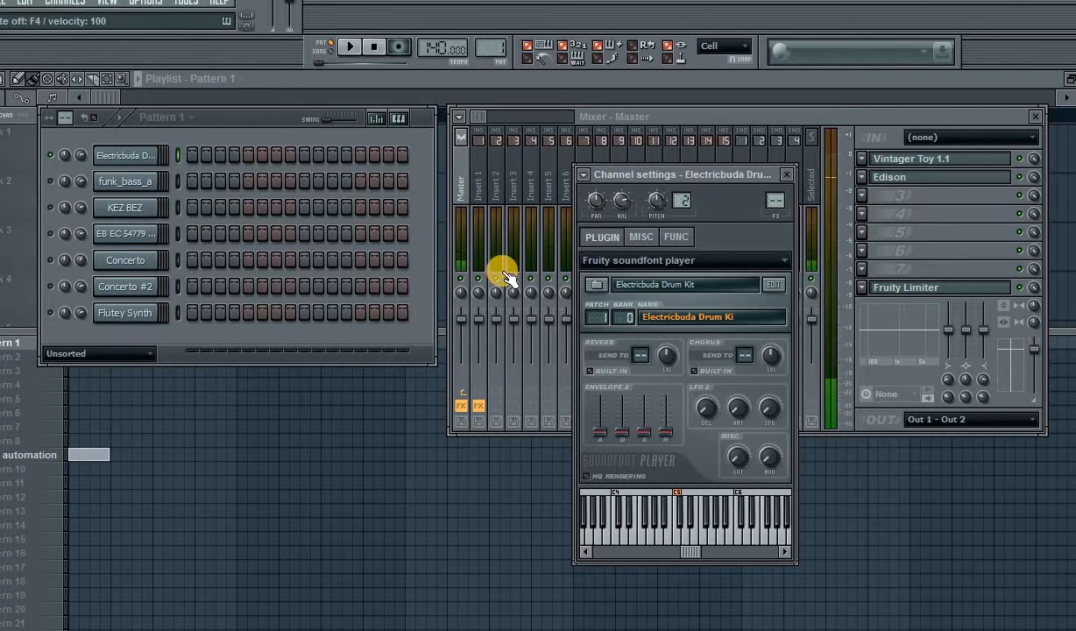
key(b)
key(v)
key(b)
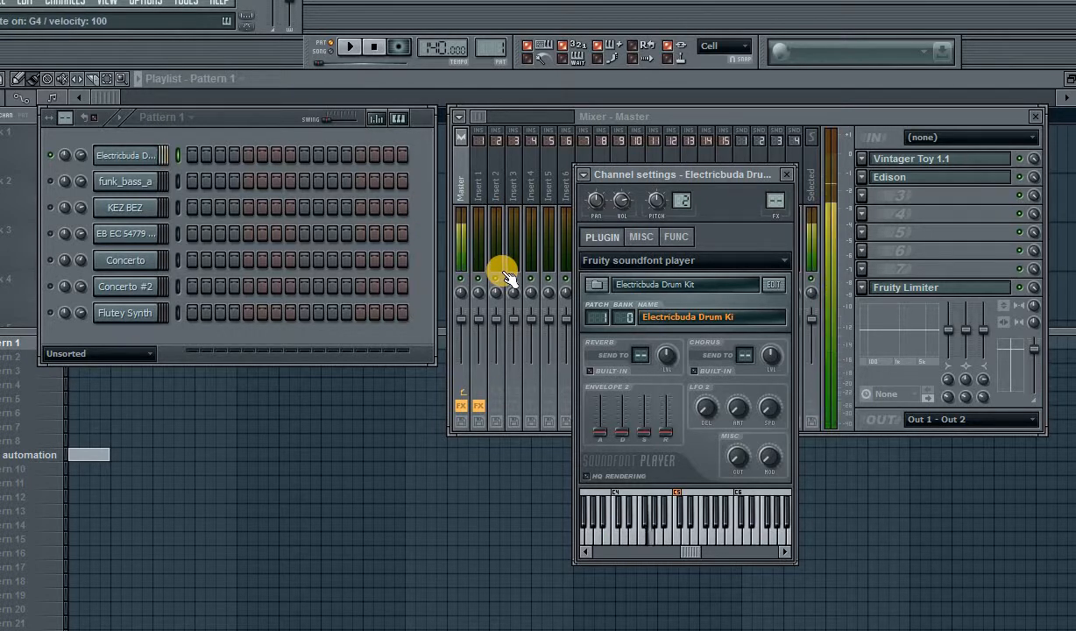
key(v)
key(v)
key(b)
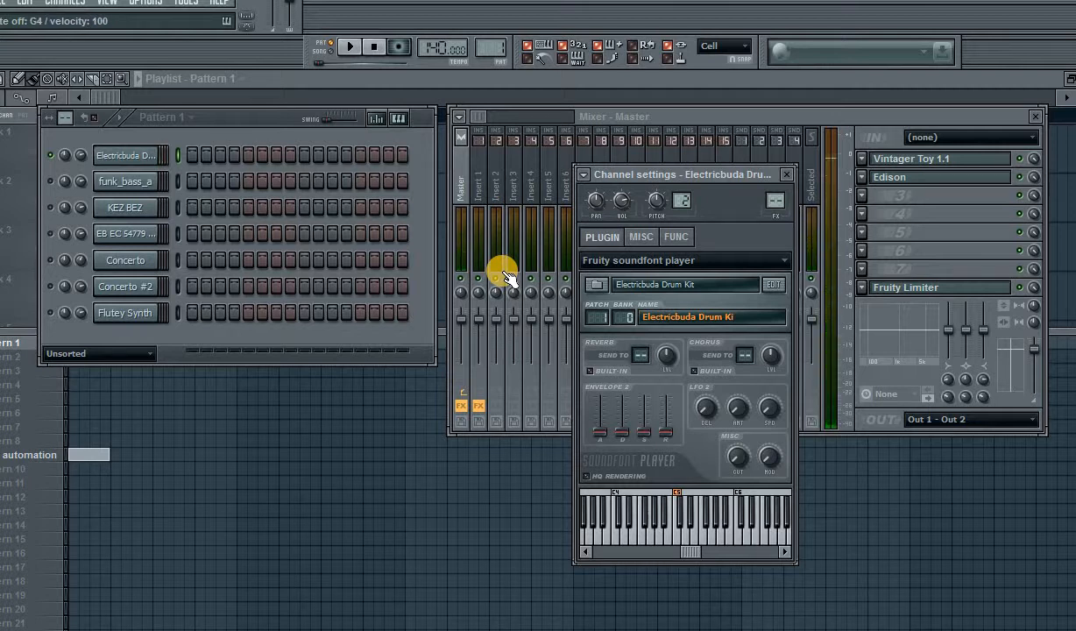
key(v)
key(v)
key(b)
key(v)
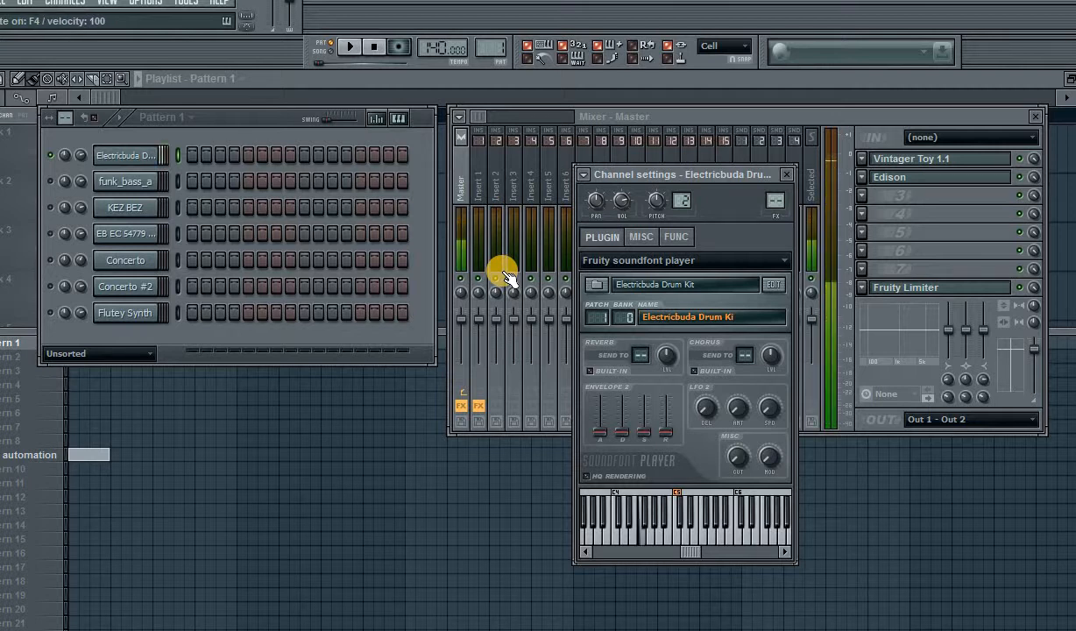
key(v)
key(b)
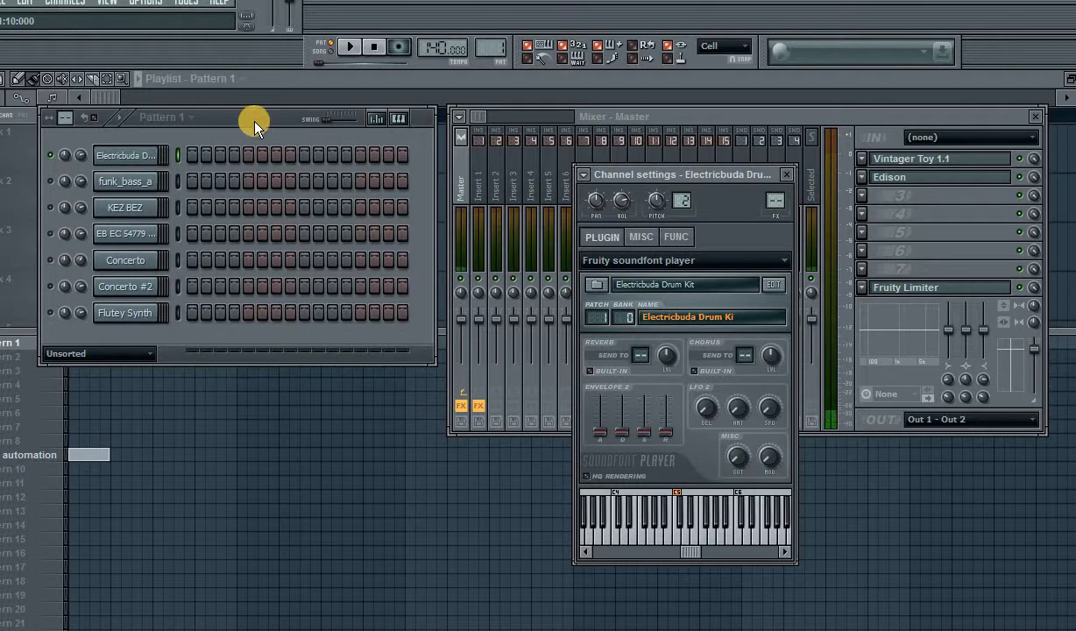
- Move the step sequencer toward the mixer and switch record mode on and back off
drag(254, 127, 309, 135)
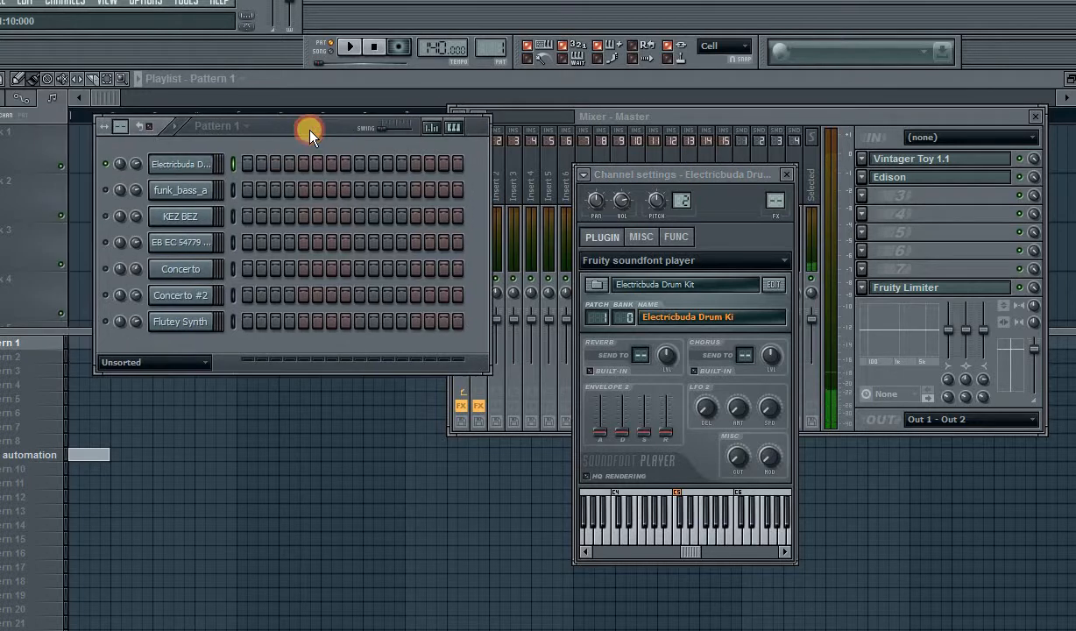
click(401, 49)
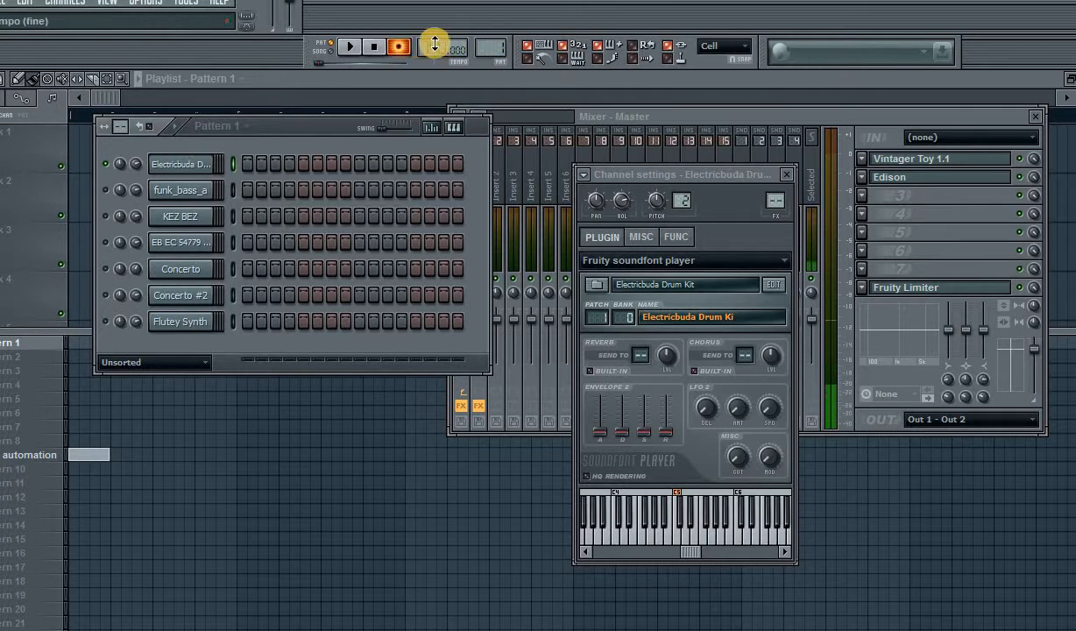
click(400, 47)
- Bring the playlist to the front and show only the step sequencer over it
drag(441, 44, 346, 129)
click(444, 96)
key(F6)
- Try a tempo of 212 BPM with brief playback, and set the project tempo to about 146 BPM
drag(440, 48, 440, 4)
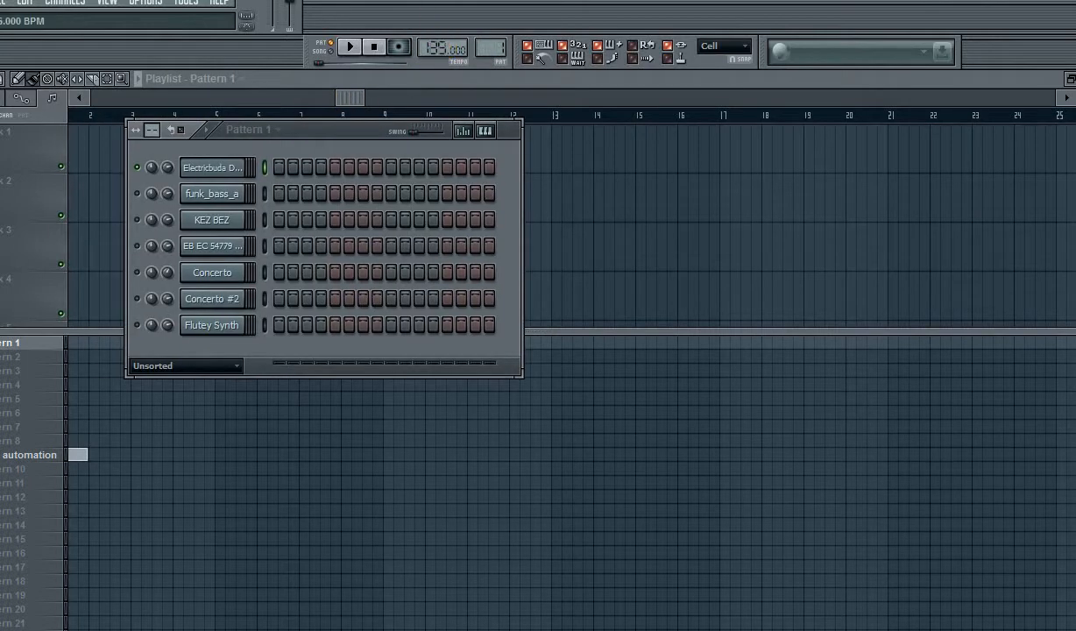
drag(440, 48, 443, 48)
drag(441, 45, 438, 7)
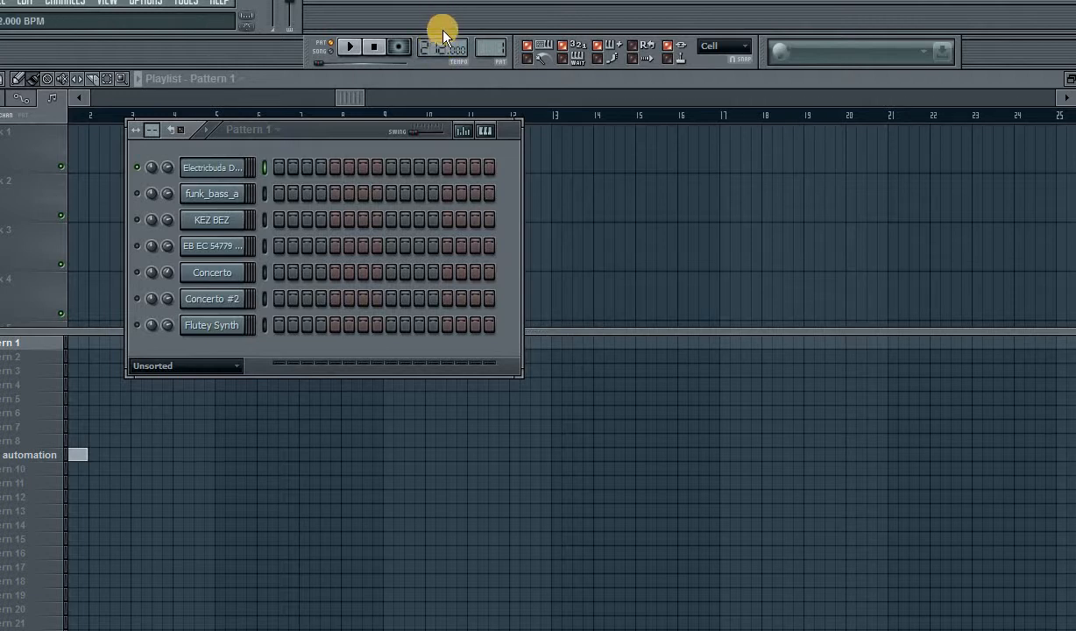
key(space)
key(space)
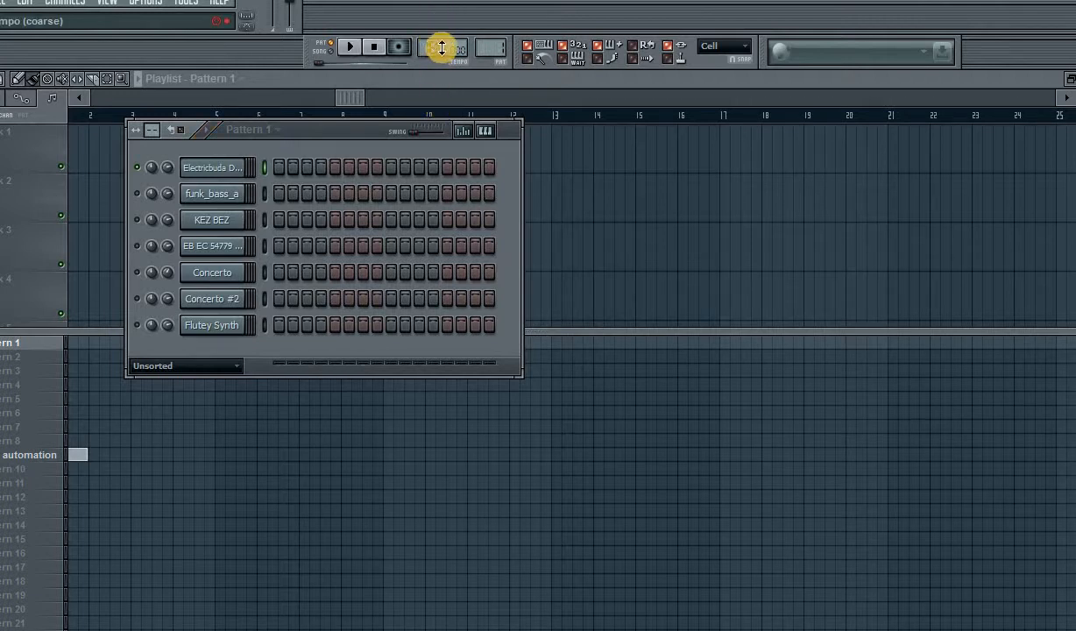
drag(442, 47, 447, 72)
- Hide and reshow the step sequencer, and open the piano roll of the Electricbuda Drum Kit channel
key(F6)
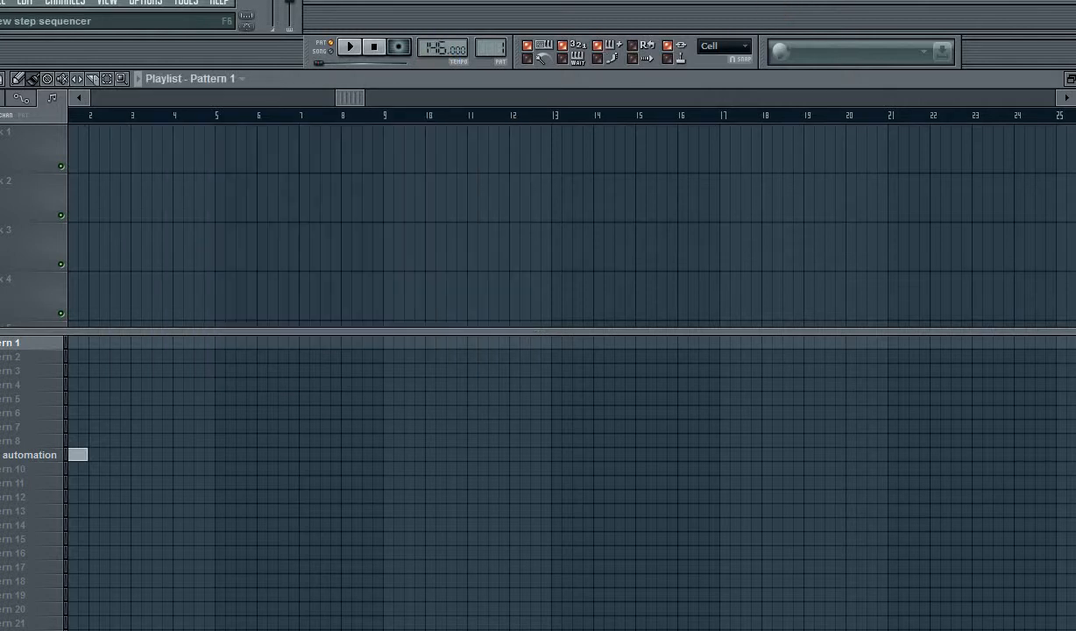
key(F6)
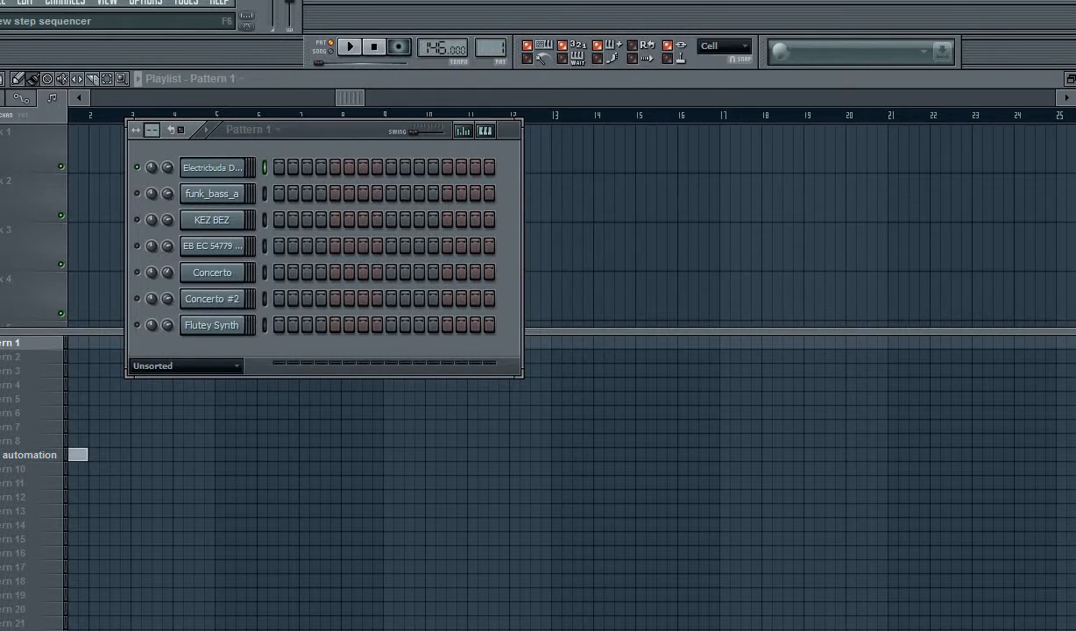
key(F7)
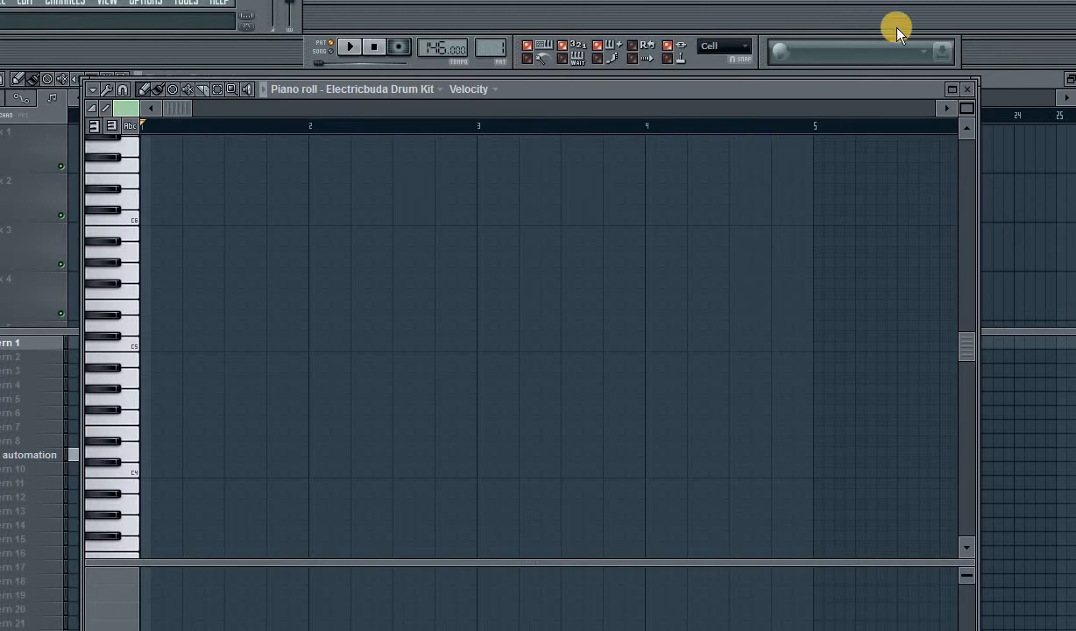
- Close the drum kit's piano roll, toggle the step sequencer off and on, and try a tempo of 126 BPM during playback
click(967, 89)
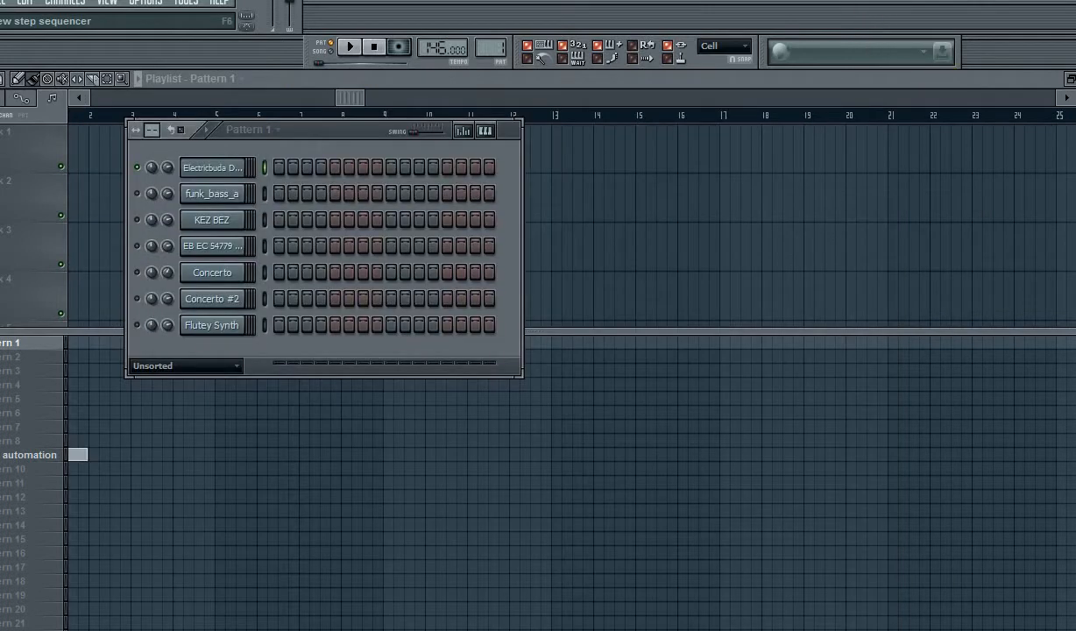
key(F6)
key(F6)
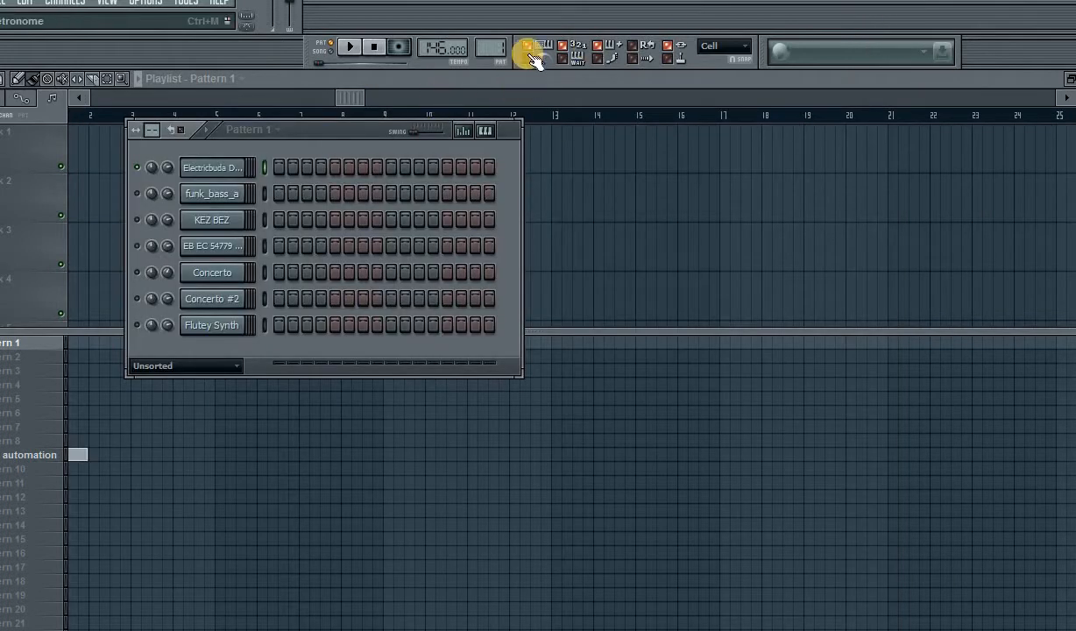
key(space)
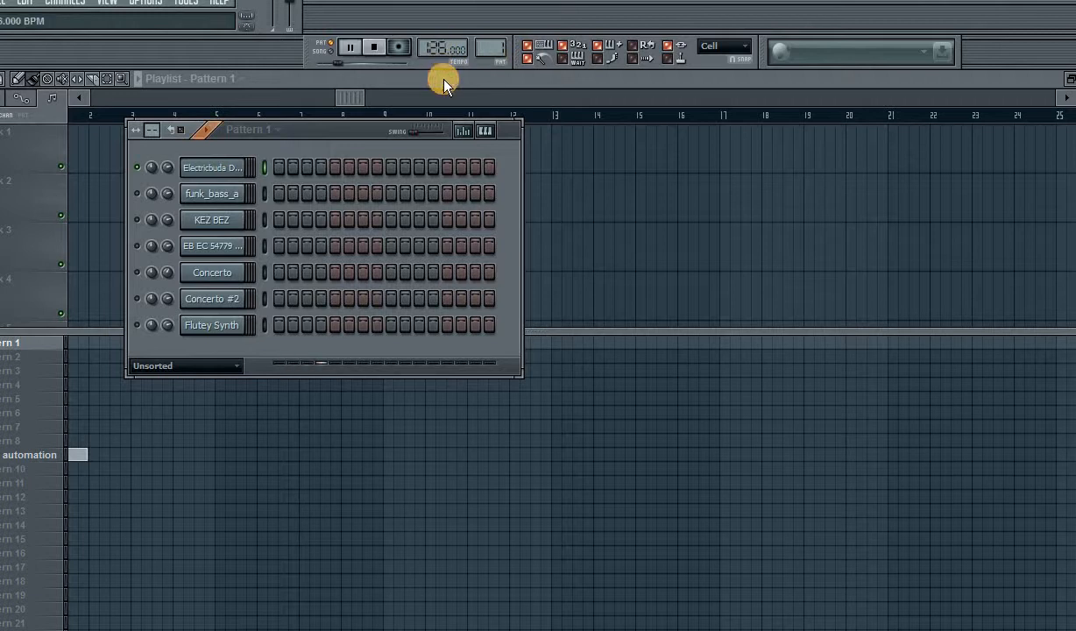
drag(440, 56, 445, 82)
key(space)
- Try playing the drum kit at 90 BPM, and set the project tempo to 83 BPM with a brief playback check
click(436, 48)
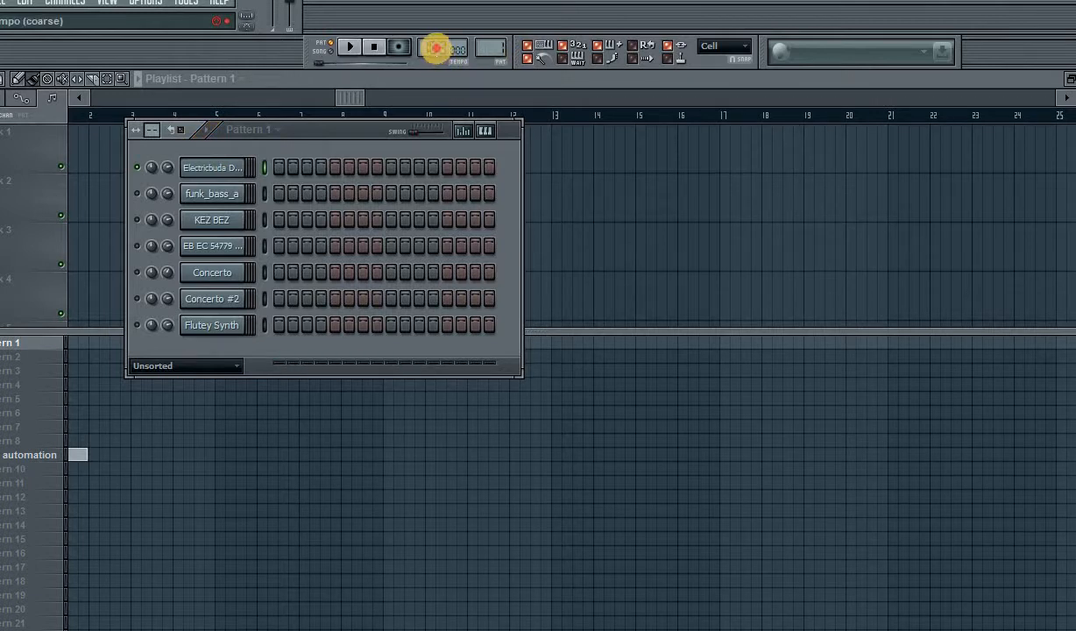
drag(436, 48, 438, 67)
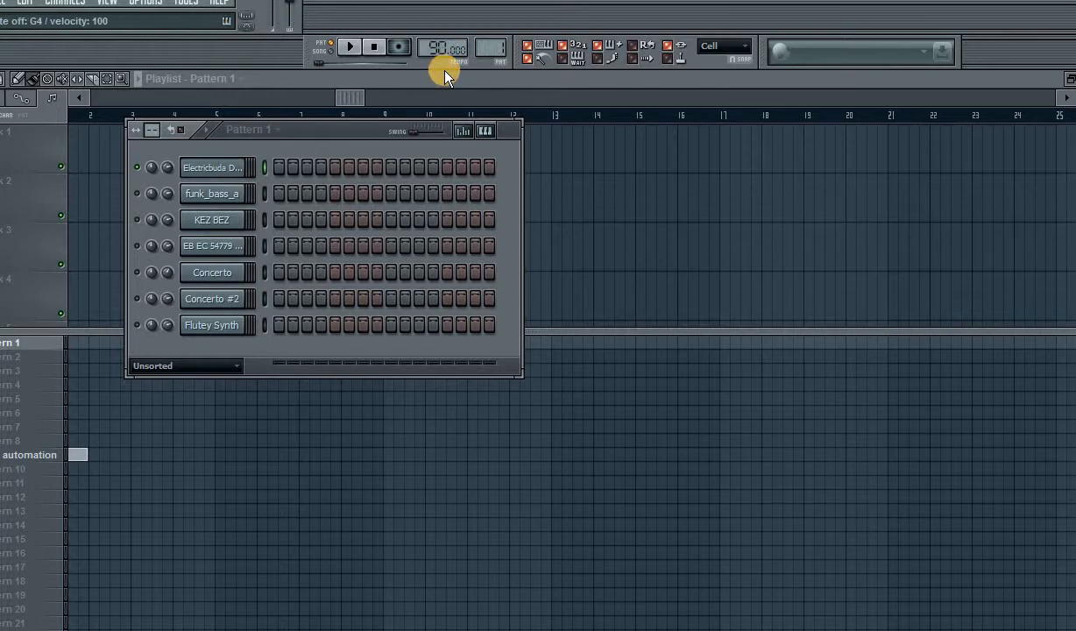
key(space)
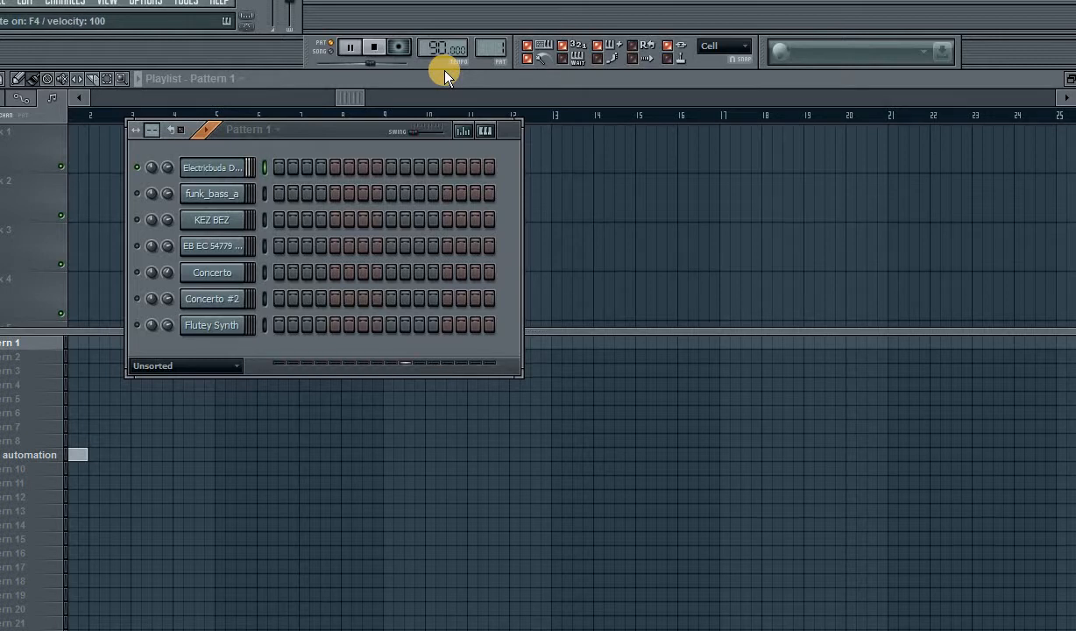
key(space)
drag(445, 48, 444, 59)
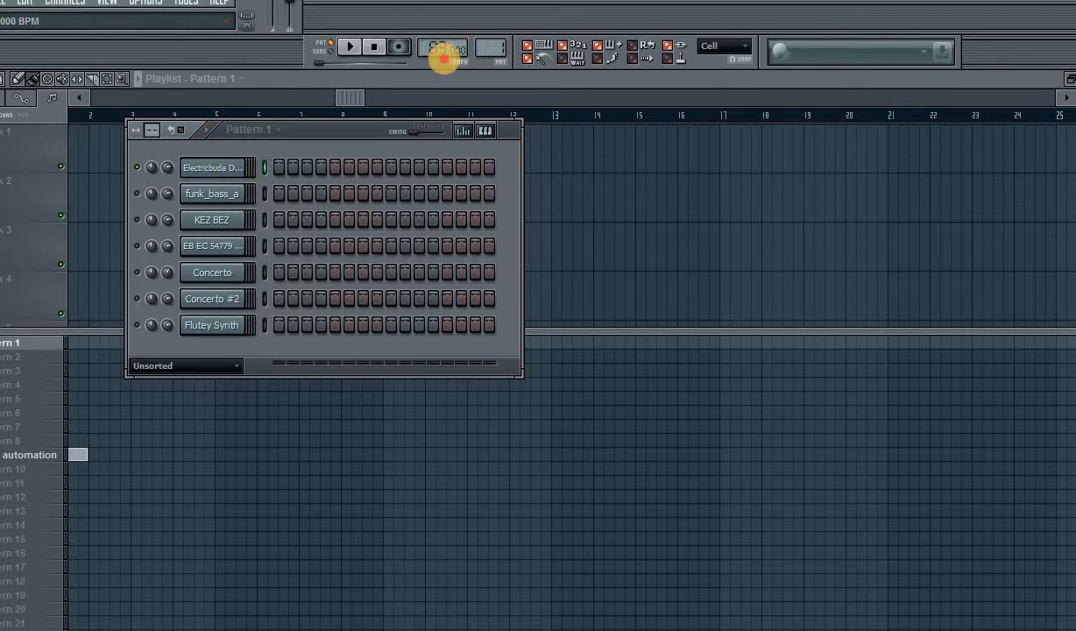
key(space)
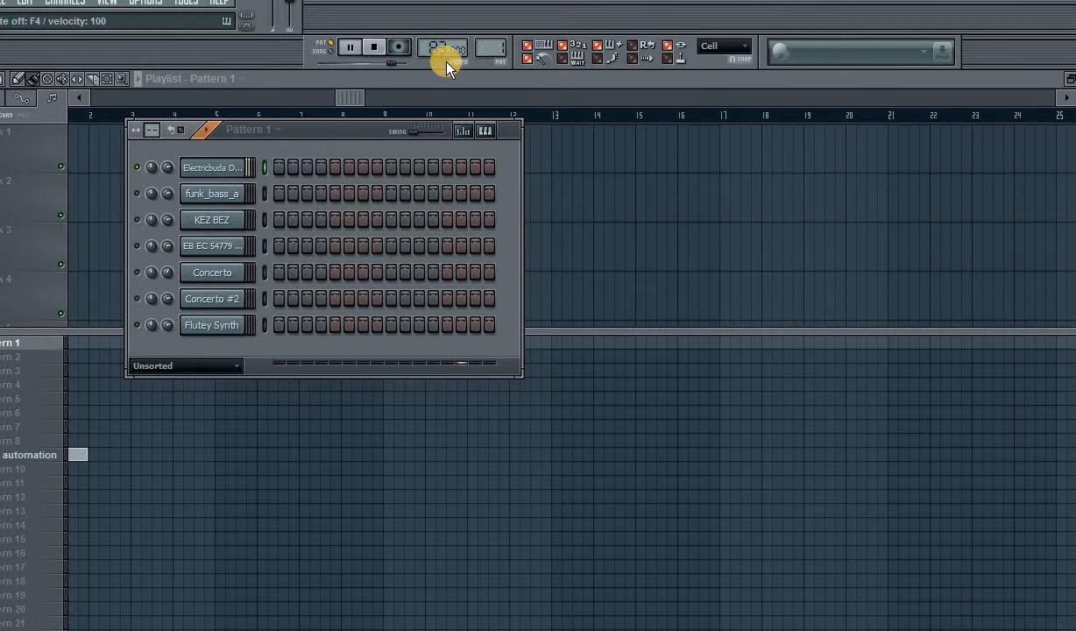
key(space)
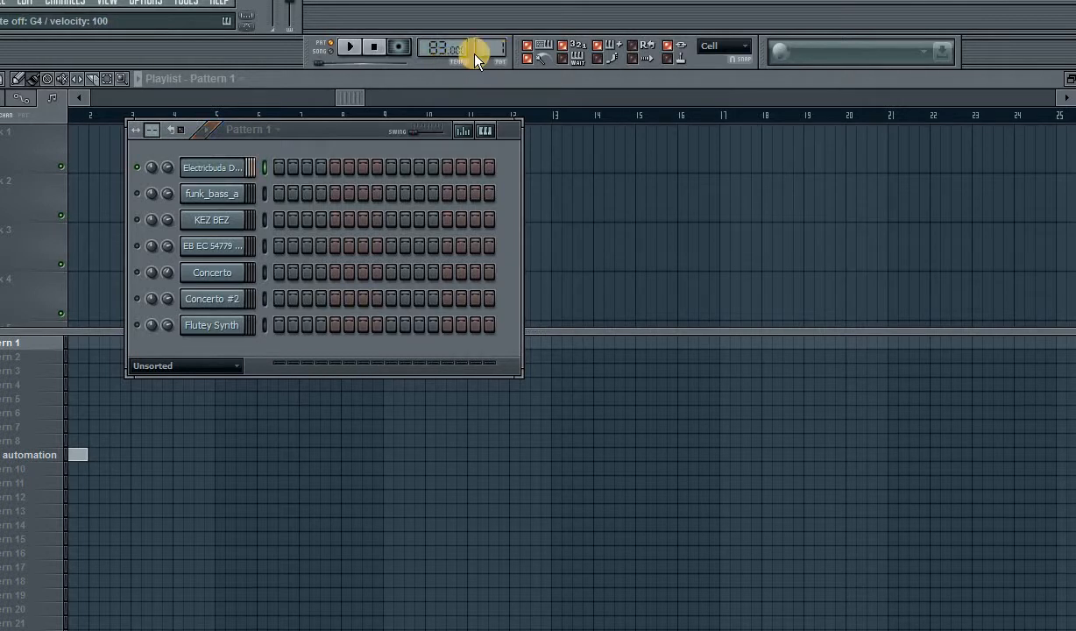
- Move the step sequencer aside, enable record mode, and record a one-bar drum pattern on F4 and G4 with the Electricbuda Drum Kit
drag(353, 129, 386, 128)
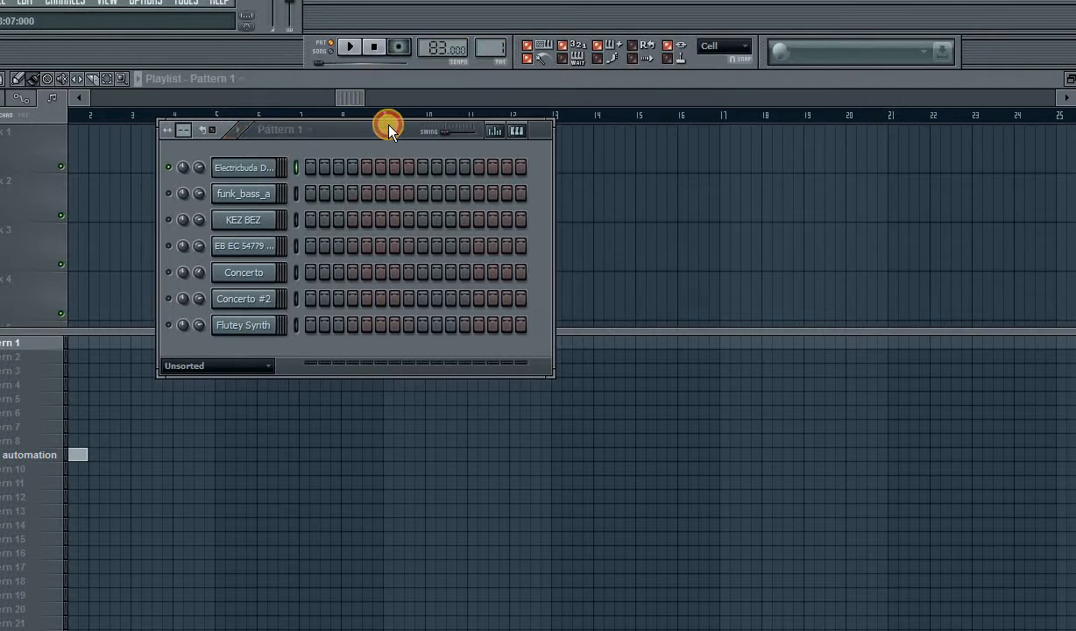
click(399, 46)
drag(386, 133, 411, 139)
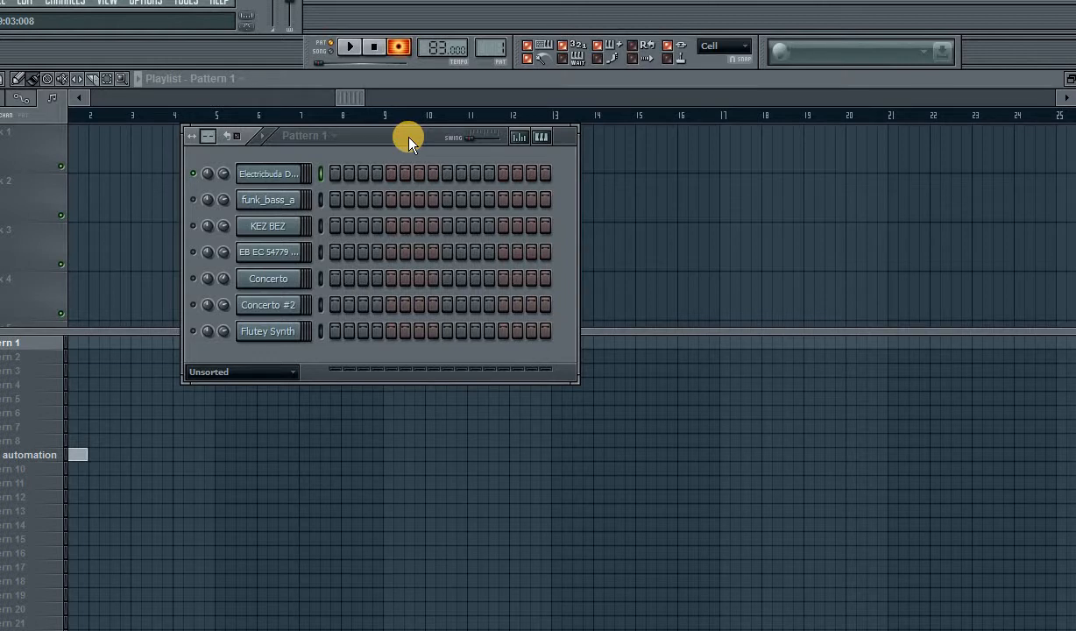
key(space)
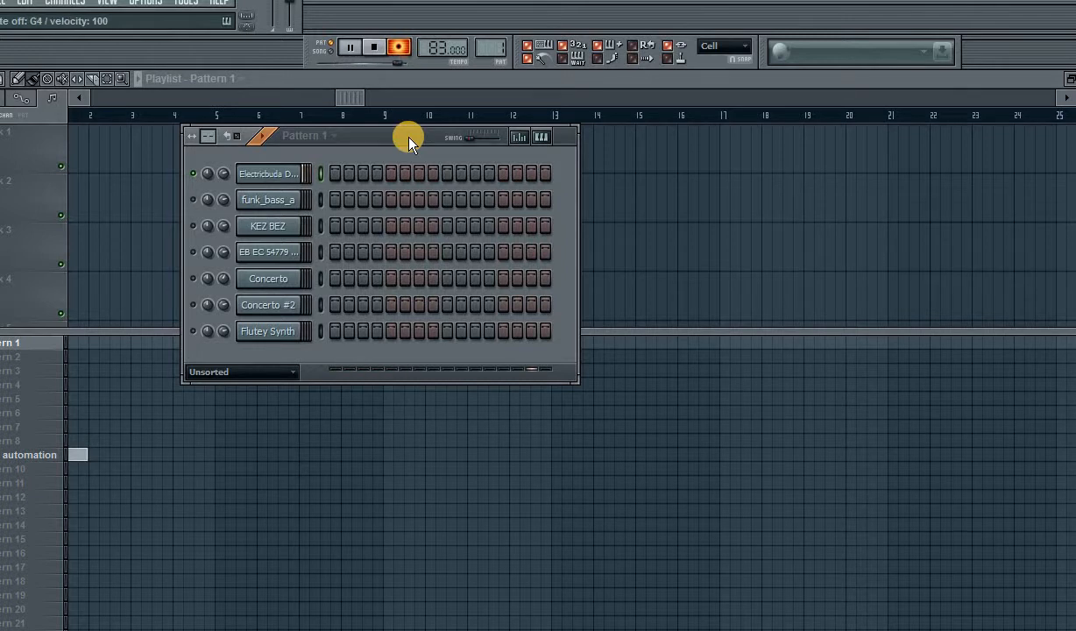
key(space)
- Quantize the recorded drum notes with the Default groove template and Leave duration, and play the result
click(421, 175)
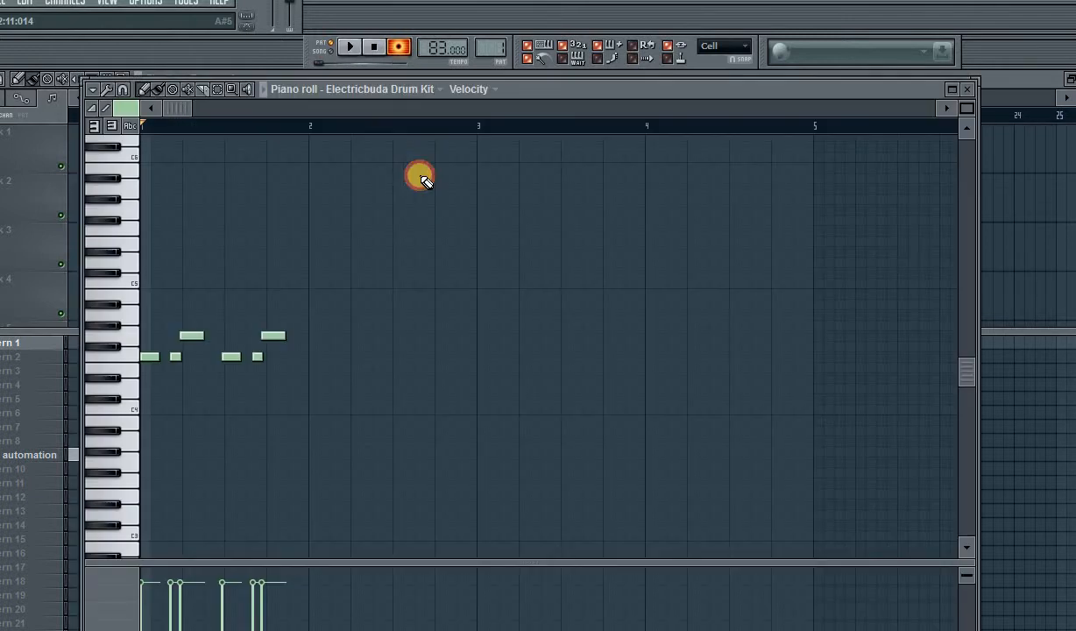
key(alt+q)
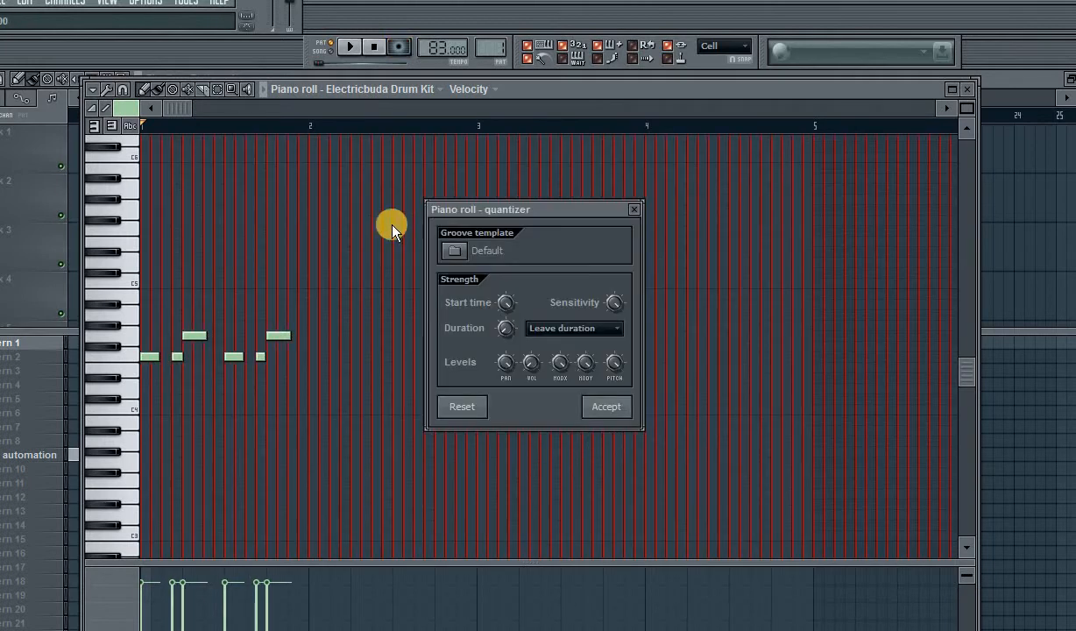
click(600, 411)
key(space)
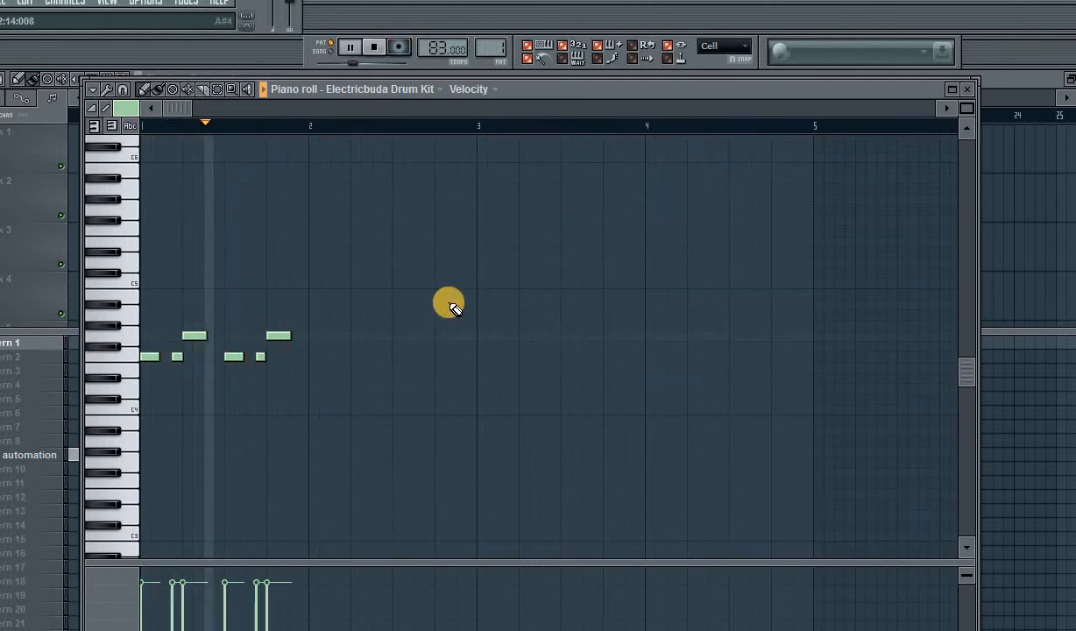
key(space)
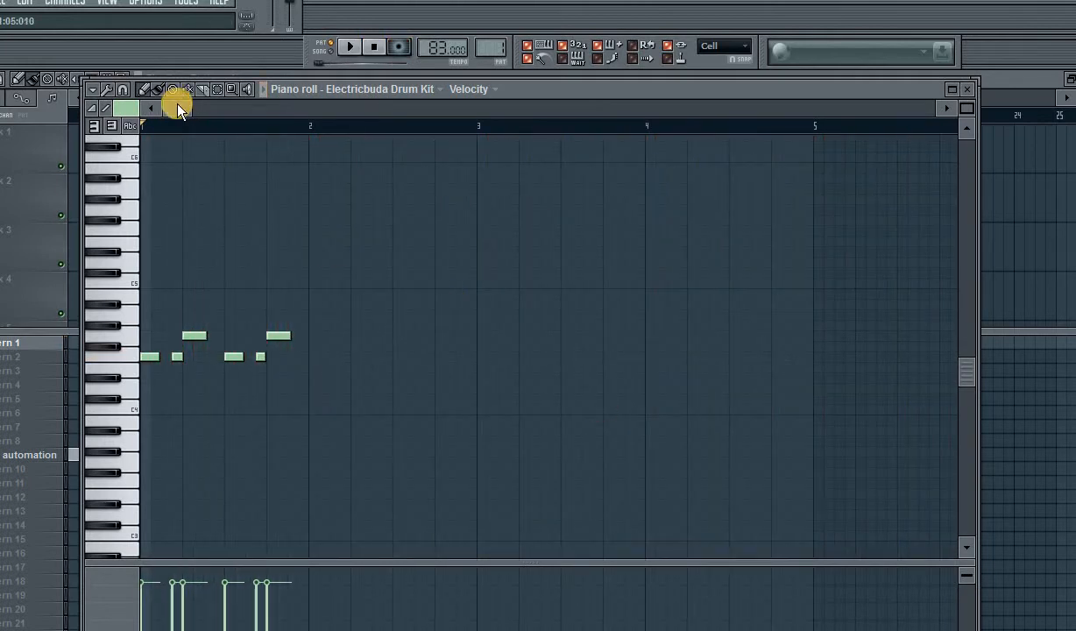
- Duplicate the one-bar drum pattern until it fills four bars, and deselect the notes
drag(173, 105, 408, 101)
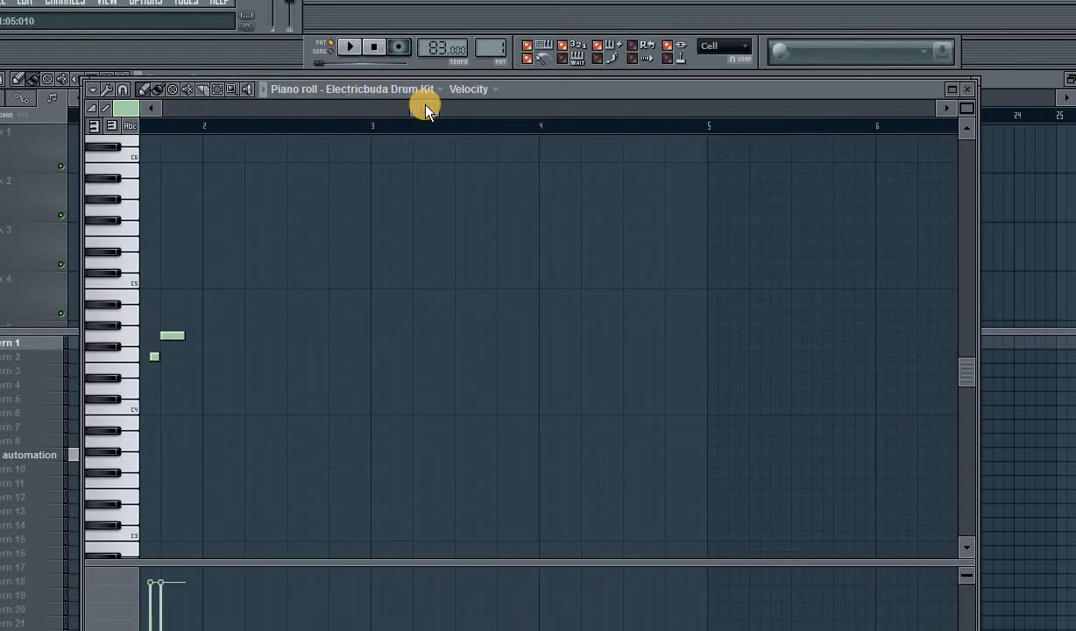
key(ctrl+a)
key(ctrl+b)
drag(336, 109, 428, 108)
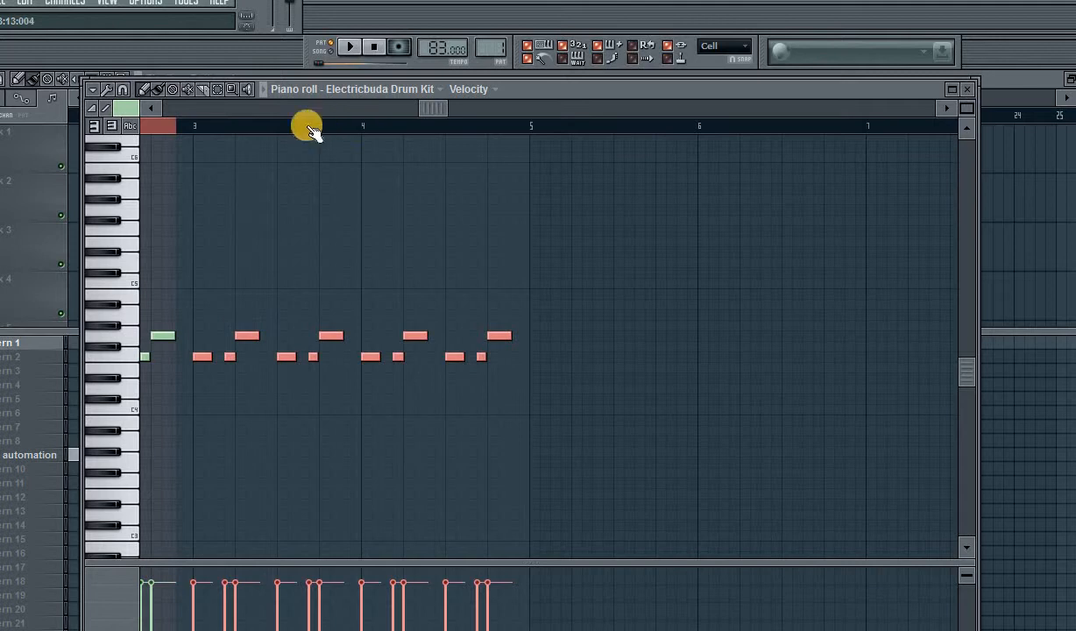
click(156, 127)
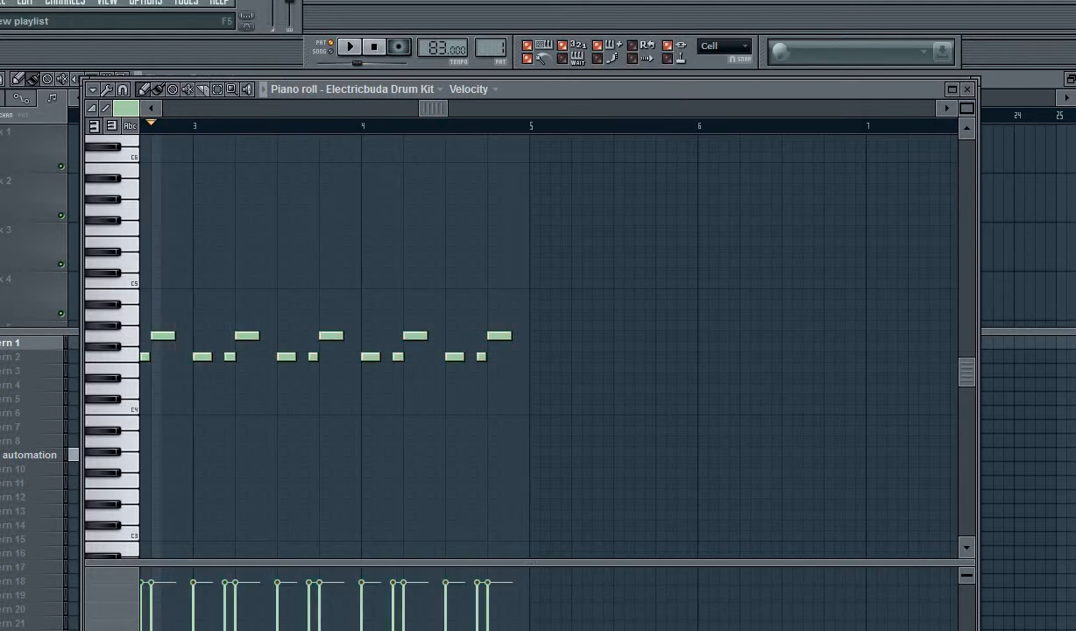
- Show the step sequencer, close the drum kit's piano roll, and shift the sequencer slightly over the playlist
click(867, 0)
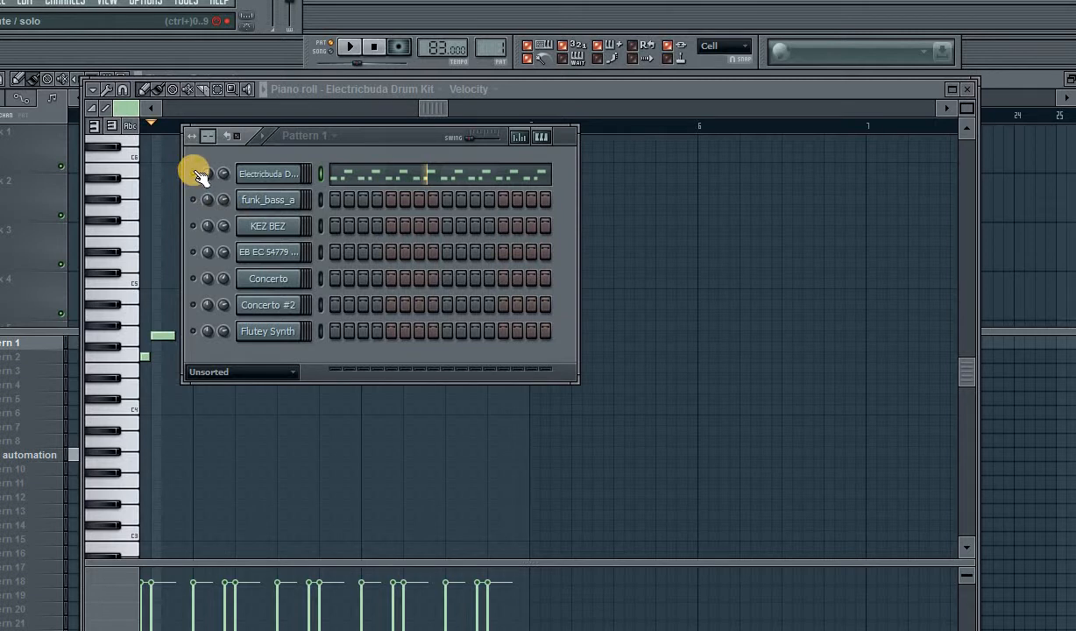
click(361, 172)
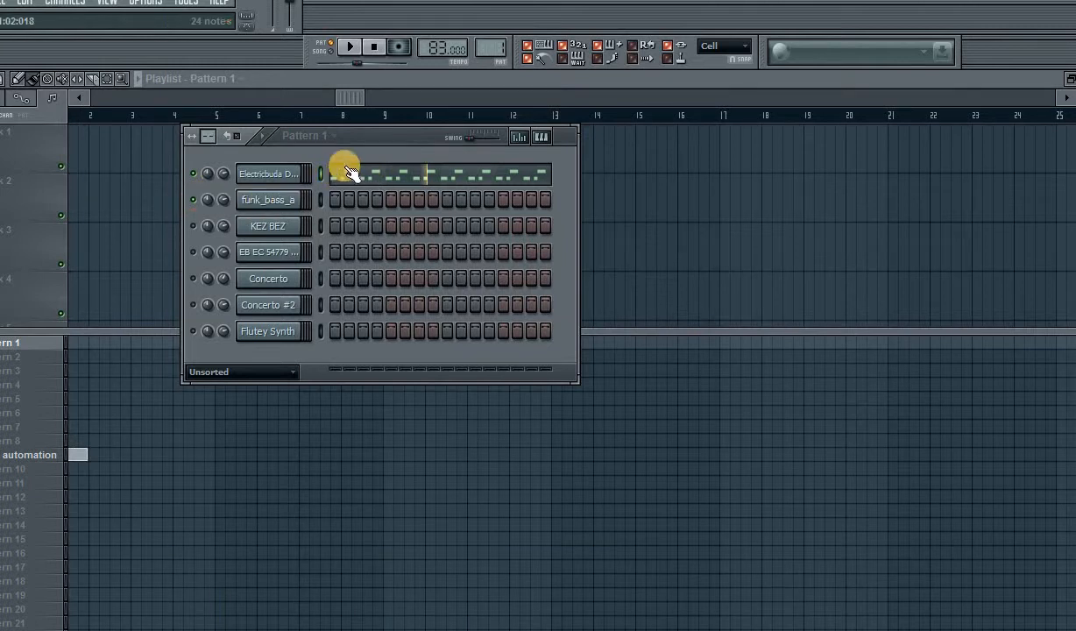
drag(389, 138, 393, 140)
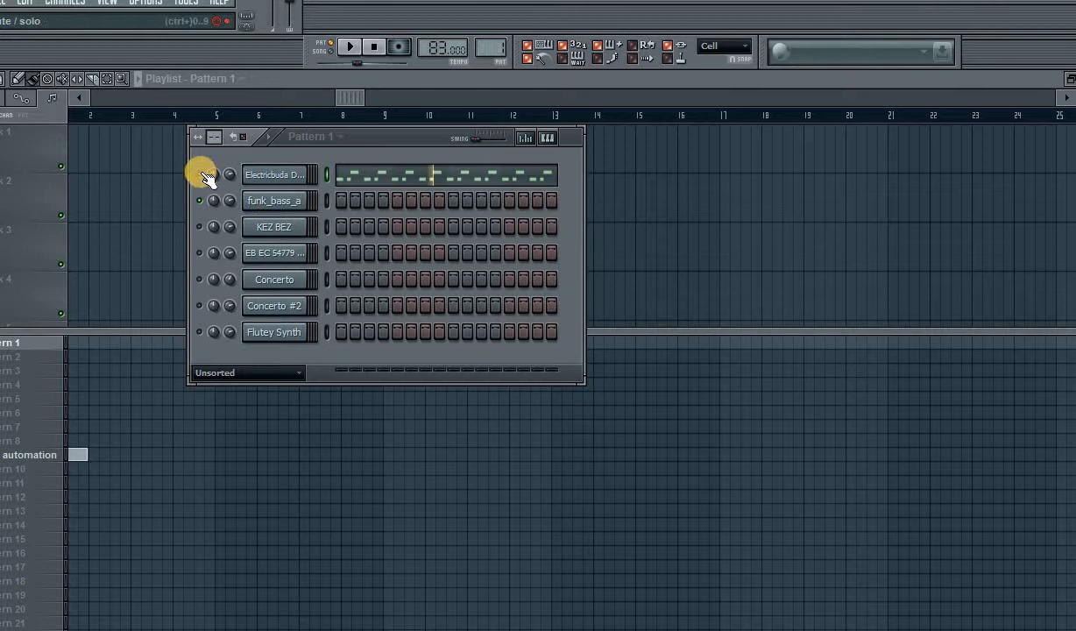
- Look at the funk_bass_a channel's settings, close them, and mute that channel
click(285, 201)
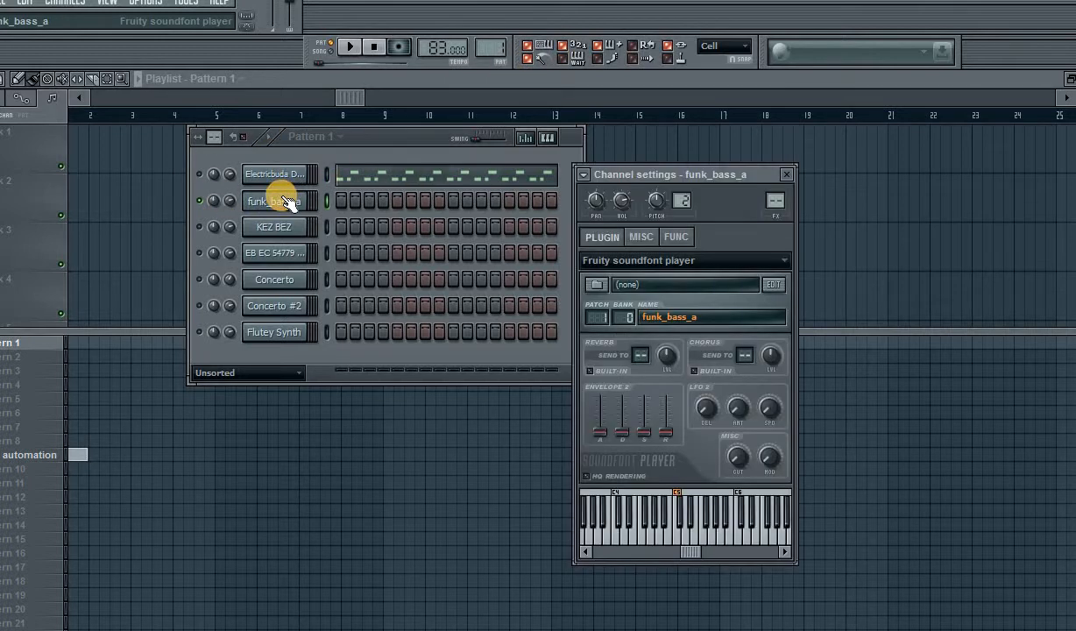
click(786, 174)
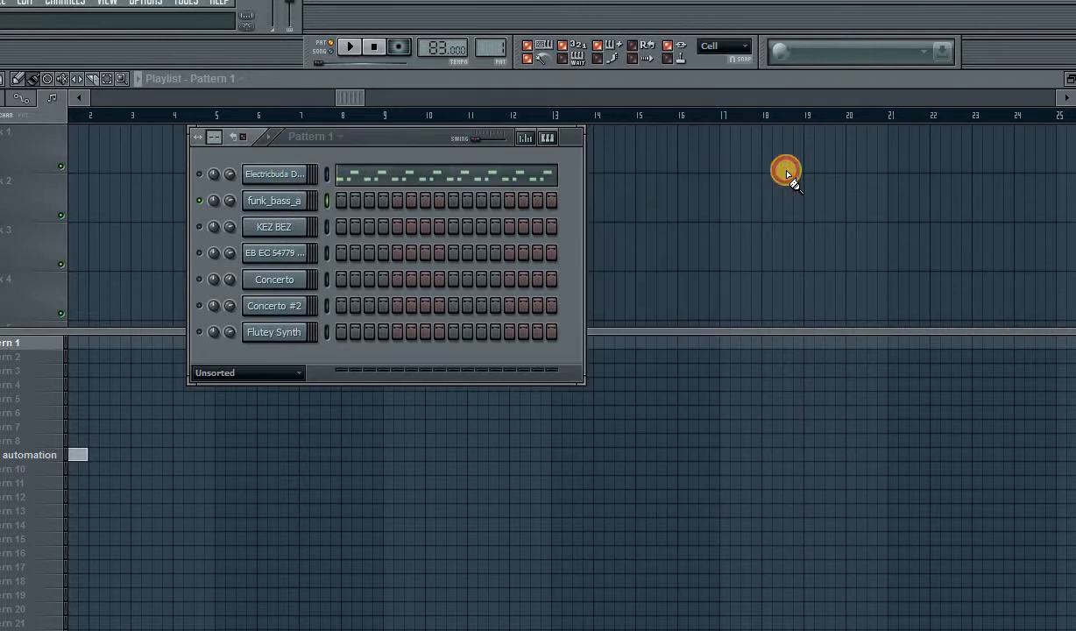
click(199, 200)
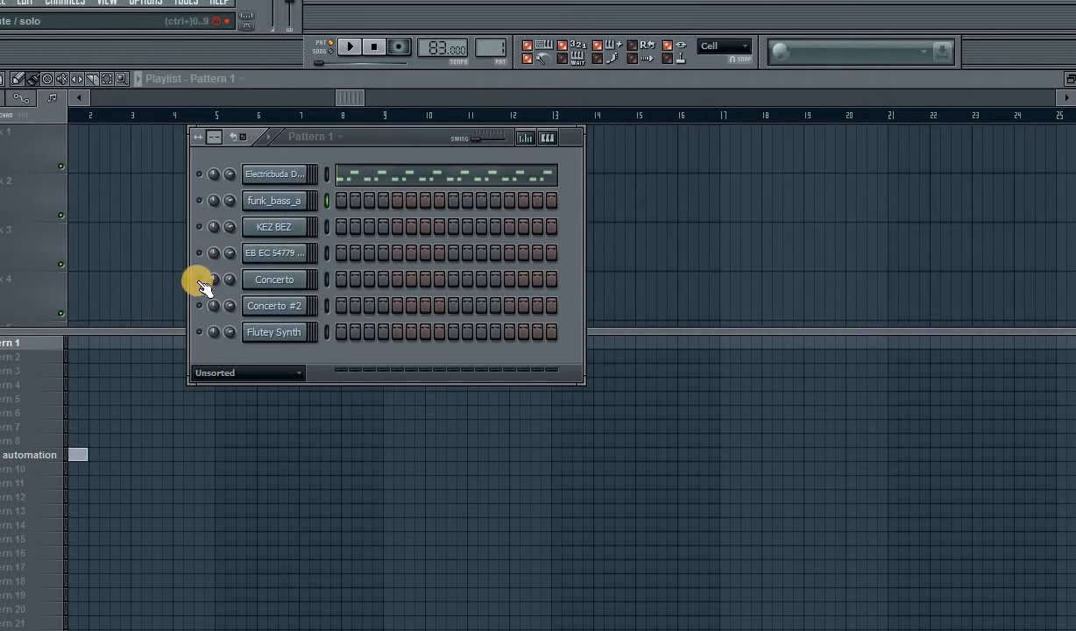
- Open the Concerto channel's settings, lower the channel volume, and audition notes of its Stereo Grand 1 patch
click(279, 281)
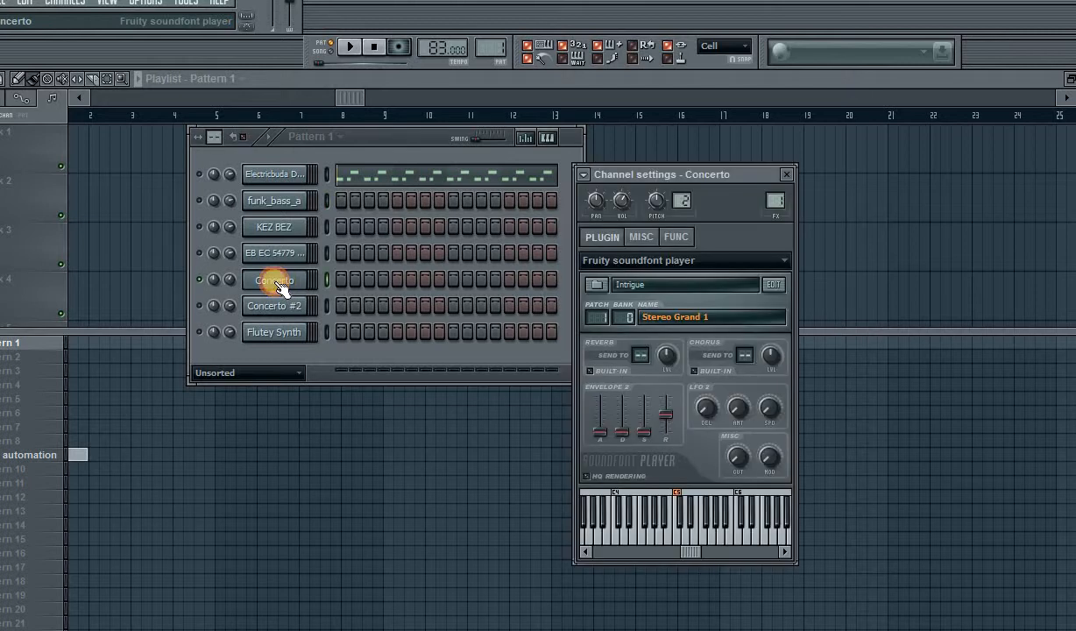
click(698, 536)
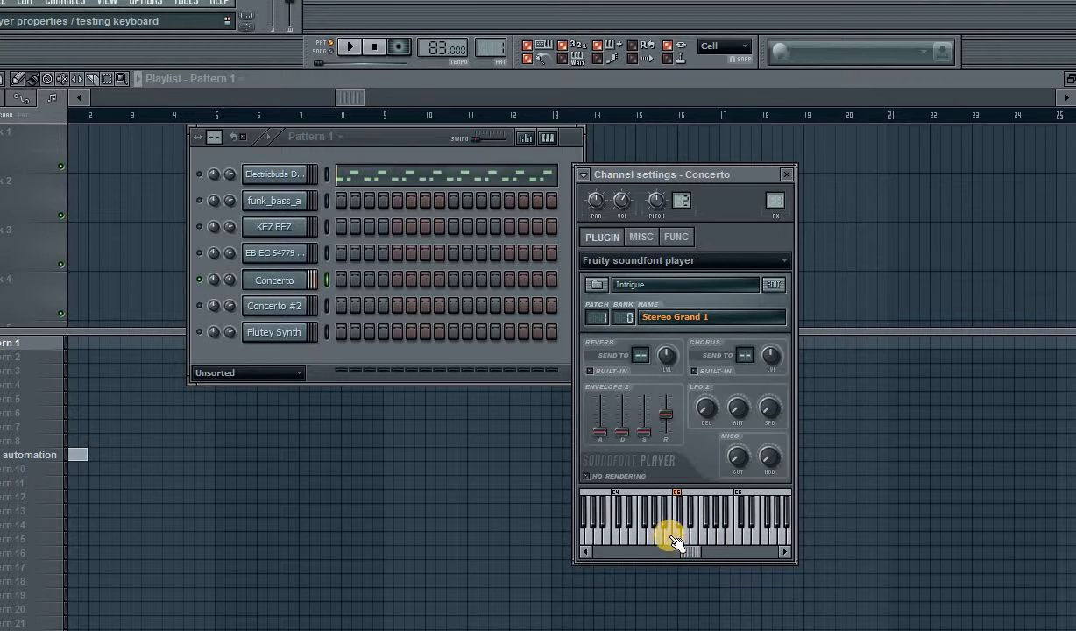
drag(621, 200, 628, 221)
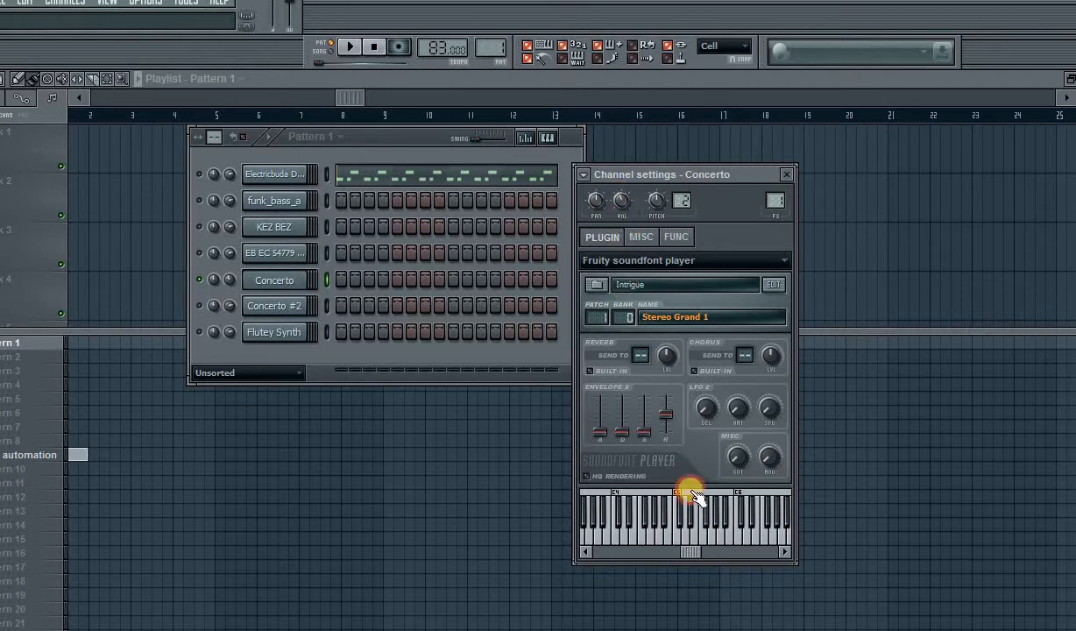
click(682, 535)
click(706, 534)
click(301, 281)
click(301, 281)
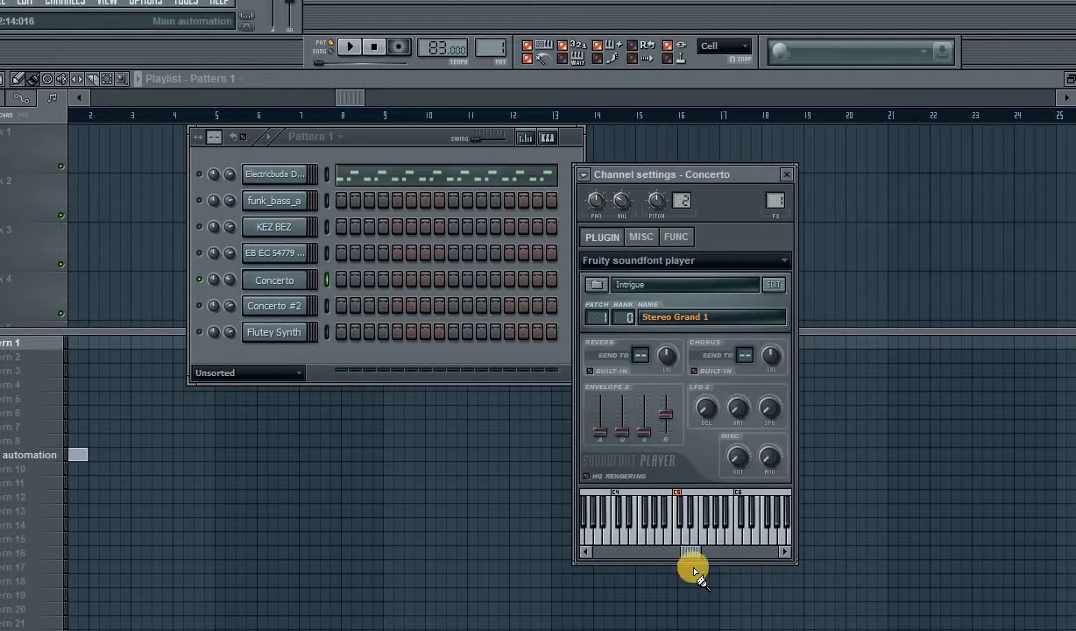
- Audition further notes on the Concerto channel at its lowered volume, keeping its channel settings open
click(706, 537)
click(673, 535)
click(729, 533)
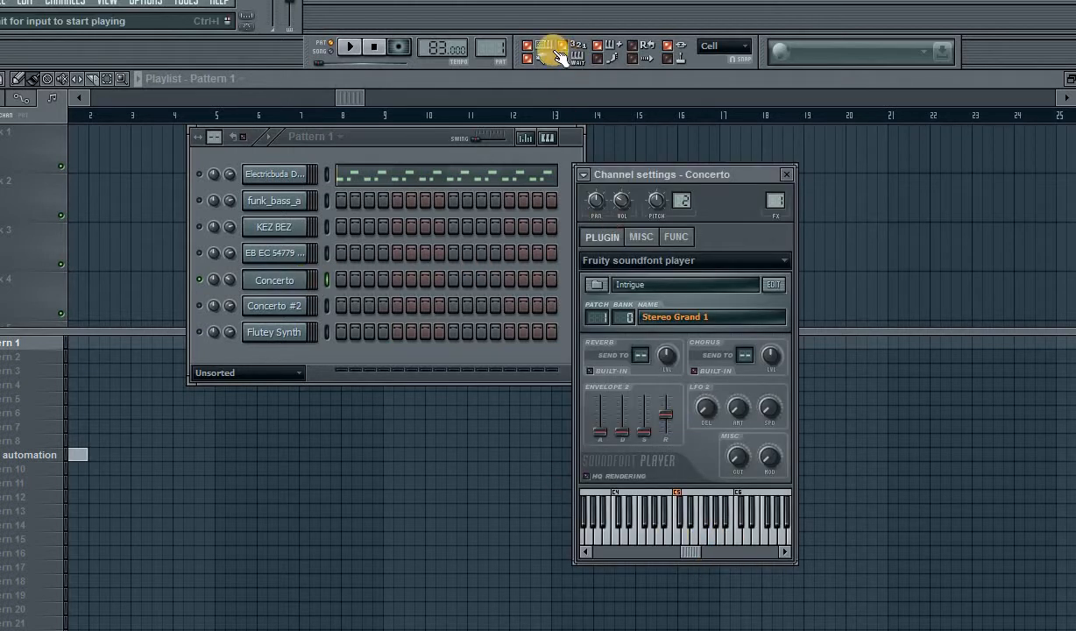
key(c)
key(v)
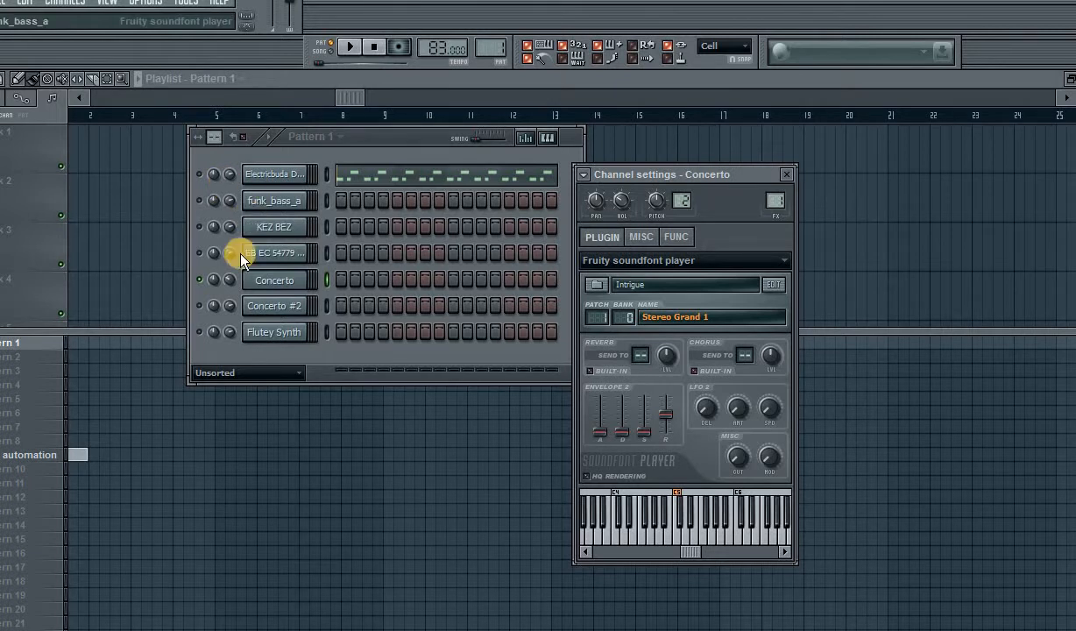
click(280, 282)
click(279, 281)
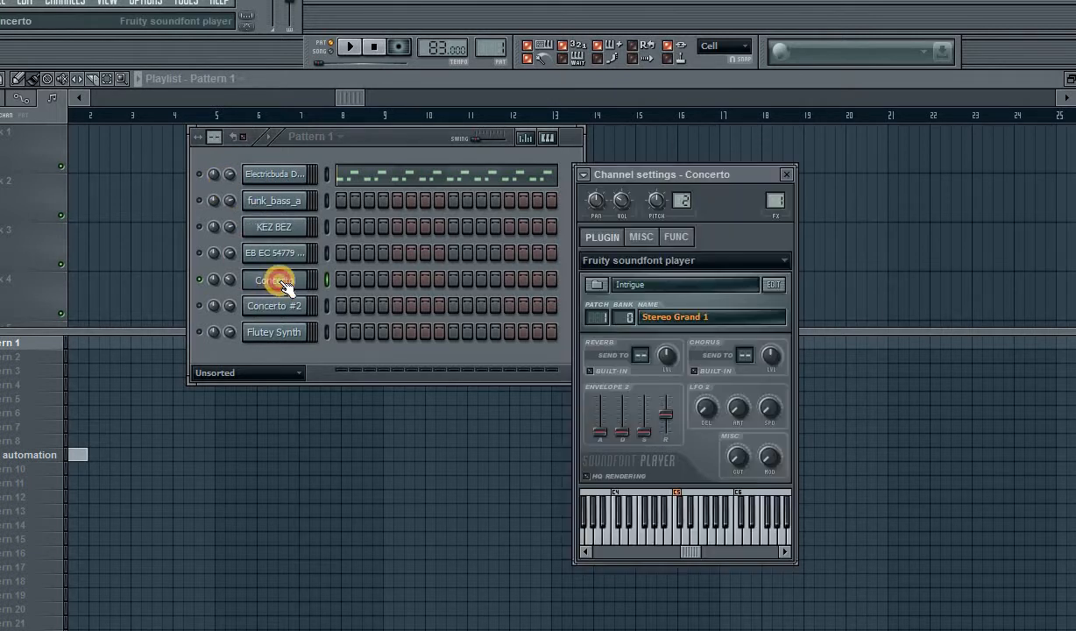
- Give the Concerto channel an echo delay with raised feedback, 1 echo and a shorter delay time, and test it with a note
click(676, 239)
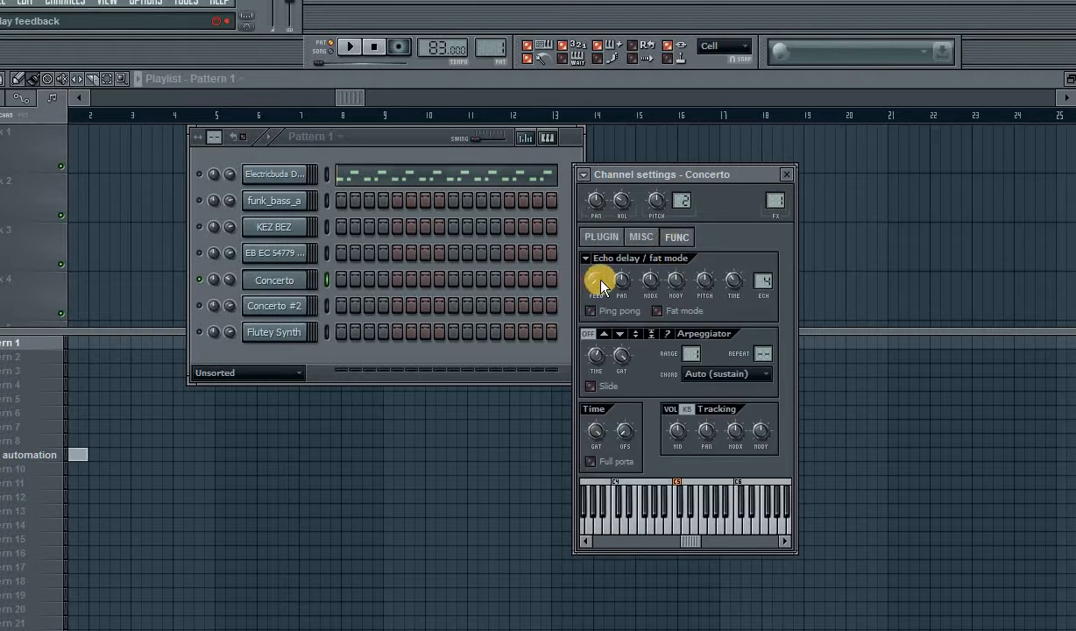
drag(600, 286, 593, 223)
drag(764, 279, 735, 320)
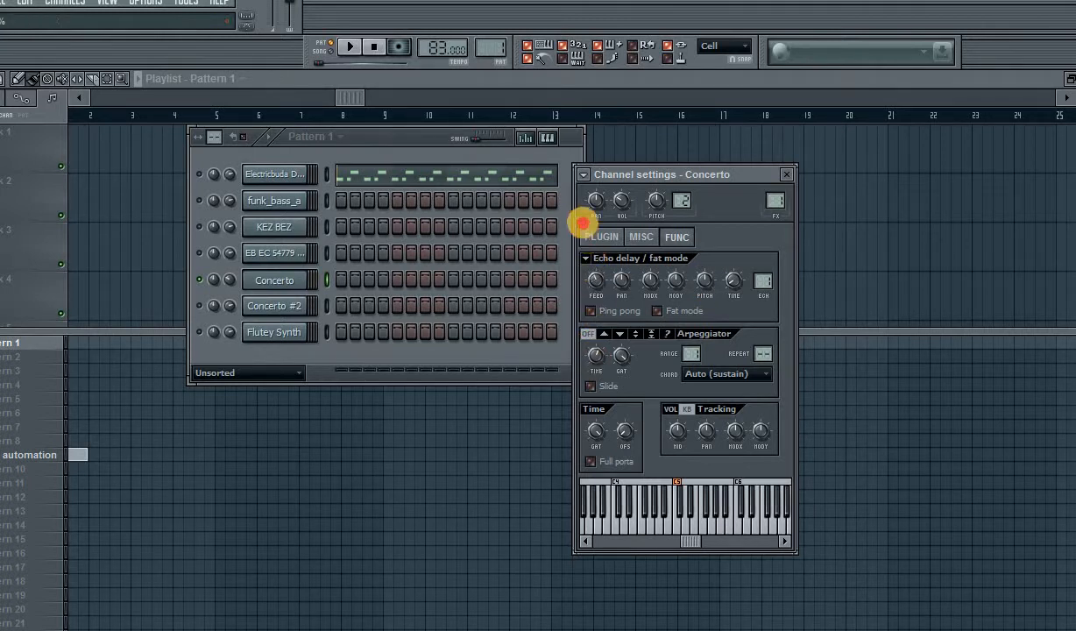
key(v)
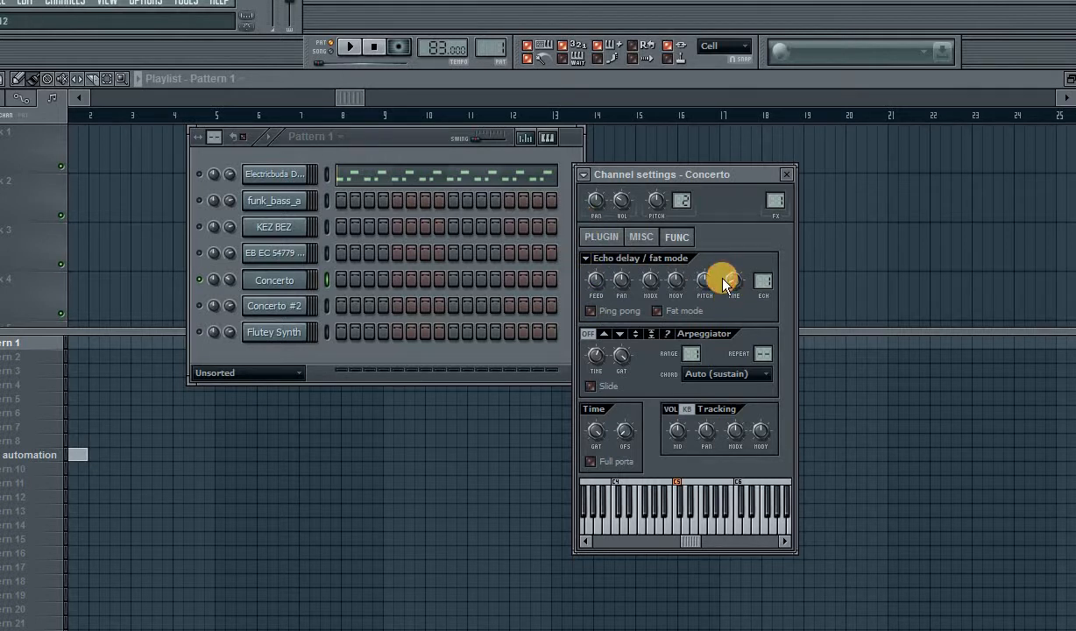
- Fine-tune the echo delay time on the Concerto channel while testing it with notes
key(v)
drag(728, 278, 725, 279)
key(v)
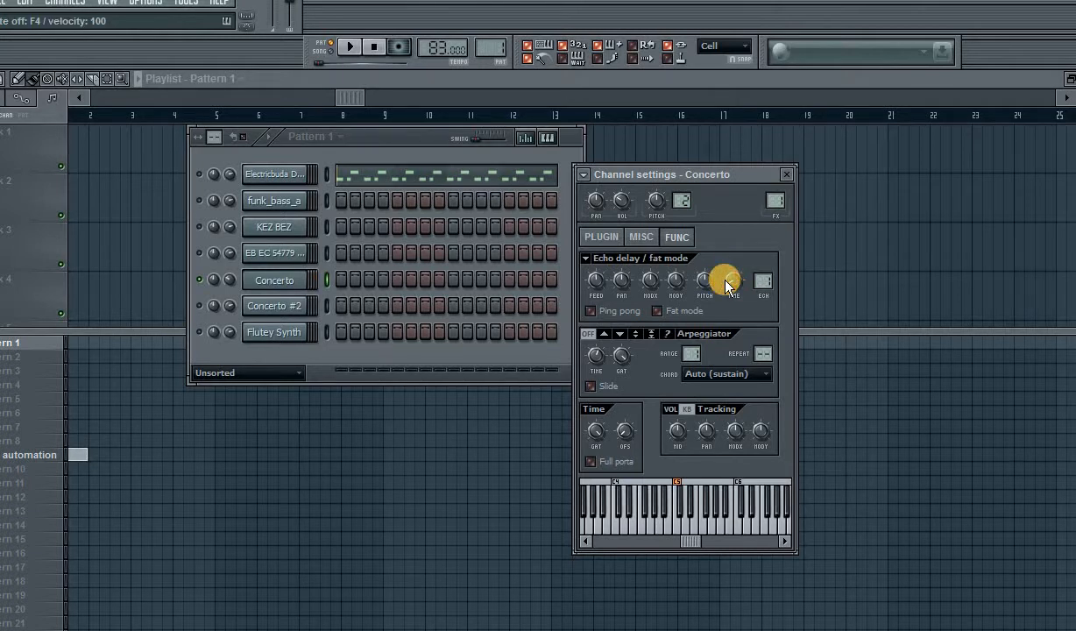
key(b)
- Switch the typing keyboard to a major chord layout, shift the step sequencer window slightly, and test chords on the Concerto channel
right_click(540, 48)
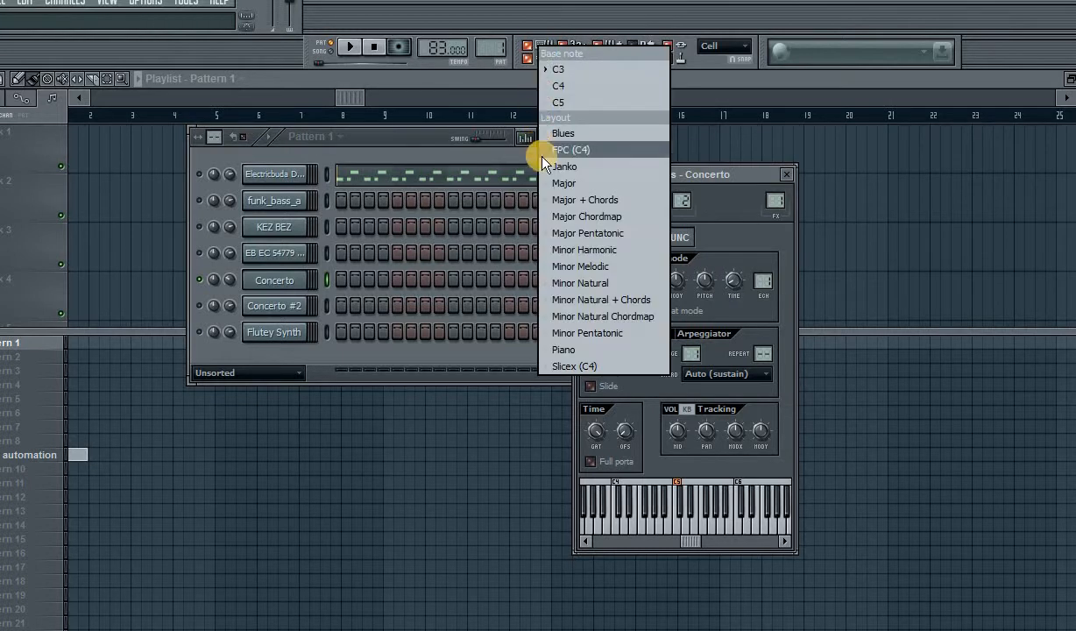
click(569, 224)
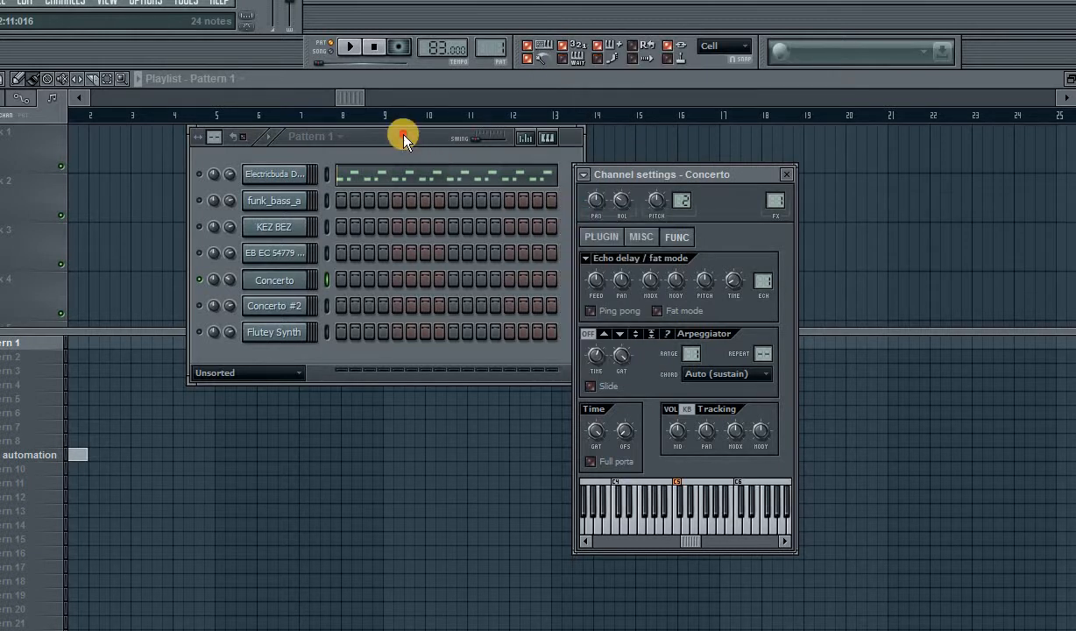
drag(403, 133, 417, 139)
key(z)
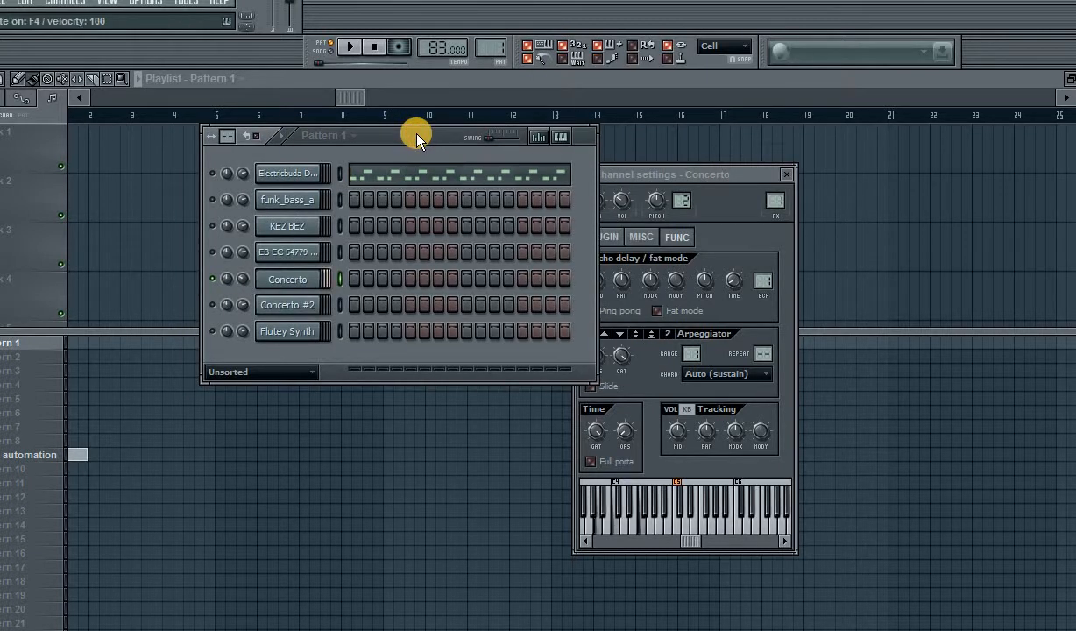
key(x)
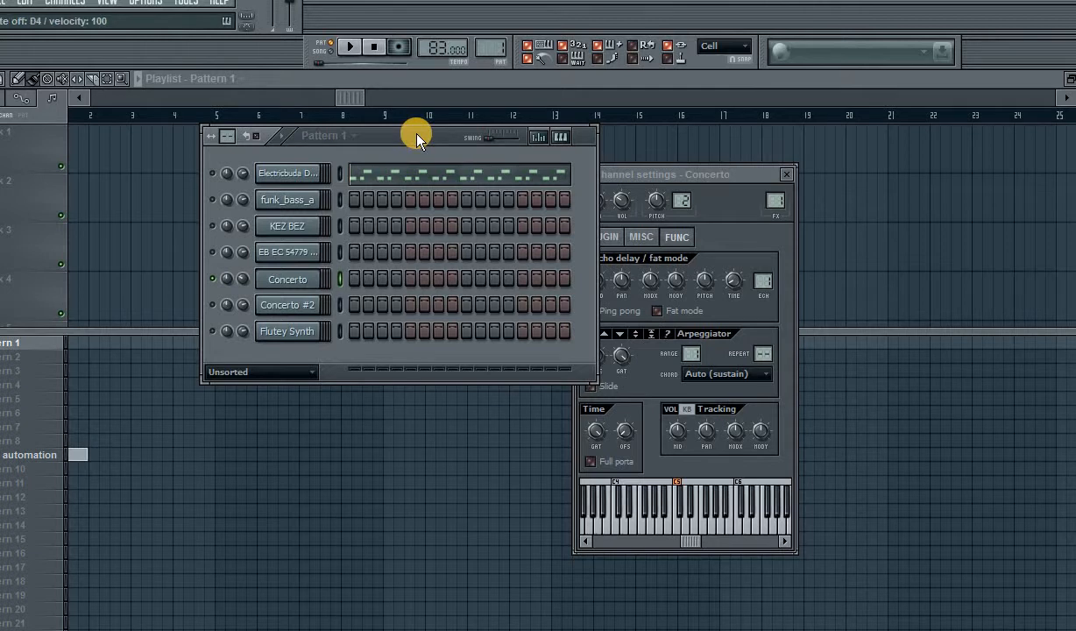
- Audition a run of different chords on the Concerto channel to work out a progression
key(x)
key(c)
key(z)
key(v)
key(n)
key(z)
key(v)
key(n)
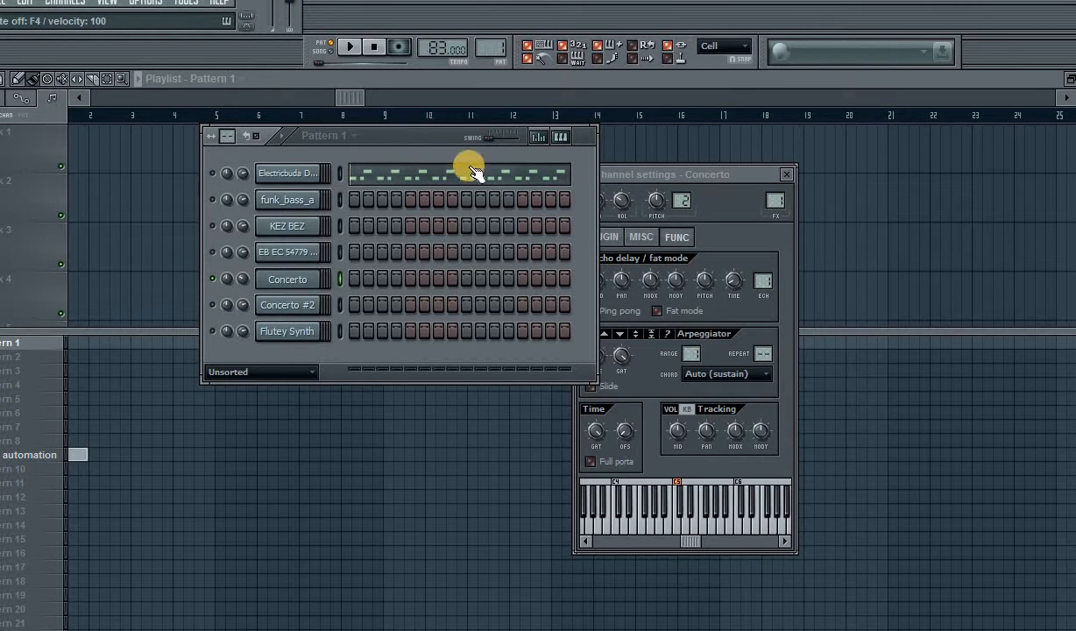
- Move the step sequencer window clear of the channel settings and rehearse the Concerto chords, alone and over the looping drum pattern
double_click(432, 133)
double_click(433, 133)
drag(442, 141, 398, 136)
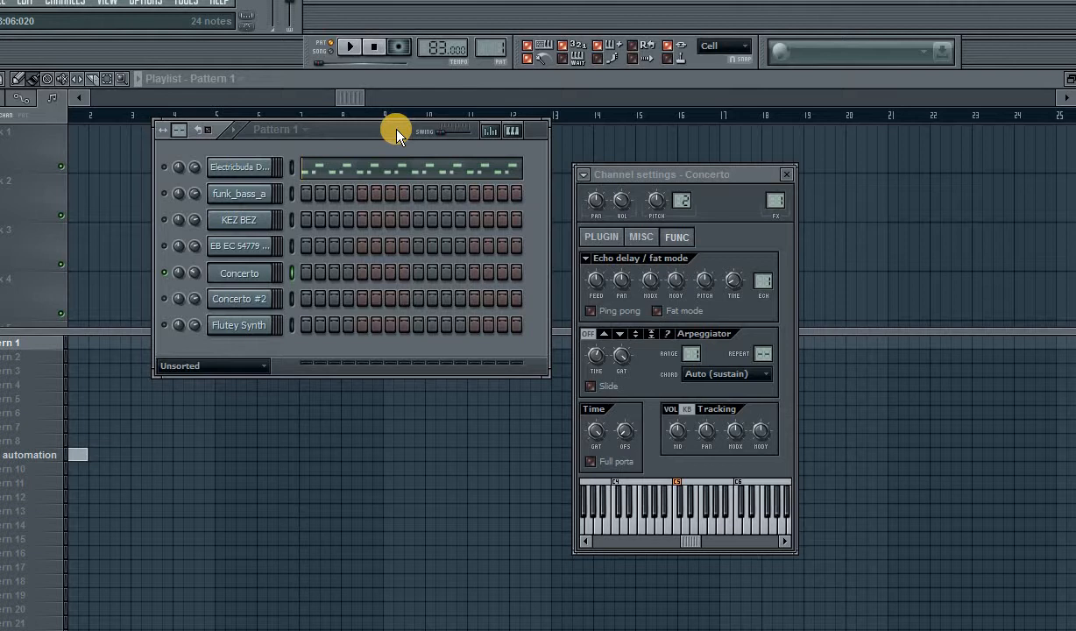
key(z)
key(v)
key(n)
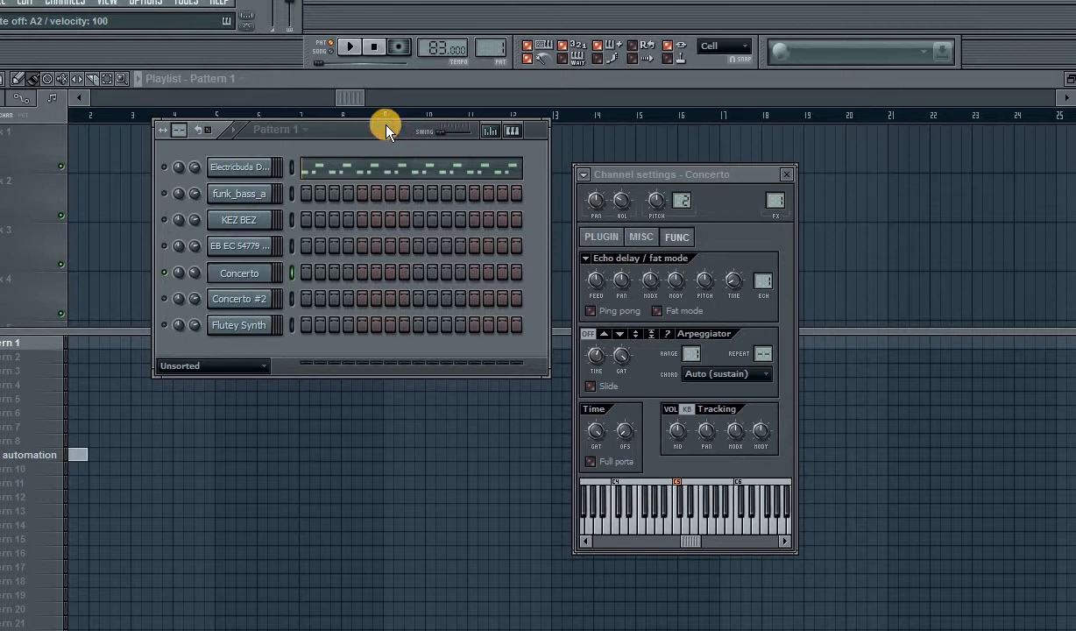
key(space)
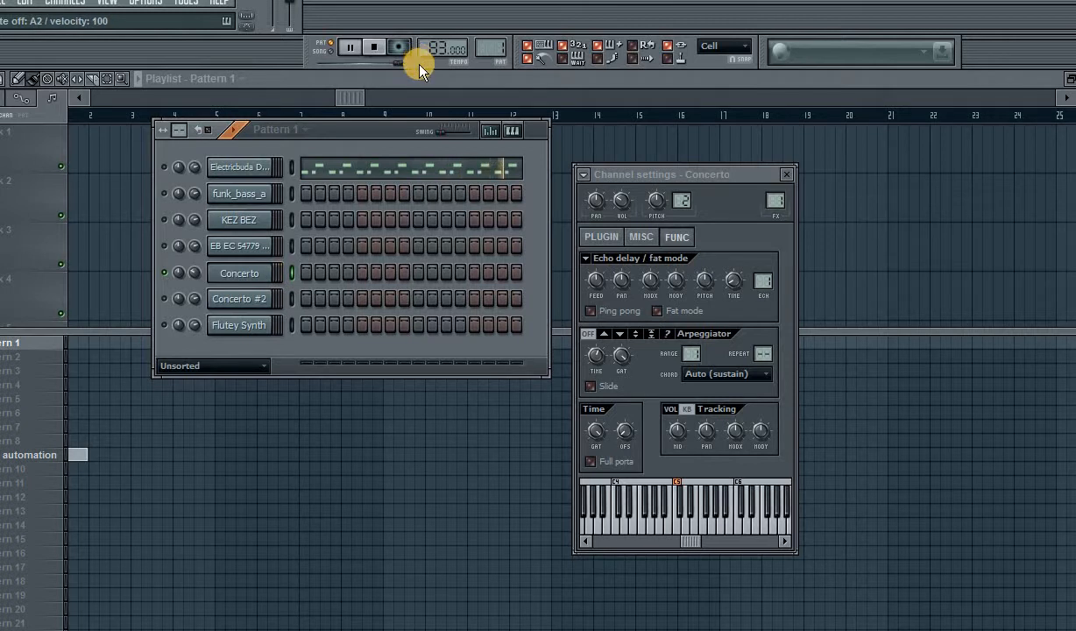
key(space)
drag(386, 134, 389, 133)
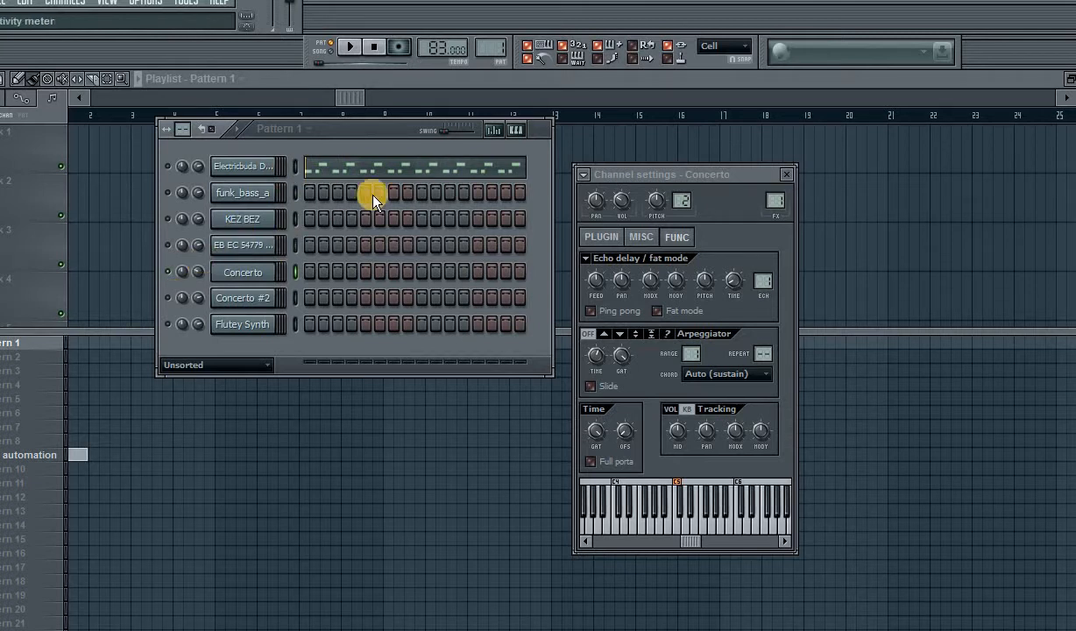
- Record a Concerto chord progression into Pattern 1 over the playing drum loop
click(402, 53)
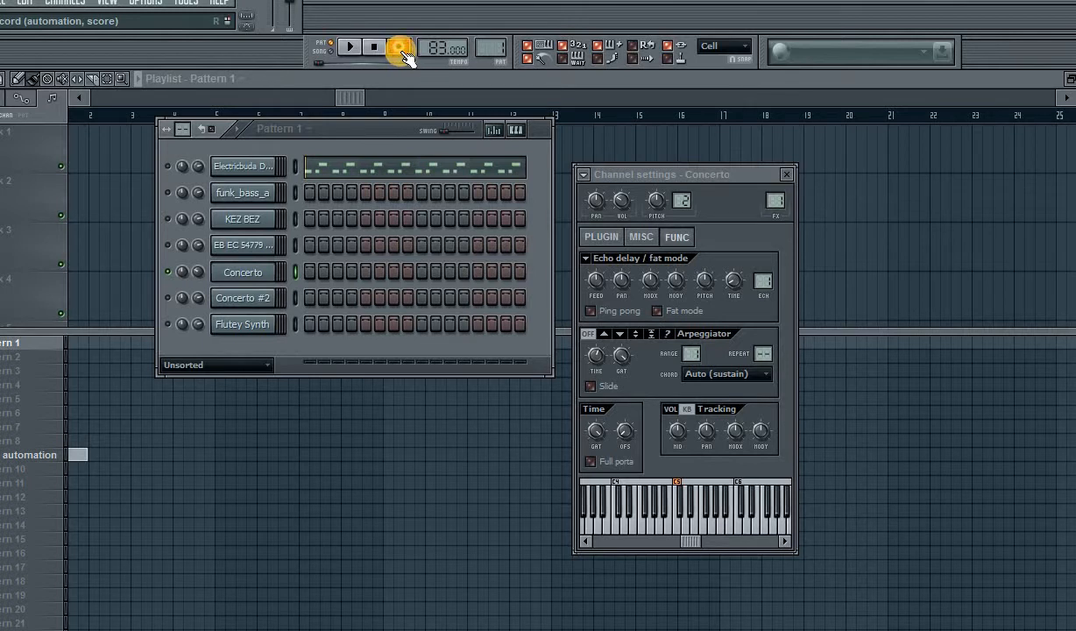
key(space)
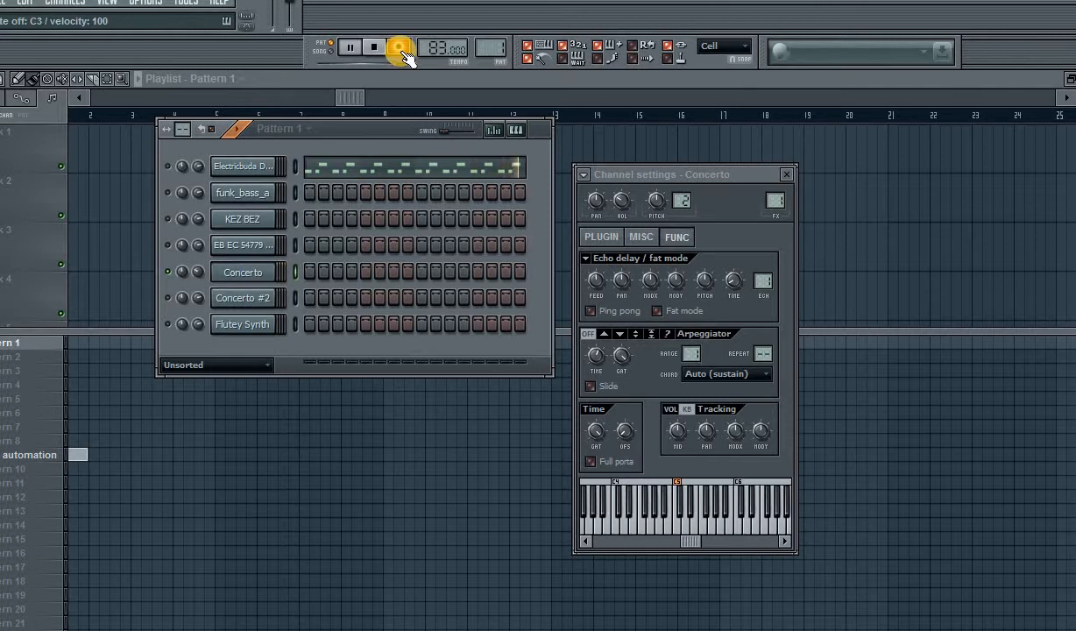
key(space)
- Open the recorded Concerto notes in the piano roll and quantize them
click(444, 269)
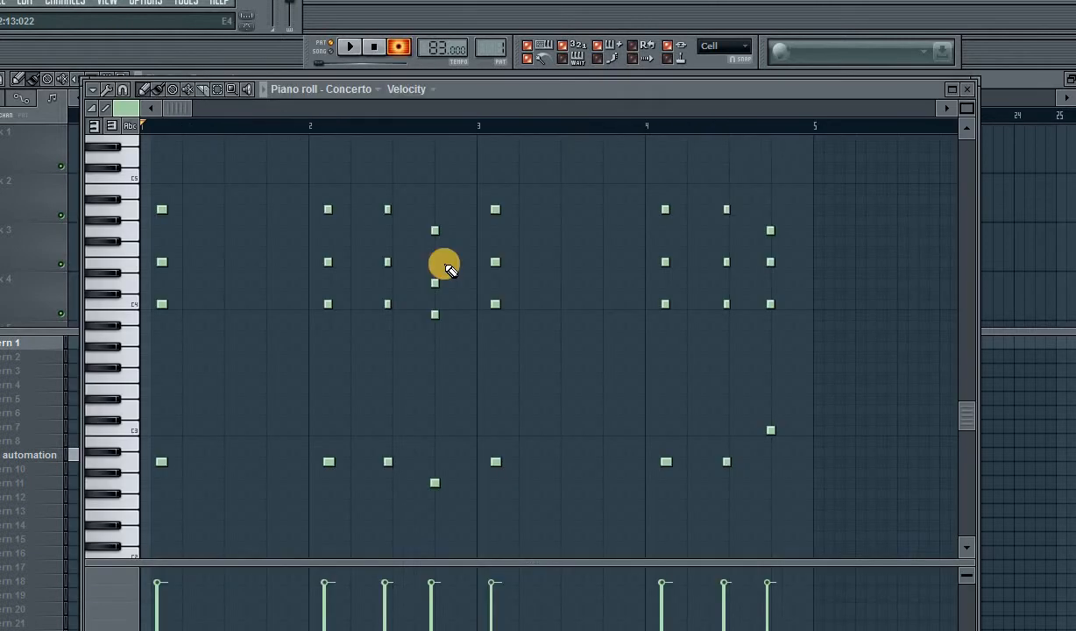
key(alt+q)
click(605, 407)
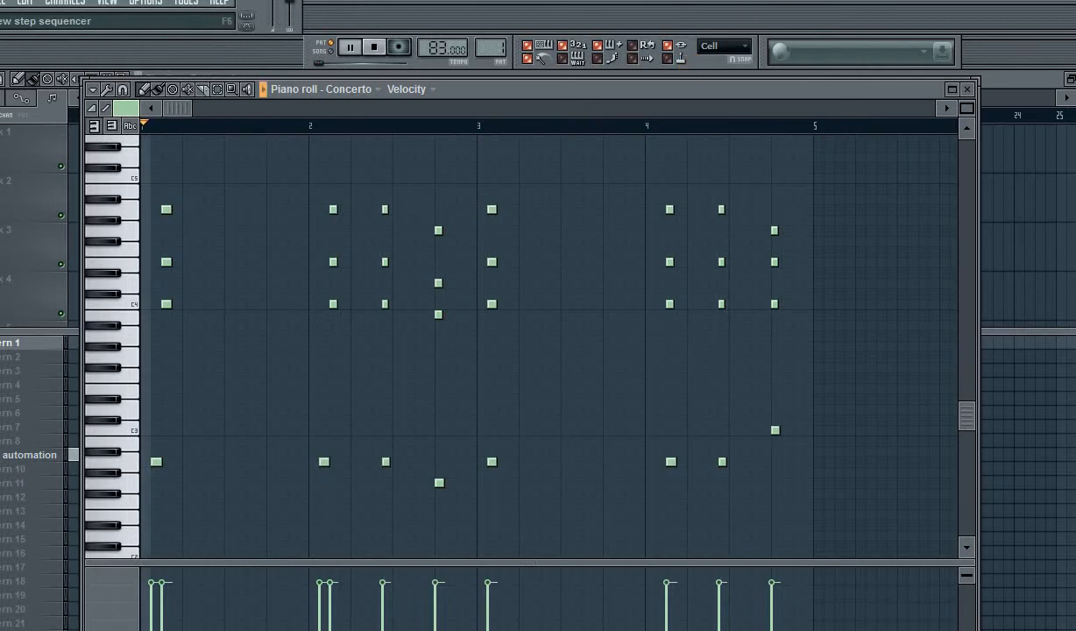
- Move the first A2 notes of bars 1 and 2 one step later to align with their chords, checking in playback
right_click(156, 462)
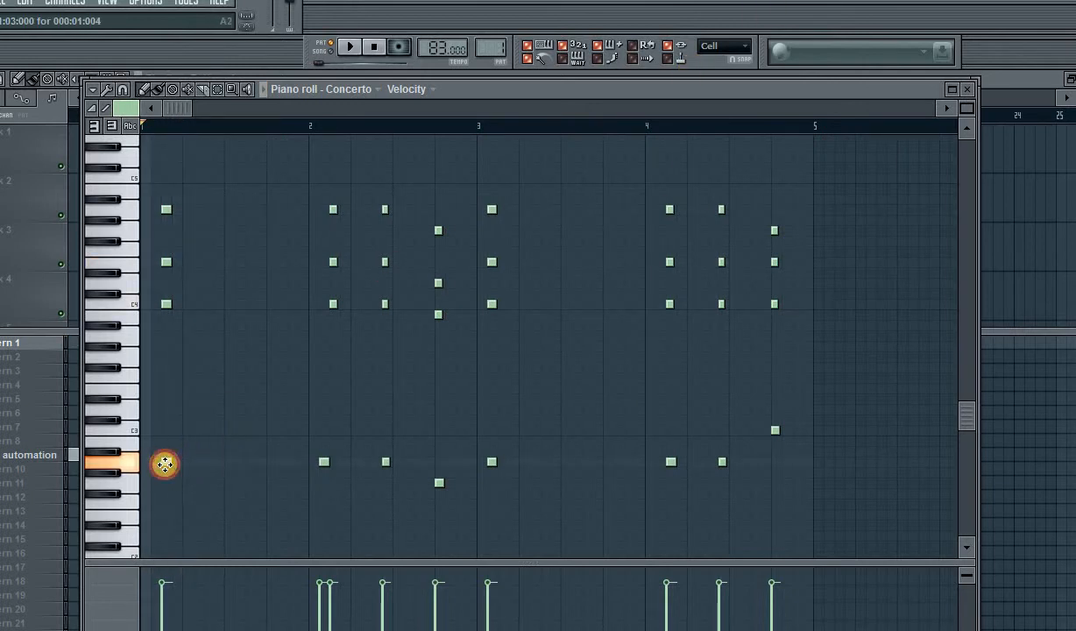
key(space)
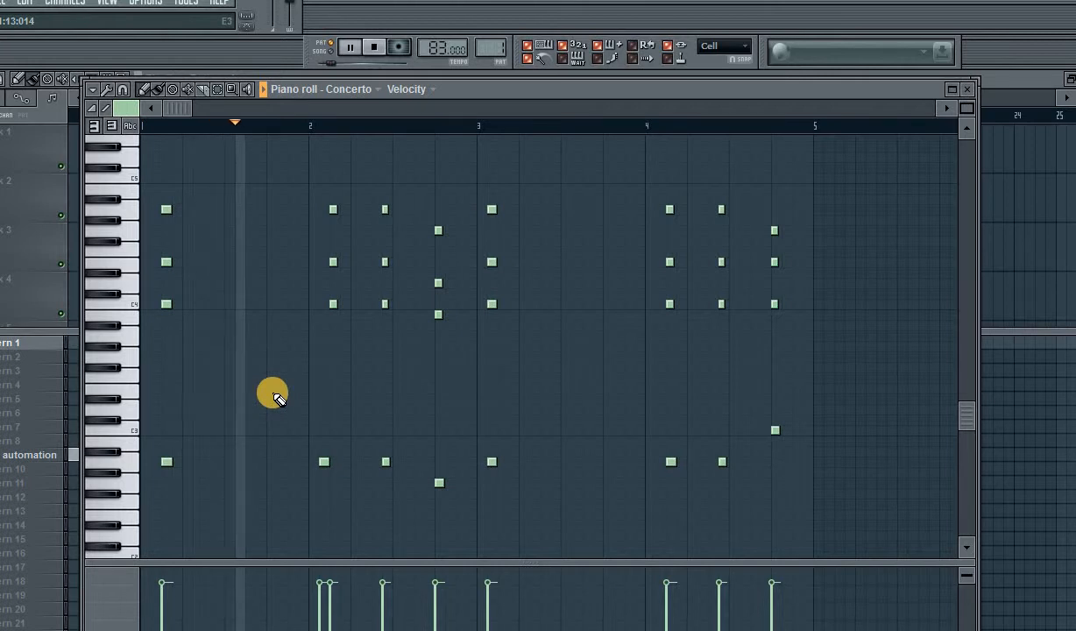
drag(324, 462, 334, 462)
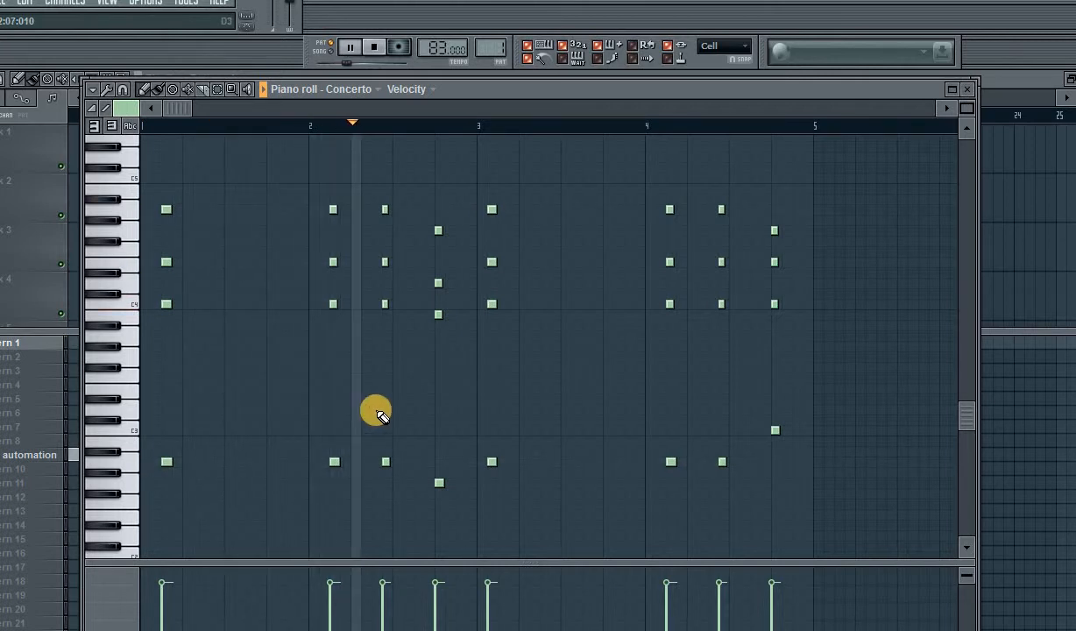
key(space)
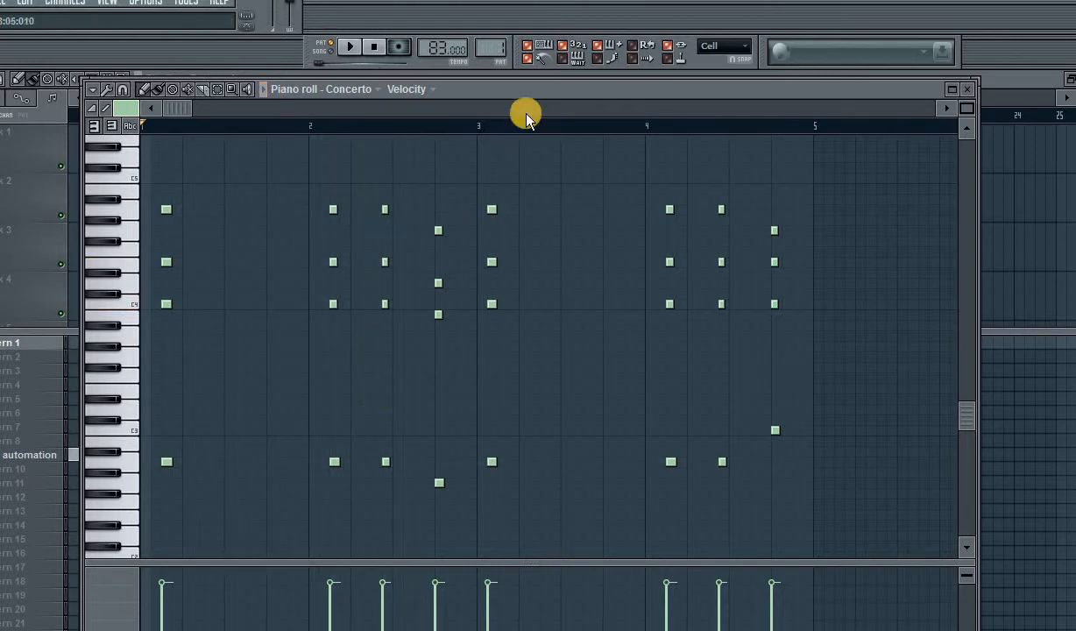
- Move bar 2's second chord, bar 3's chord and bar 4's second chord one step later each, and close the piano roll
drag(371, 176, 396, 463)
key(space)
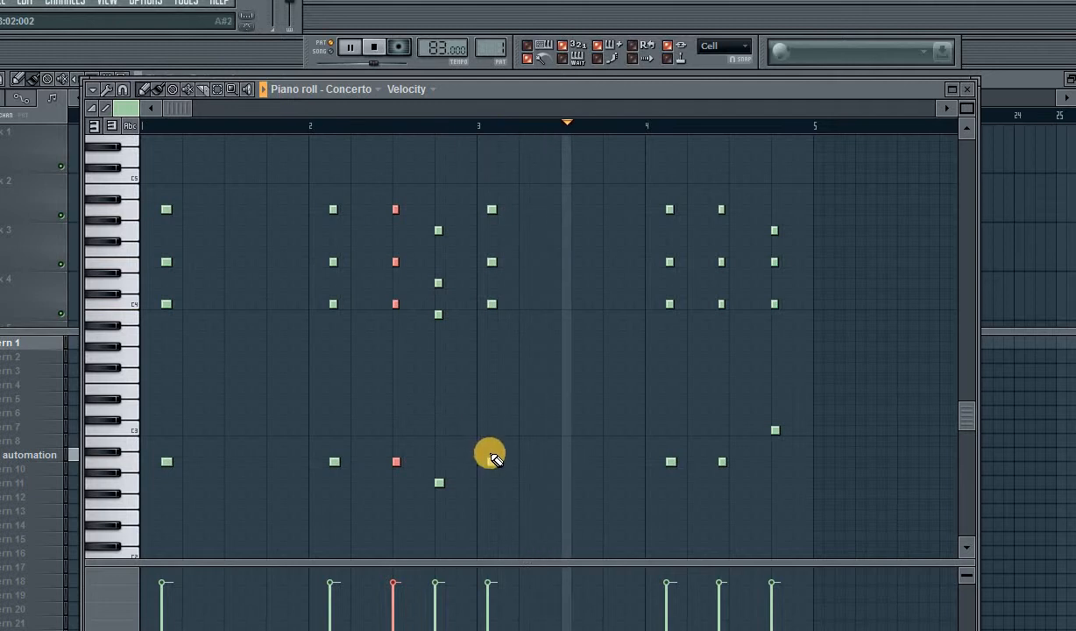
drag(520, 279, 497, 175)
drag(488, 359, 500, 460)
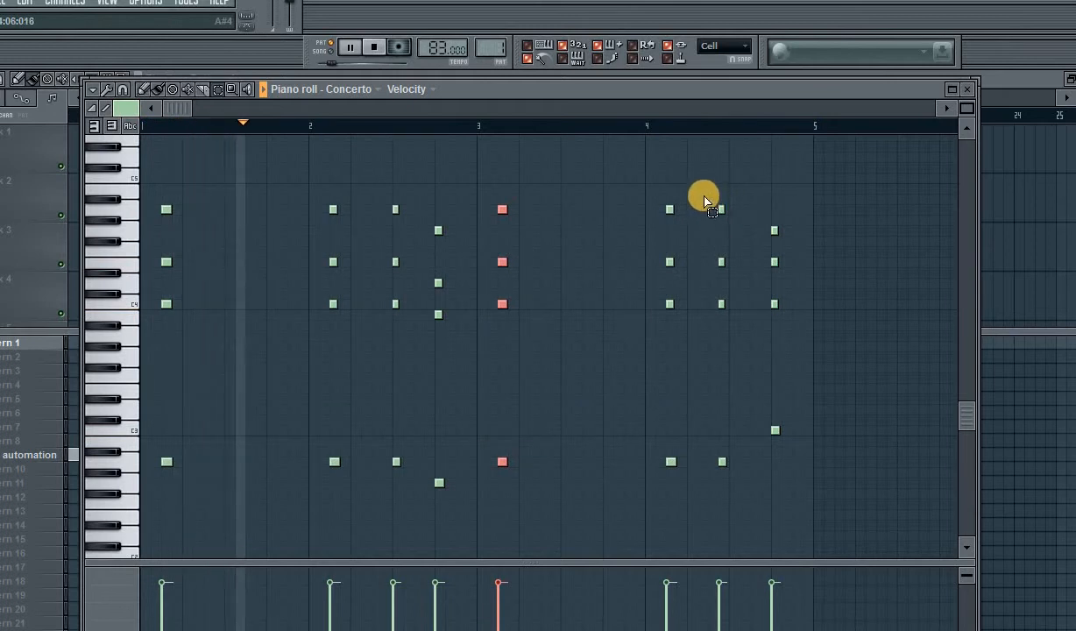
drag(701, 195, 734, 461)
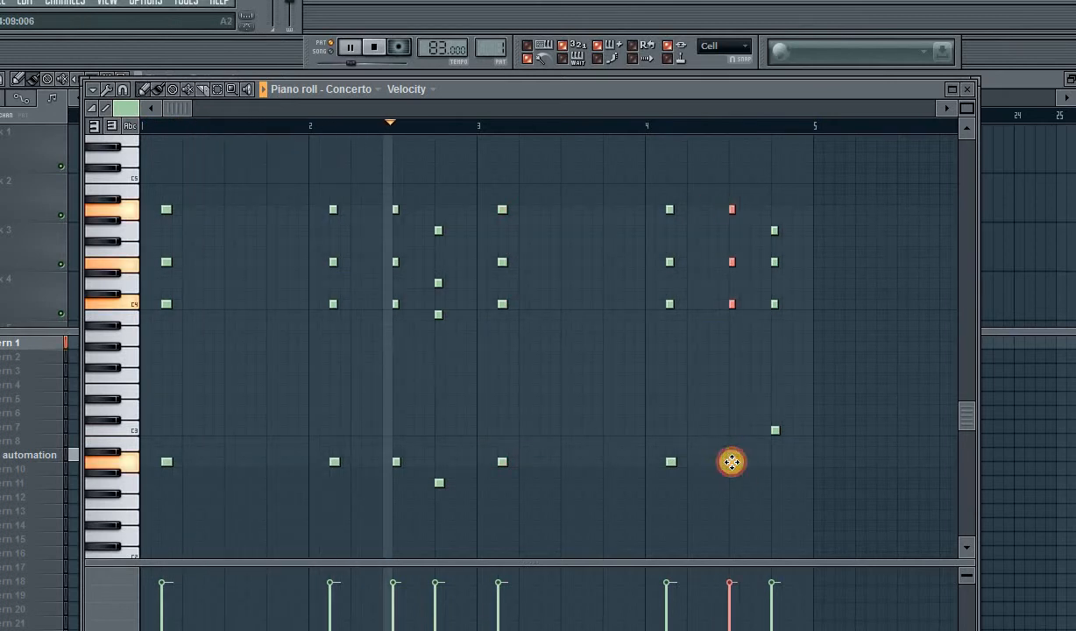
ctrl+click(632, 325)
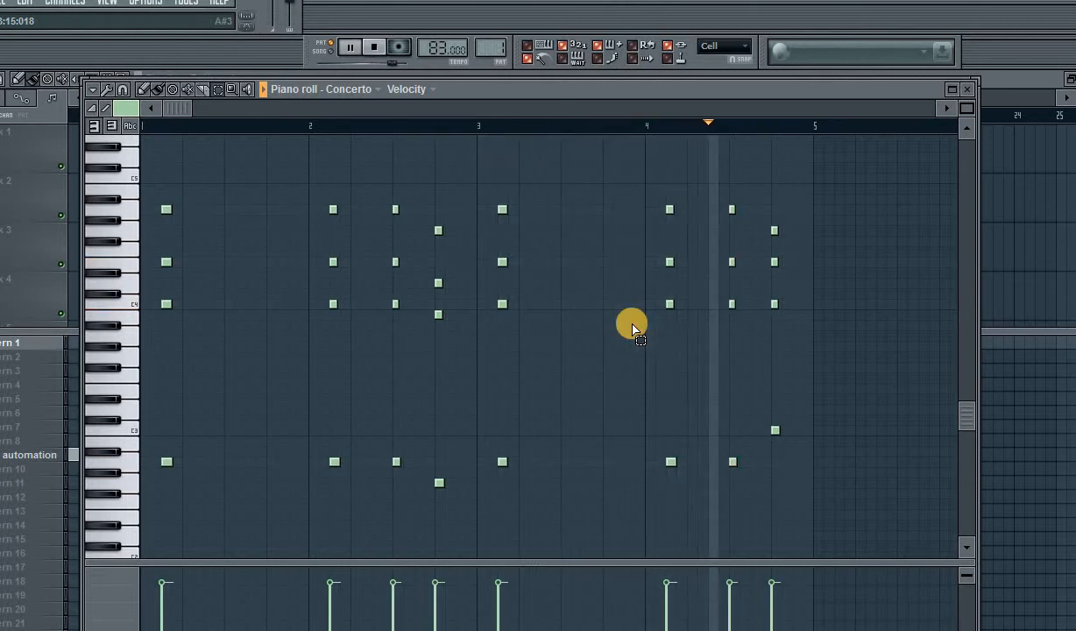
click(967, 89)
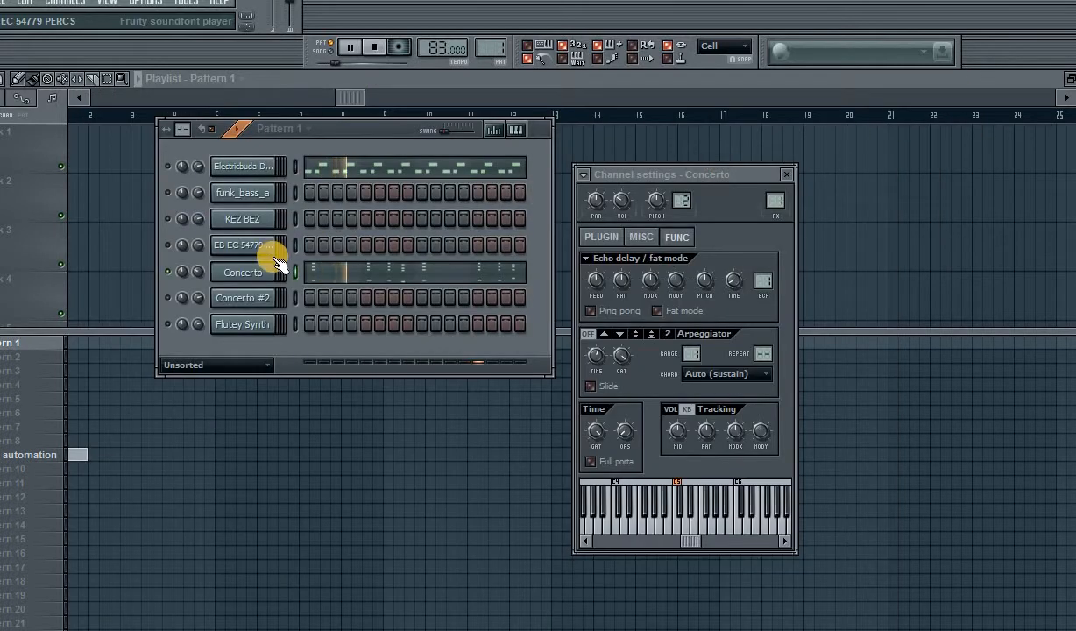
- Stop playback and copy the Concerto channel's notes into the funk_bass_a channel
key(space)
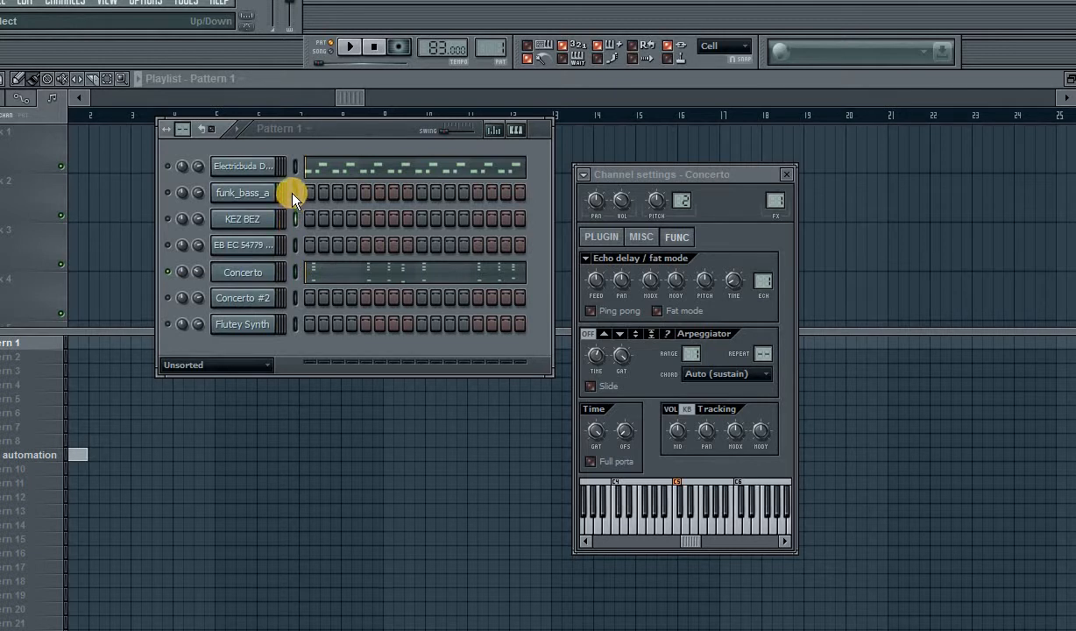
click(291, 277)
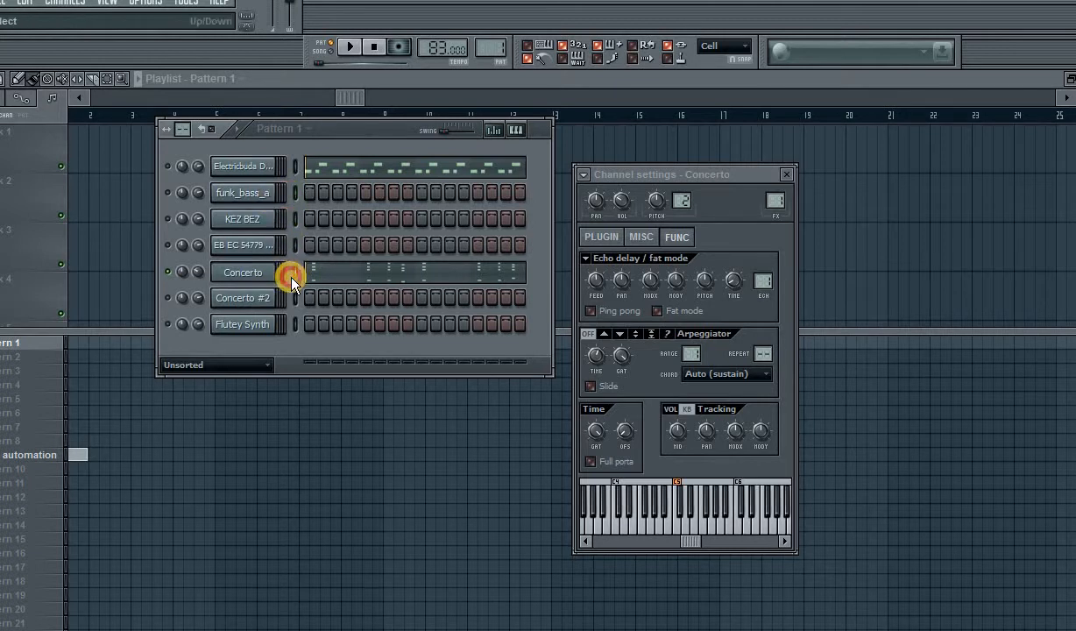
click(296, 198)
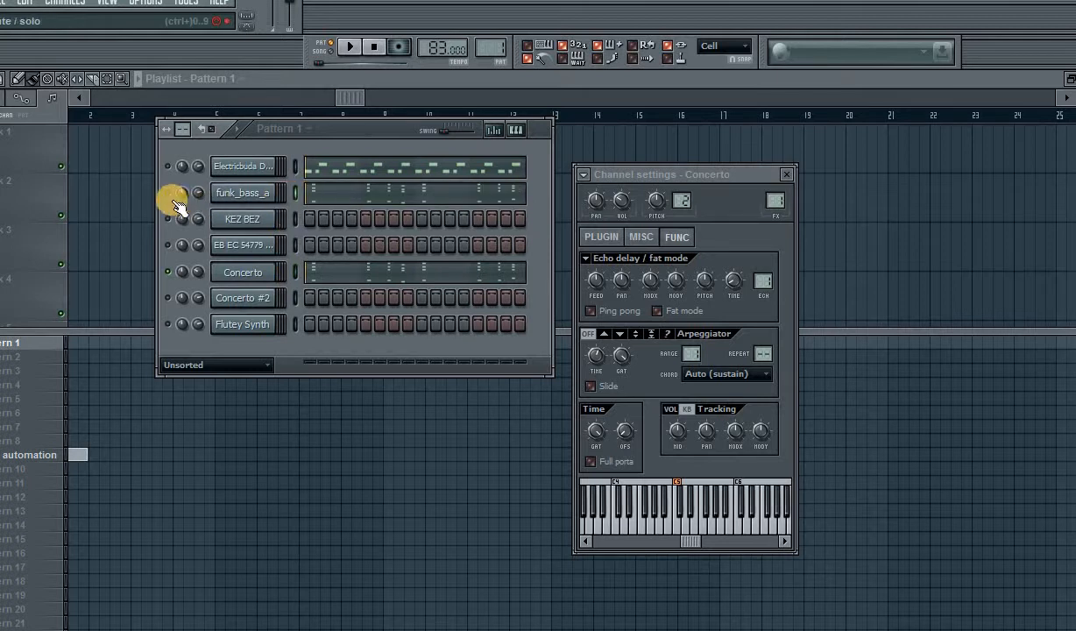
- In the funk_bass_a piano roll, delete all the upper chord notes, keeping only the low root notes
click(312, 185)
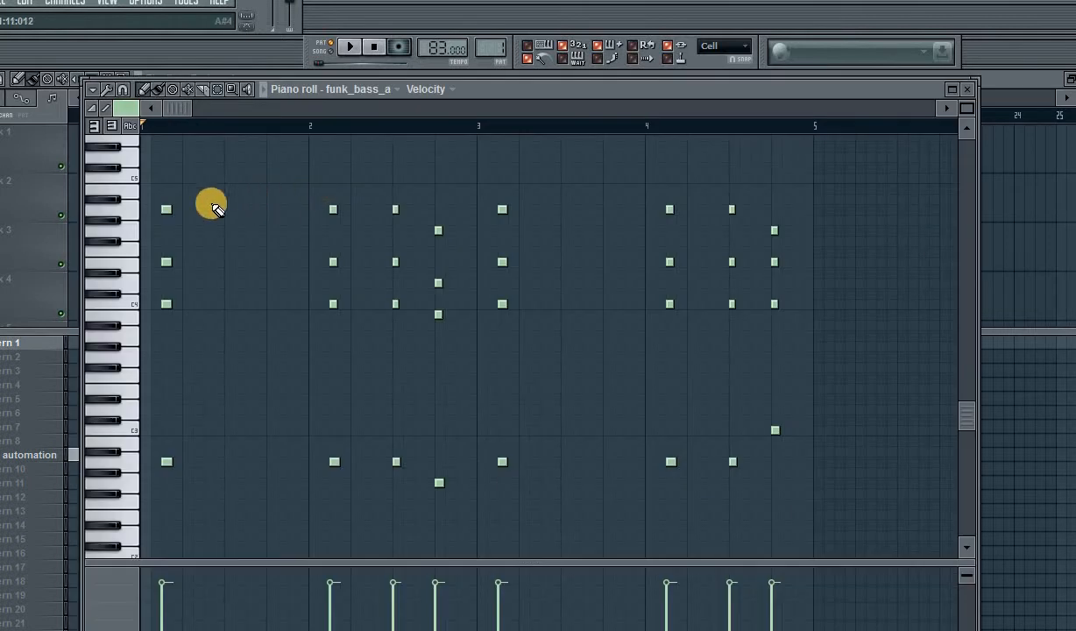
drag(120, 166, 108, 345)
key(Delete)
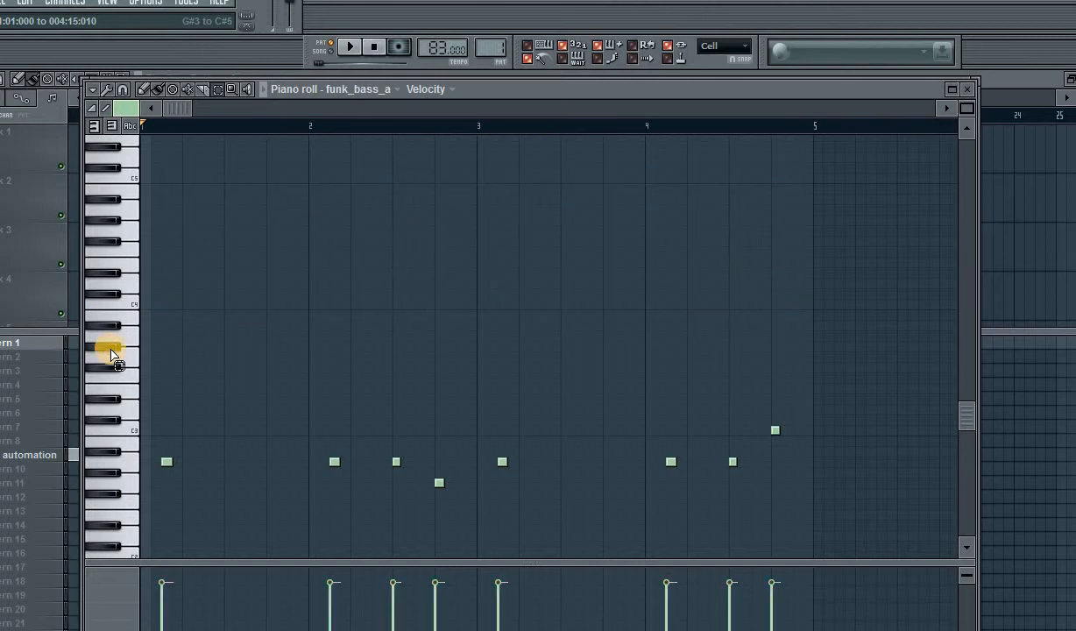
- Lengthen all the funk_bass_a notes together to about three steps each and start playback to check them
key(ctrl+a)
right_click(166, 462)
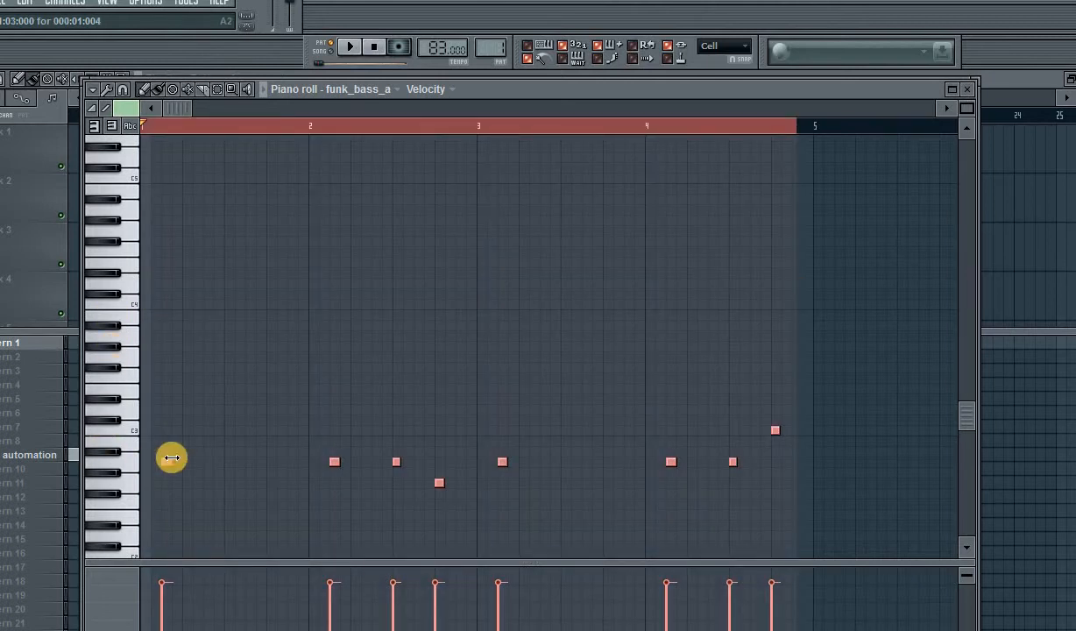
drag(176, 458, 194, 456)
key(space)
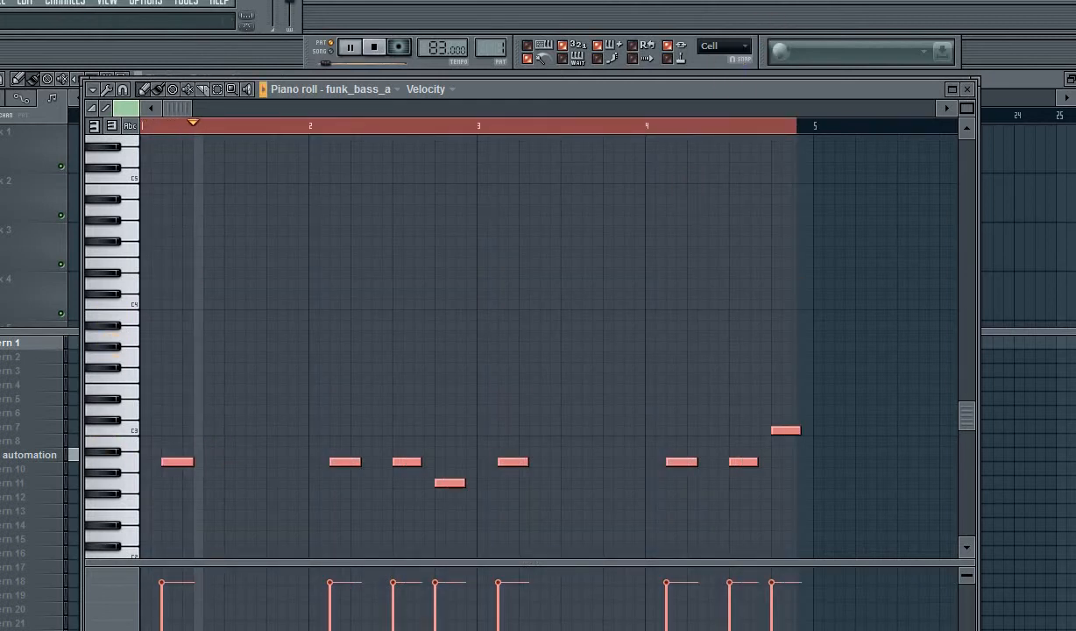
- Unmute the funk_bass_a channel and raise all its notes by one octave, testing the bass line in playback
key(F6)
key(space)
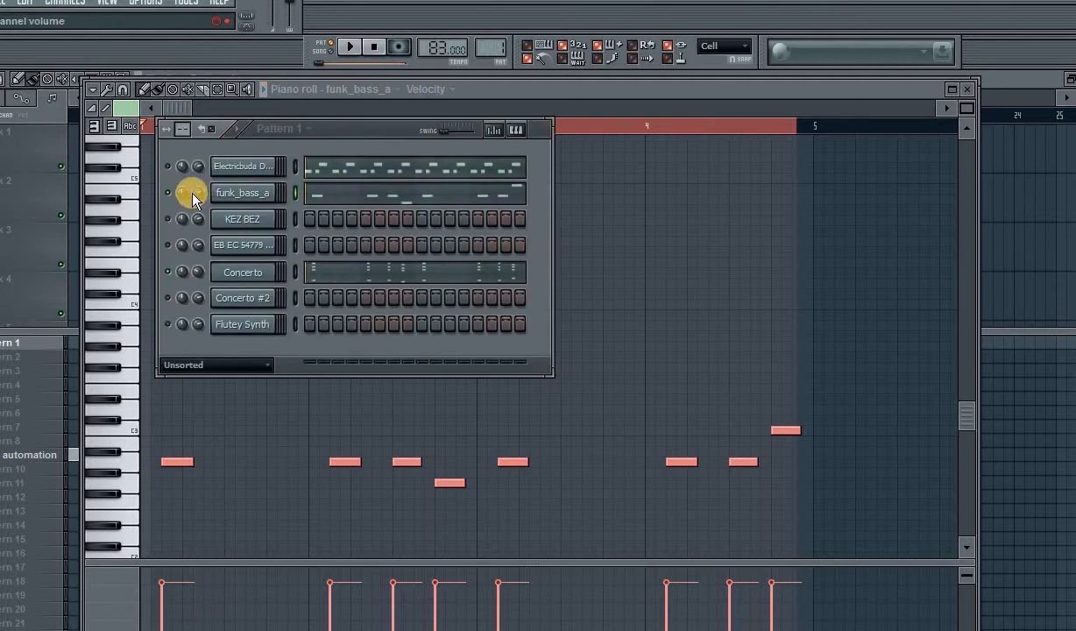
click(531, 91)
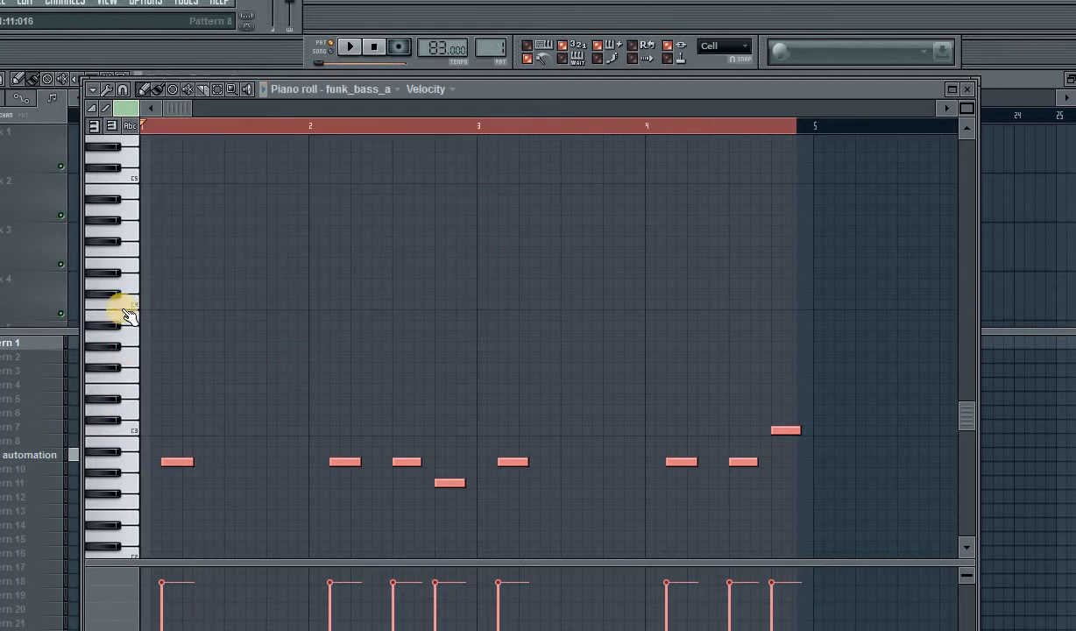
click(126, 416)
click(135, 341)
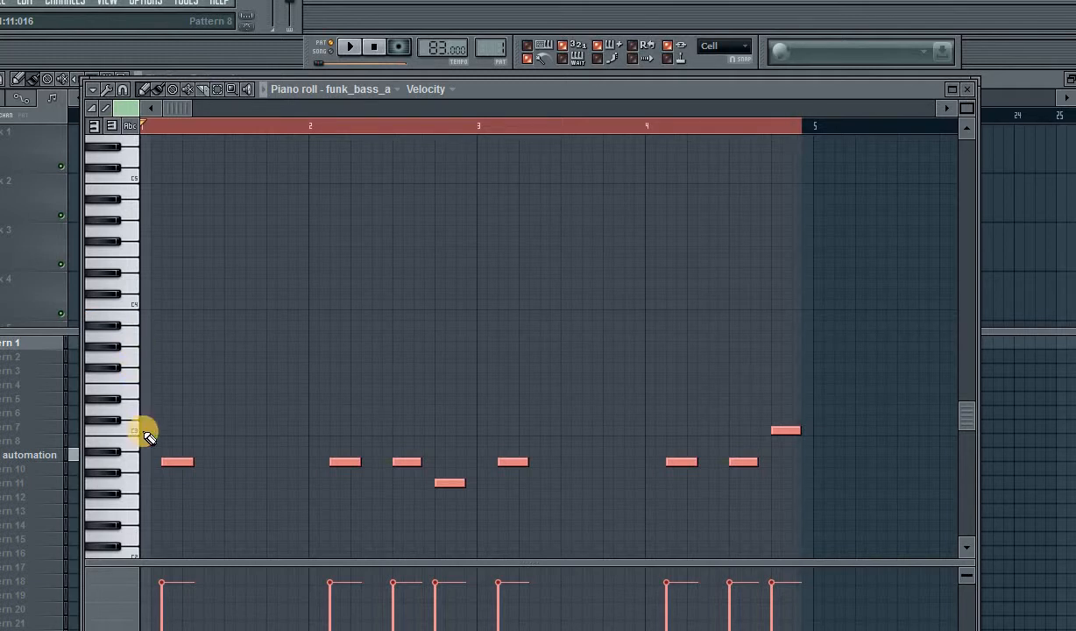
drag(174, 462, 175, 331)
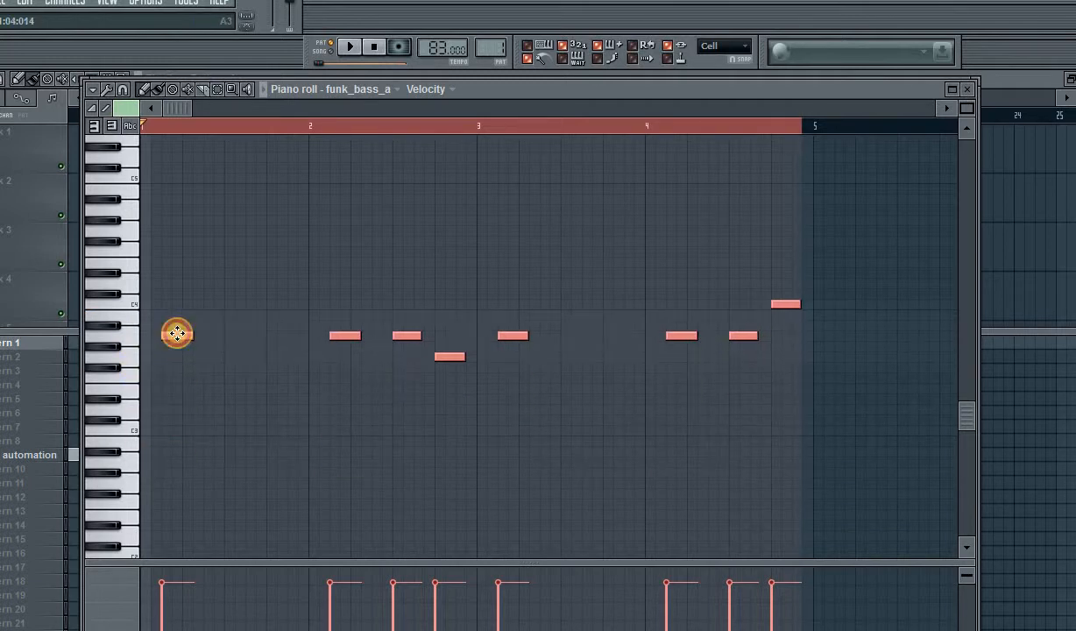
key(space)
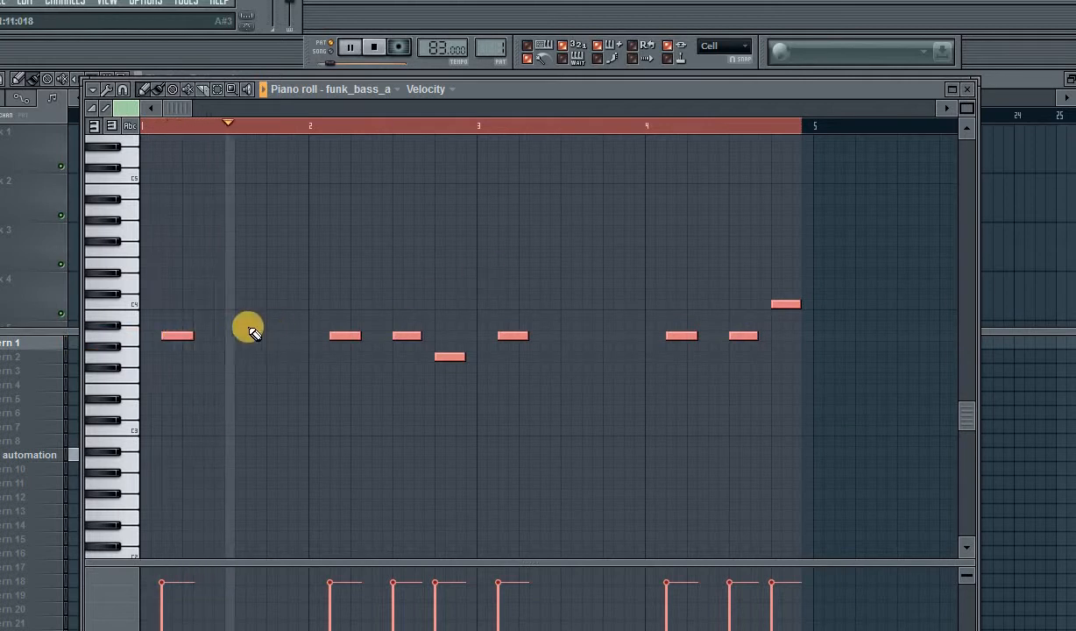
- Stop playback, lengthen all the funk_bass_a notes together to about four steps each, and restart playback
key(space)
mouse_move(195, 335)
mouse_down()
mouse_move(206, 338)
mouse_move(198, 338)
mouse_up()
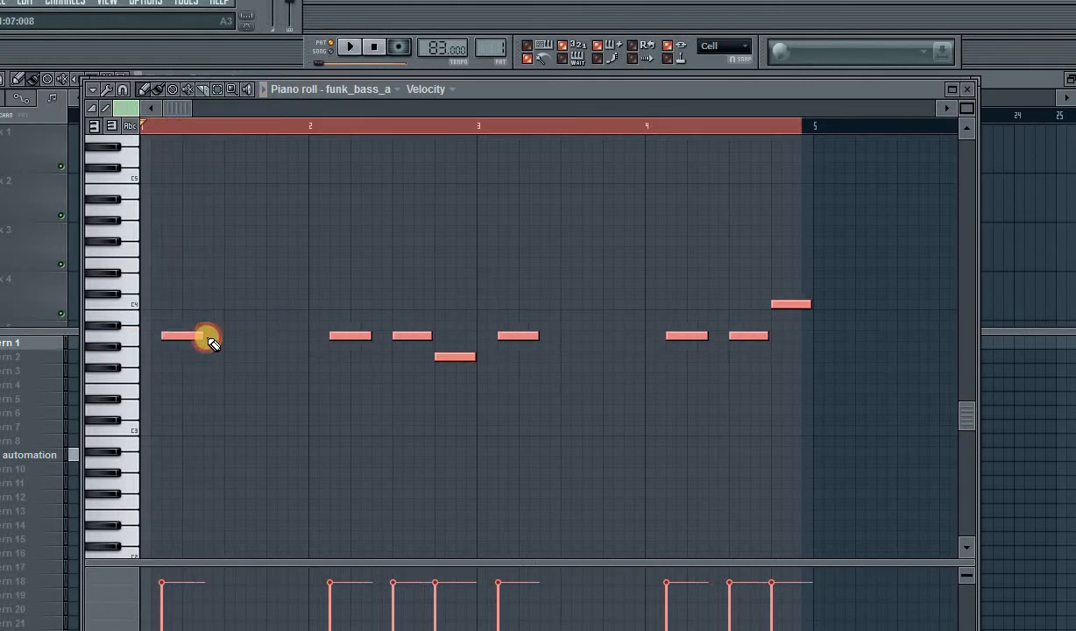
key(space)
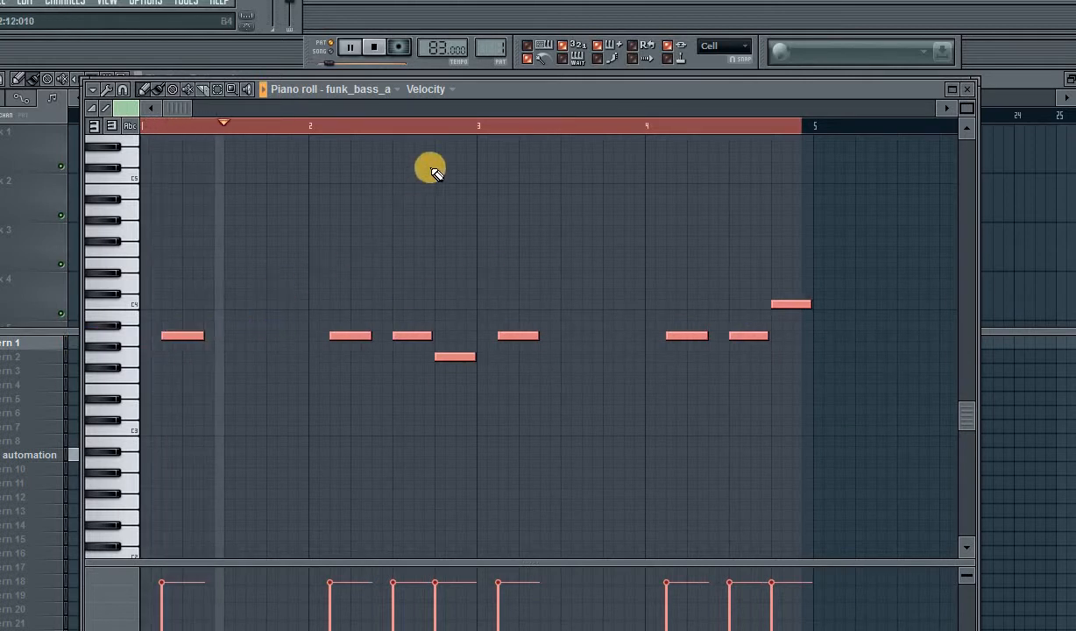
- Deselect the notes and lengthen only the first and fifth funk_bass_a notes to about ten steps each, checking them in playback
ctrl+click(429, 129)
key(space)
drag(202, 333, 241, 334)
key(space)
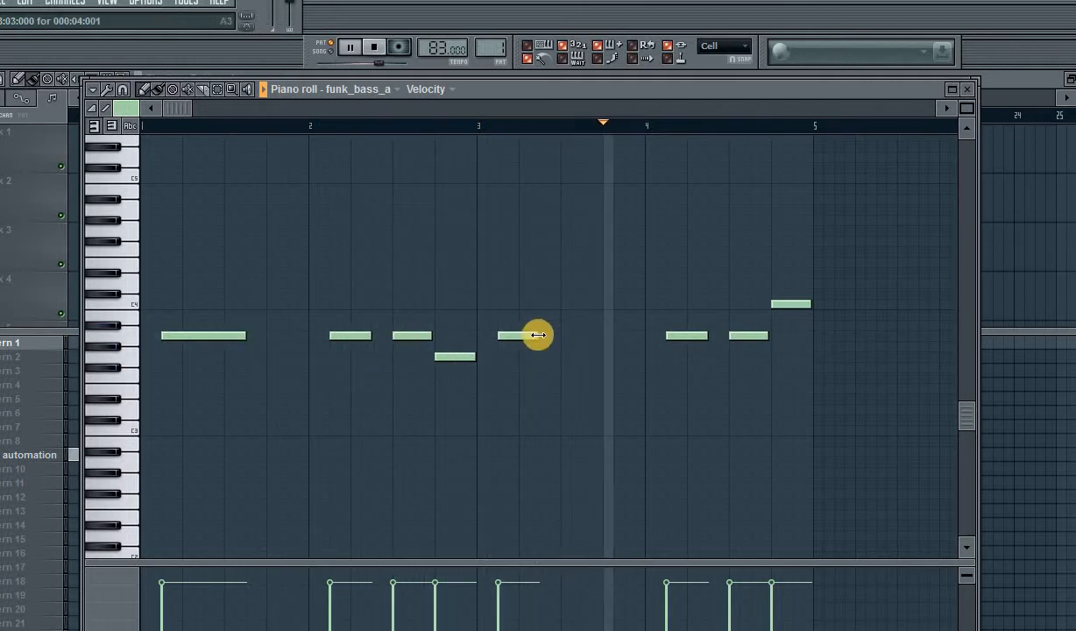
drag(538, 335, 594, 333)
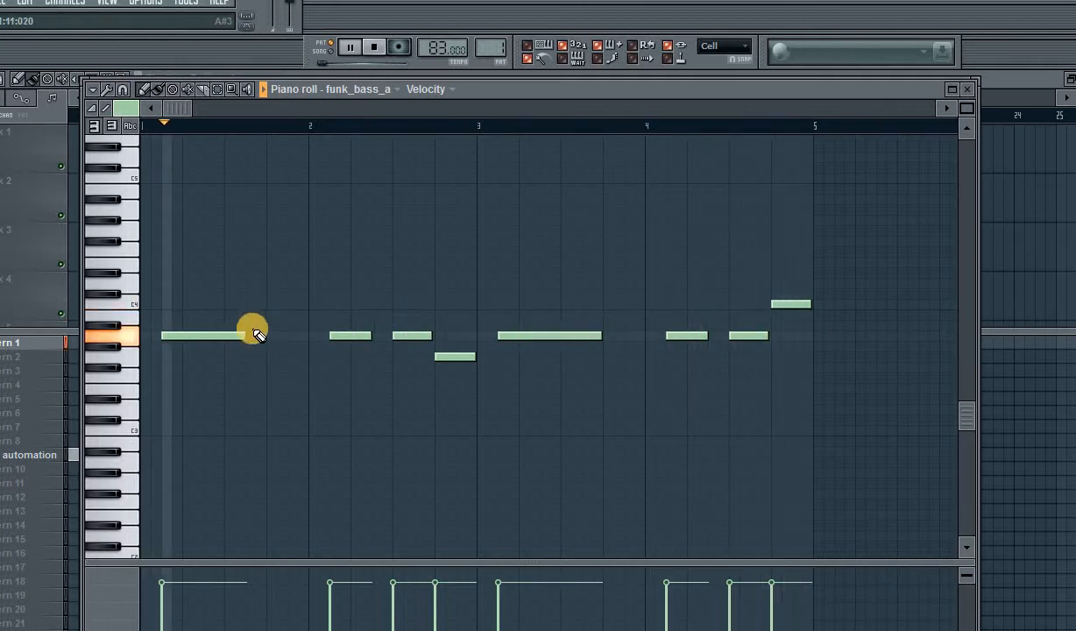
mouse_move(249, 335)
mouse_down()
mouse_move(236, 335)
mouse_move(267, 335)
mouse_up()
key(space)
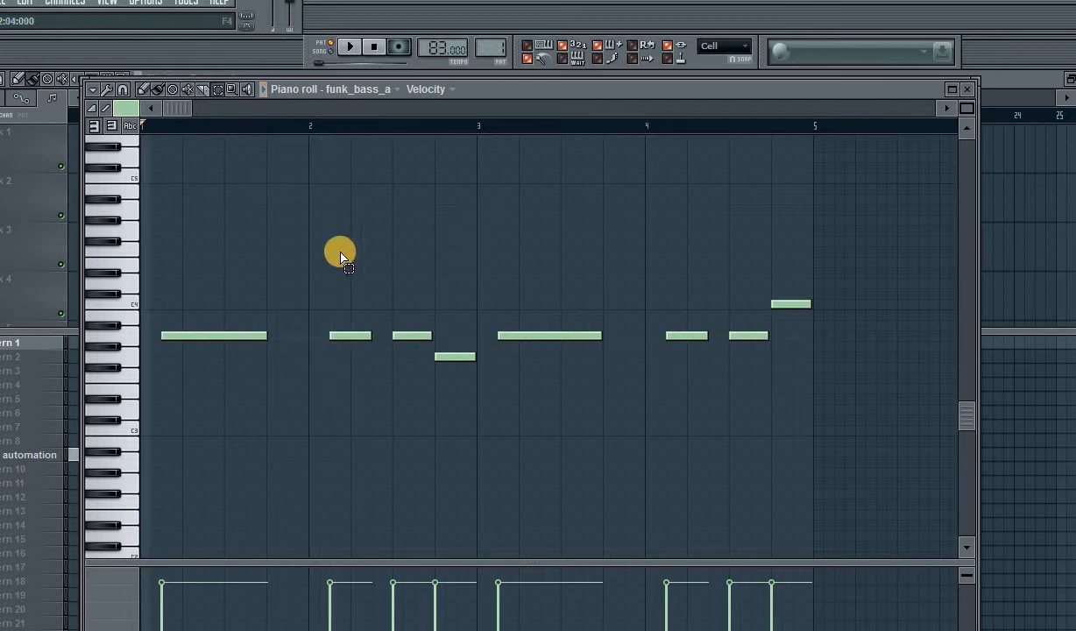
- Copy all the funk_bass_a notes into the KEZ BEZ channel, muting funk_bass_a and unmuting KEZ BEZ
key(ctrl+a)
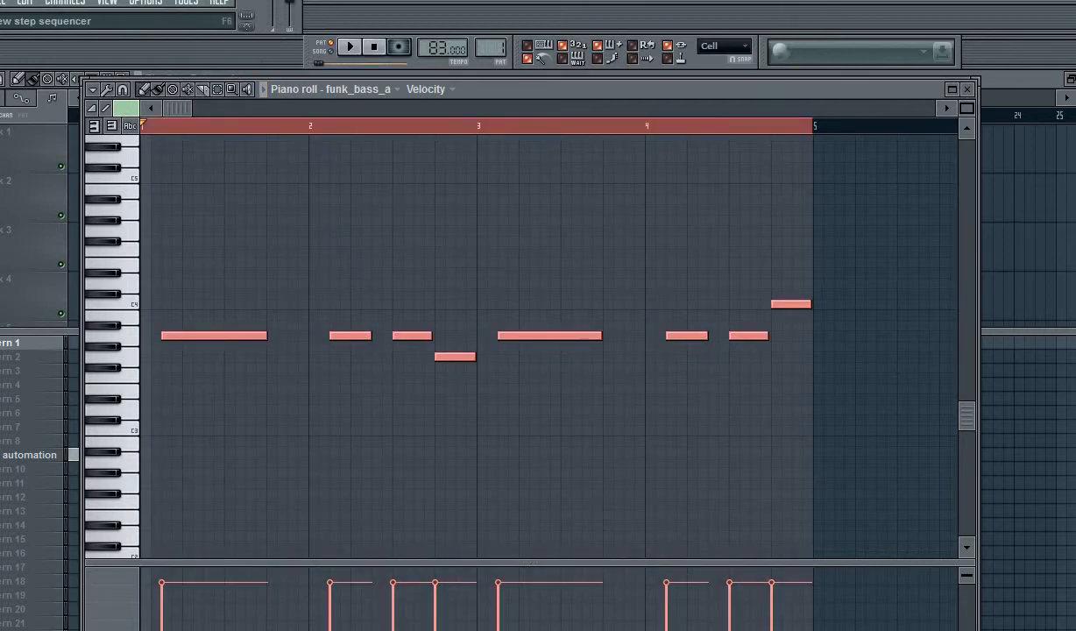
key(F6)
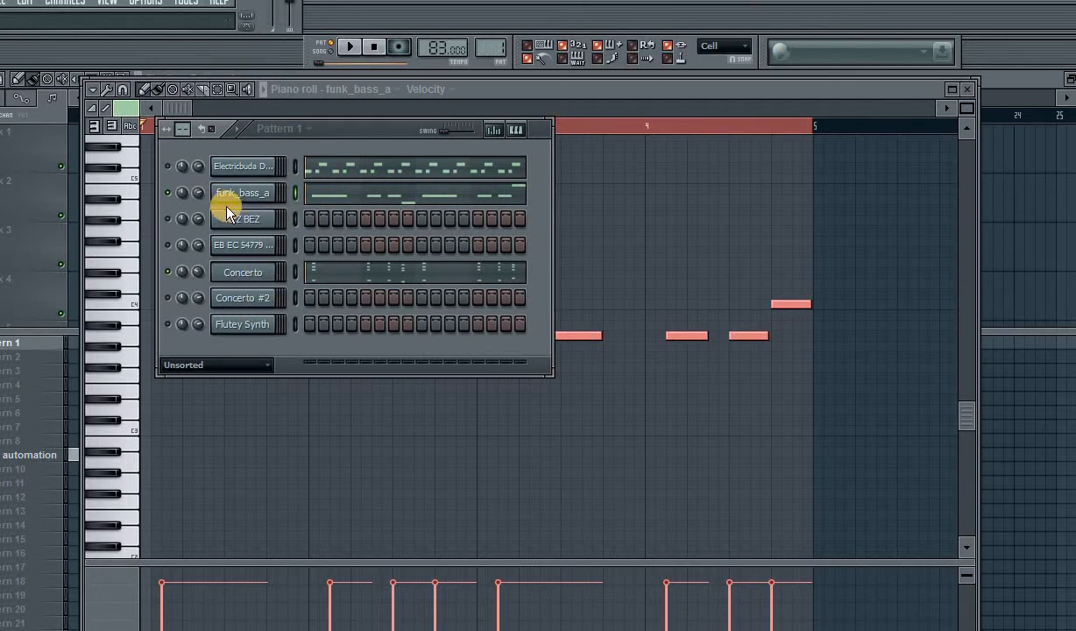
key(space)
key(space)
click(579, 87)
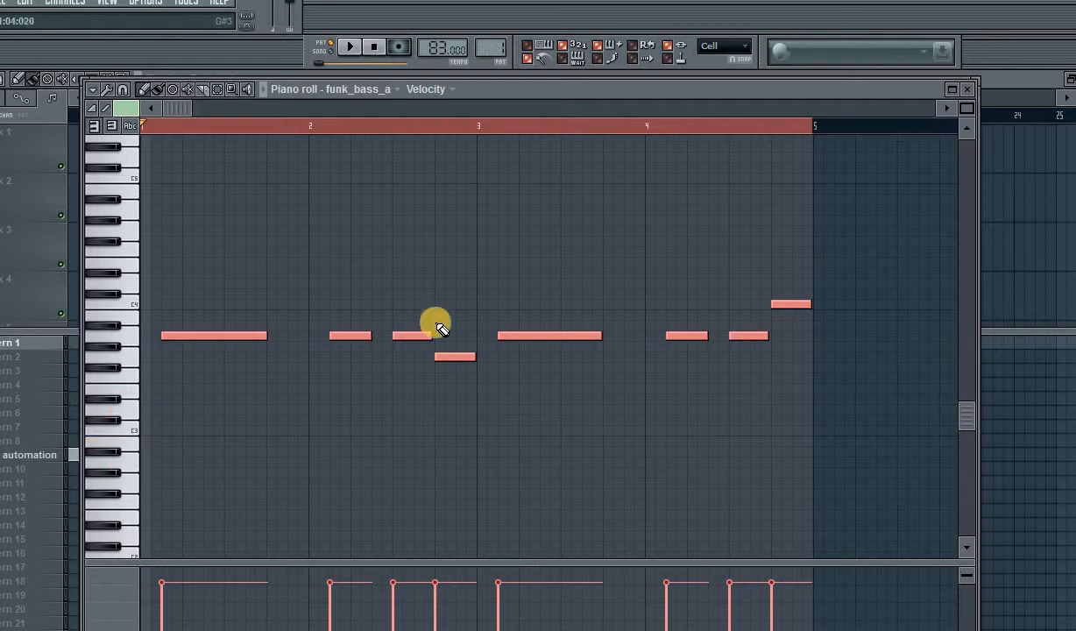
key(F6)
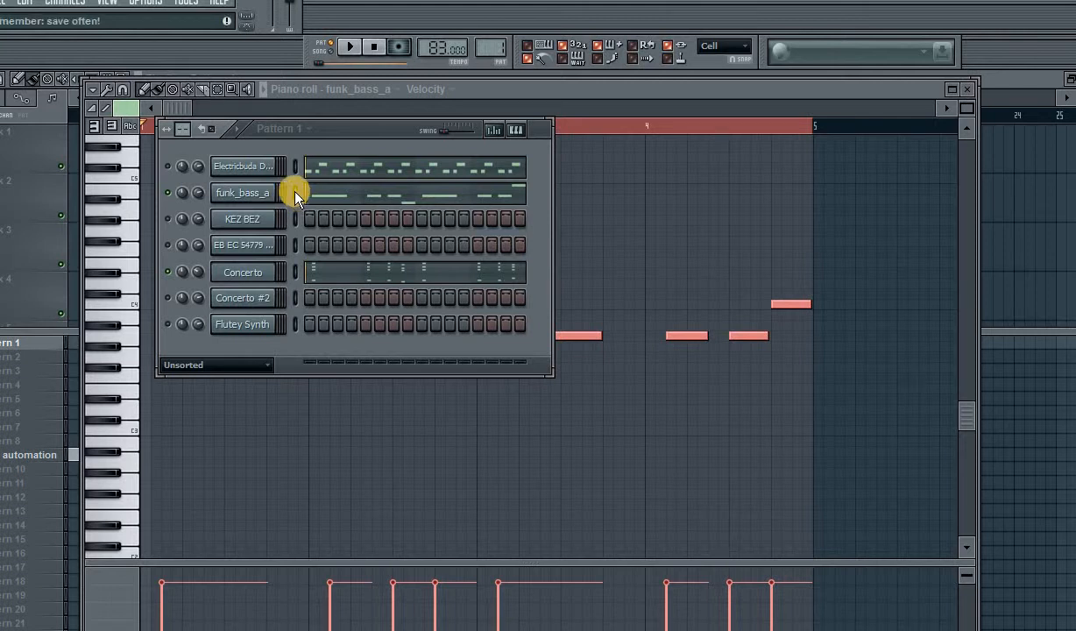
click(296, 195)
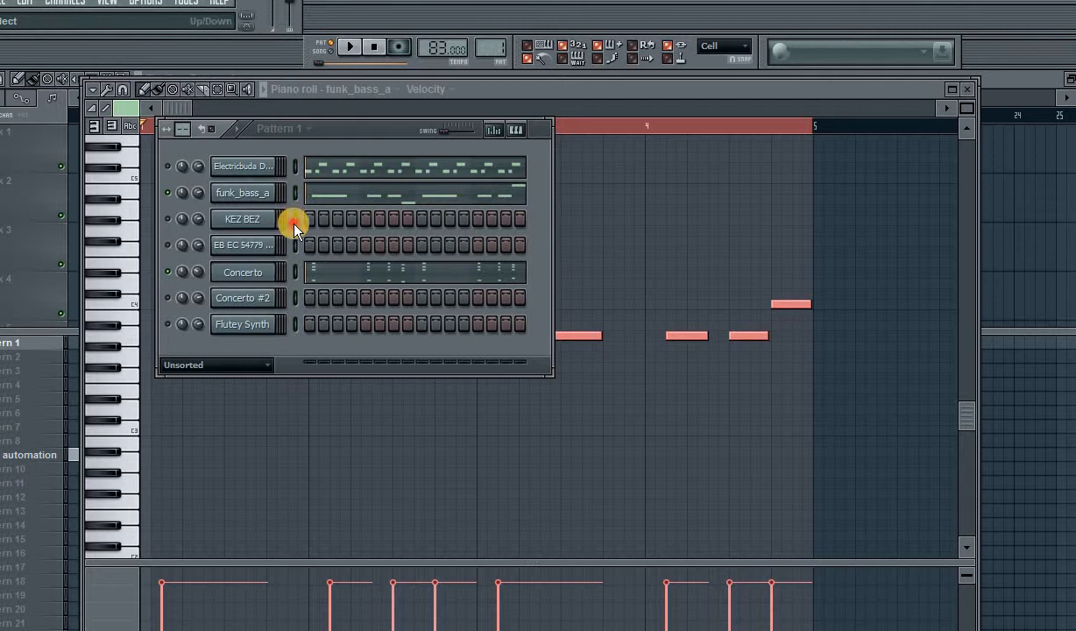
key(ctrl+v)
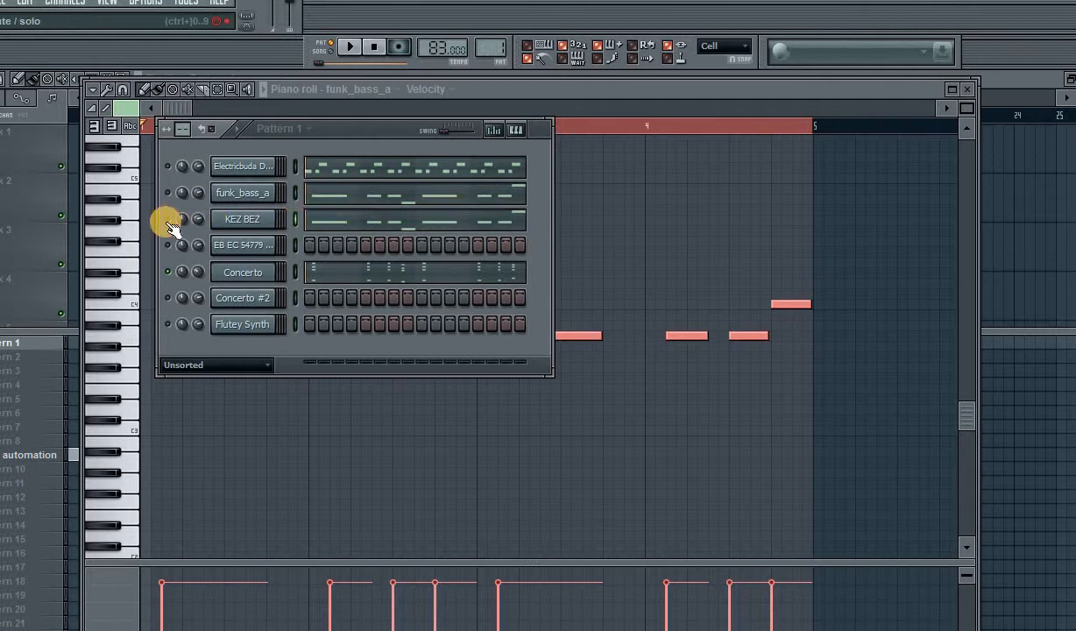
- In the KEZ BEZ piano roll, raise all the notes together by 14 semitones and test them in playback
click(324, 225)
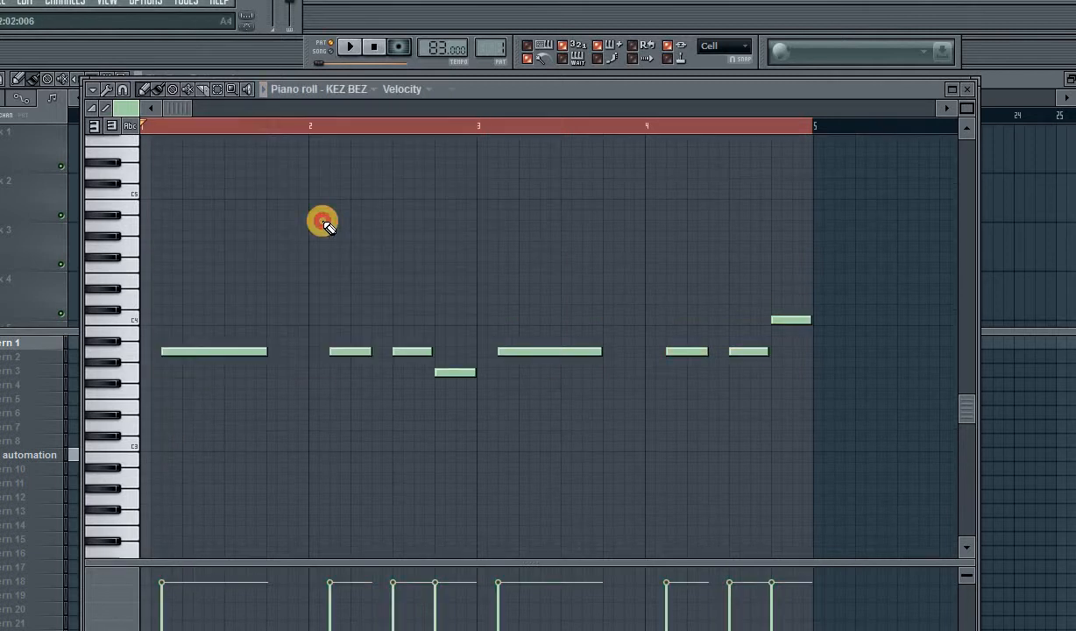
key(ctrl+a)
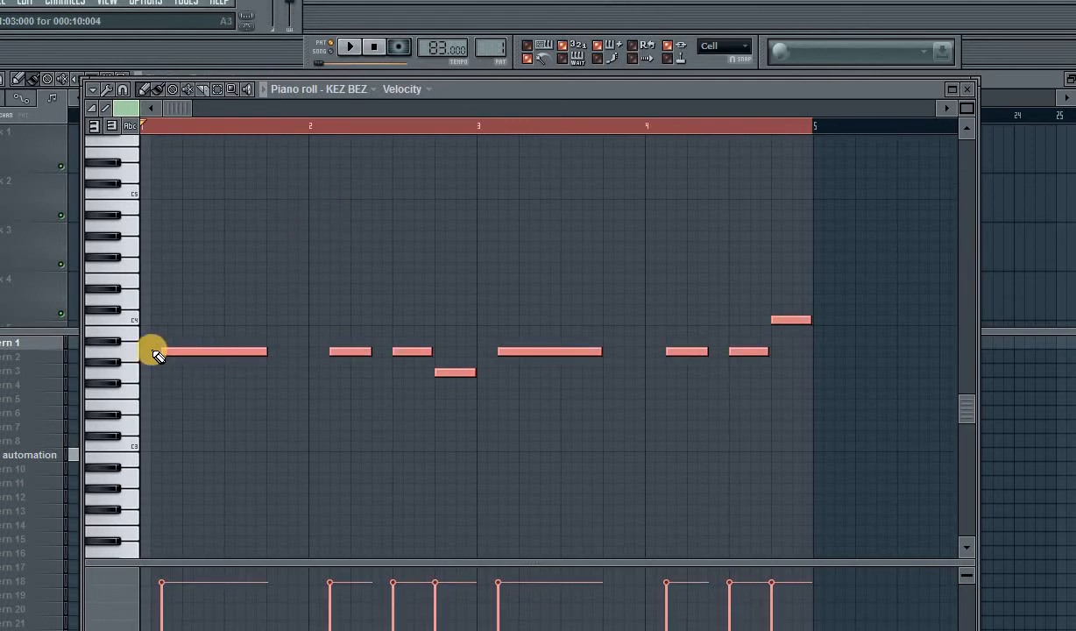
click(119, 352)
drag(175, 353, 172, 204)
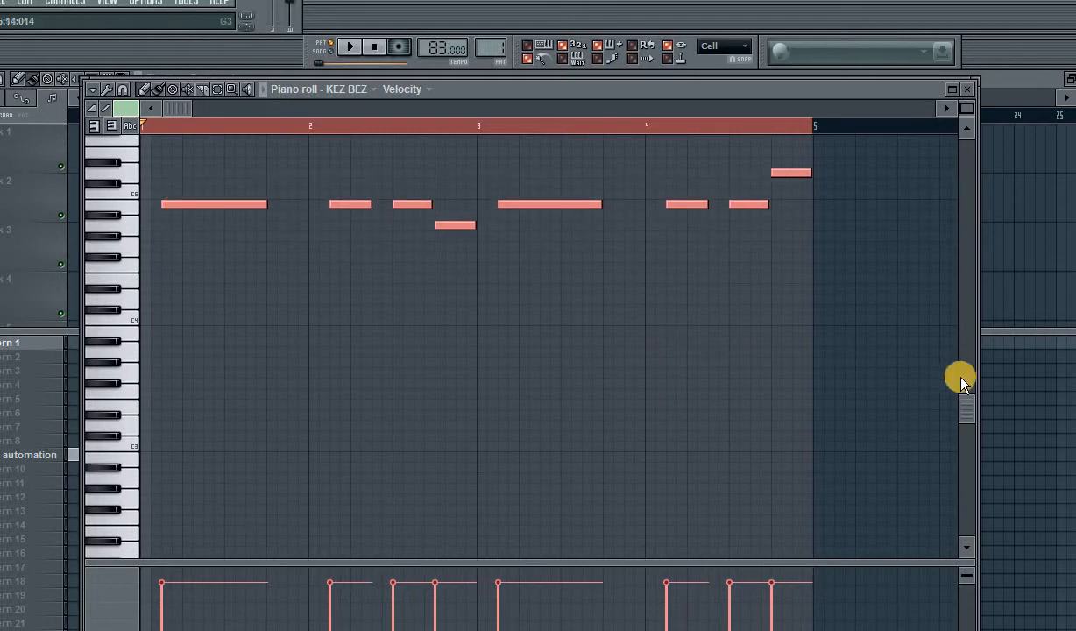
drag(966, 412, 969, 366)
key(space)
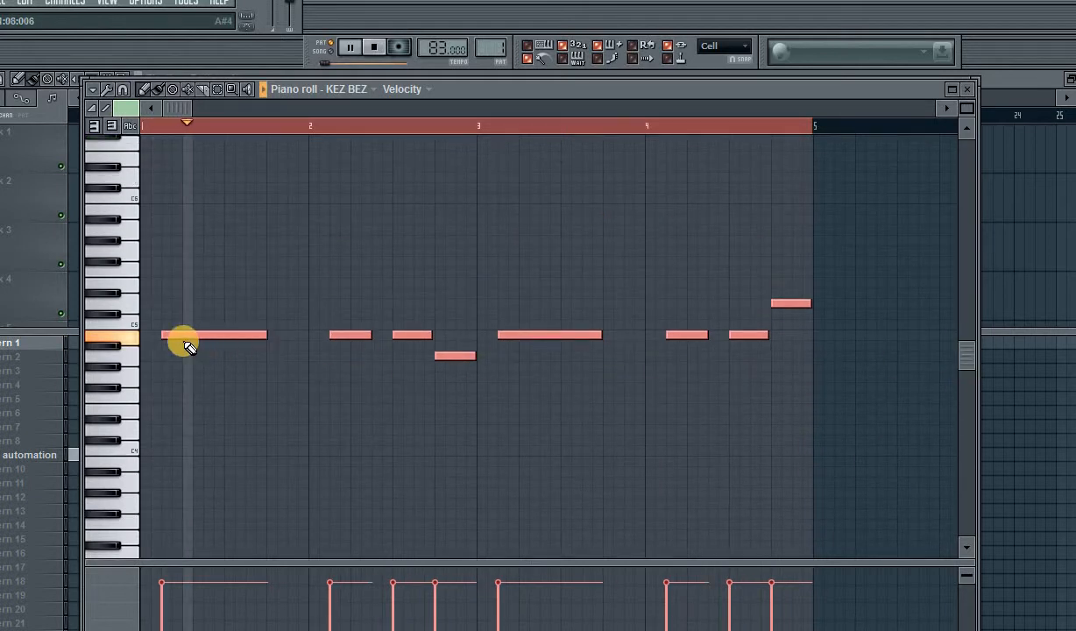
key(space)
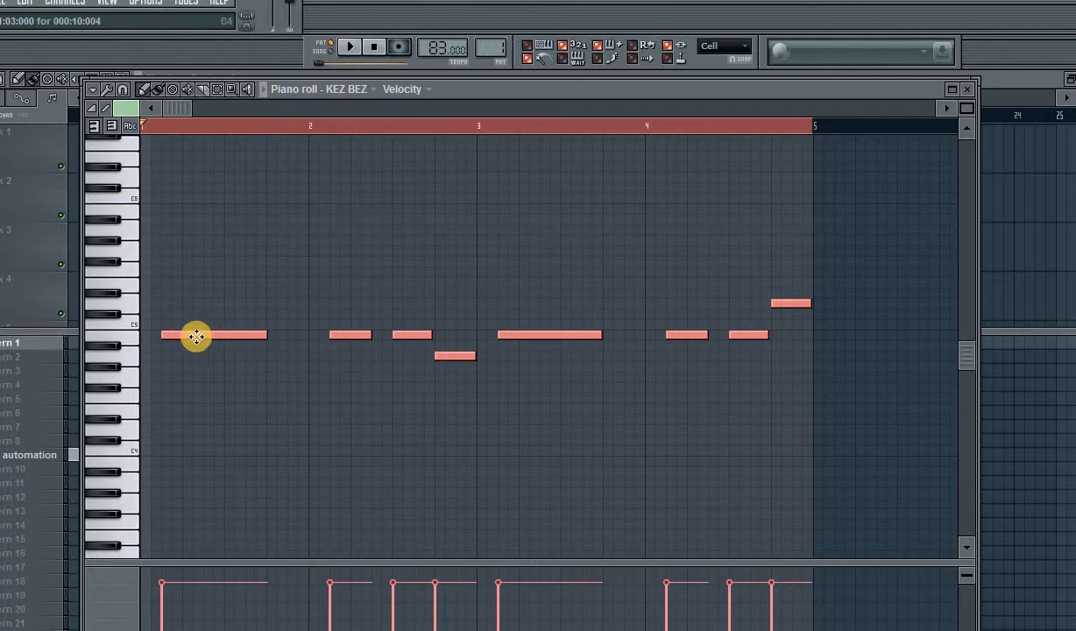
- Try the KEZ BEZ notes with the first one on A#5, lower them all one octave to A#4, and play the pattern
drag(197, 336, 197, 216)
key(space)
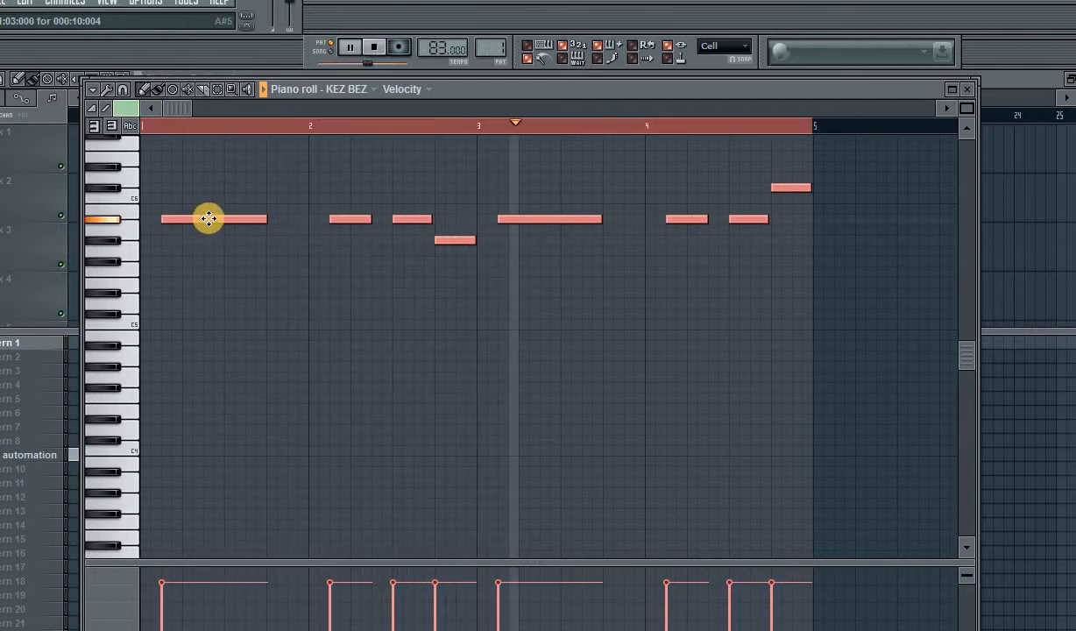
key(space)
drag(209, 218, 206, 346)
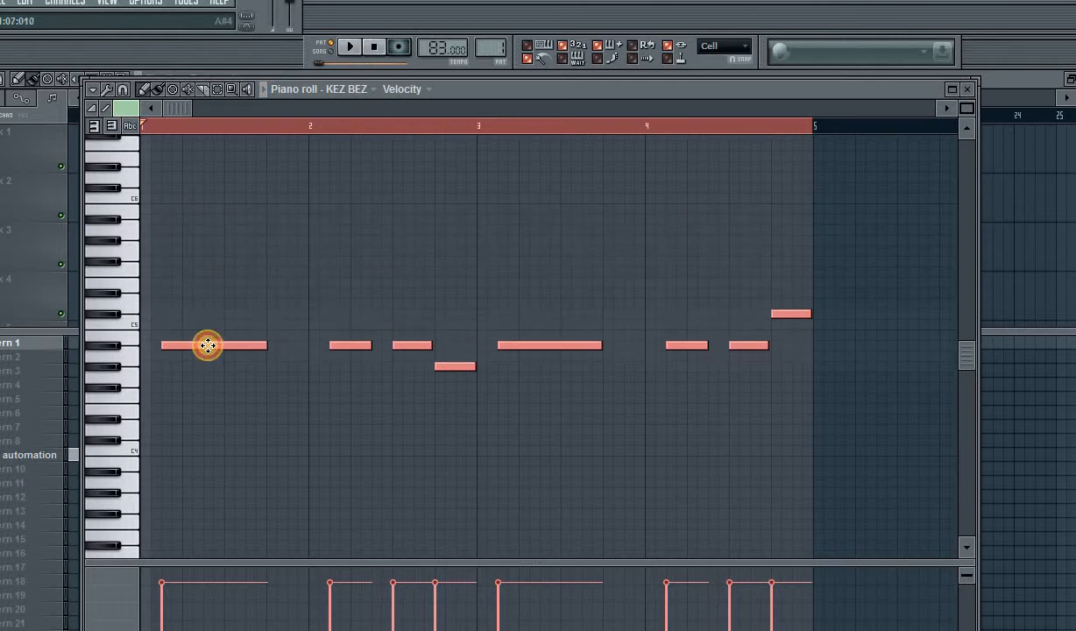
key(space)
- Adjust the KEZ BEZ channel's volume and assign the channel to mixer track 1 in its channel settings
key(F6)
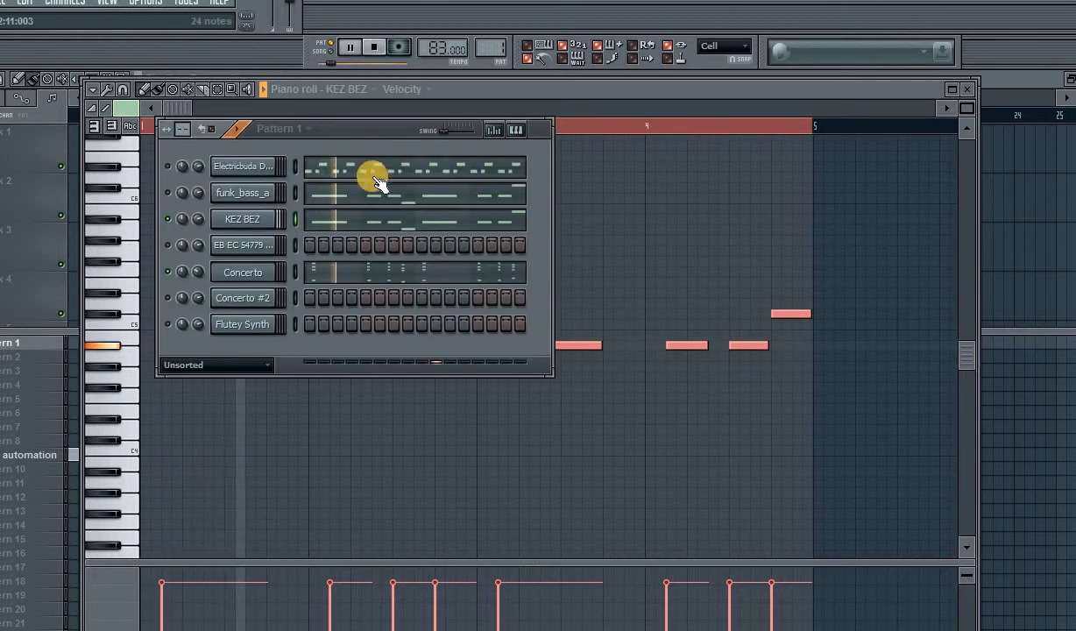
click(198, 222)
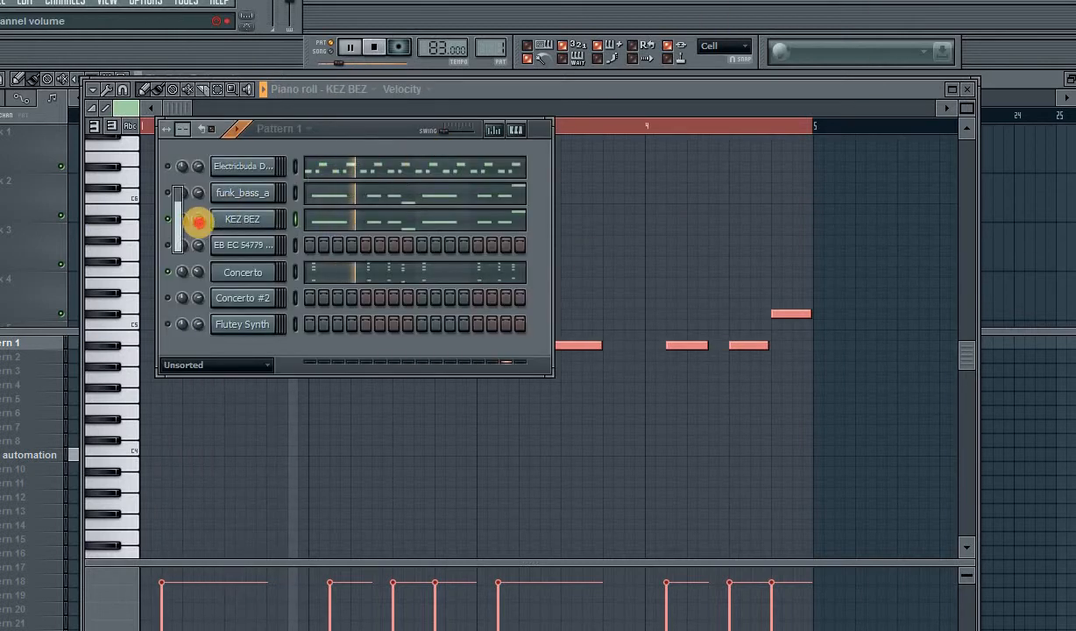
click(250, 222)
drag(779, 201, 779, 198)
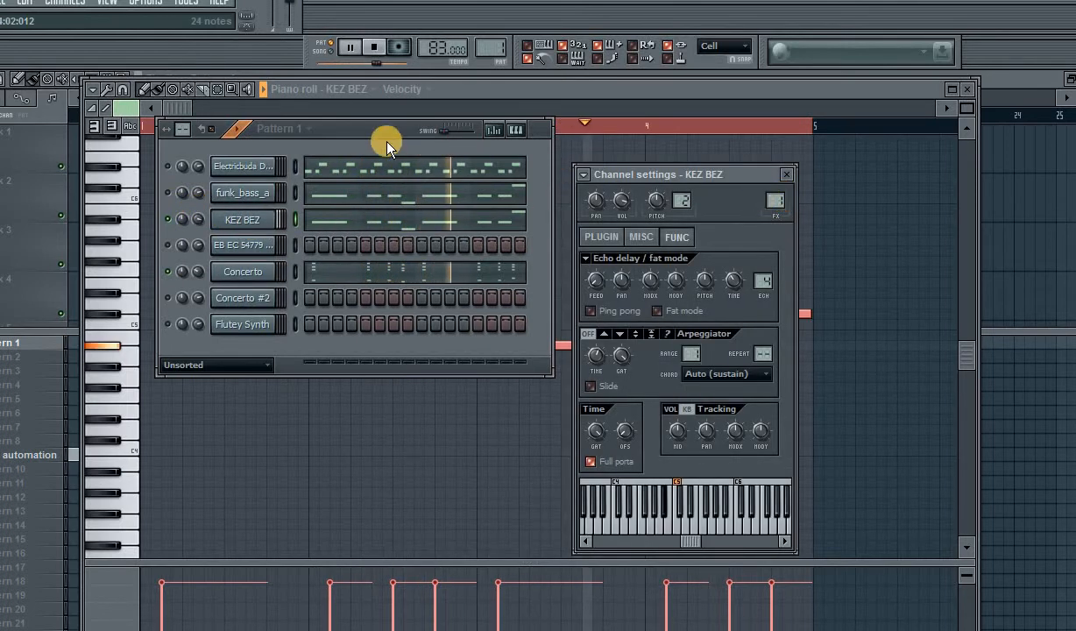
drag(346, 128, 396, 133)
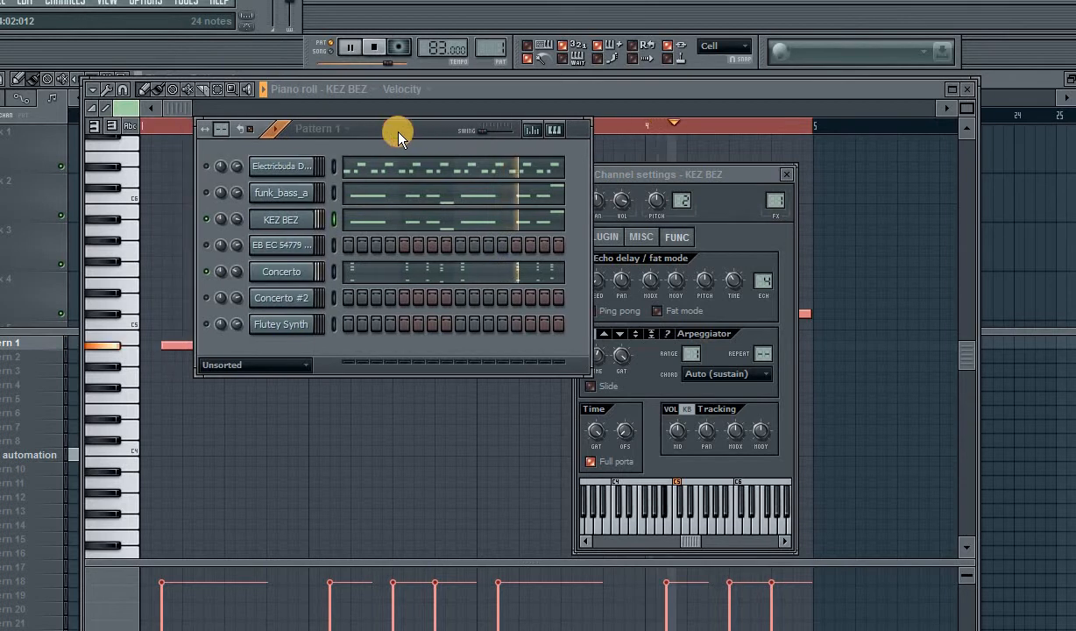
click(516, 91)
click(506, 128)
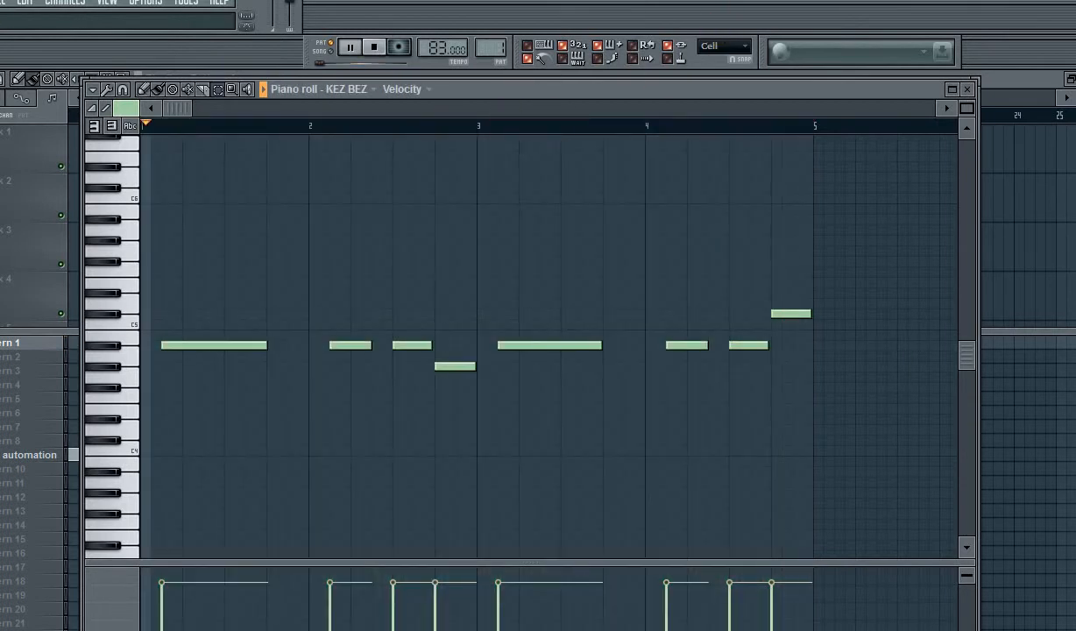
- Lower the Concerto channel's volume while the pattern plays, and stop playback
click(566, 2)
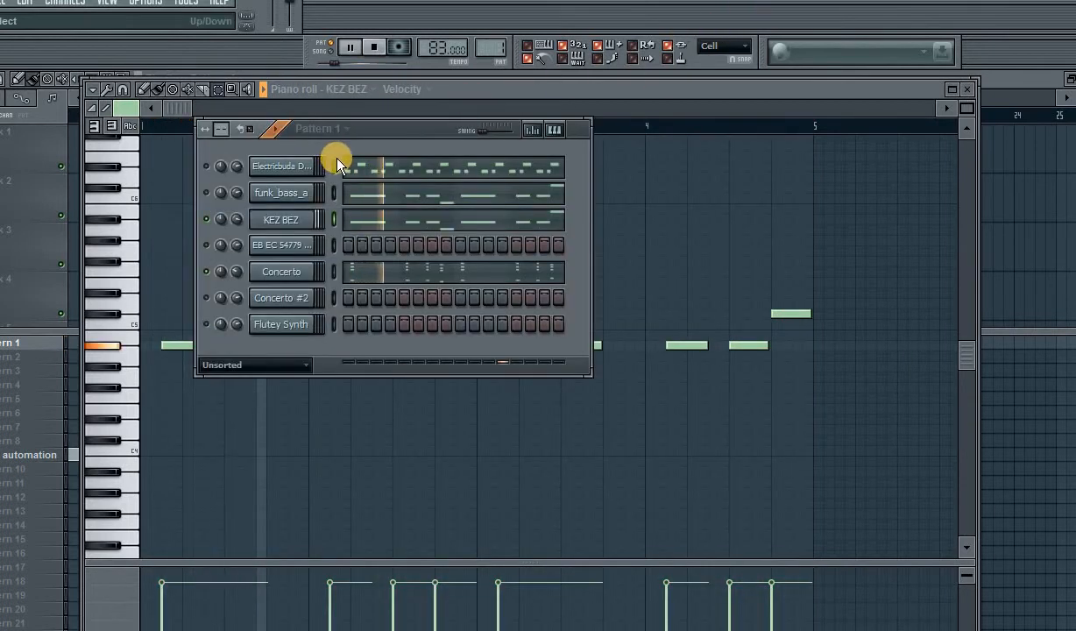
click(238, 271)
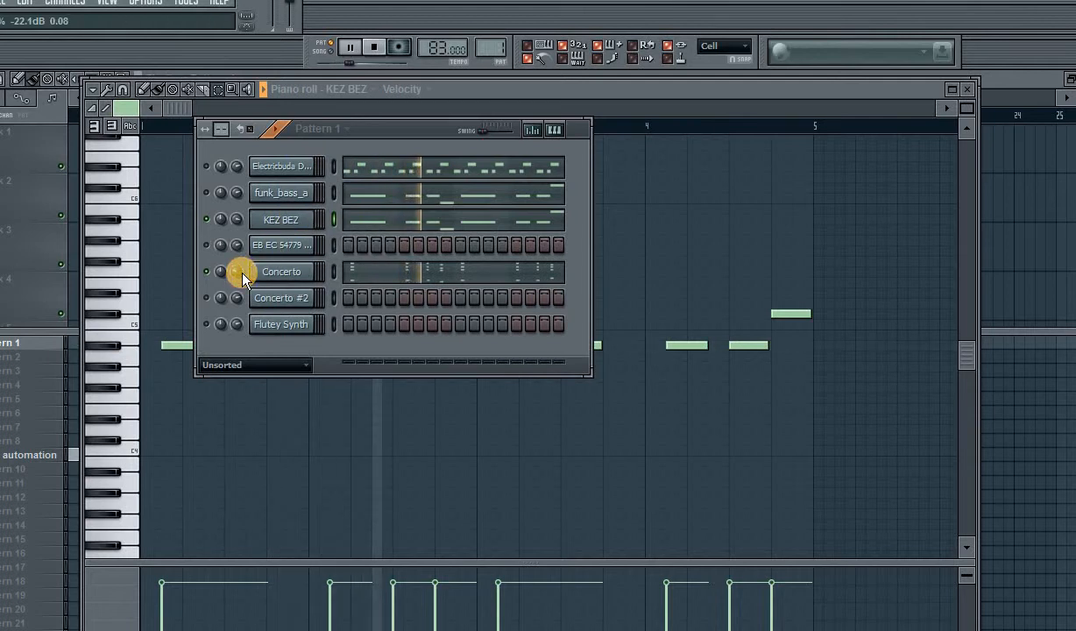
drag(238, 272, 244, 278)
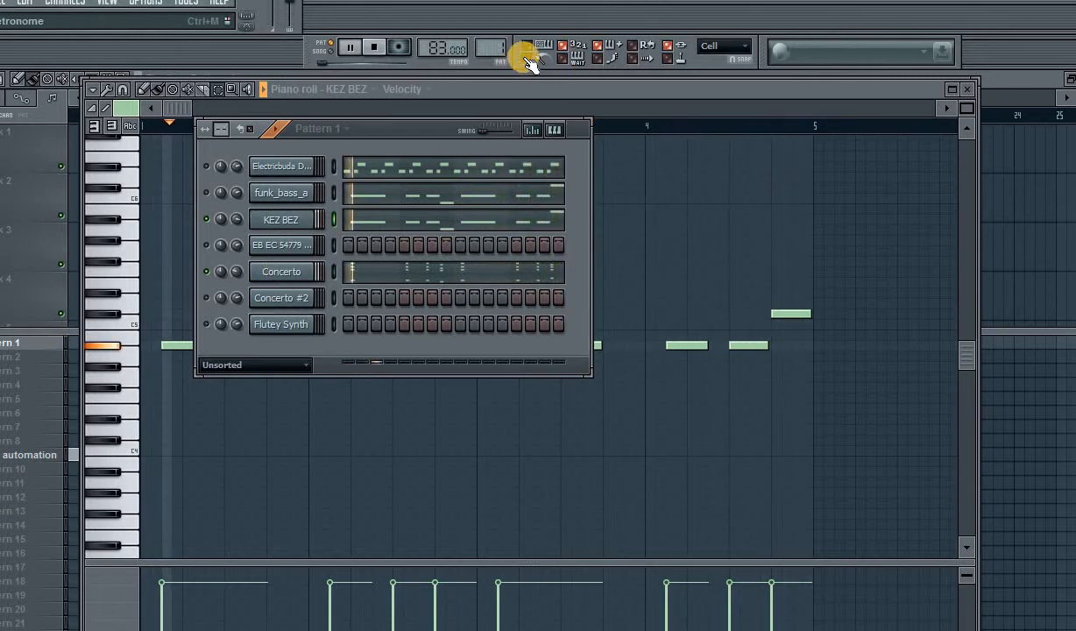
click(374, 48)
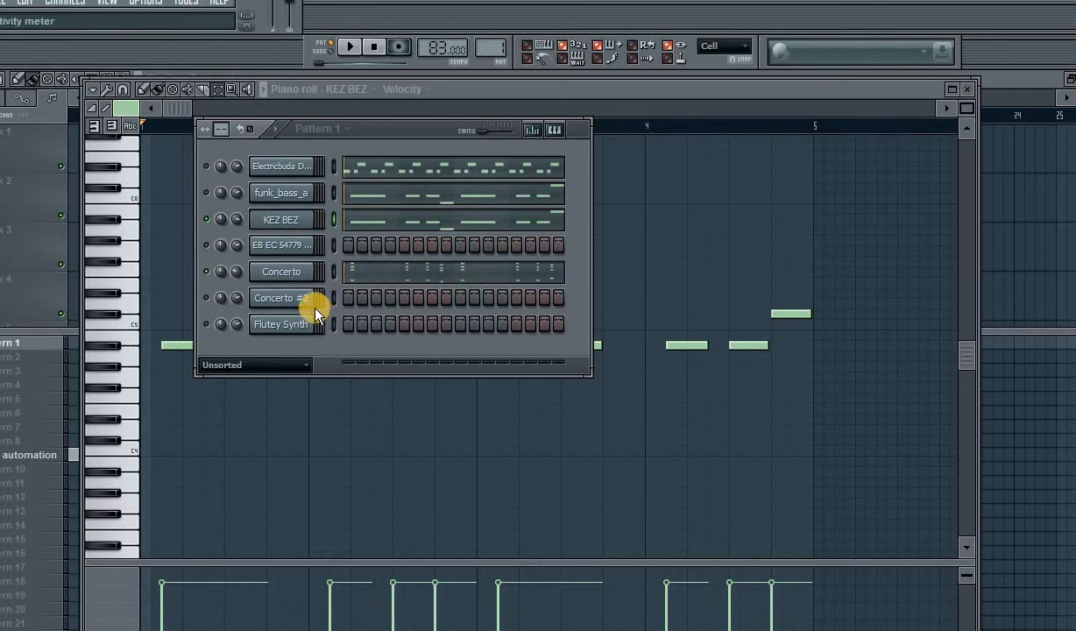
- Audition the Concerto #2 sound on its test keyboard and play the pattern briefly for comparison
click(282, 298)
click(692, 510)
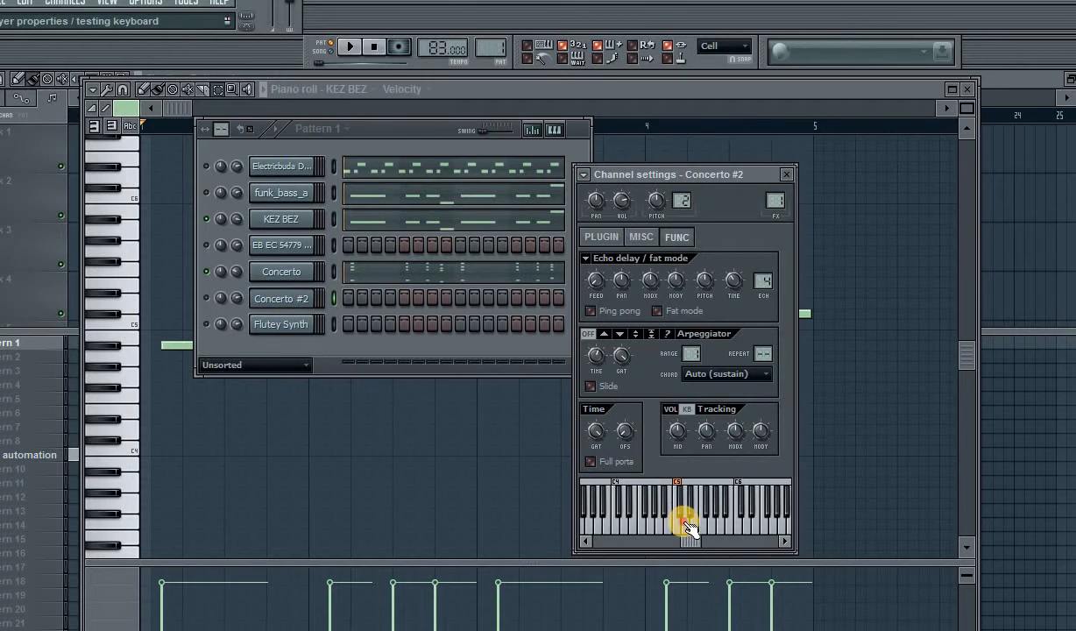
drag(714, 528, 739, 530)
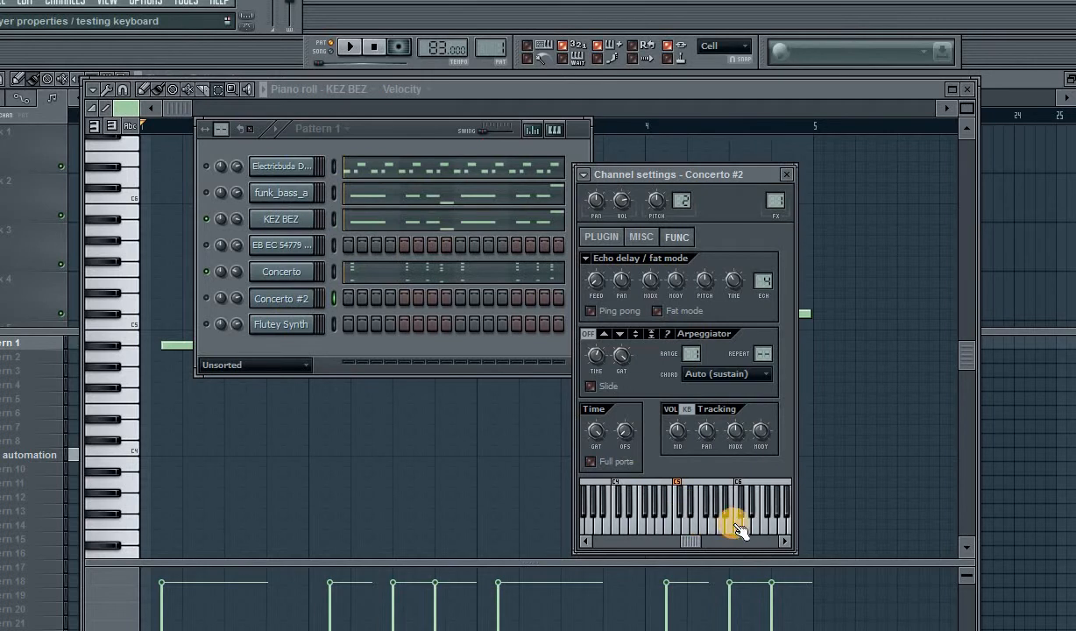
click(400, 132)
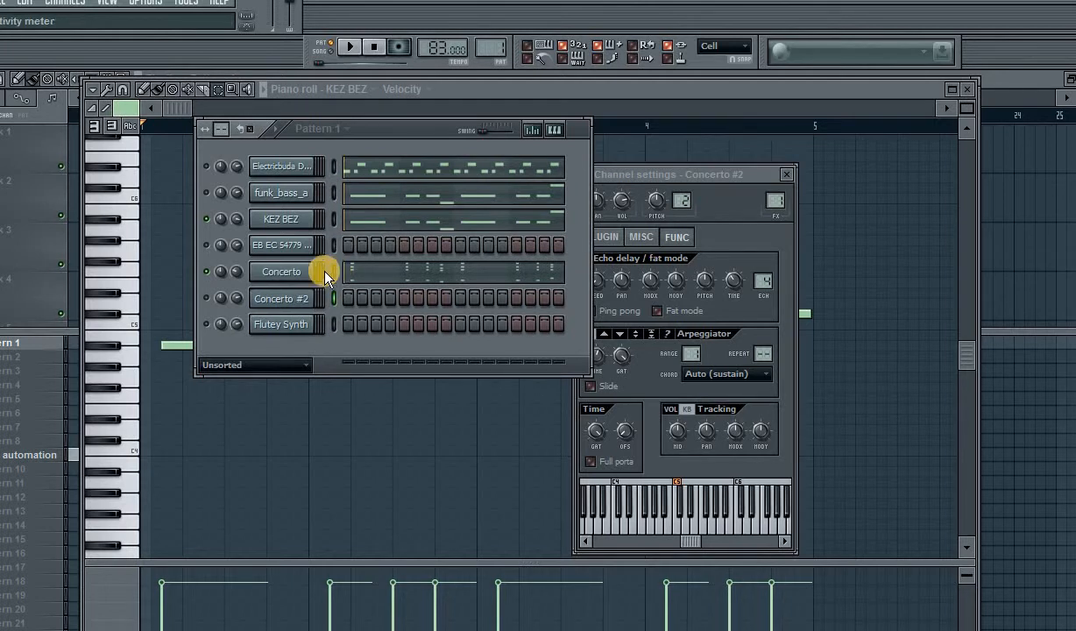
key(space)
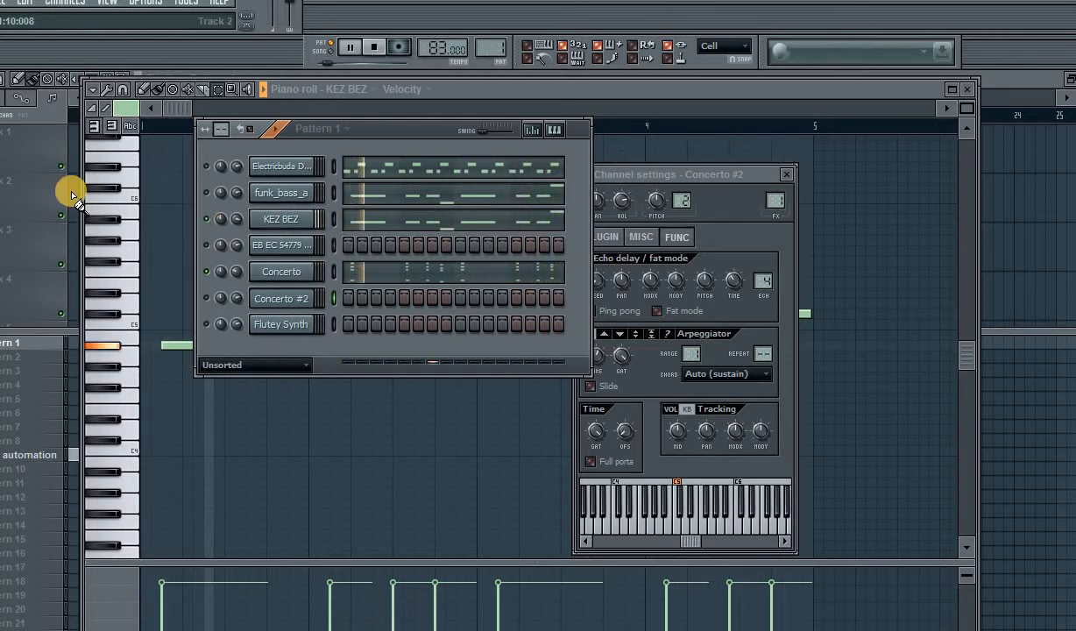
click(374, 47)
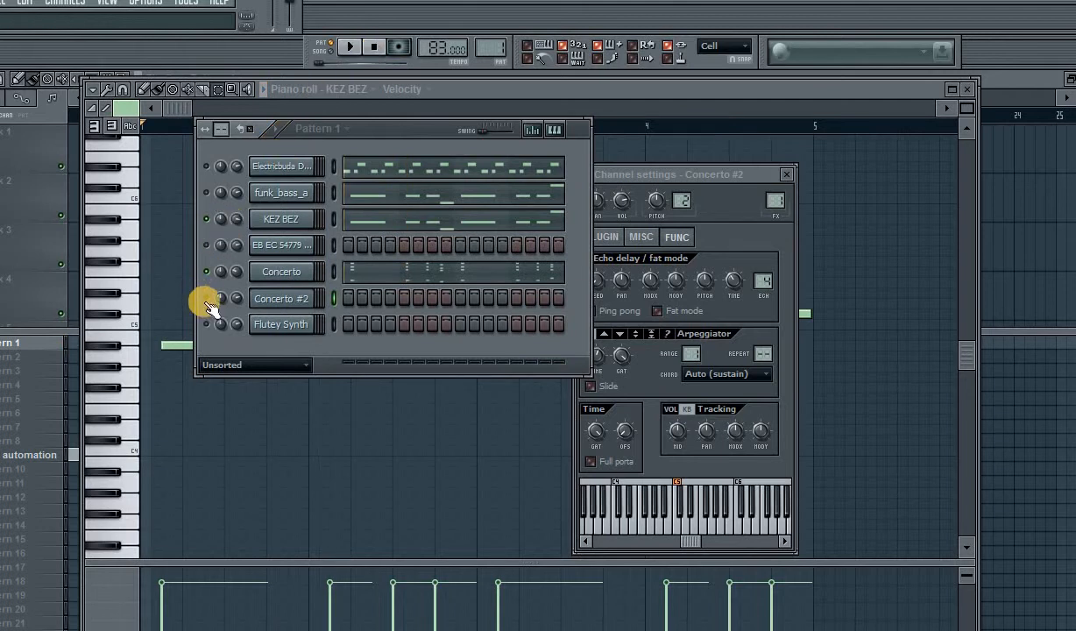
- Unmute the Concerto #2 channel and show the miscellaneous page of its channel settings
click(280, 298)
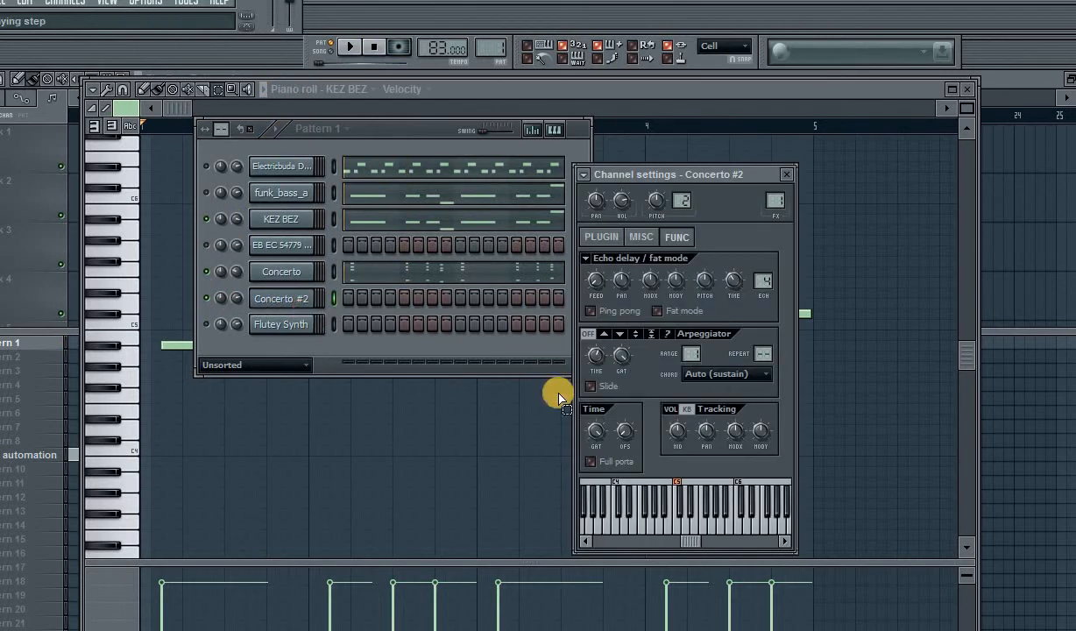
click(289, 301)
click(295, 303)
click(642, 238)
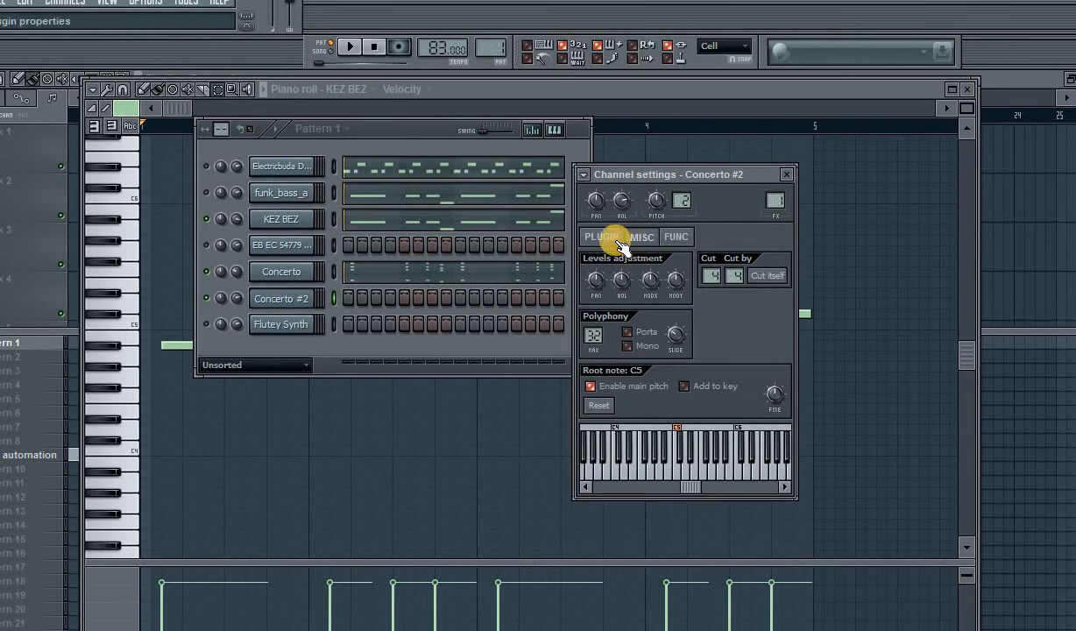
- Enable the typing keyboard as piano input and try out notes on Concerto #2 over the playing pattern
click(530, 44)
key(v)
key(x)
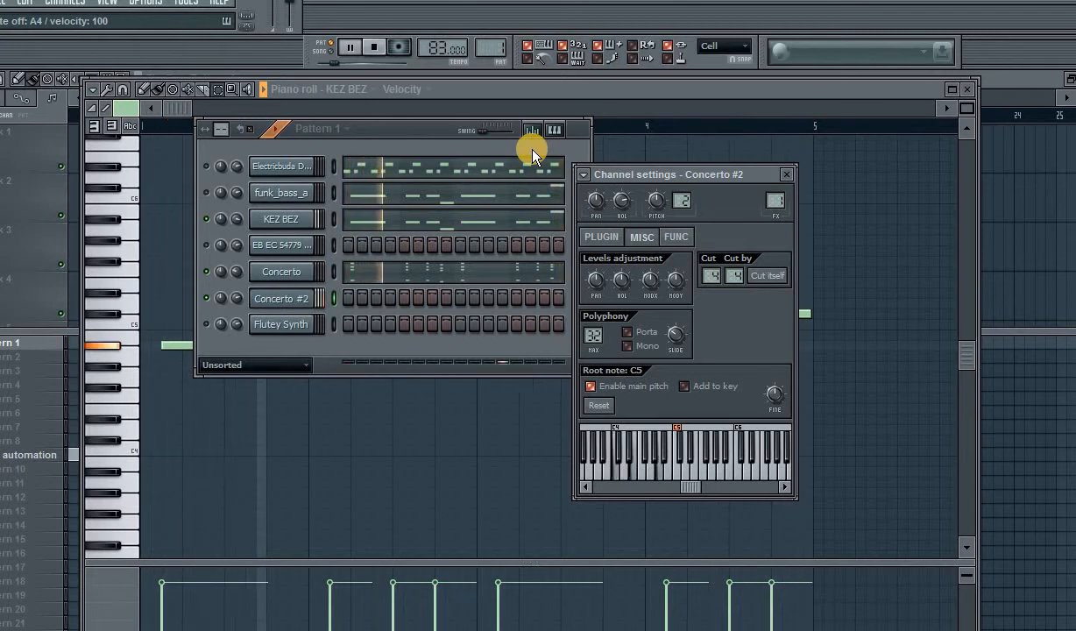
- Practise melody notes on Concerto #2 over the playing pattern, restarting playback between attempts and stopping it at the end
key(space)
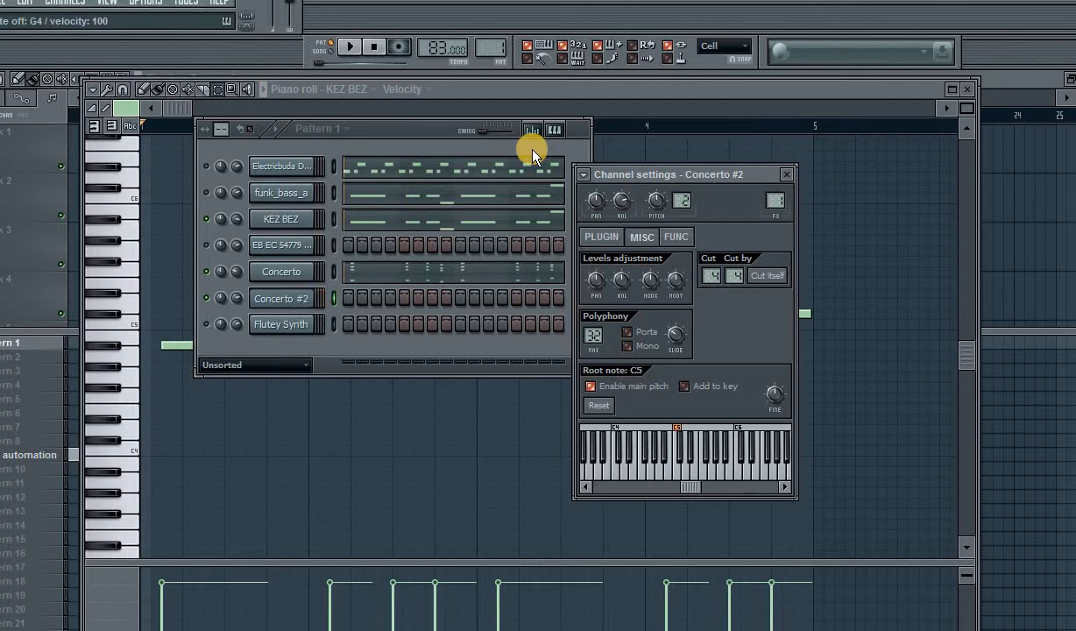
key(space)
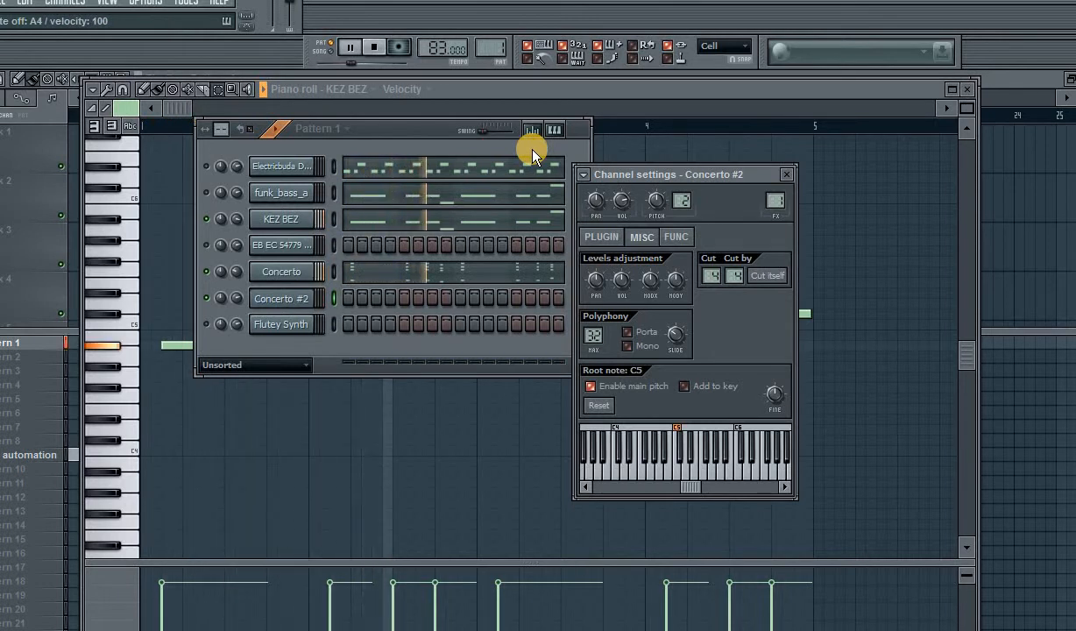
key(space)
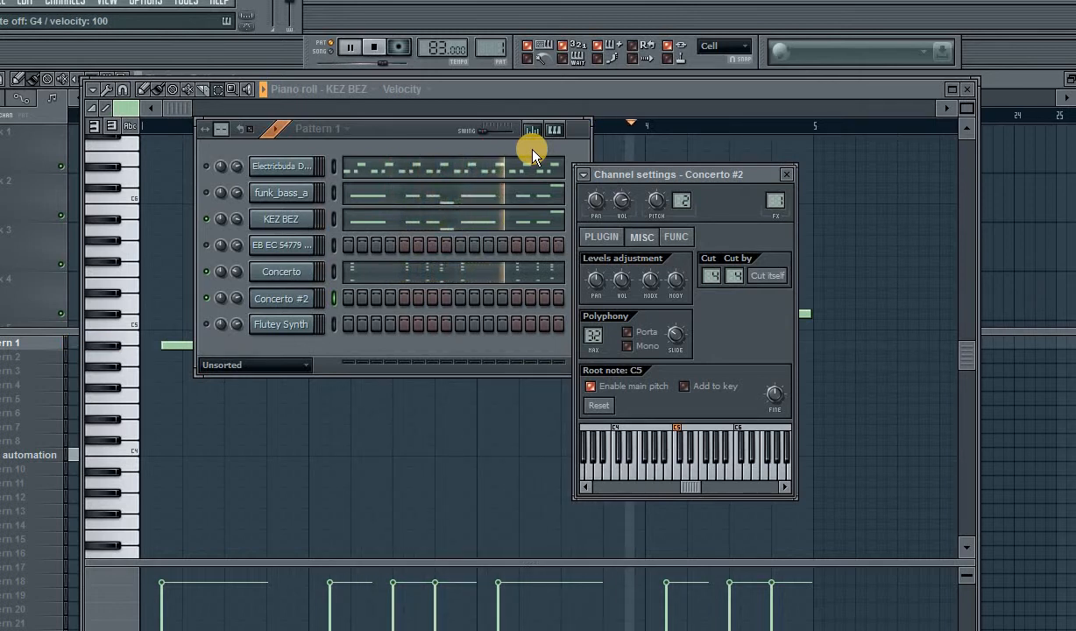
key(space)
- Mute the Concerto channel, and in Concerto #2's function settings set one echo, raising the echo pitch and shortening the echo time
click(285, 300)
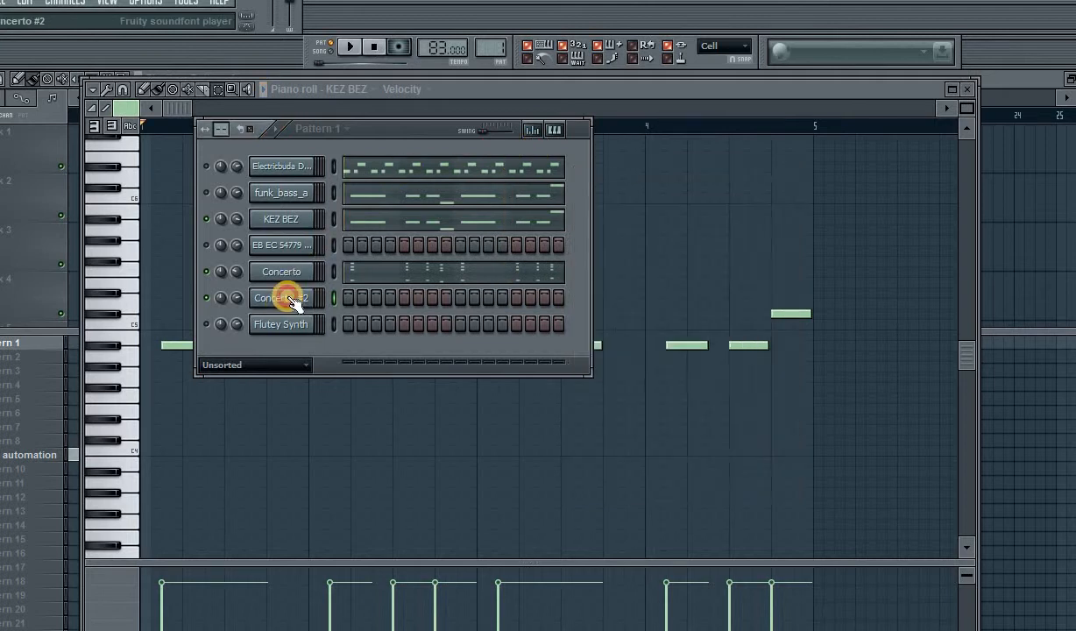
click(285, 299)
click(208, 273)
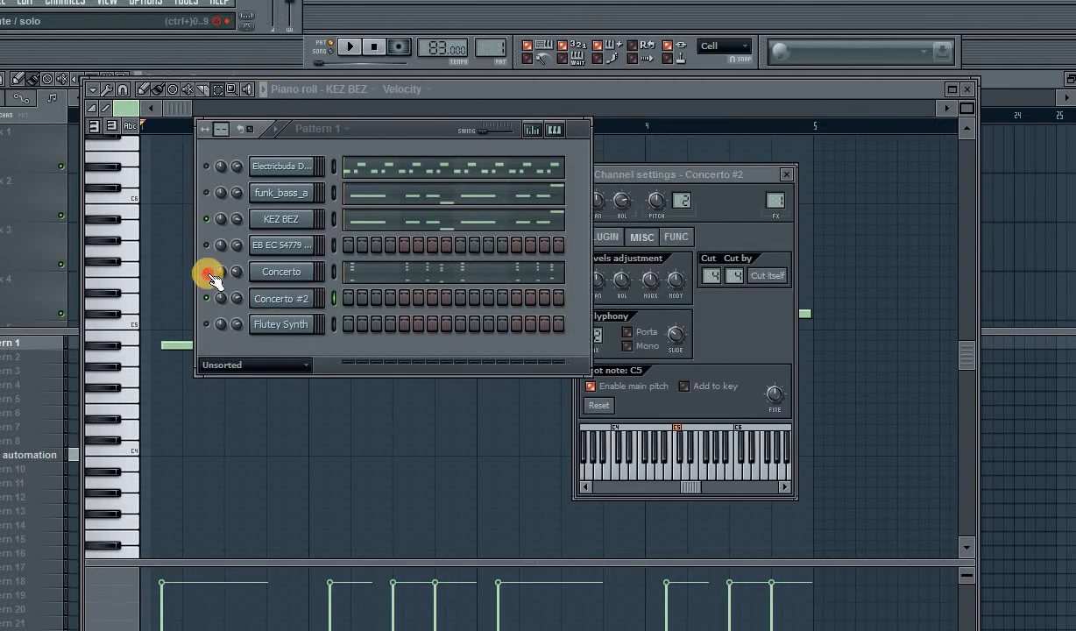
click(263, 298)
click(276, 295)
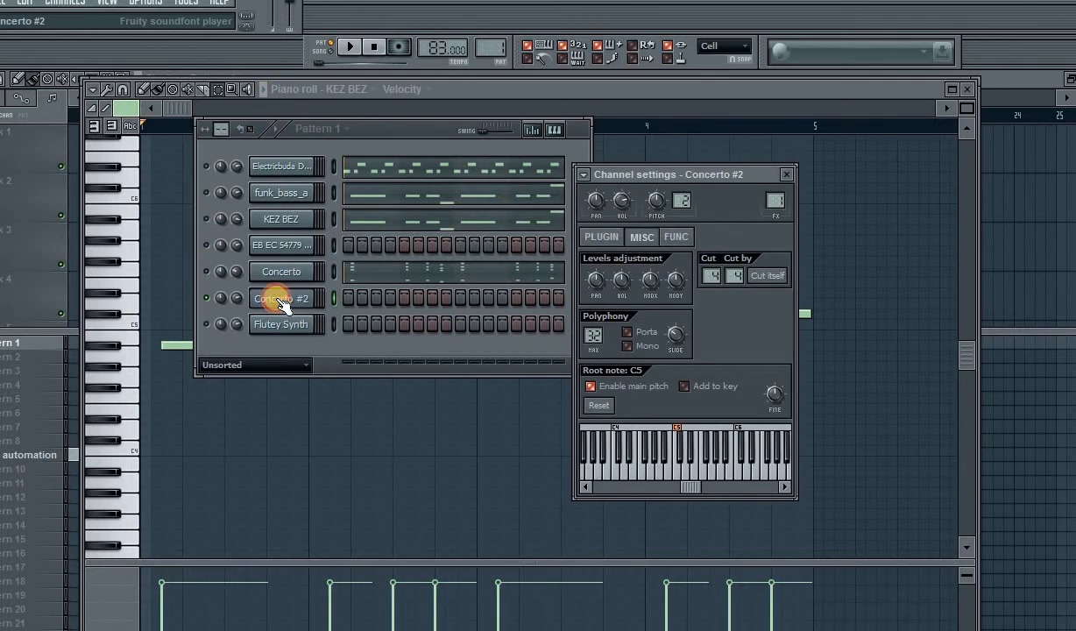
click(677, 238)
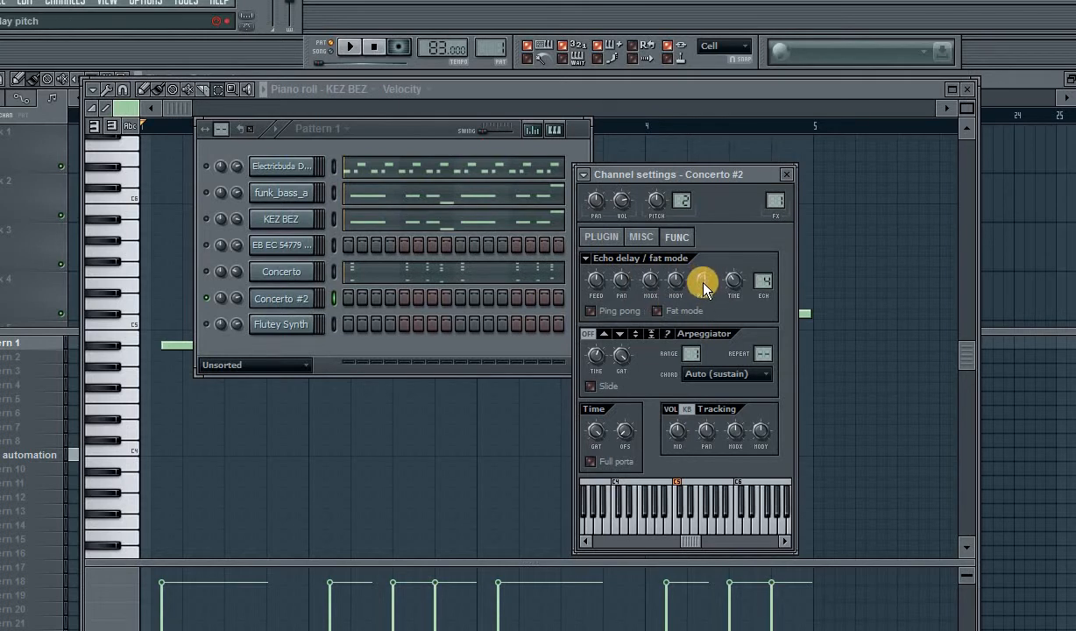
drag(704, 288, 705, 174)
drag(731, 295, 732, 345)
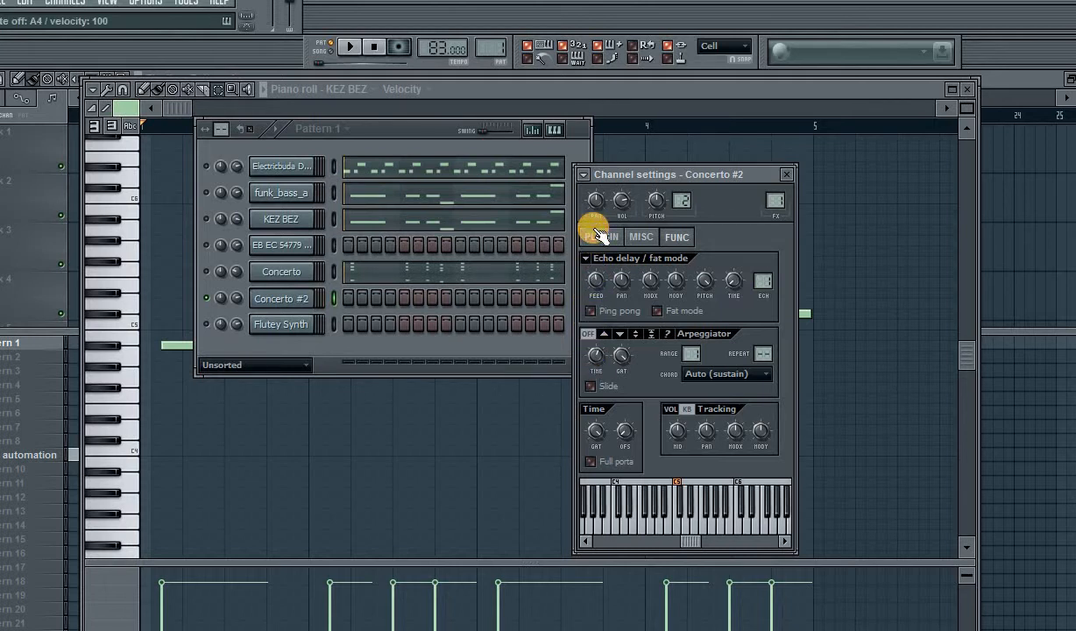
- Unmute the Concerto channel and rehearse Concerto #2 notes over the playing pattern
click(210, 272)
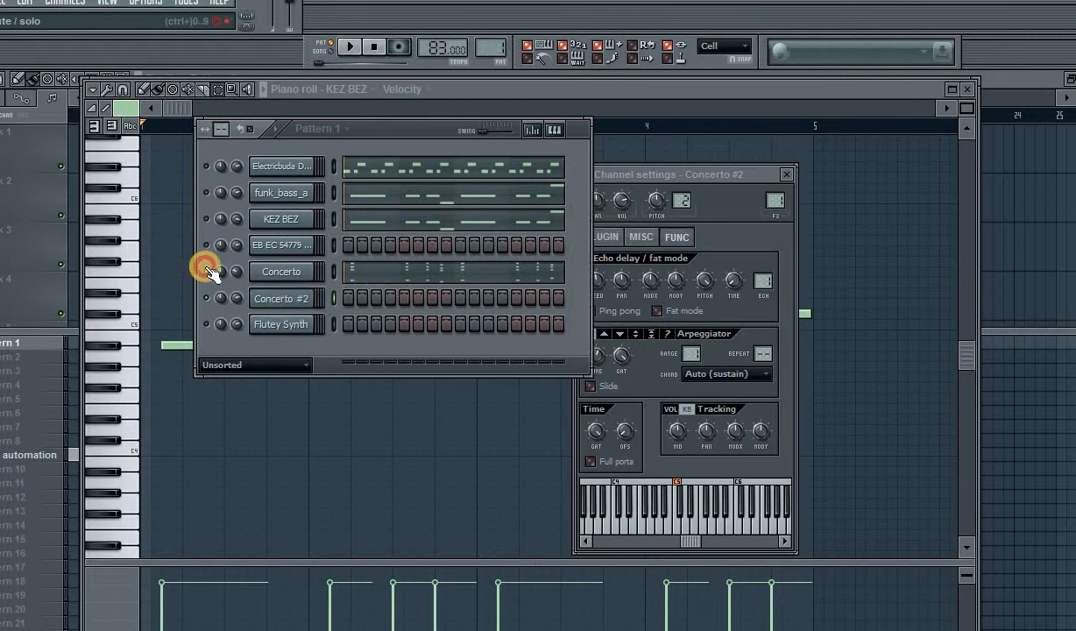
key(space)
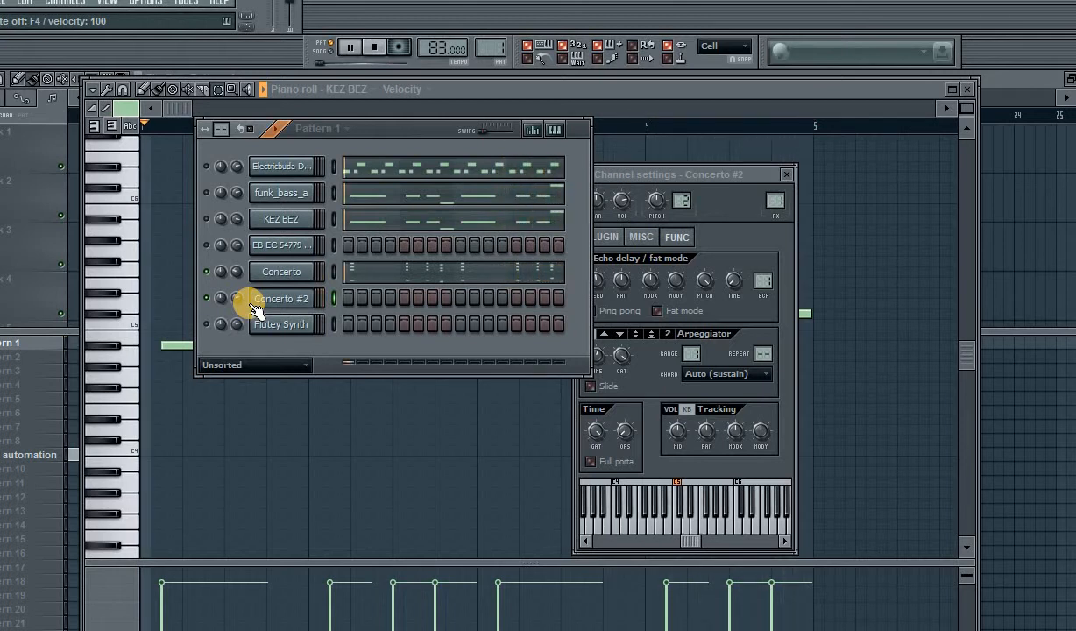
key(space)
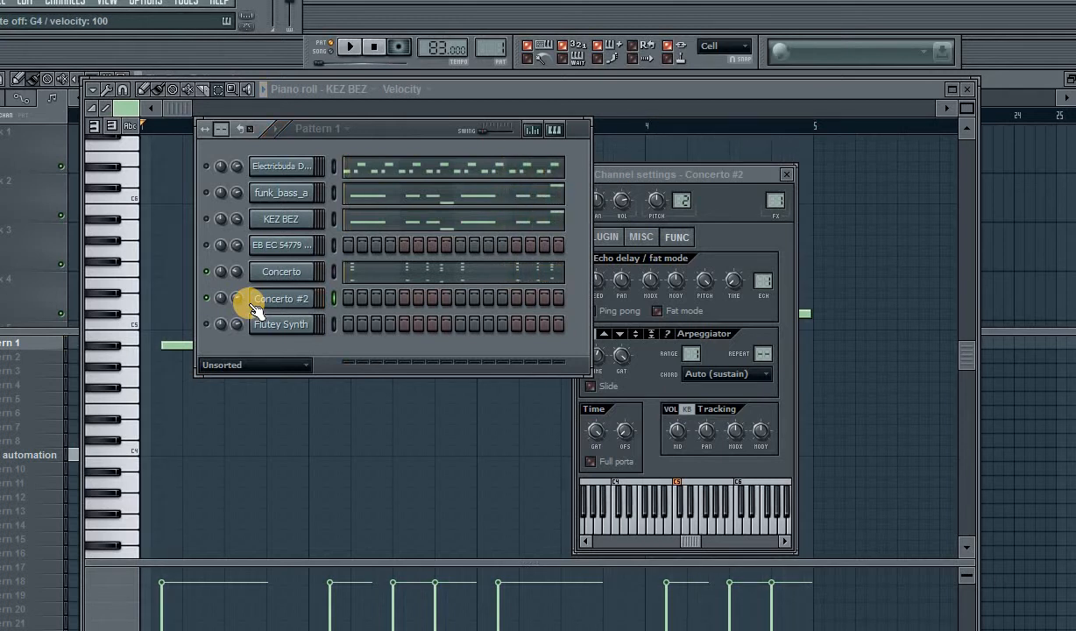
- Arm recording, try to record a Concerto #2 take over the pattern, and undo that take
click(399, 46)
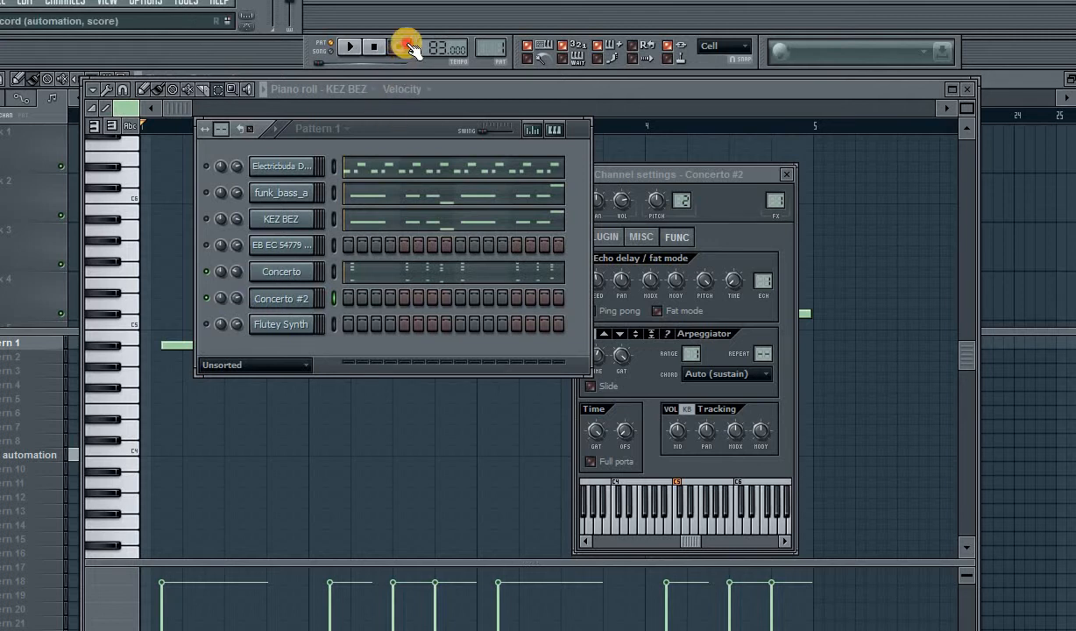
key(space)
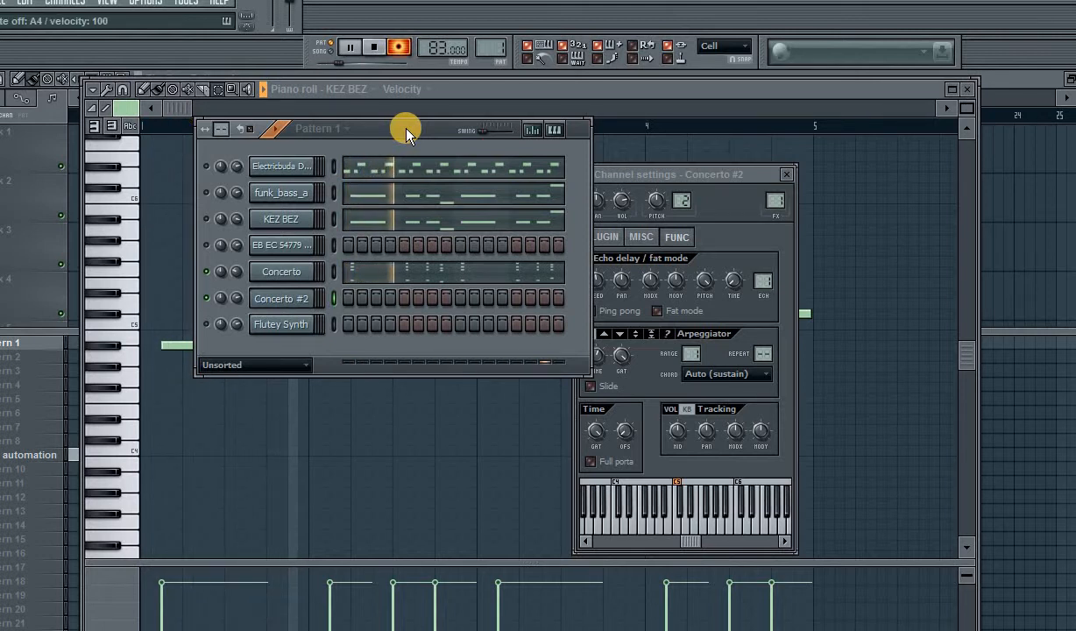
key(space)
key(ctrl+z)
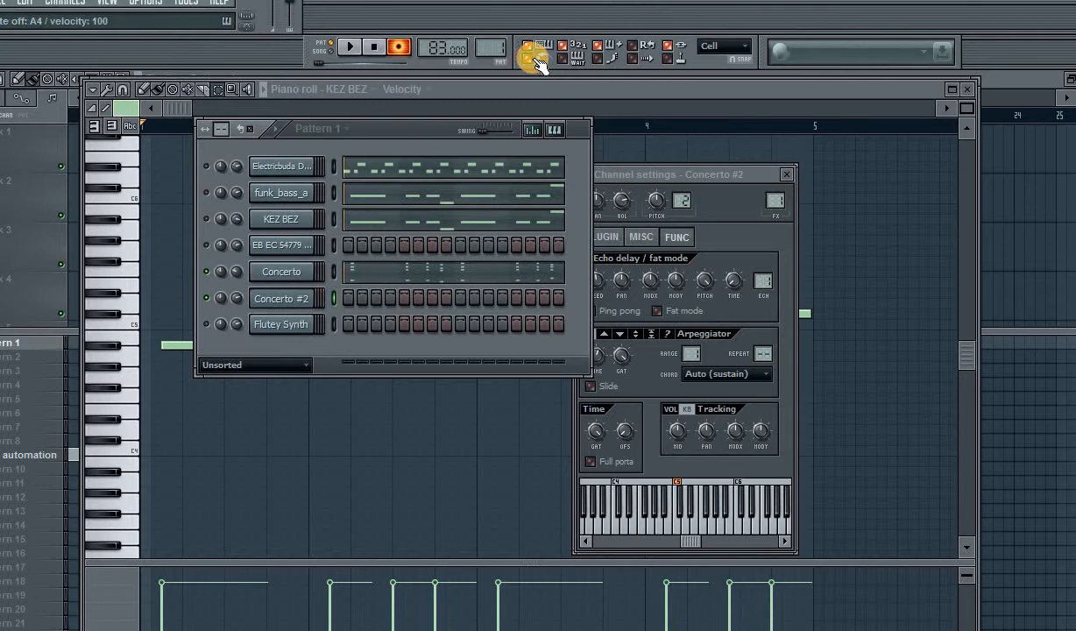
- Record short Concerto #2 chords over the four-bar pattern and quantize them with the default groove template, leaving durations unchanged
key(space)
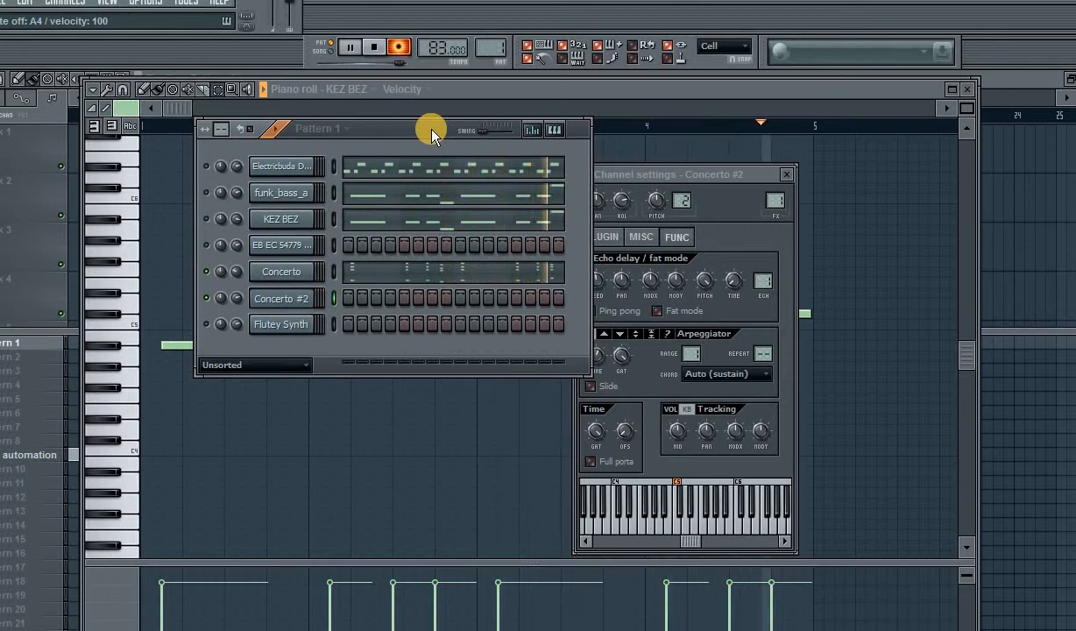
key(space)
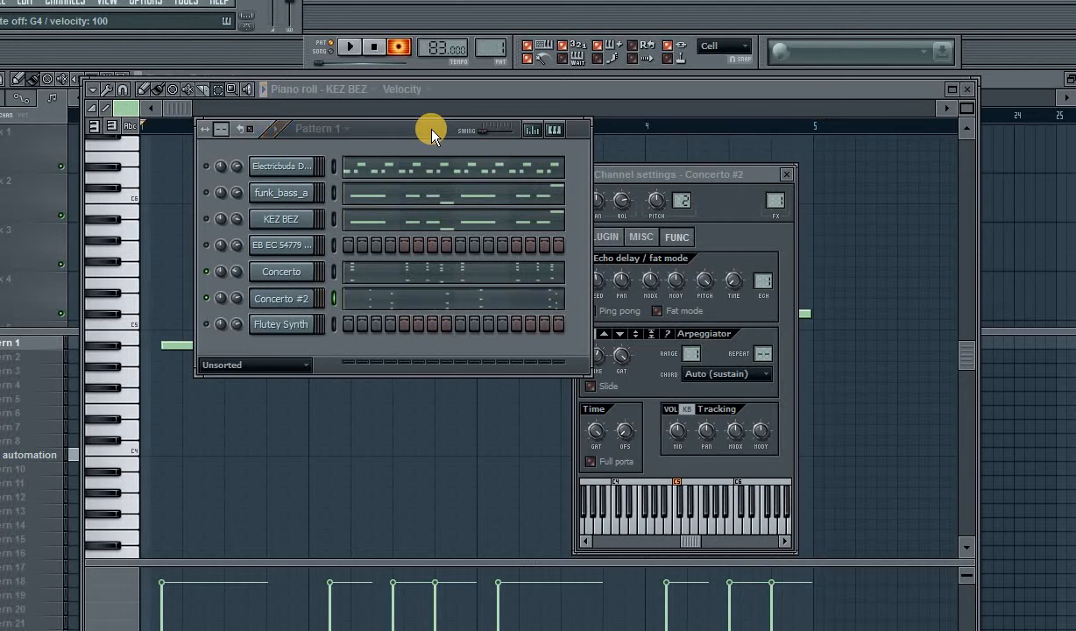
click(392, 294)
key(alt+q)
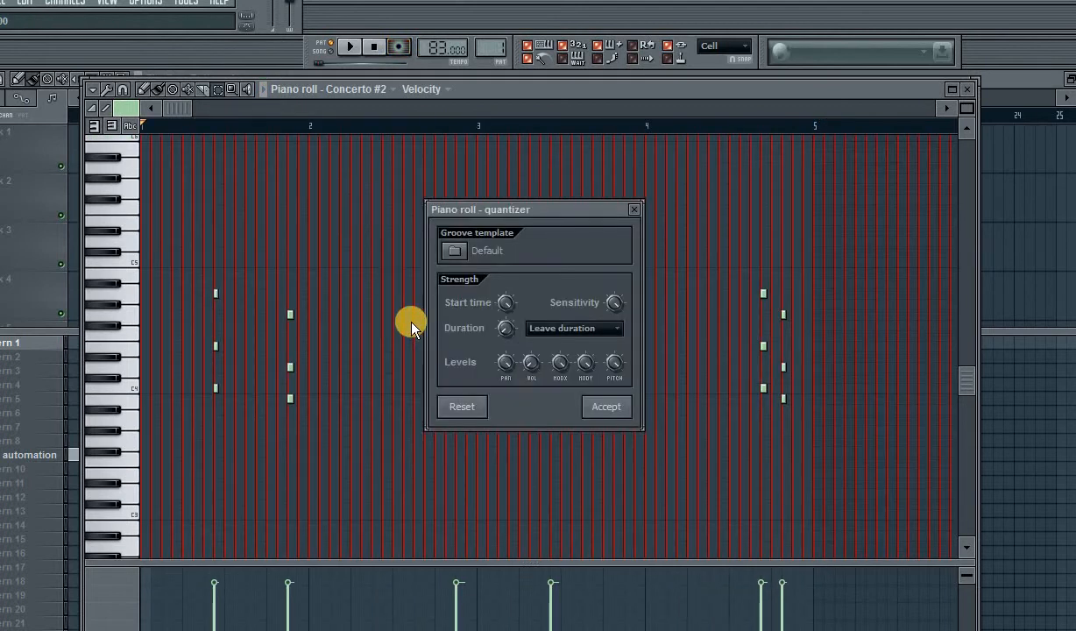
click(605, 407)
- Play back the quantized Concerto #2 part and shift its first three-note chord one grid step later
key(space)
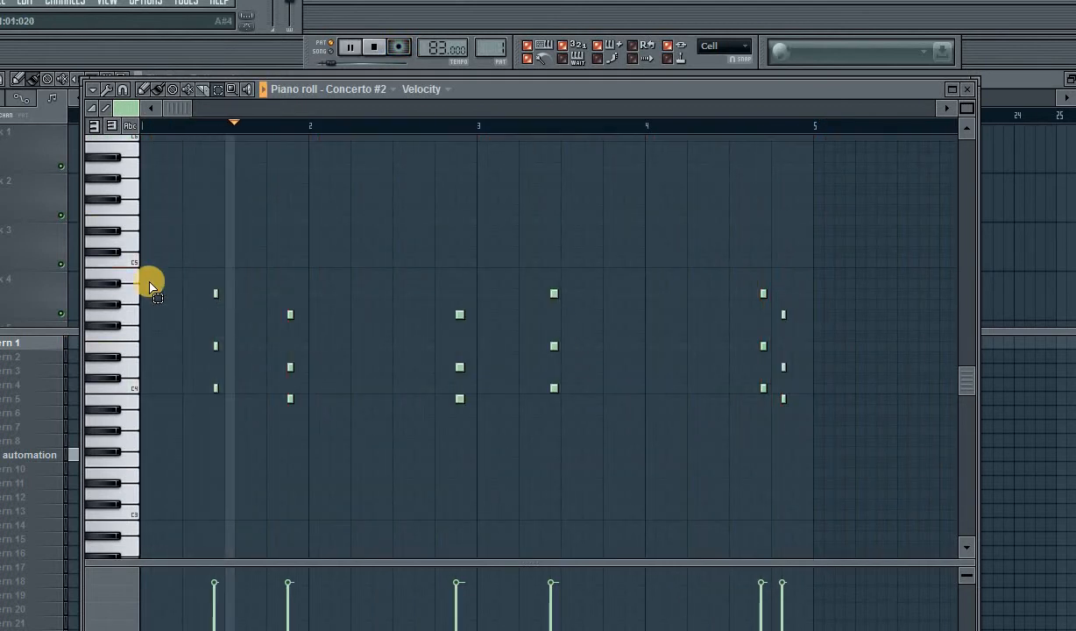
drag(230, 267, 207, 405)
key(space)
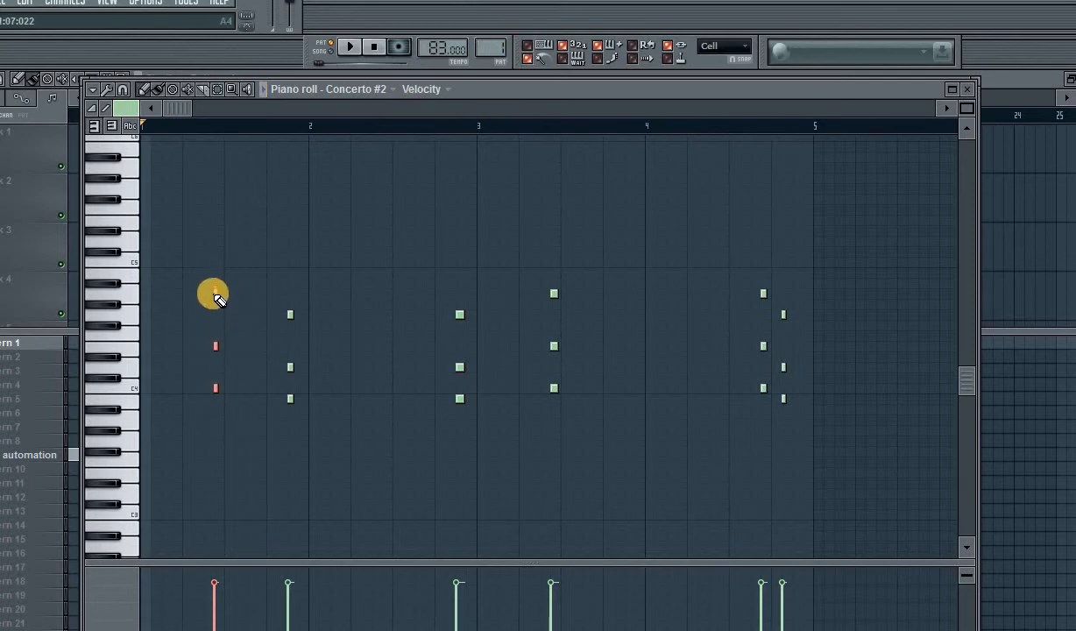
drag(215, 294, 223, 295)
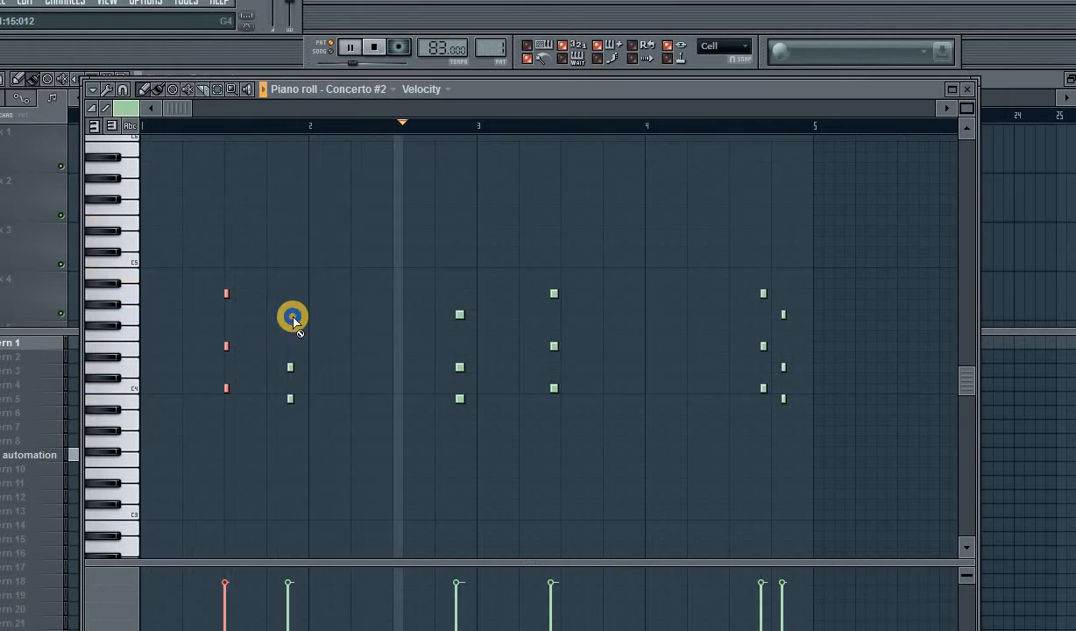
- Delete the three-note chord at the end of bar 1 in the Concerto #2 part and play the pattern
right_click(290, 399)
right_click(290, 367)
key(space)
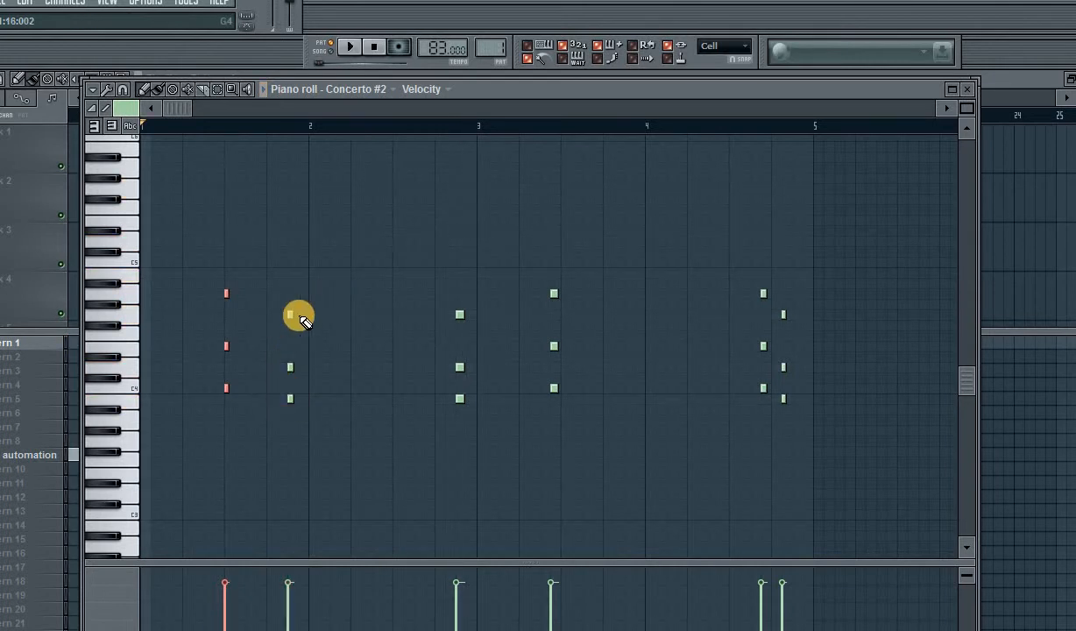
right_click(291, 368)
key(space)
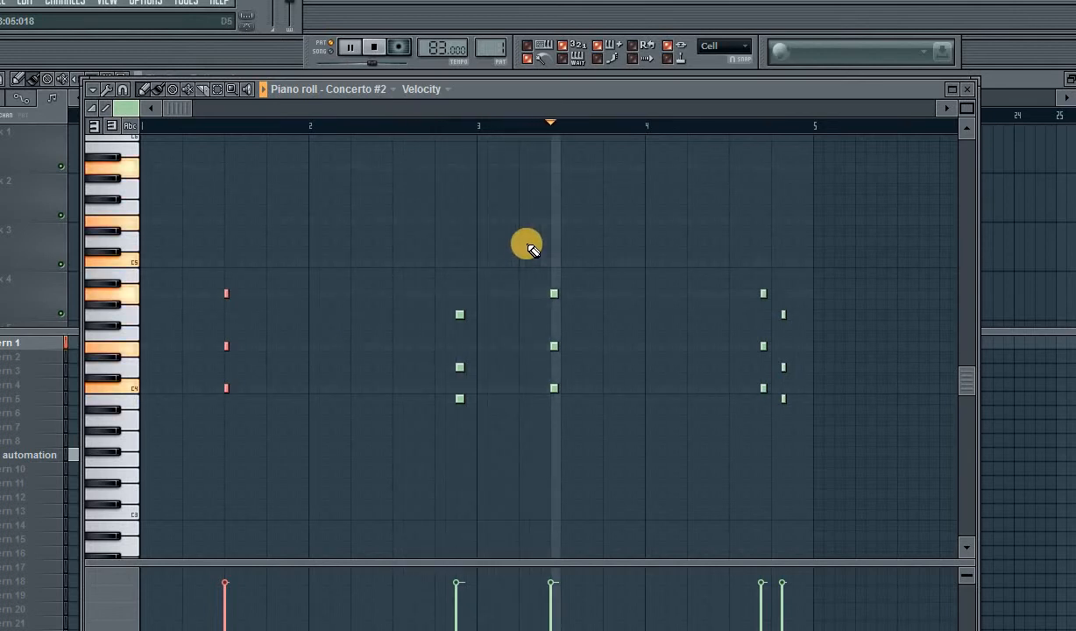
- Shift Concerto #2's bar 3 chord and the two bar 4 chords one grid step later, and play the result
drag(564, 281, 561, 387)
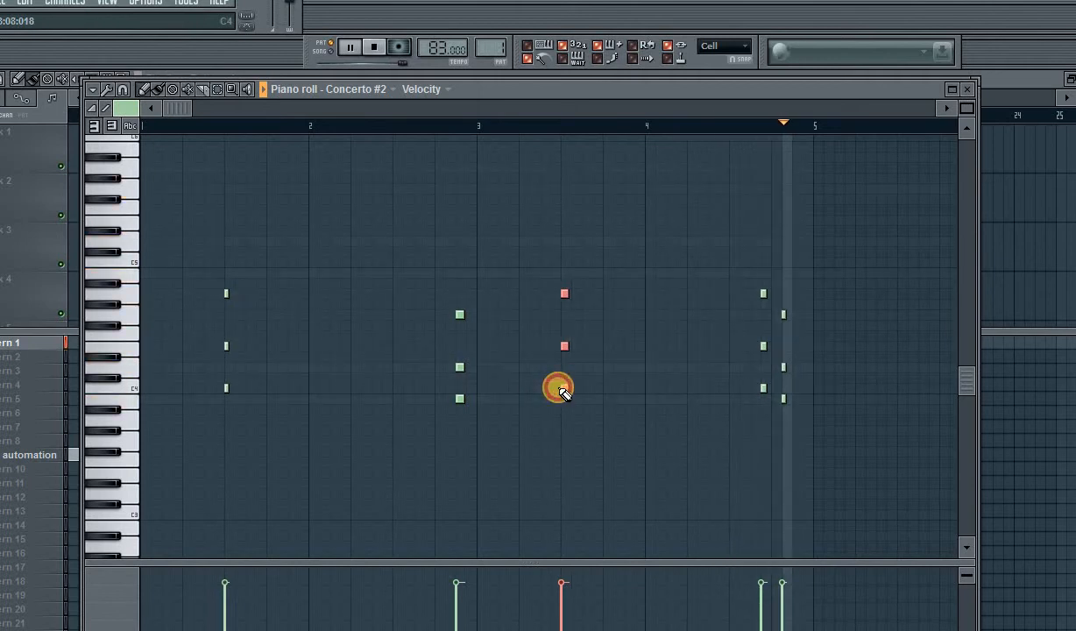
key(space)
drag(811, 256, 793, 400)
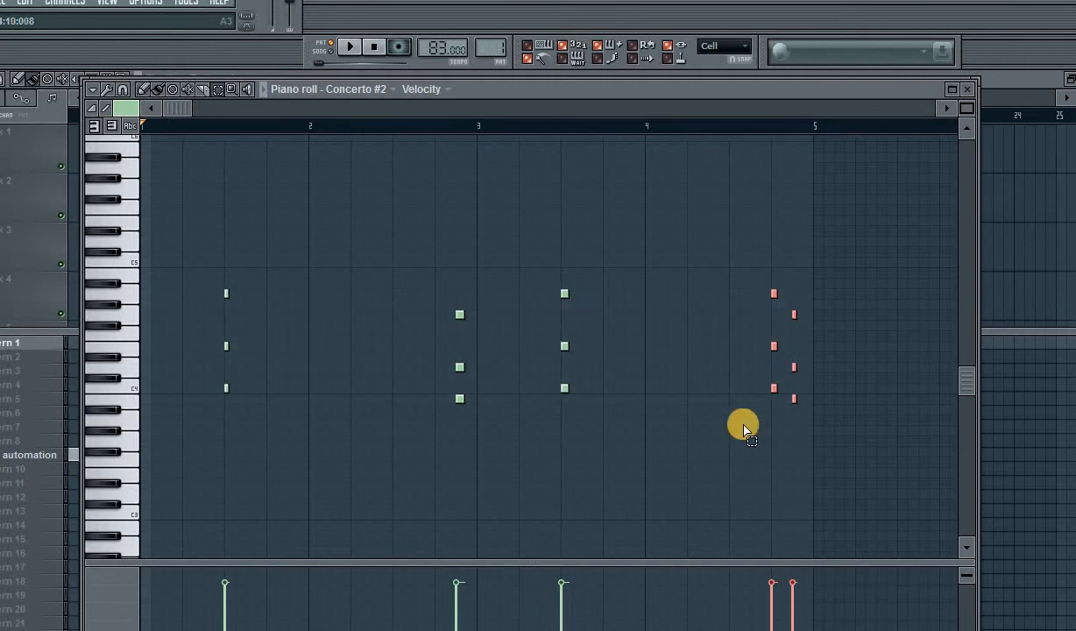
key(space)
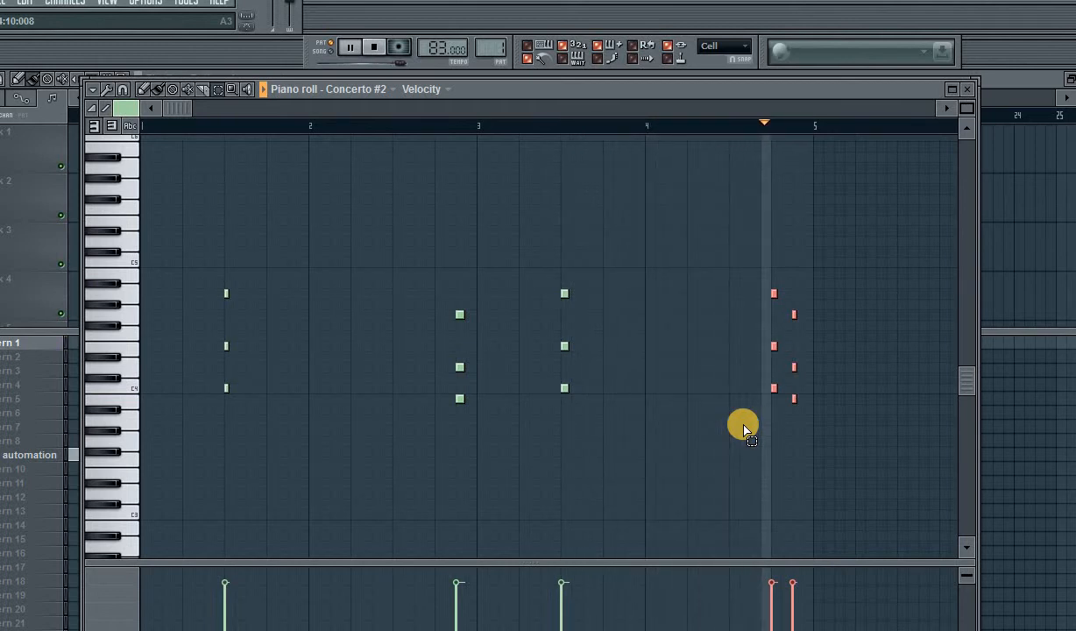
key(space)
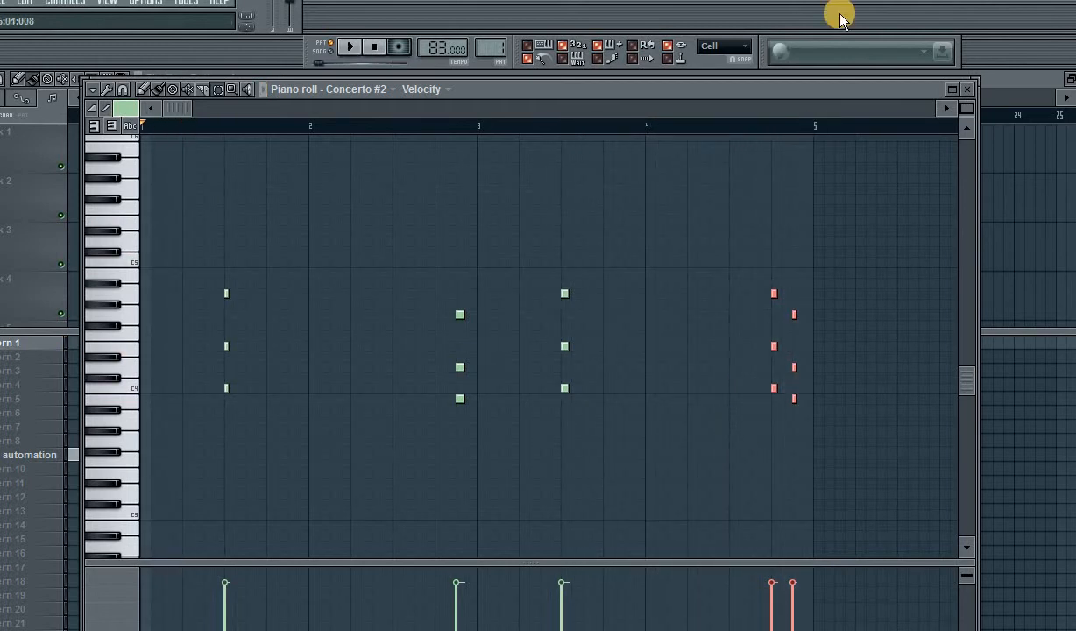
- Mute the Concerto channel, try Concerto #2's gate time in its function settings, and return to the piano roll
key(F6)
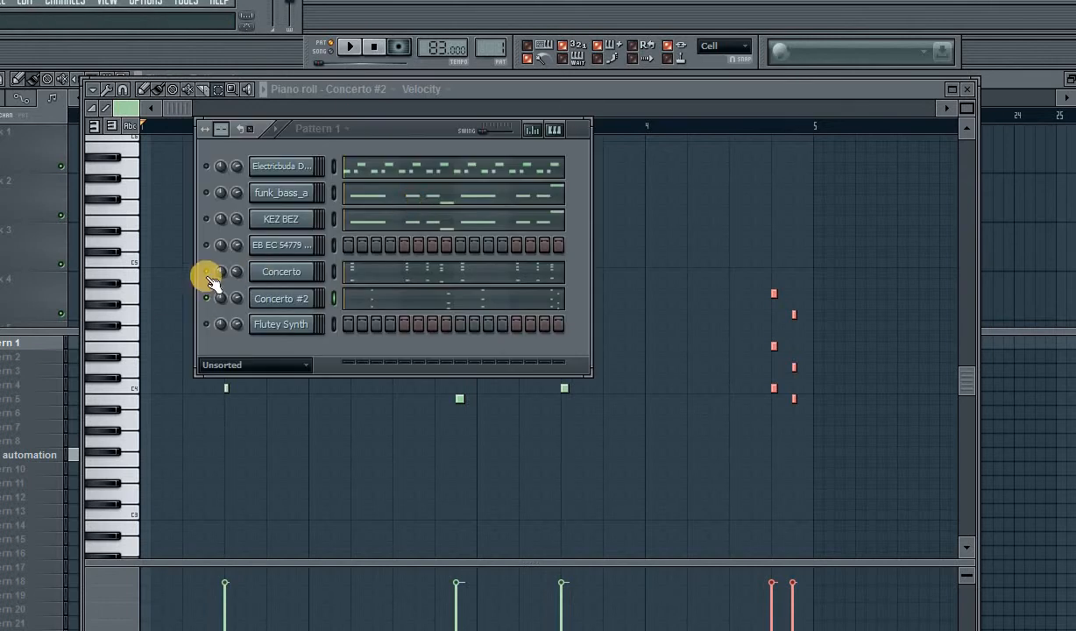
click(284, 299)
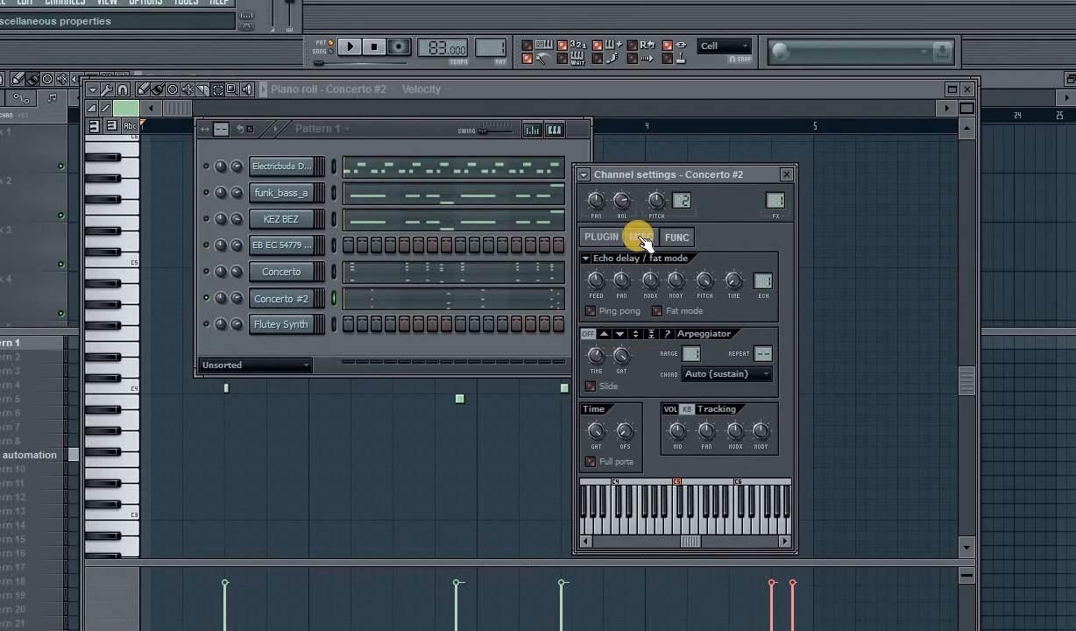
drag(598, 427, 593, 459)
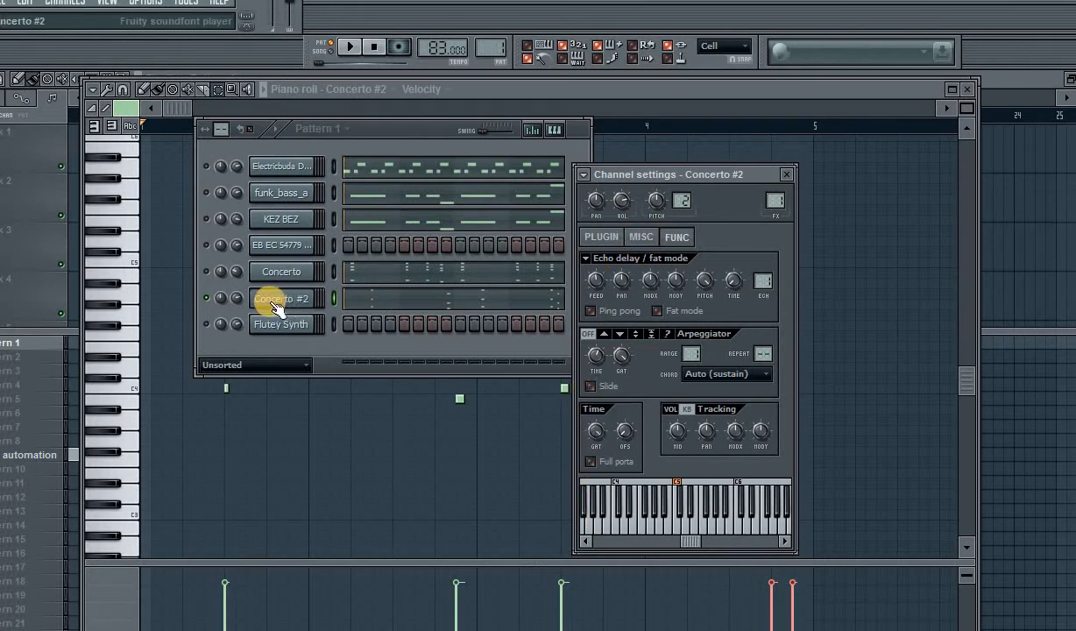
click(607, 103)
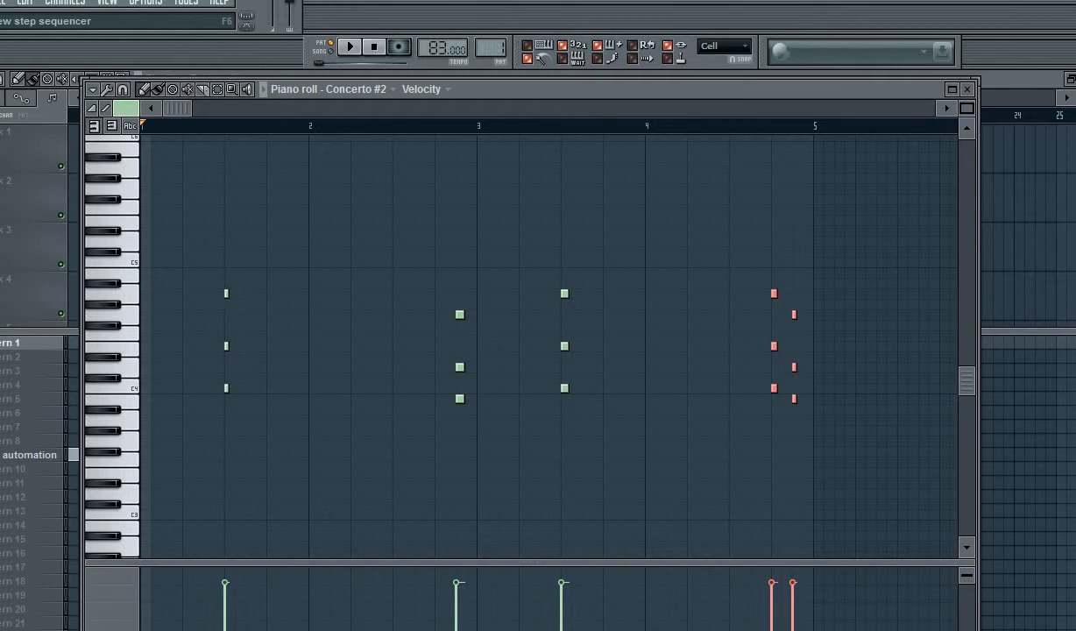
- Reopen Concerto #2's function settings and try its time gate and portamento options while the pattern plays
key(F6)
click(294, 298)
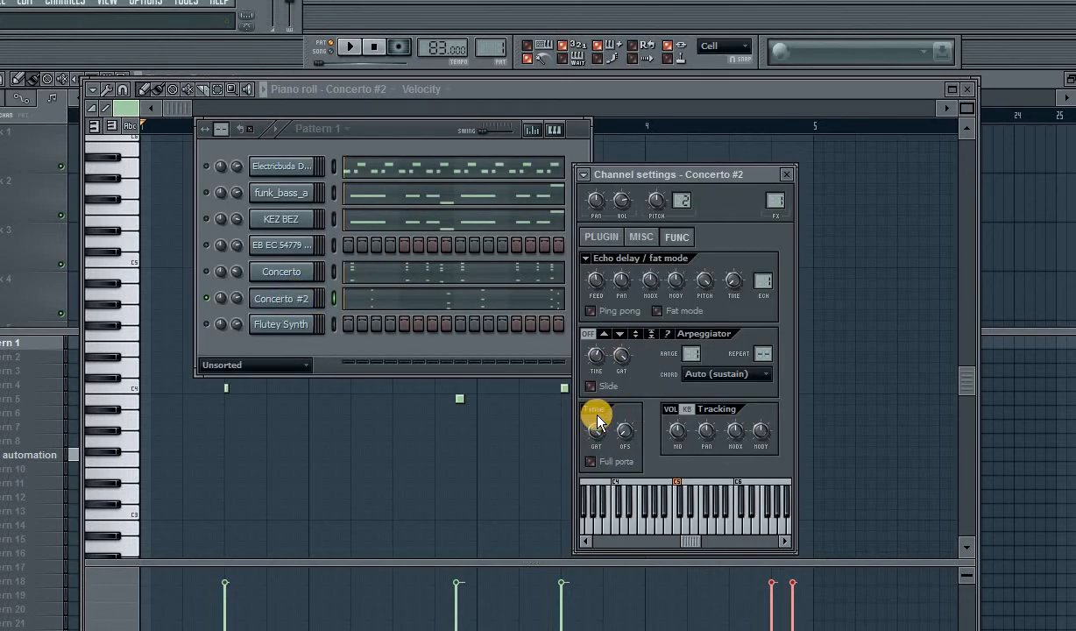
click(592, 466)
key(space)
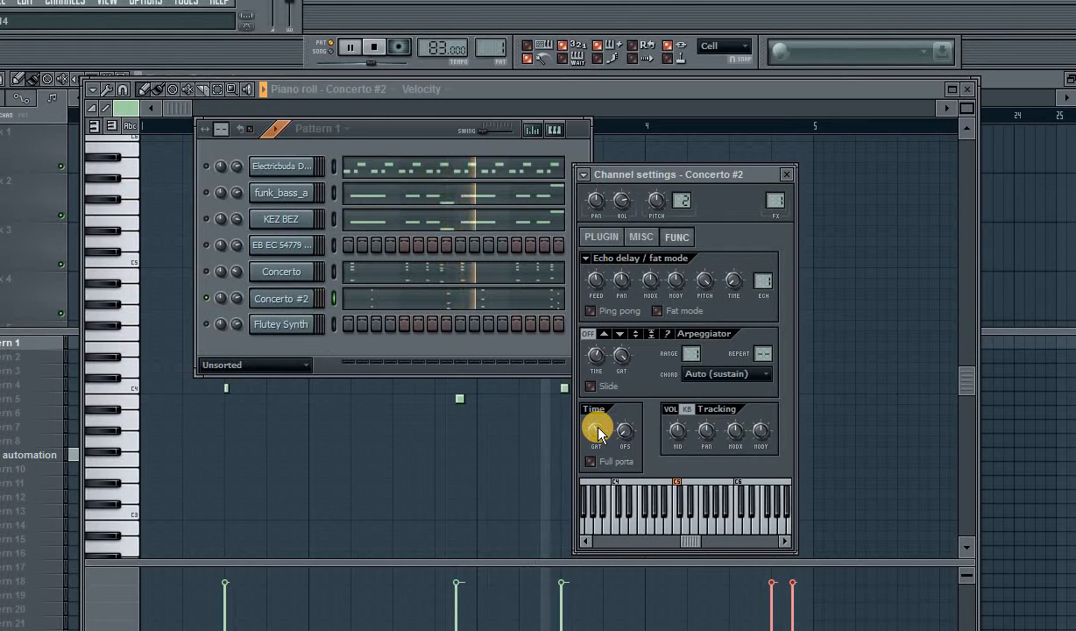
key(space)
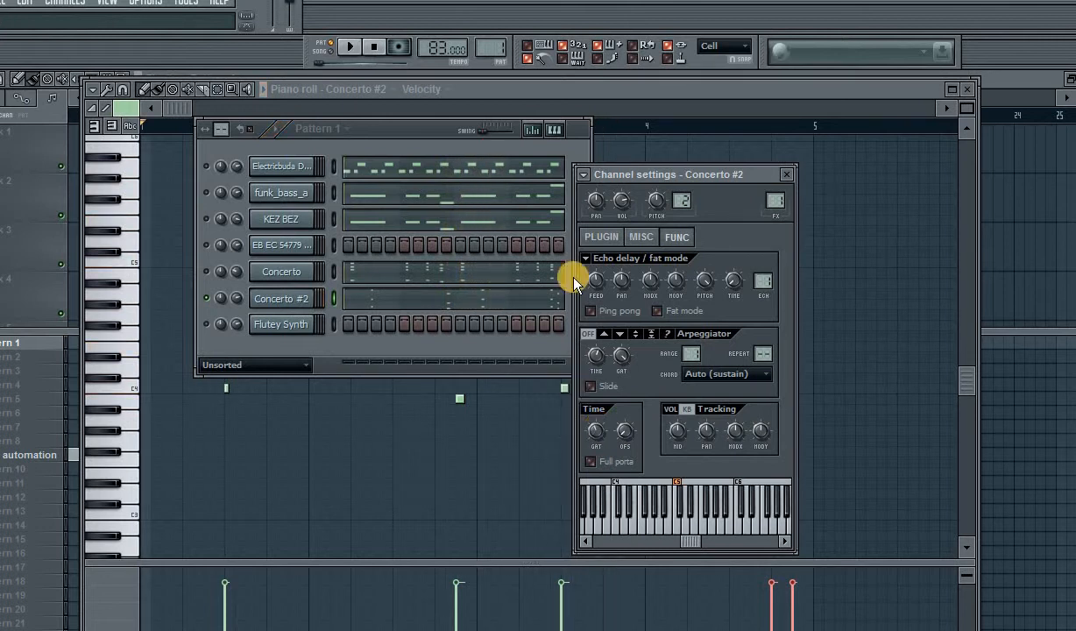
- Select all Concerto #2 notes in the piano roll and lengthen them to nearly one beat each
click(636, 89)
key(ctrl+a)
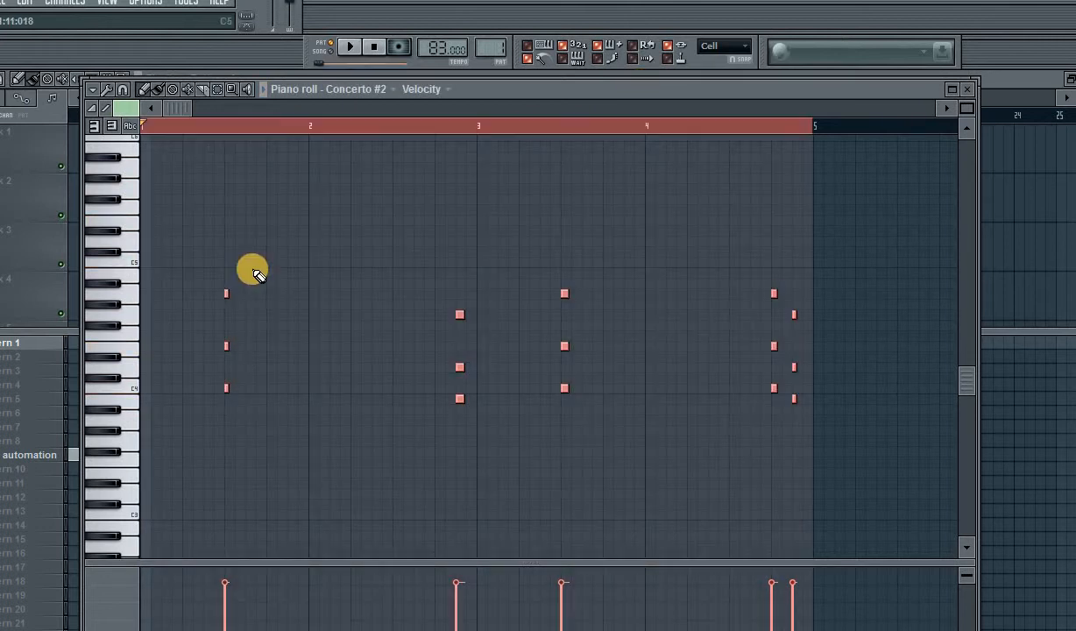
drag(230, 294, 259, 293)
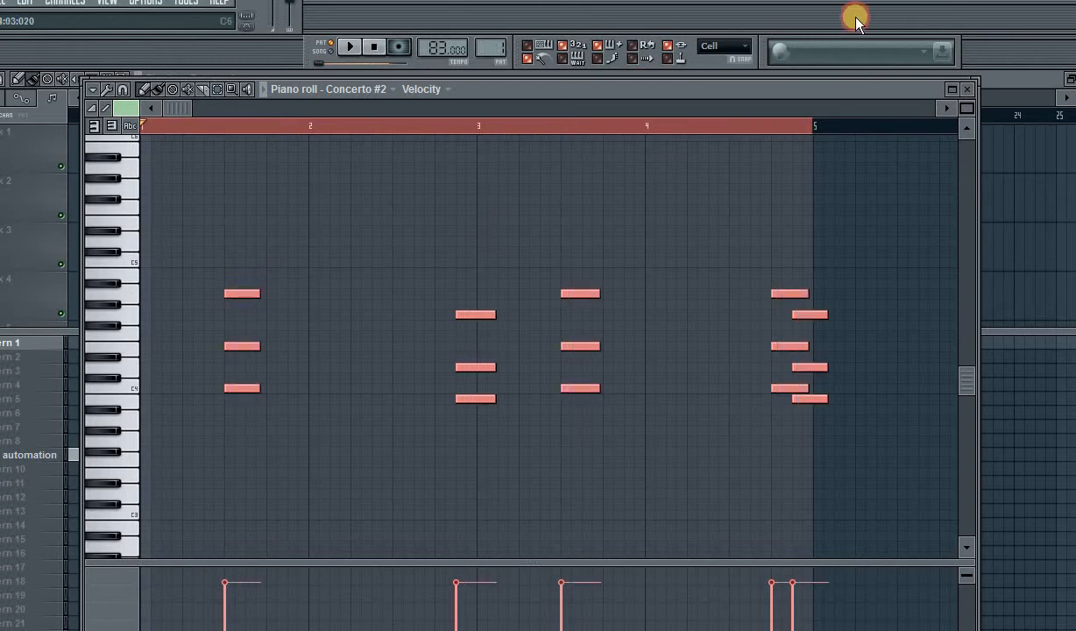
- Open Concerto #2's function settings and move the channel rack and settings window apart while the pattern plays
key(F6)
click(278, 299)
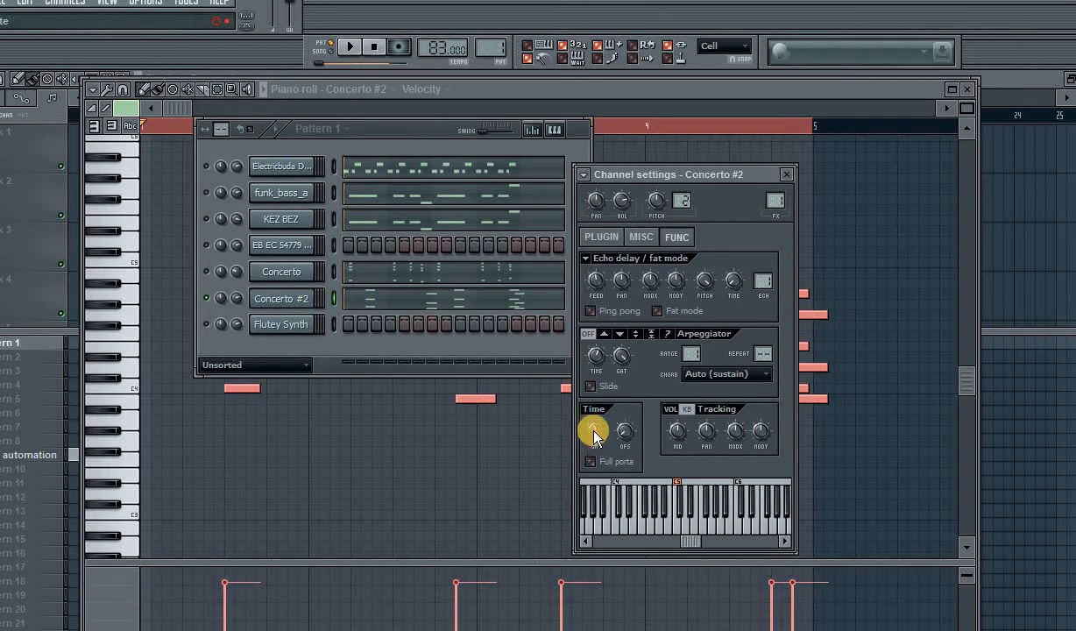
key(space)
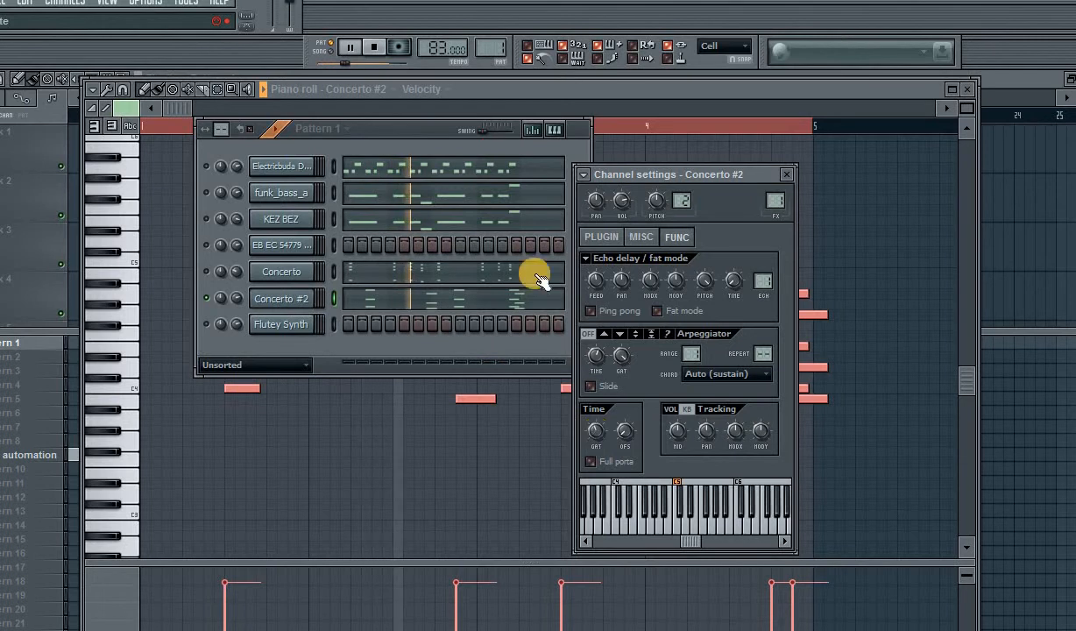
drag(451, 130, 328, 470)
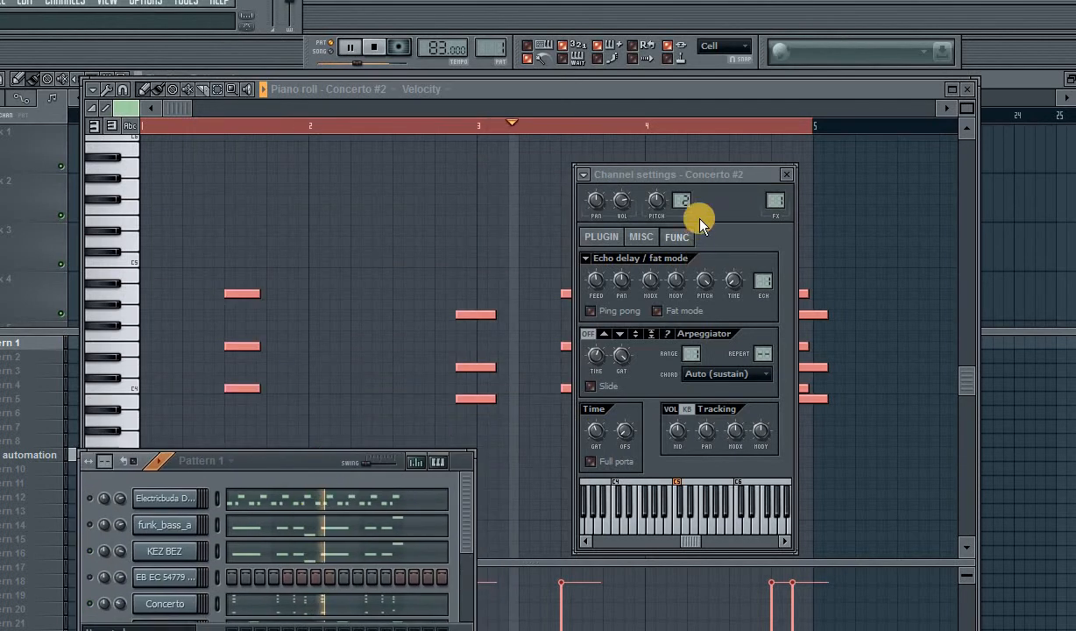
drag(718, 172, 846, 168)
key(space)
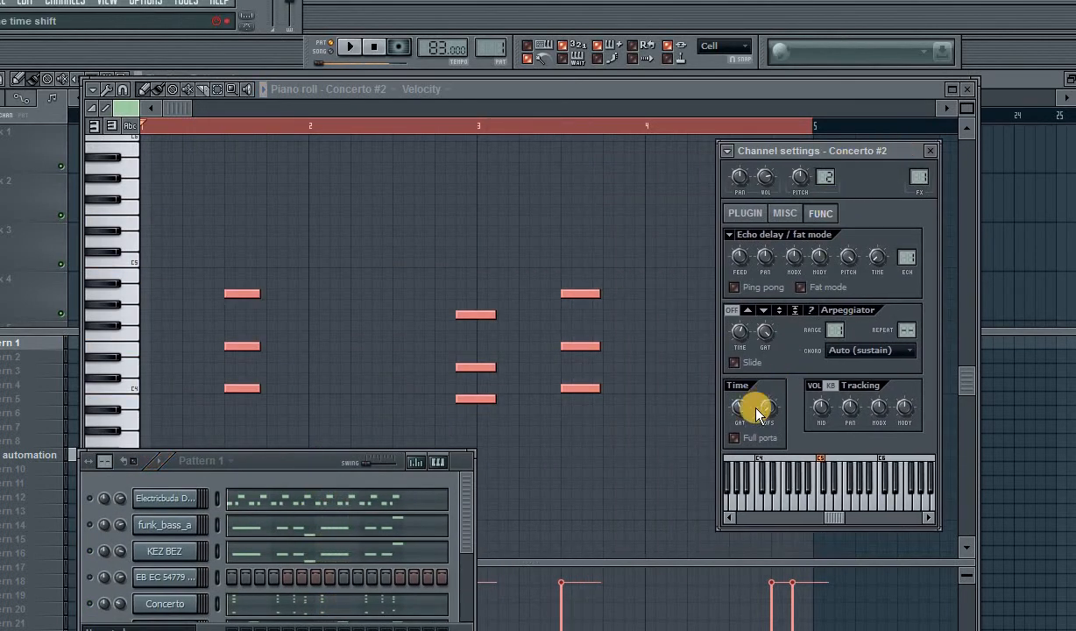
- Try Concerto #2's time gate setting while playing the pattern, keeping the Concerto #2 channel in view
click(730, 307)
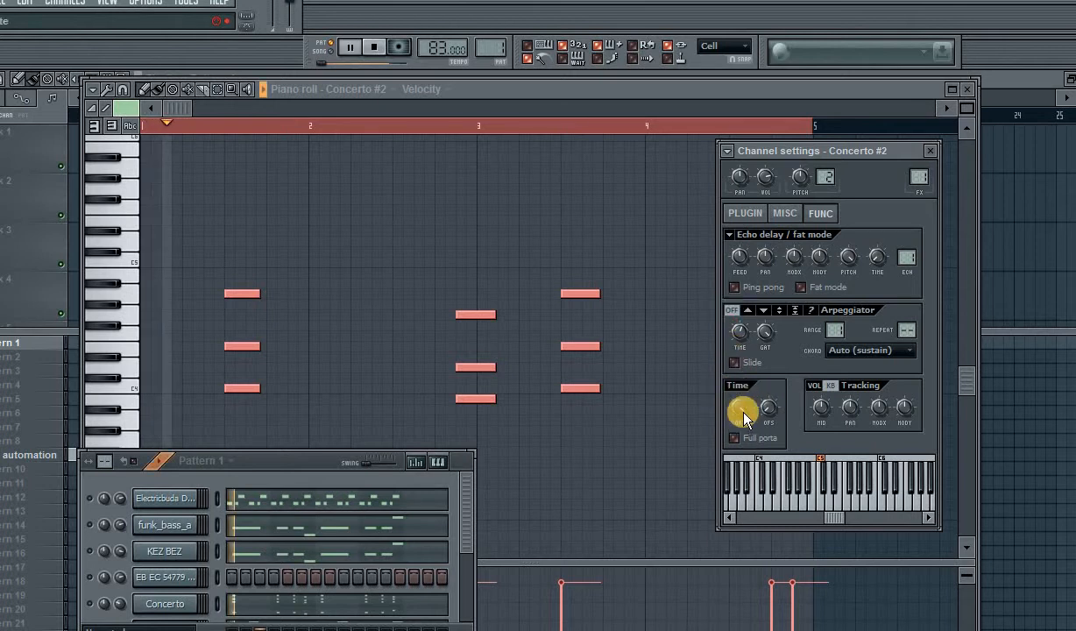
key(space)
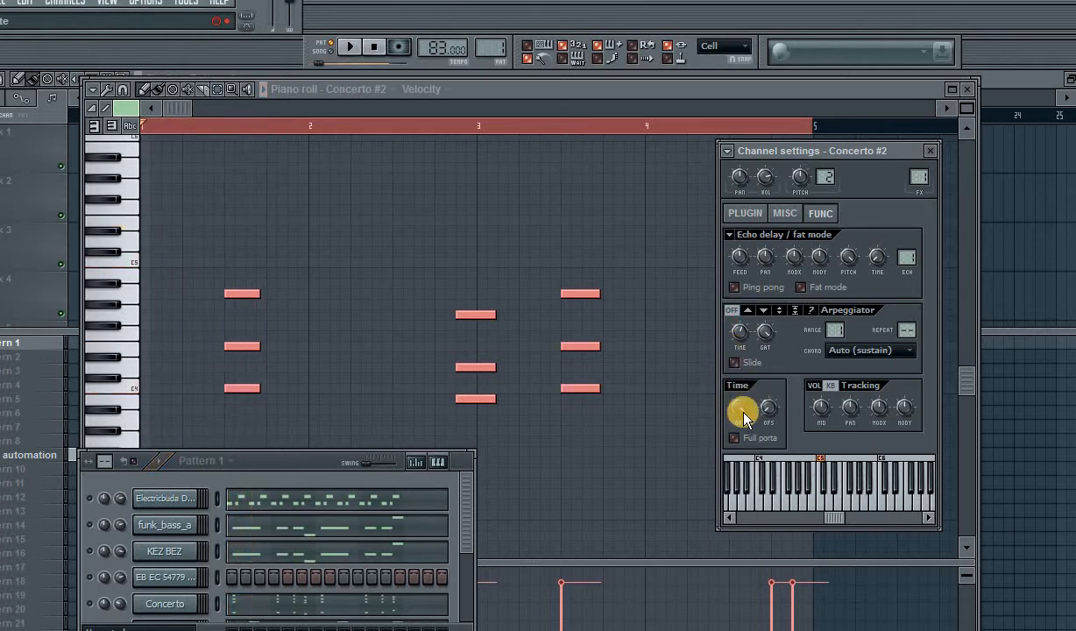
click(740, 406)
click(735, 469)
drag(294, 462, 370, 425)
key(space)
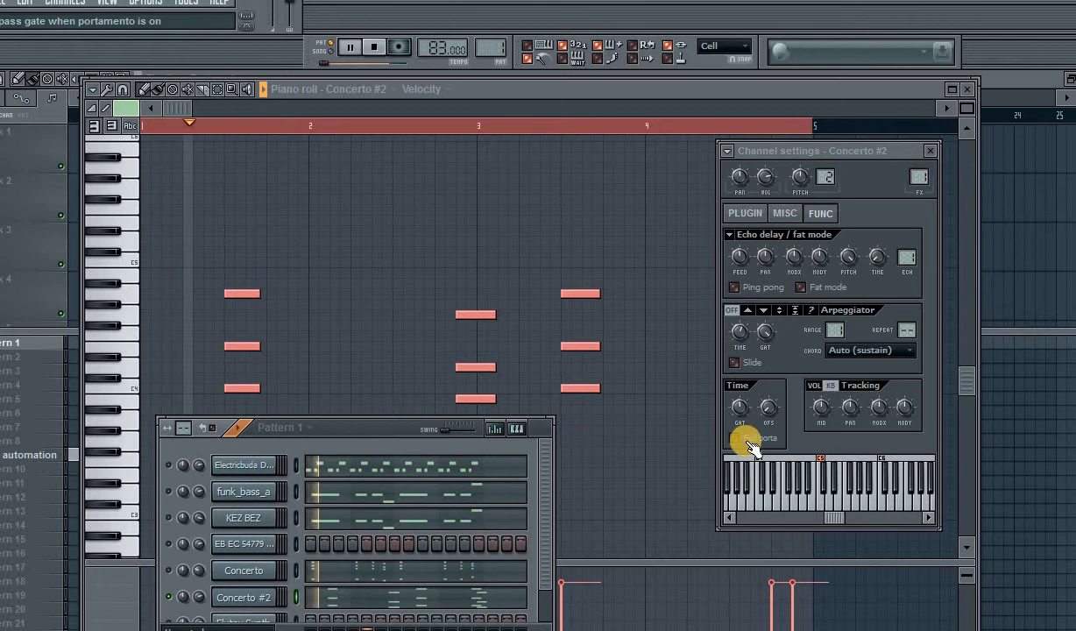
click(741, 408)
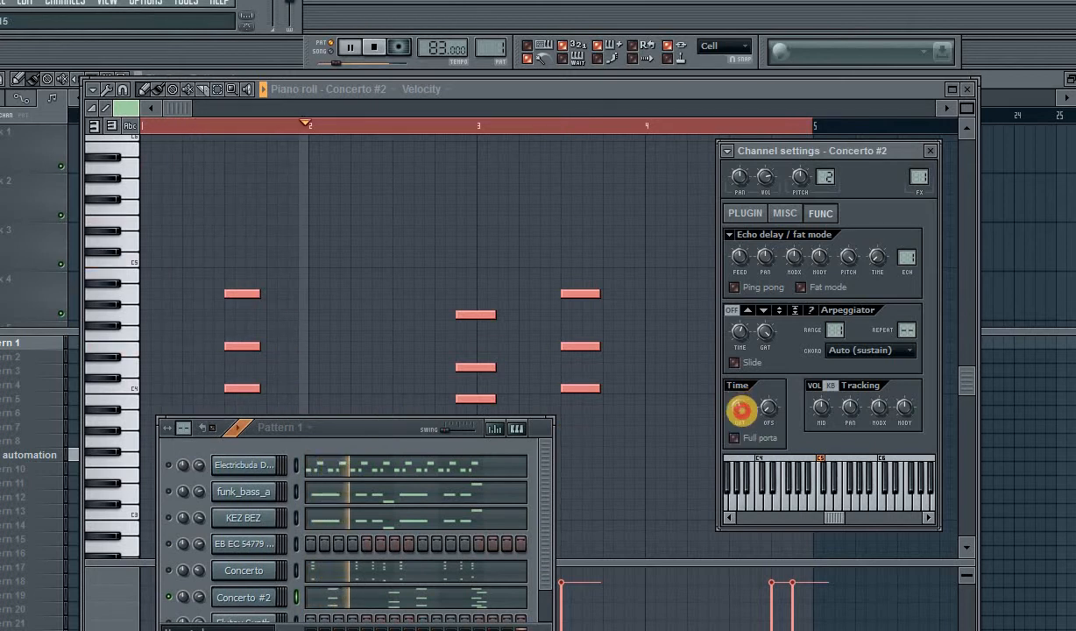
- Return to Concerto #2's piano roll, deselect all notes and stop playback
drag(391, 432, 542, 179)
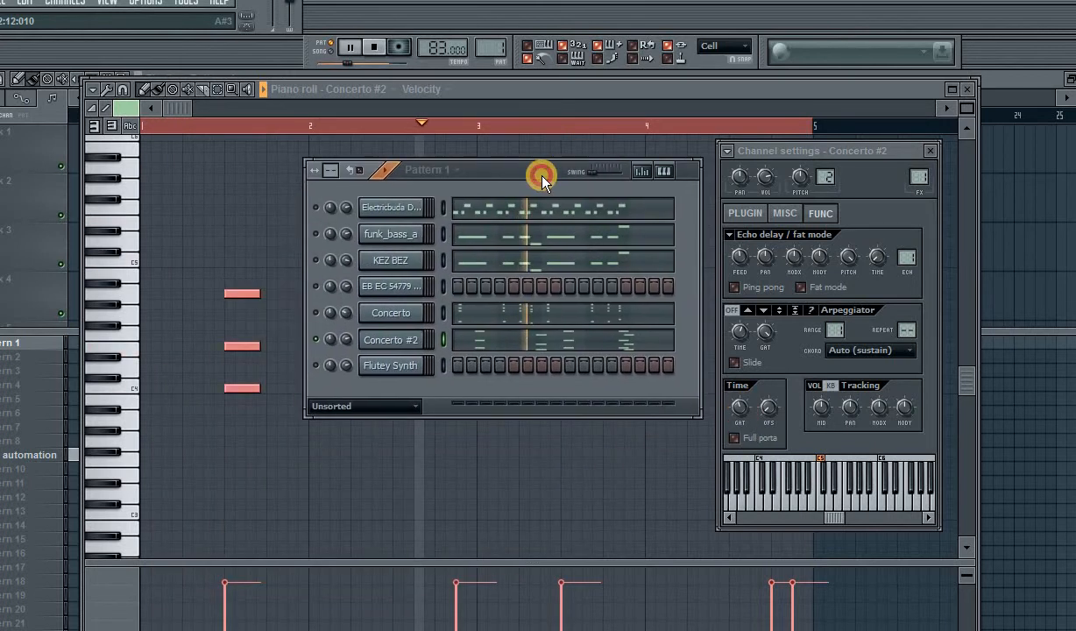
click(704, 89)
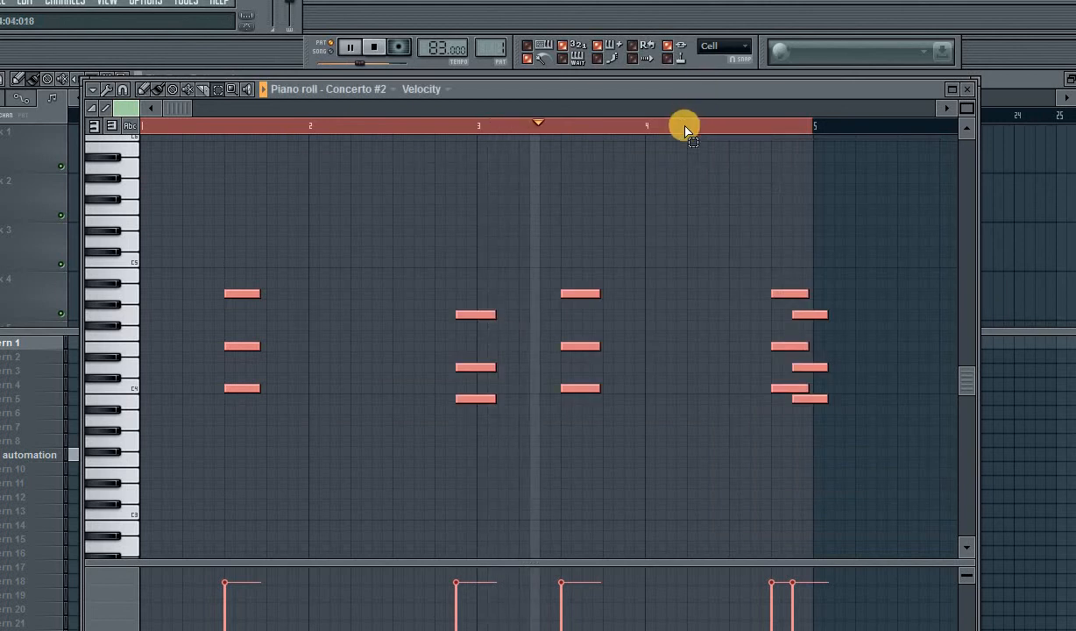
click(685, 130)
click(787, 2)
key(space)
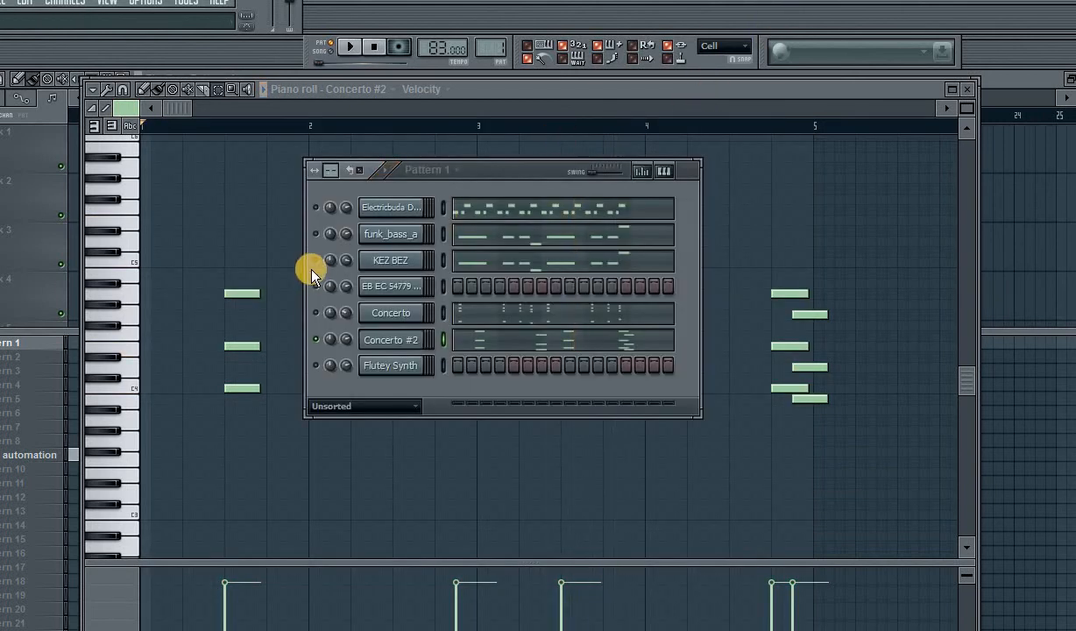
- Unmute the funk_bass_a, KEZ BEZ and Concerto channels and play them together with Concerto #2
click(316, 233)
key(space)
click(316, 286)
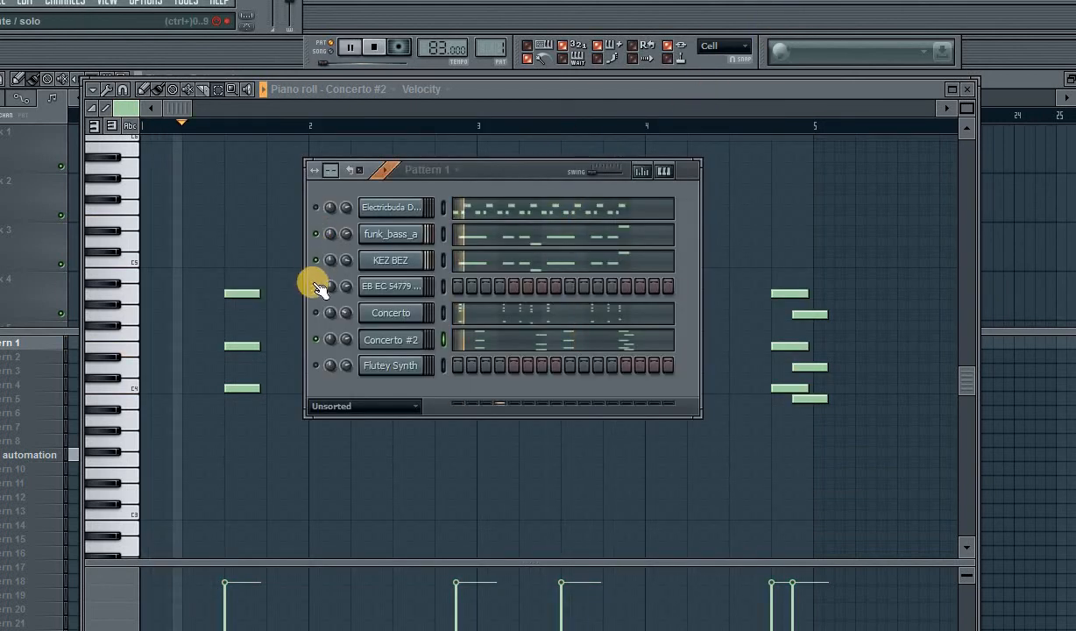
click(316, 312)
key(space)
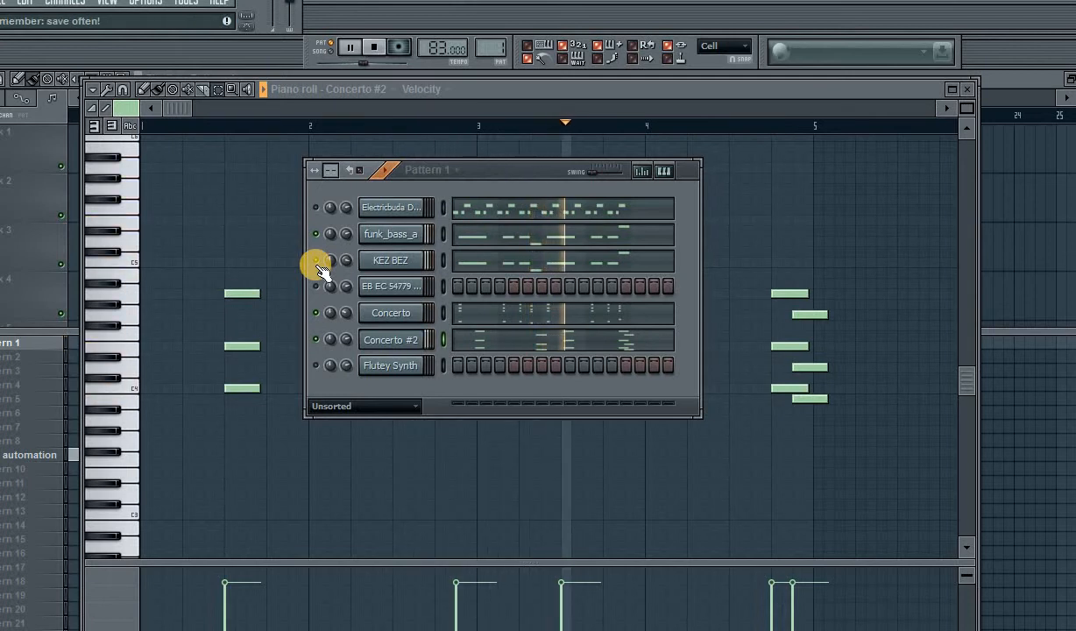
- Shorten the three notes of Concerto #2's final chord so they end just before bar 5
click(864, 308)
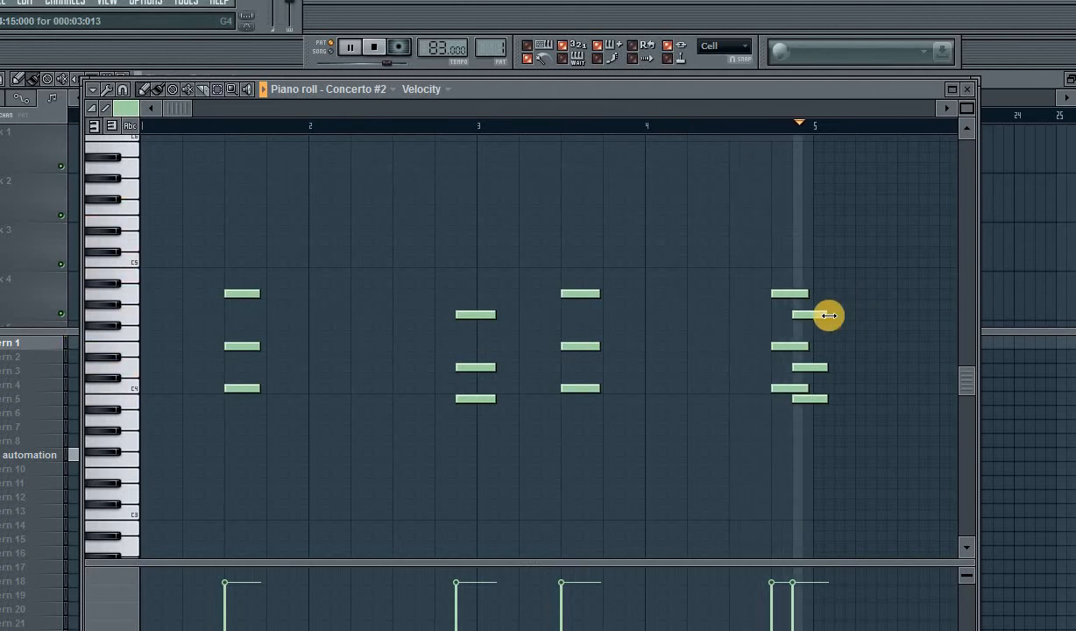
key(space)
drag(813, 318, 806, 316)
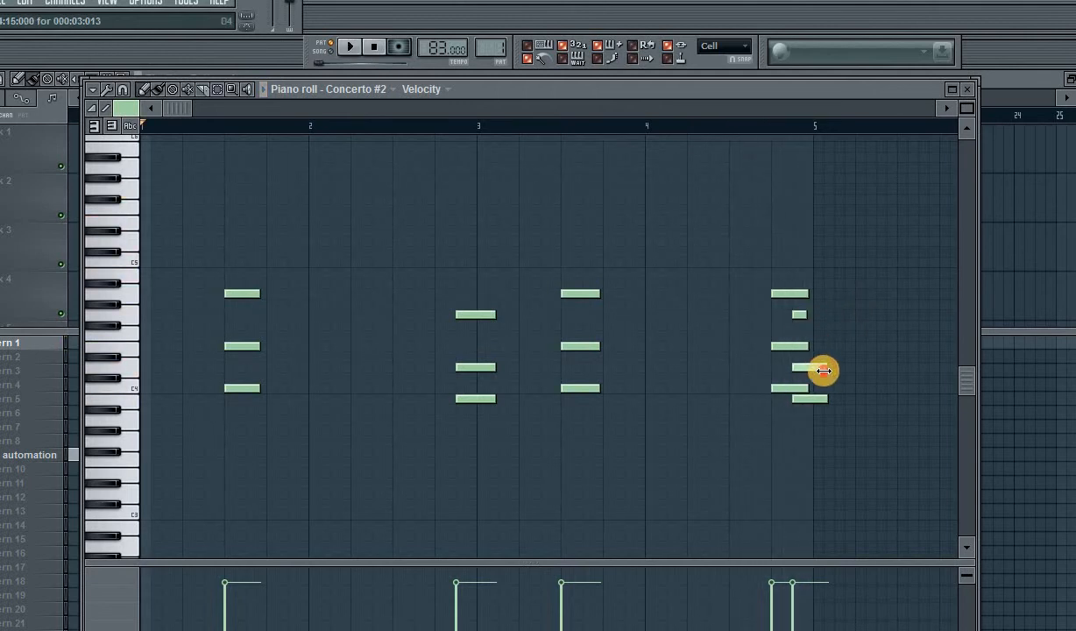
drag(809, 372, 806, 369)
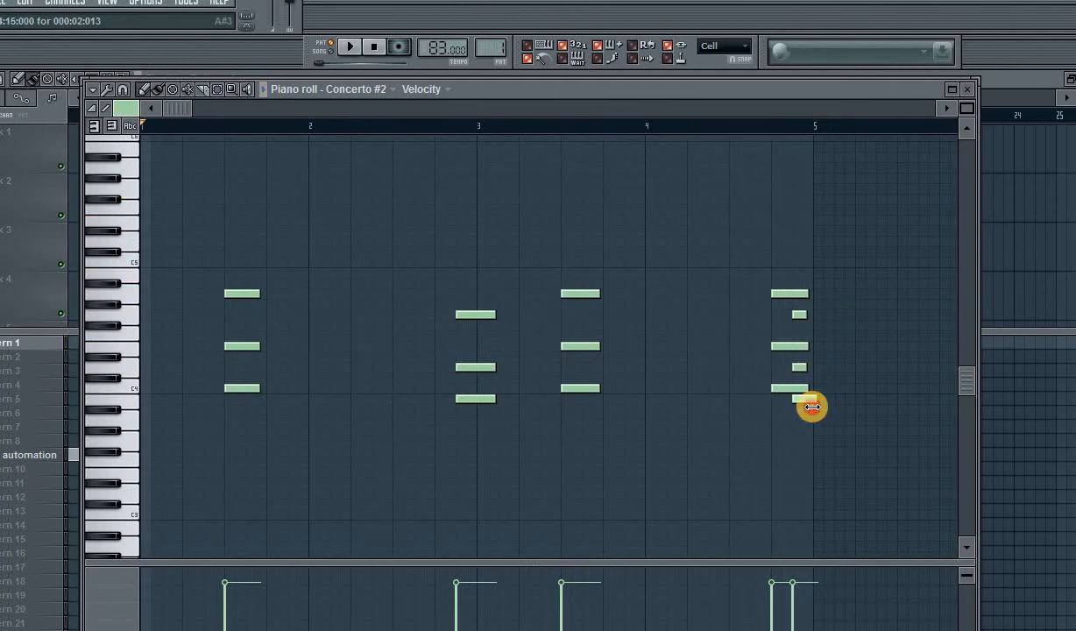
- Close the piano roll, unmute the Electricbuda drum channel and play the full pattern
click(967, 88)
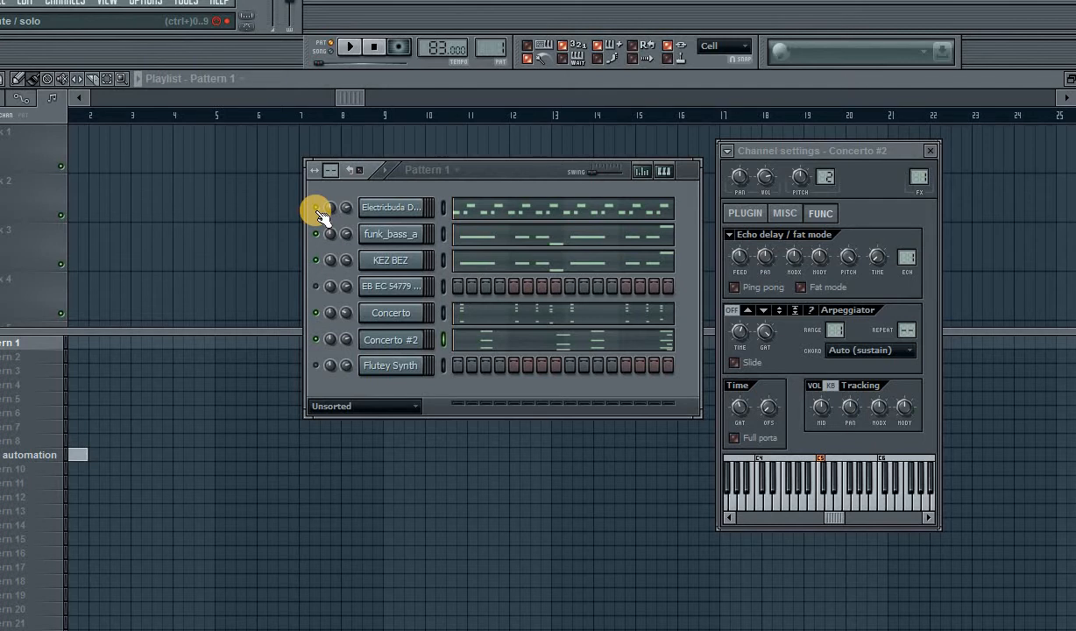
drag(506, 174, 444, 153)
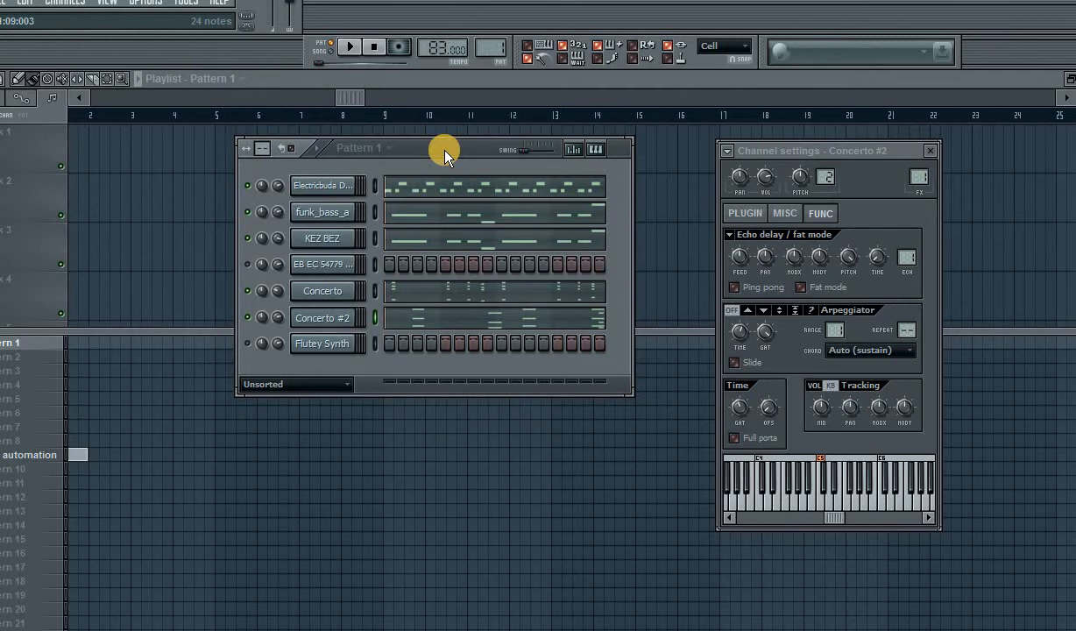
key(space)
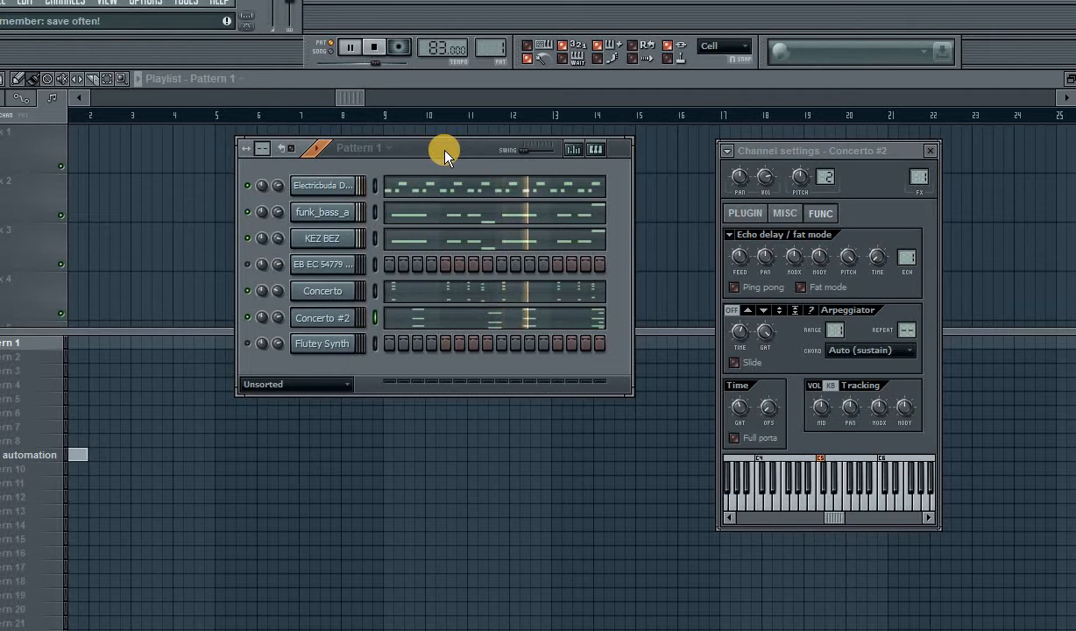
key(space)
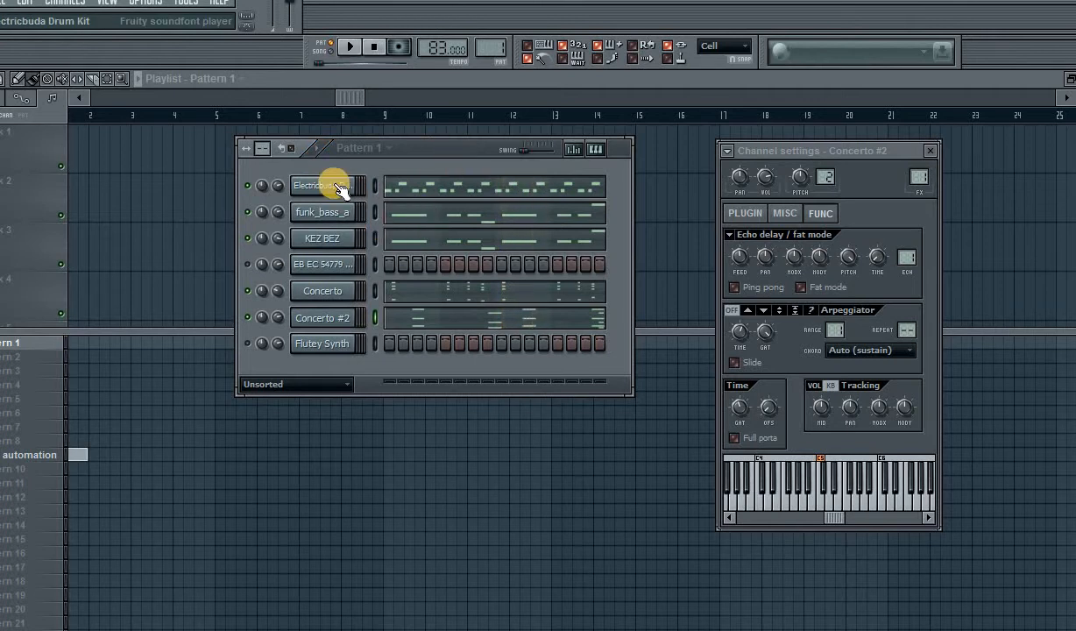
- Open the Electricbuda Drum Kit's piano roll and audition its sounds across the keyboard for replacement drum hits
click(403, 188)
click(198, 352)
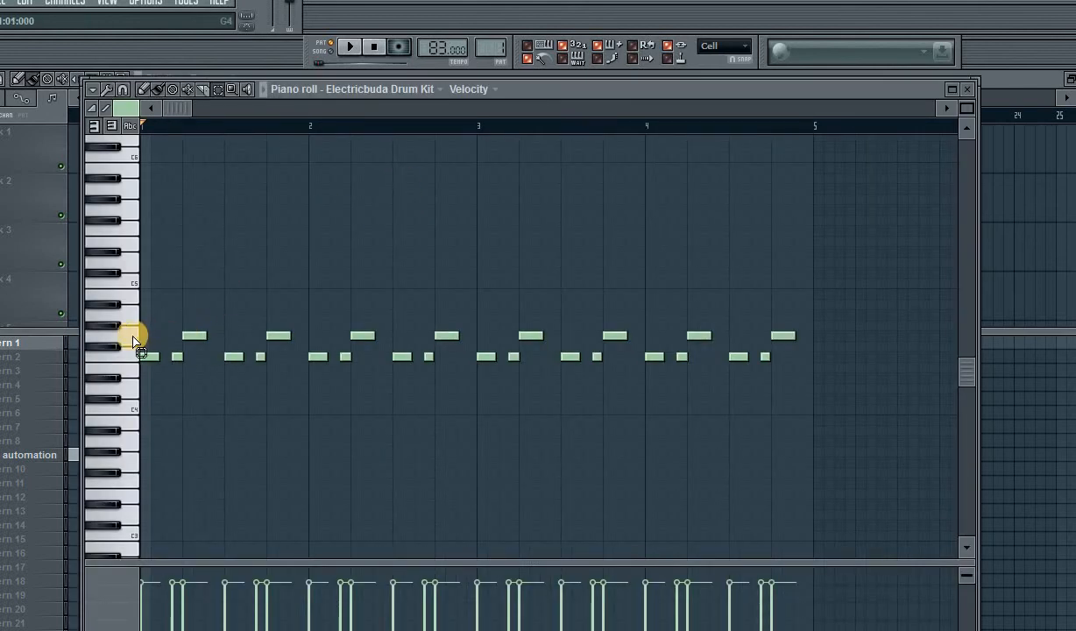
click(128, 352)
click(127, 360)
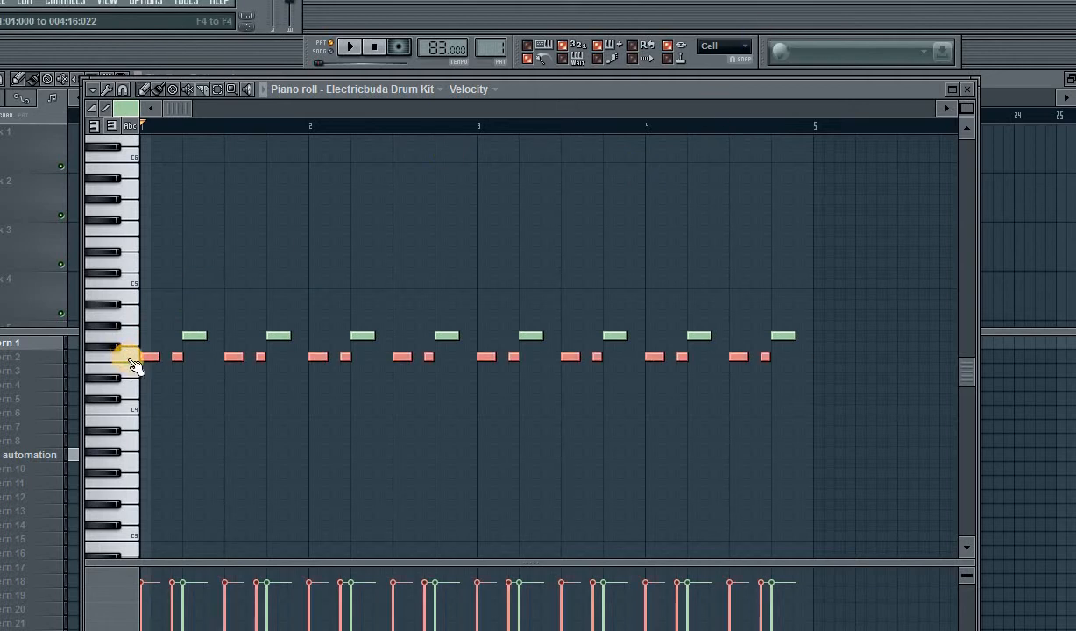
click(144, 411)
right_click(149, 410)
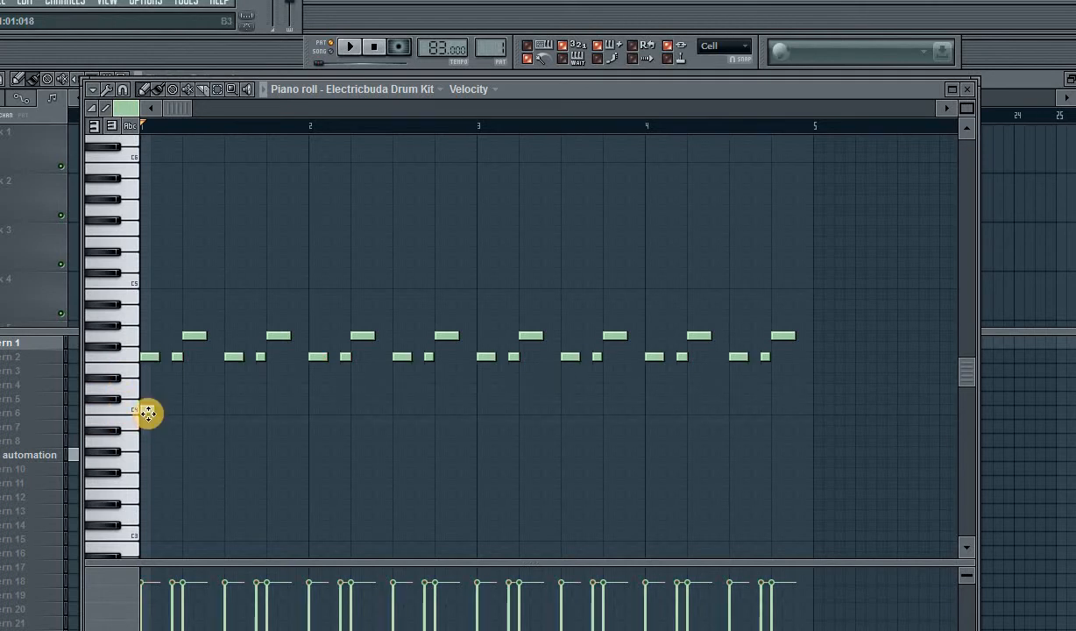
drag(130, 298, 129, 282)
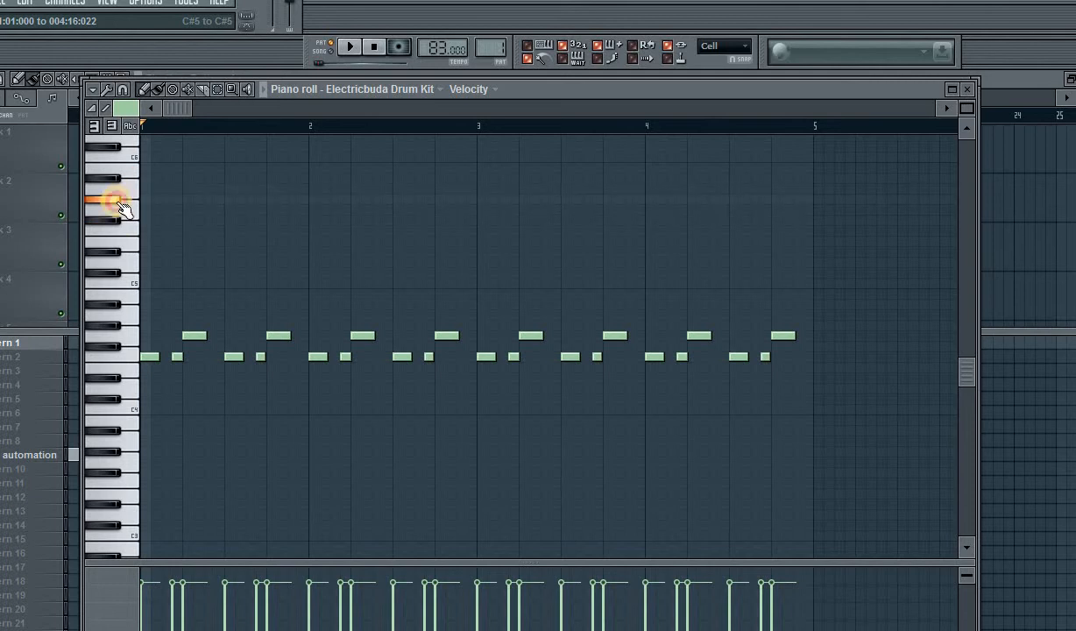
drag(122, 209, 133, 248)
- Compare the G4 drum sound with F5, and move all G4 hits up to F5
double_click(133, 337)
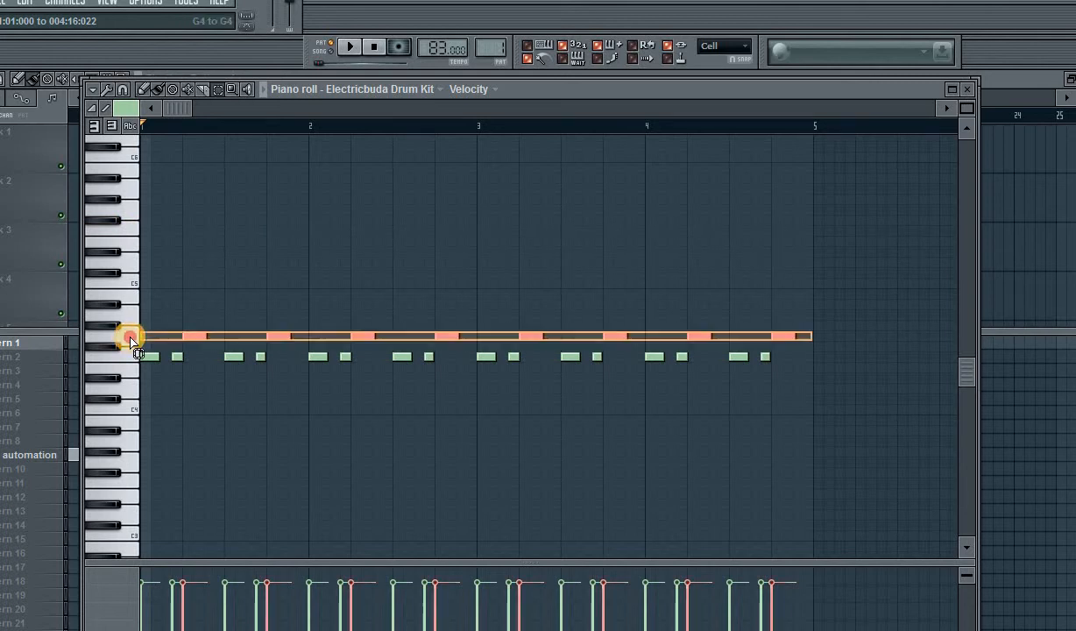
double_click(134, 234)
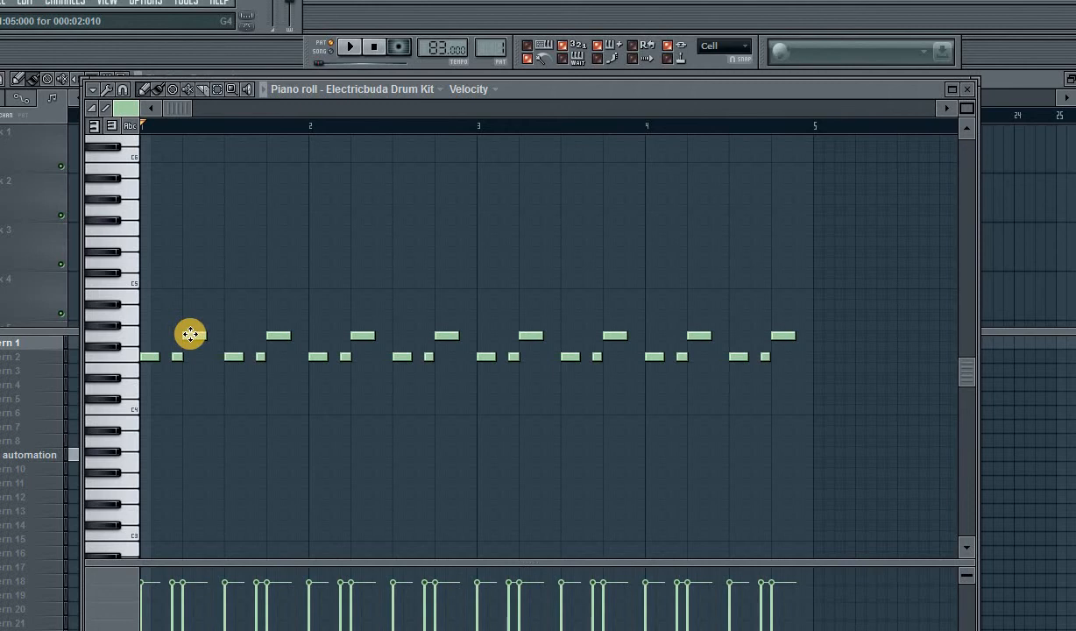
double_click(130, 336)
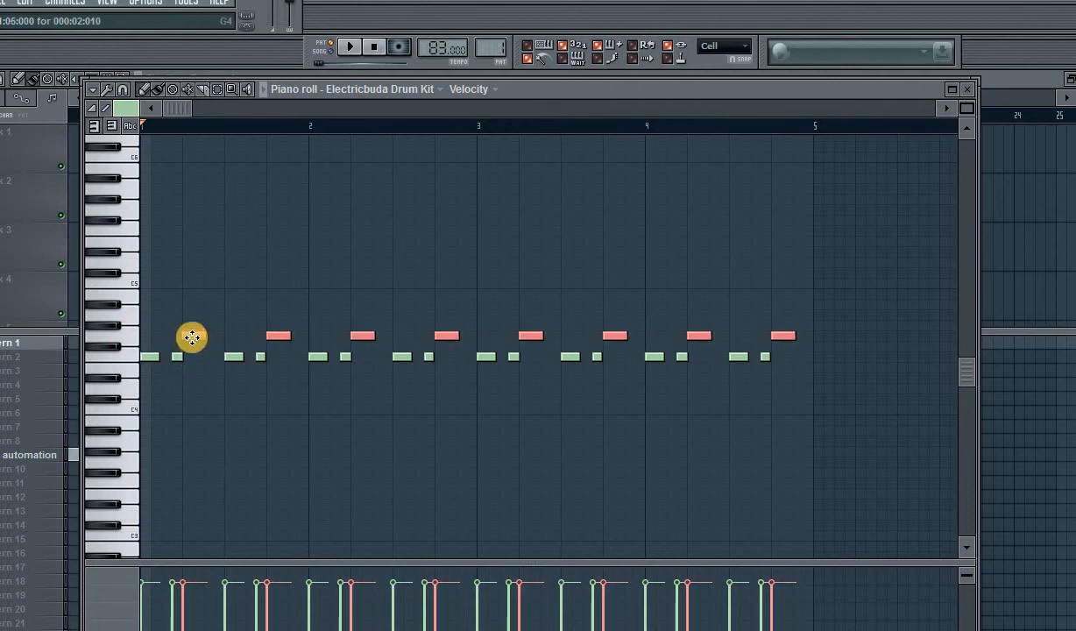
drag(192, 338, 191, 230)
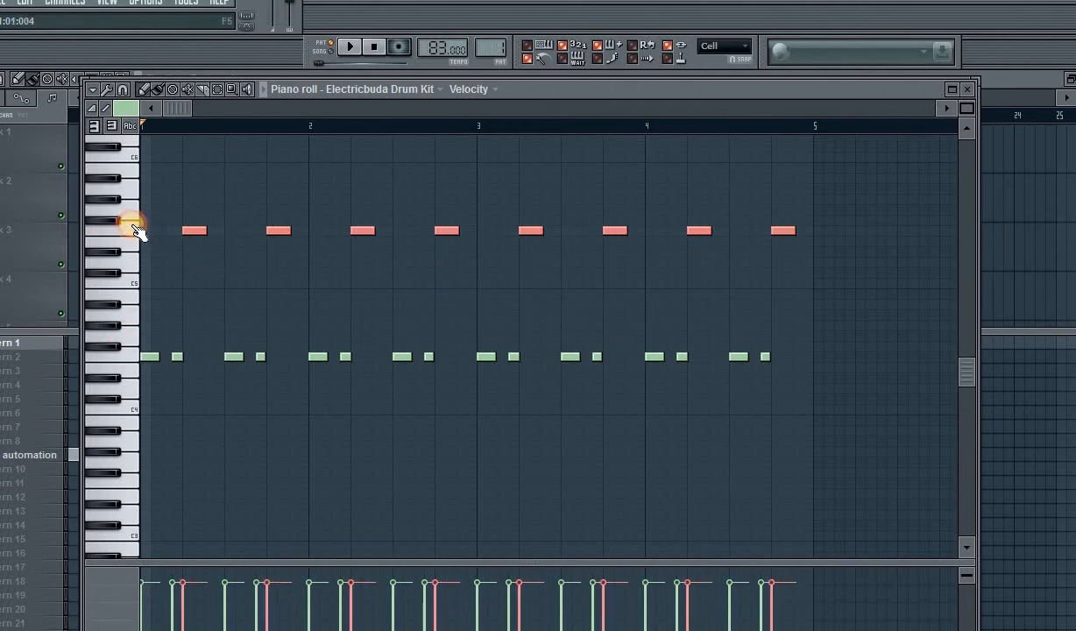
- Audition the lower drum sounds and move all F4 hits down to F3
double_click(130, 391)
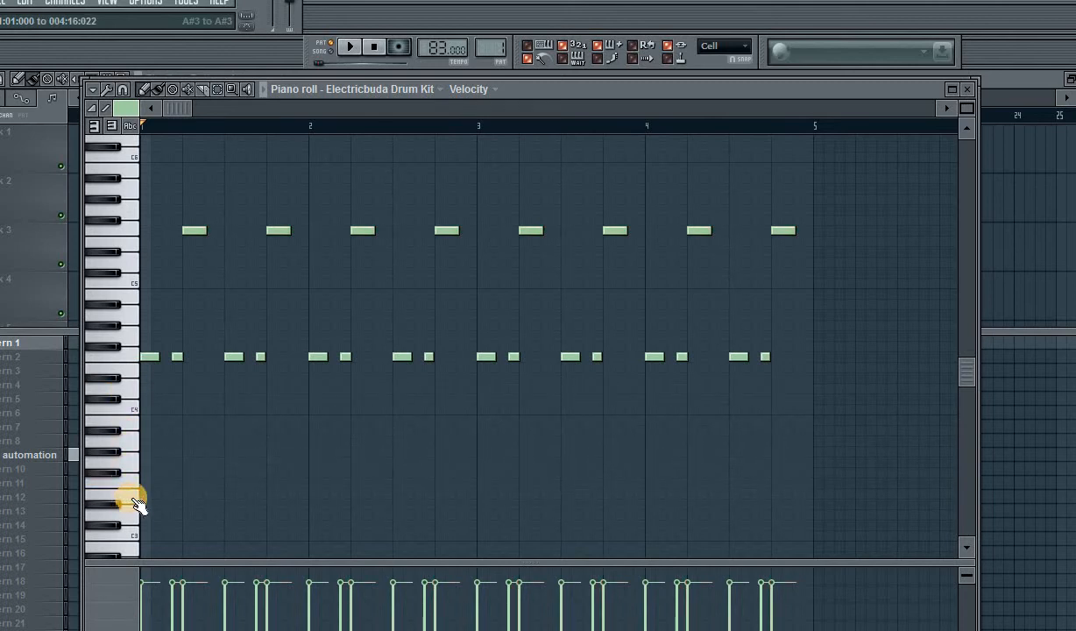
double_click(127, 356)
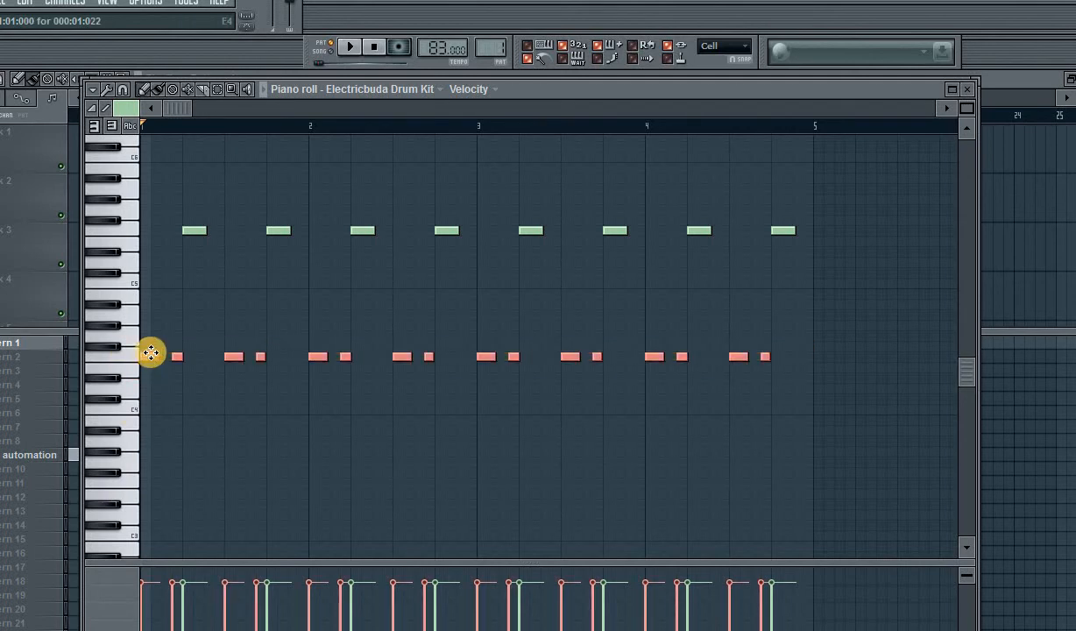
drag(150, 357, 142, 481)
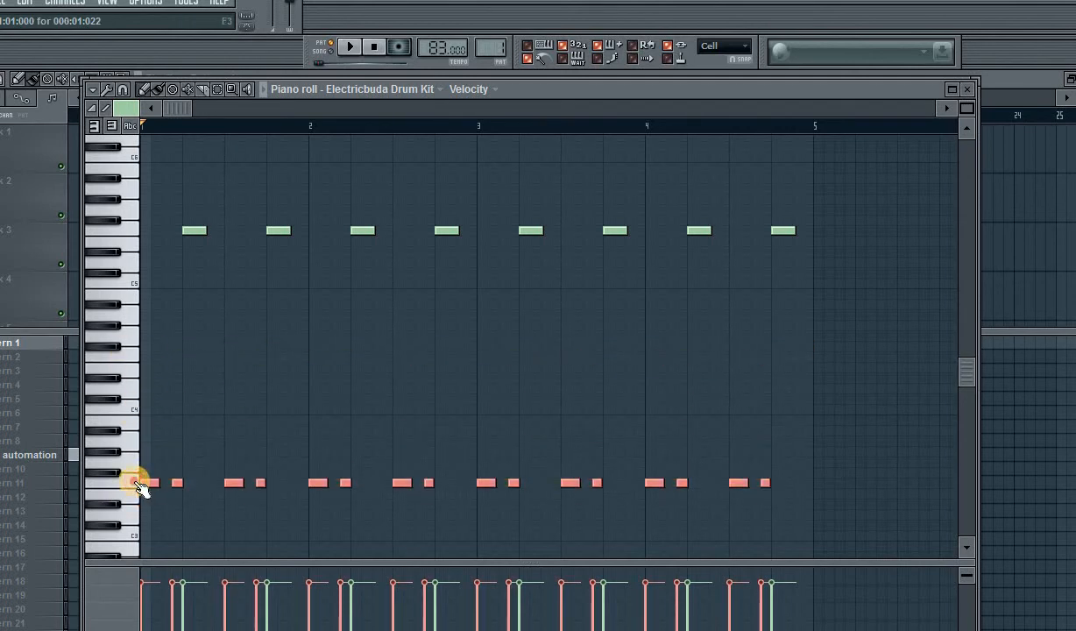
- Play the revised drum pattern, deselect its notes and return to the channel rack
key(space)
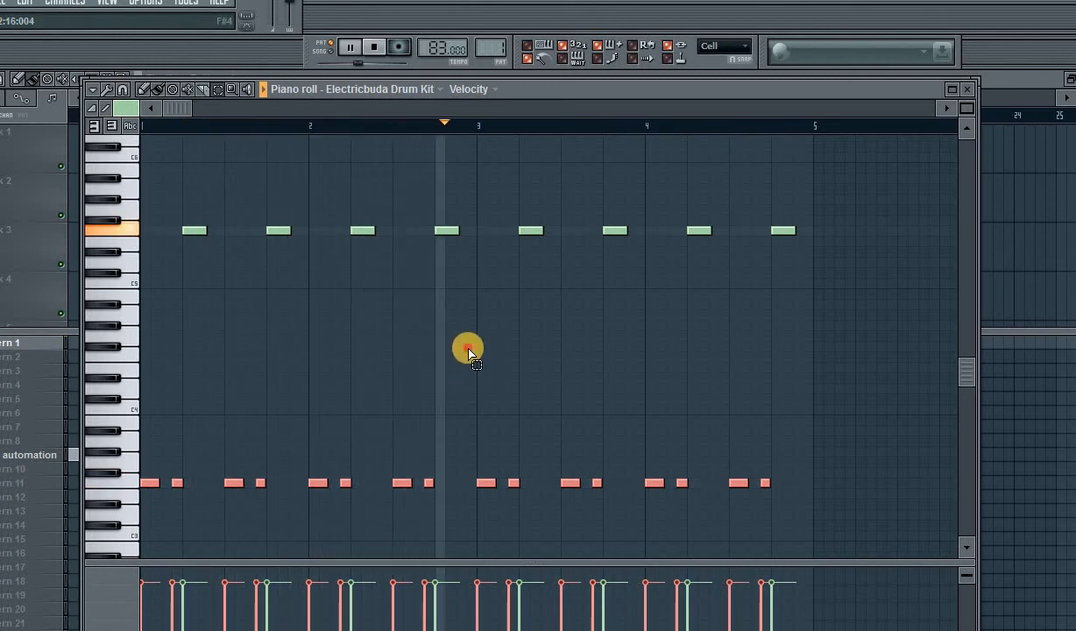
key(ctrl+d)
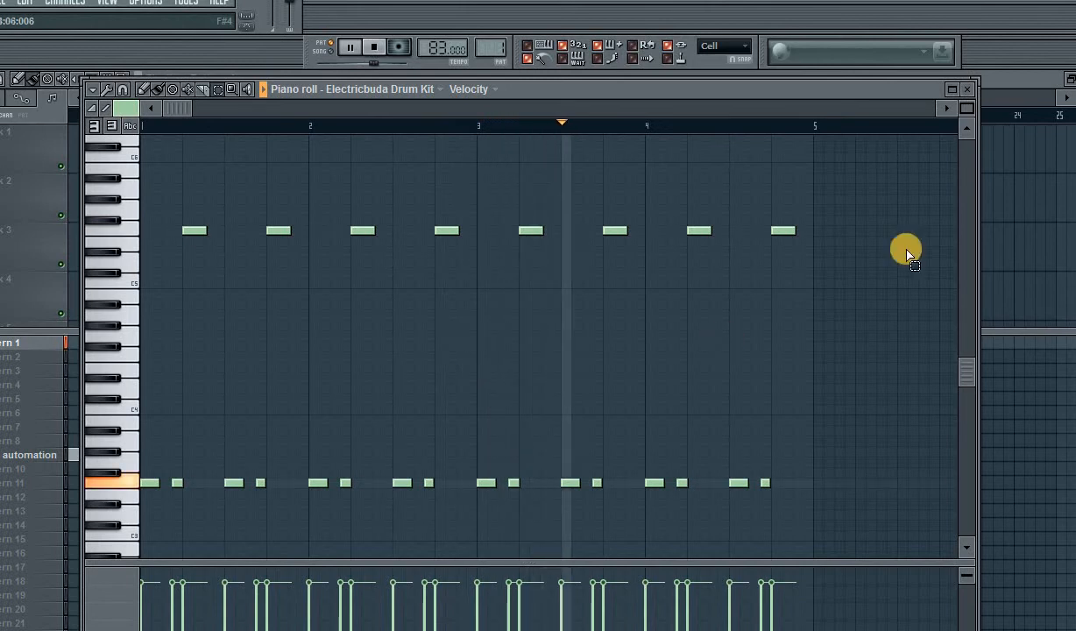
click(962, 90)
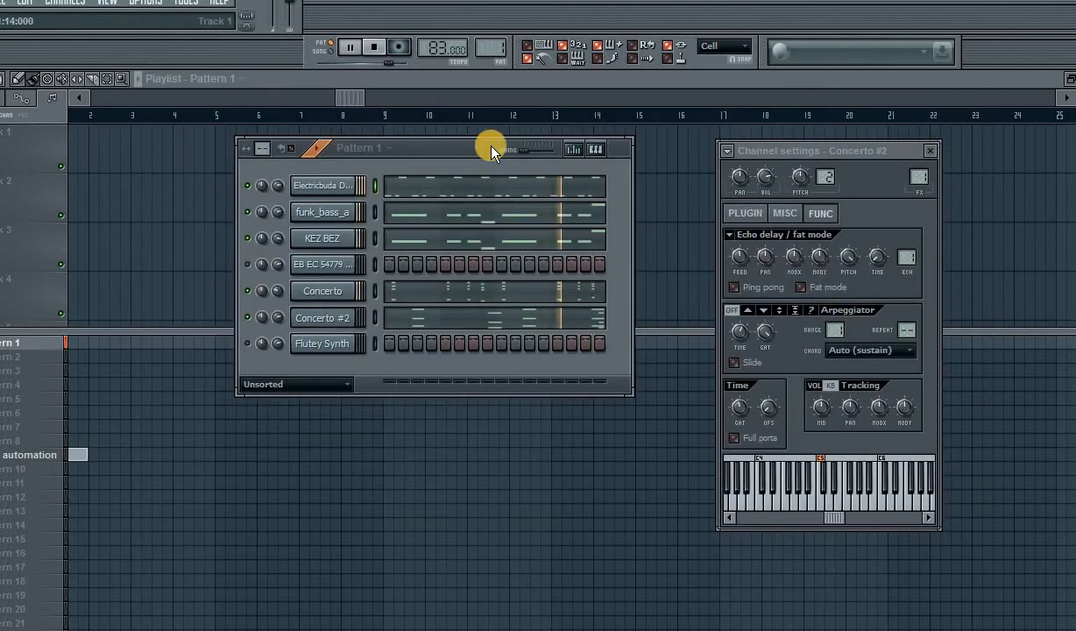
drag(479, 152, 448, 136)
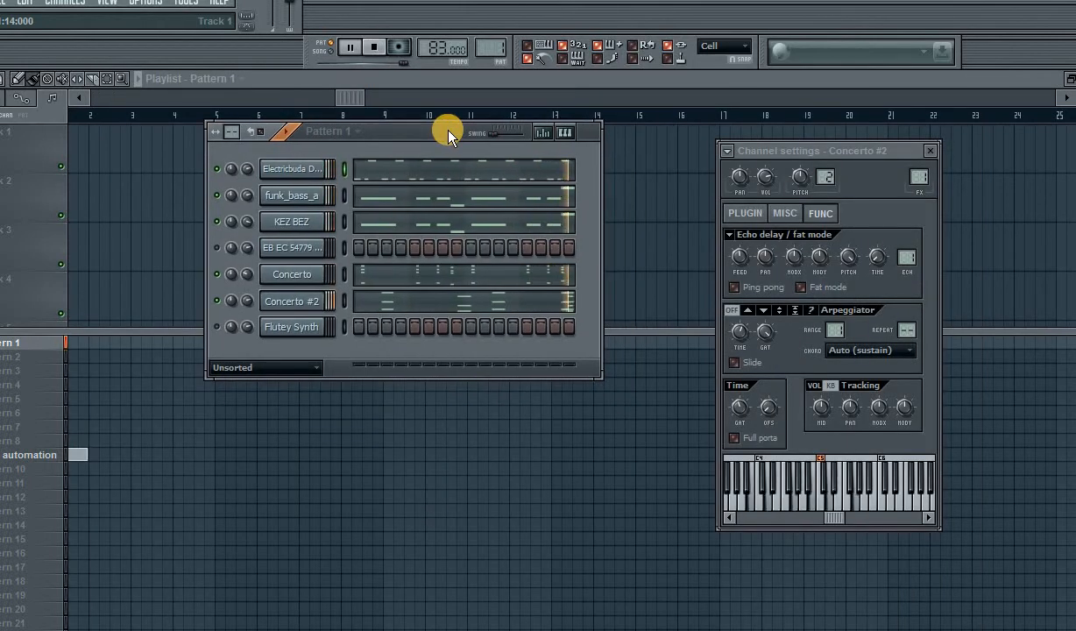
key(space)
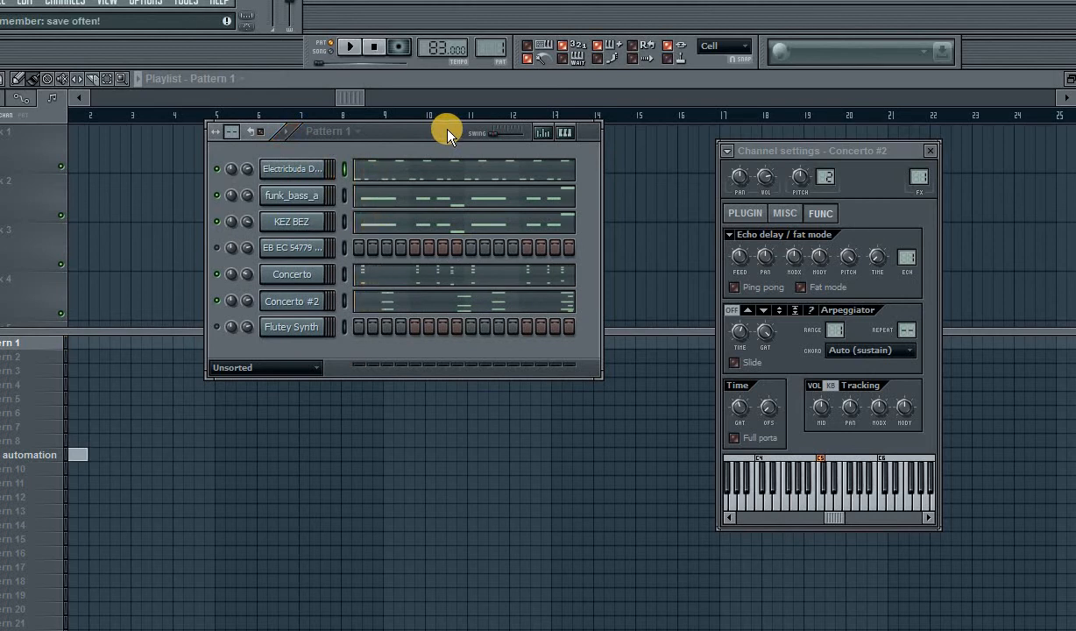
click(369, 169)
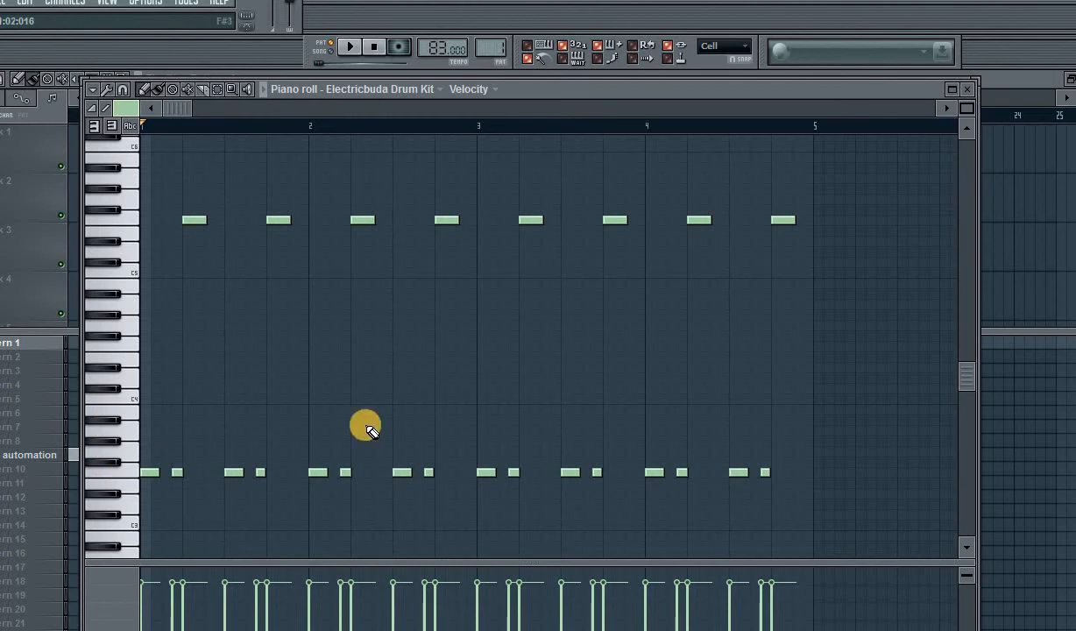
click(969, 90)
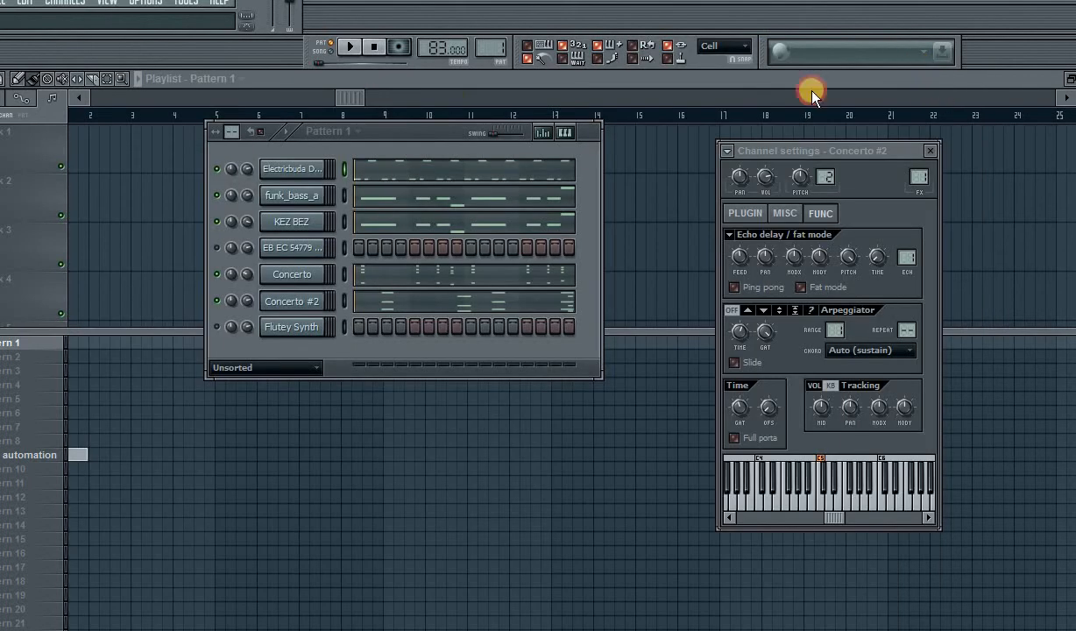
click(298, 172)
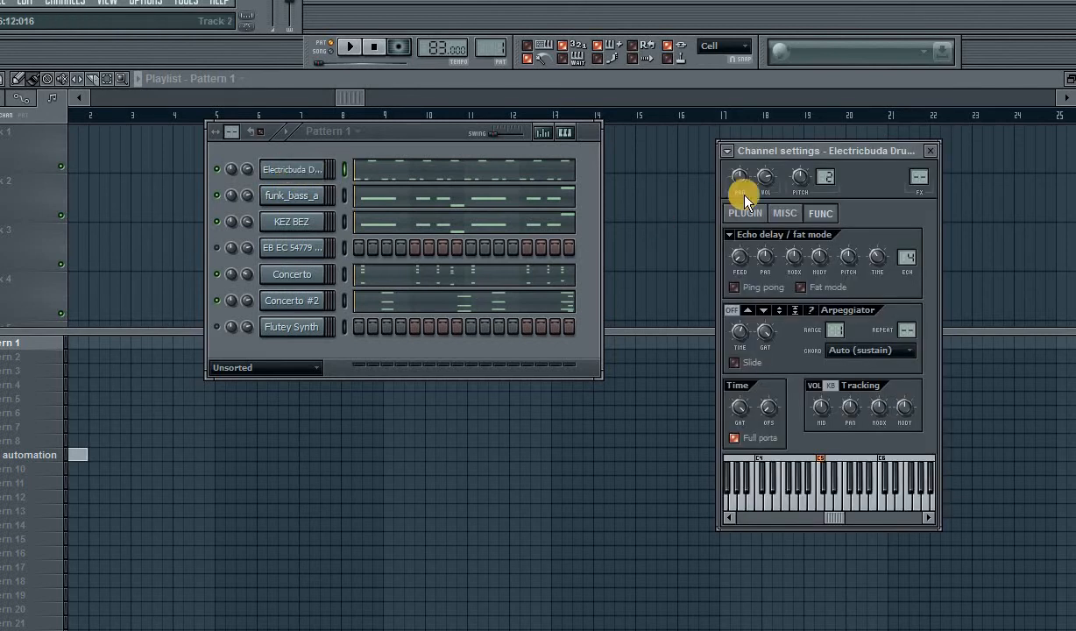
mouse_move(826, 176)
mouse_down()
mouse_move(826, 202)
mouse_move(825, 177)
mouse_up()
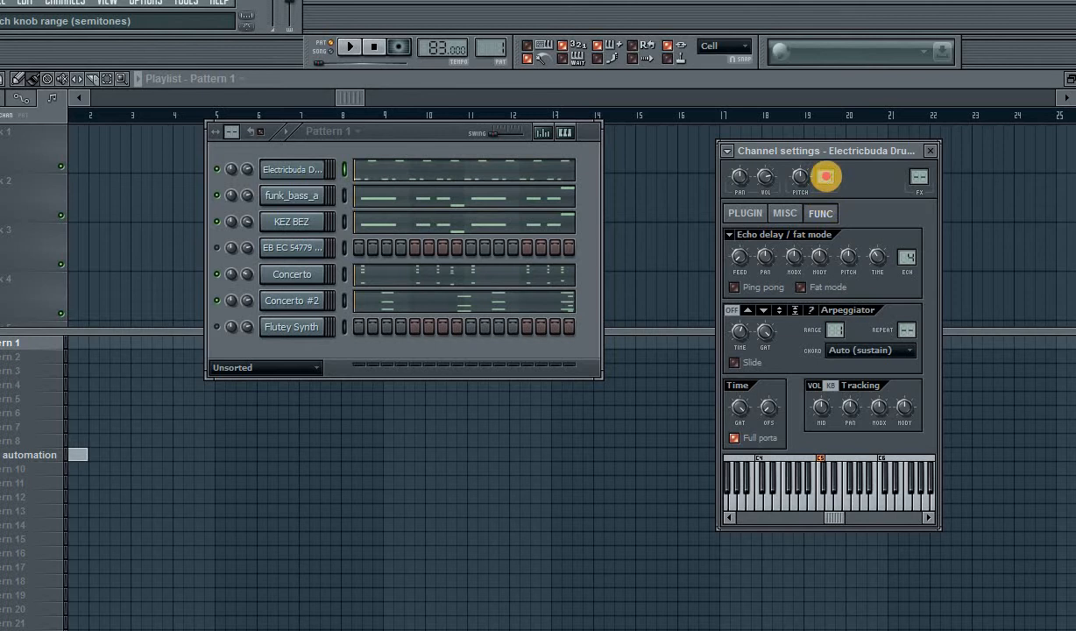
drag(824, 130, 810, 52)
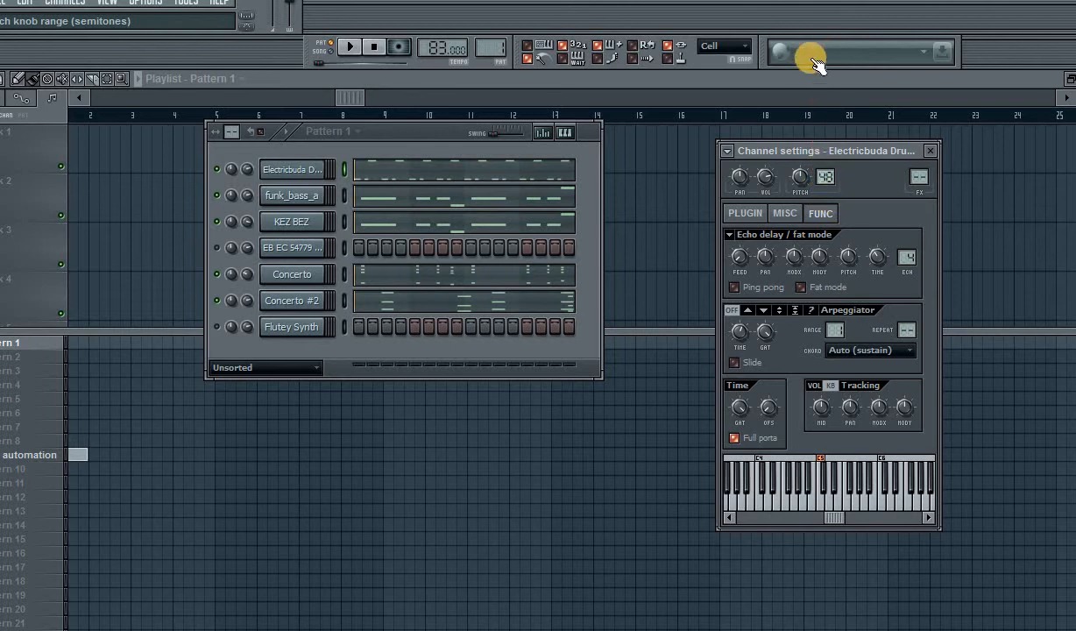
click(218, 169)
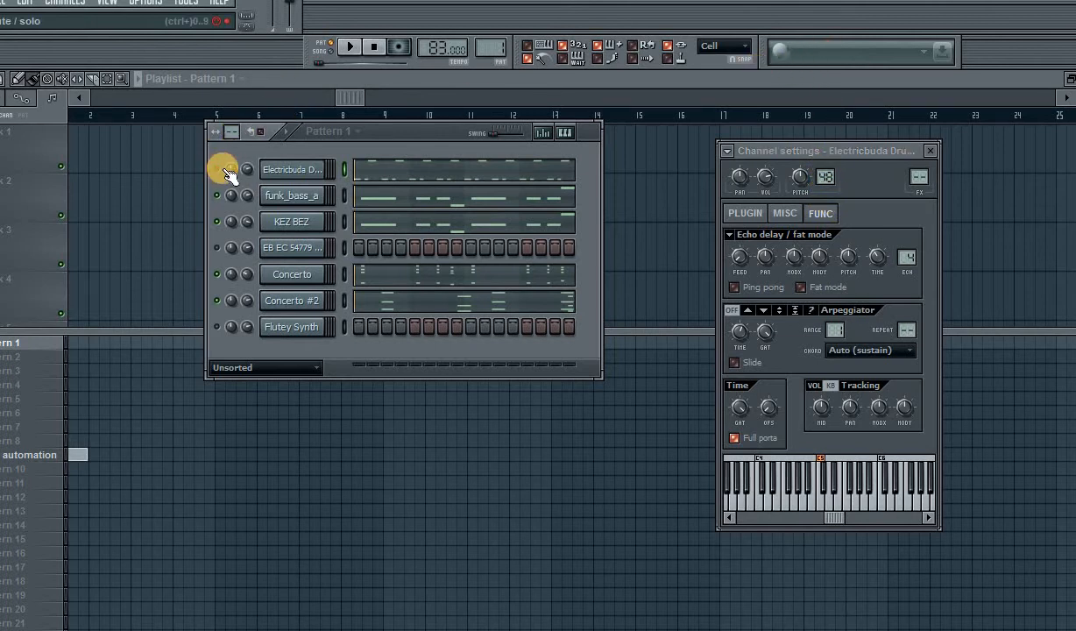
click(822, 171)
drag(896, 156, 788, 139)
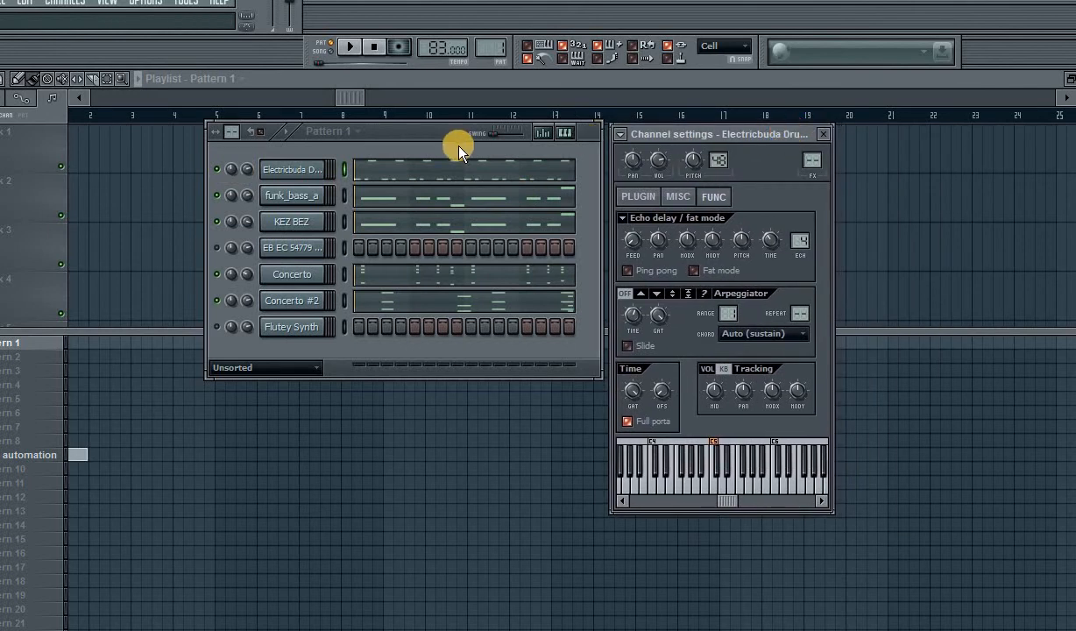
click(353, 50)
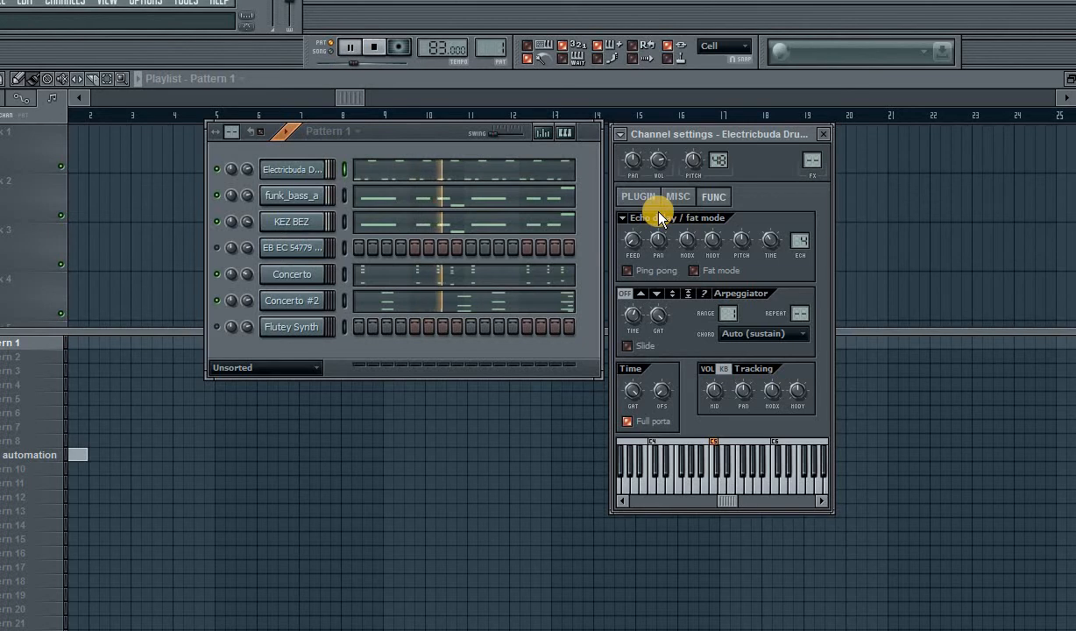
click(375, 48)
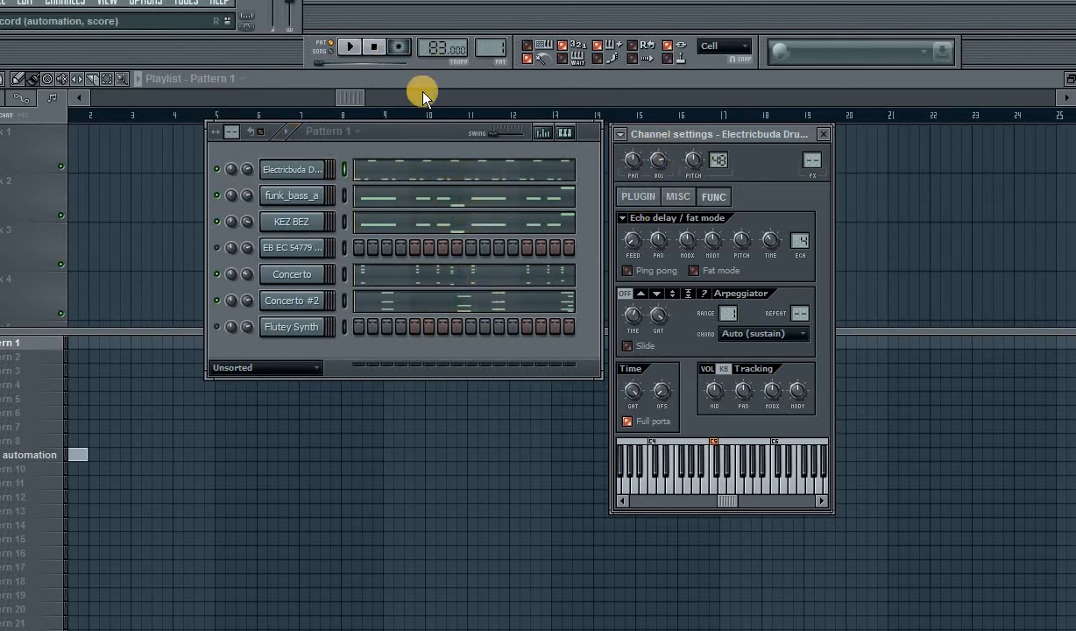
click(692, 158)
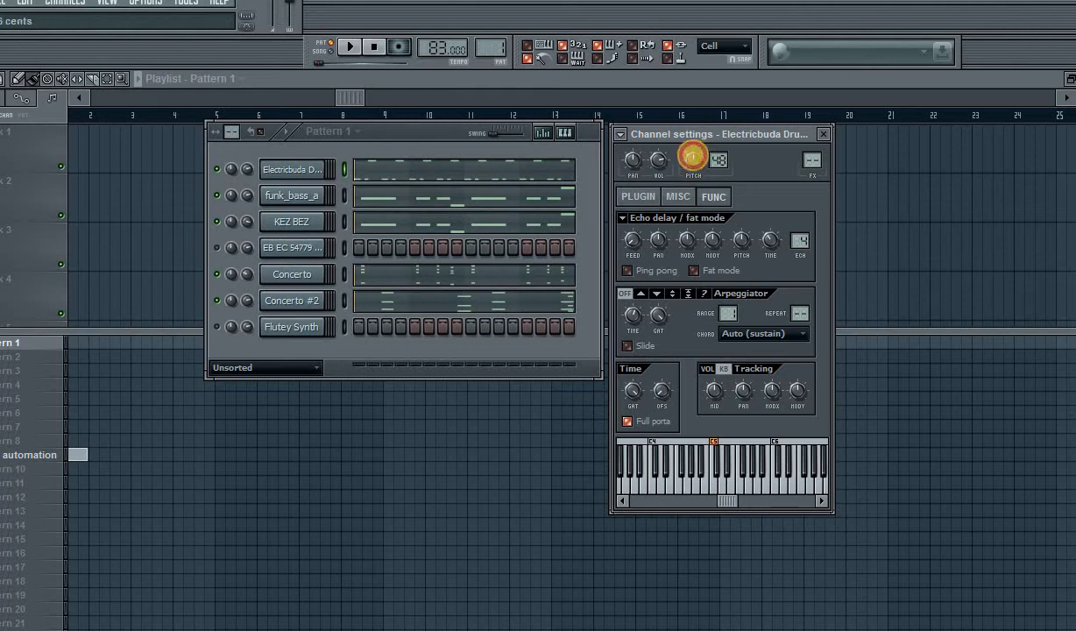
click(349, 49)
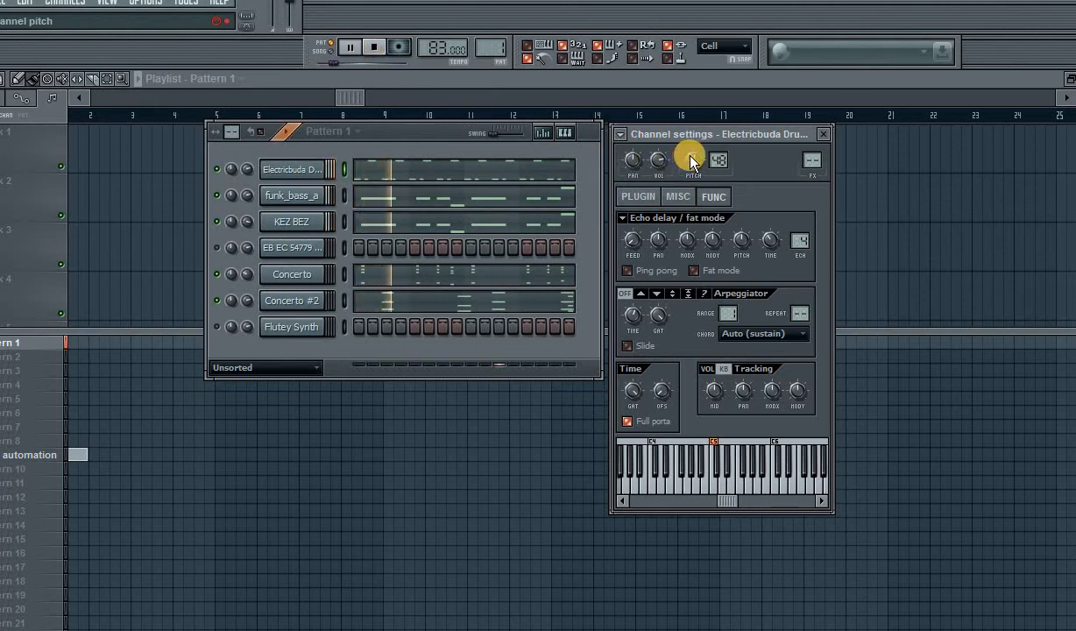
drag(690, 155, 692, 163)
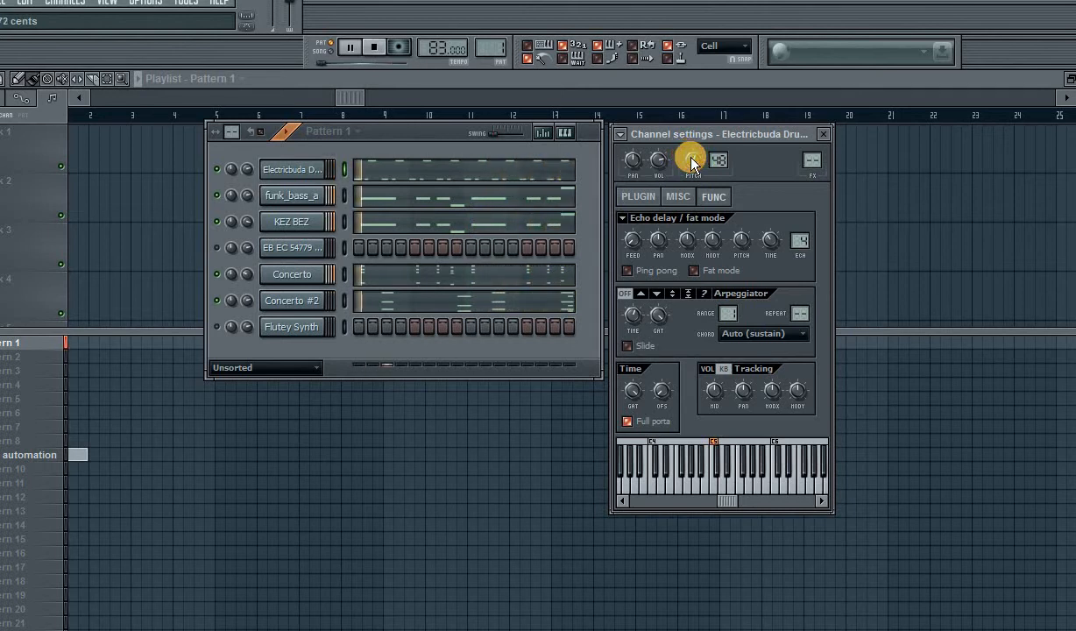
- Clone the Electricbuda Drum Kit channel and copy its drum pattern into the clone
click(301, 171)
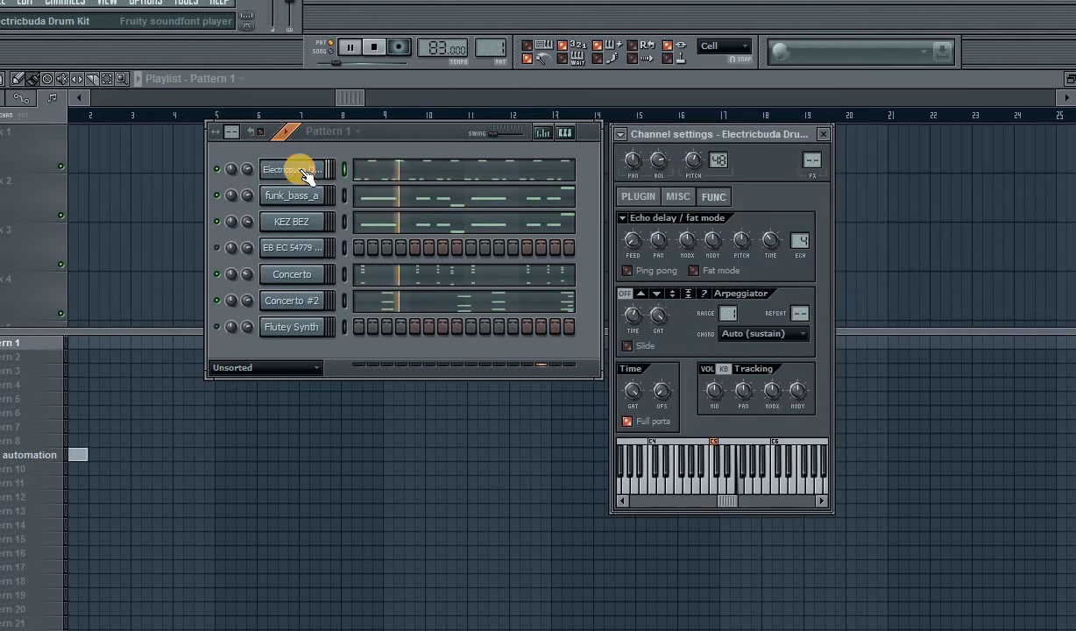
right_click(304, 175)
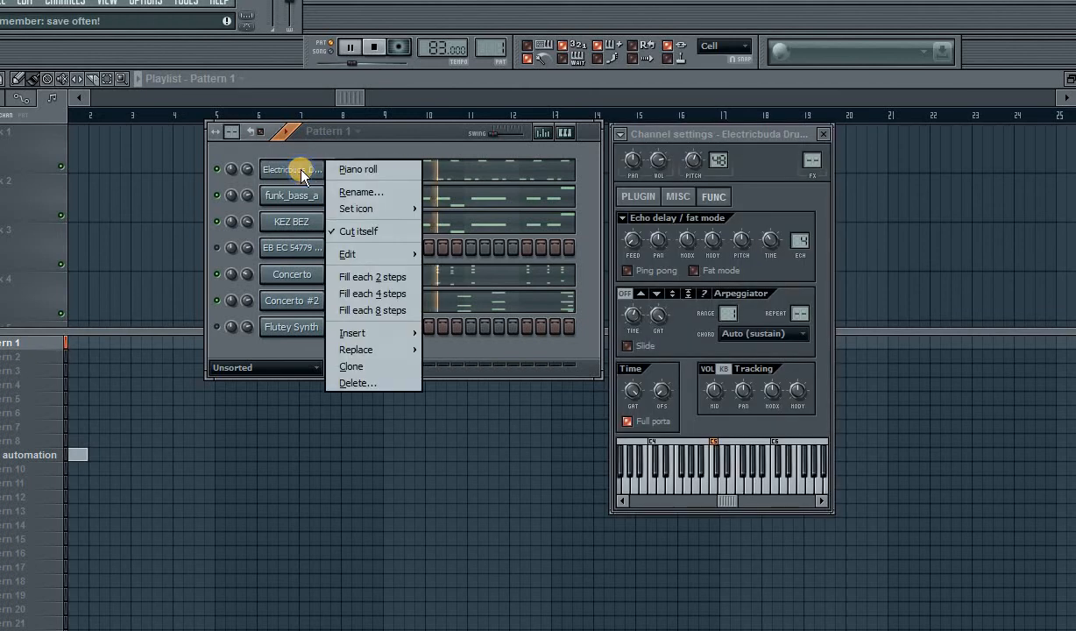
click(351, 366)
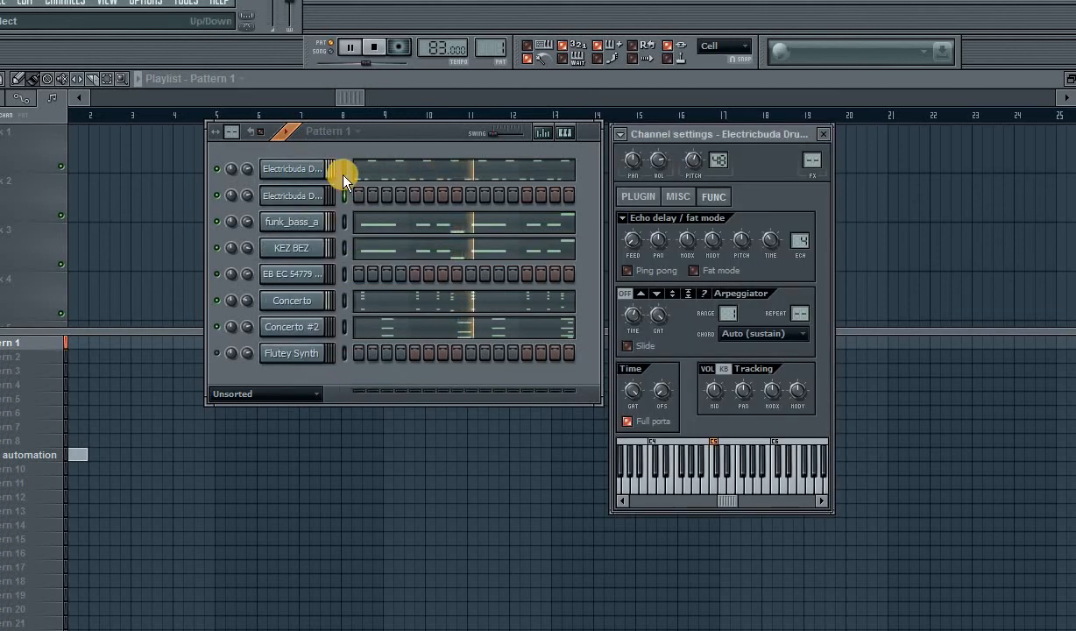
click(372, 48)
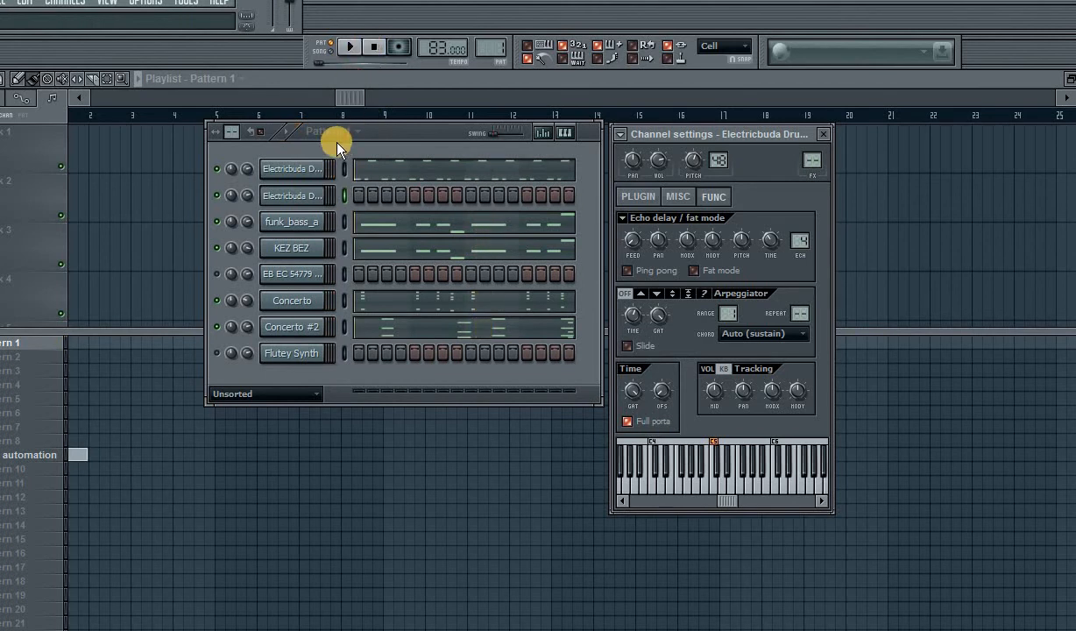
click(344, 171)
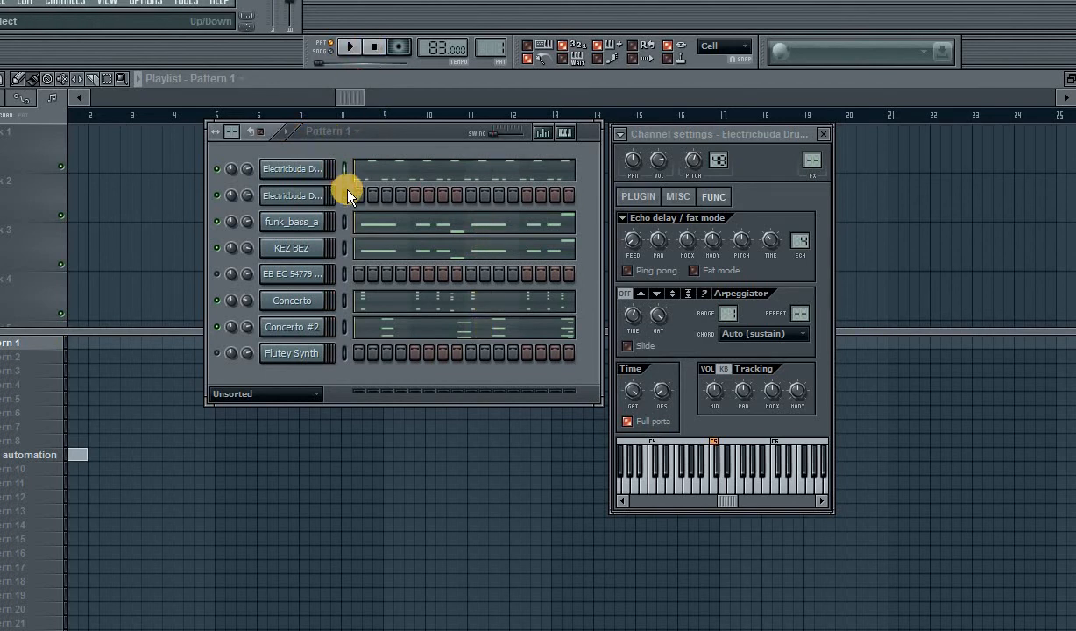
key(ctrl+v)
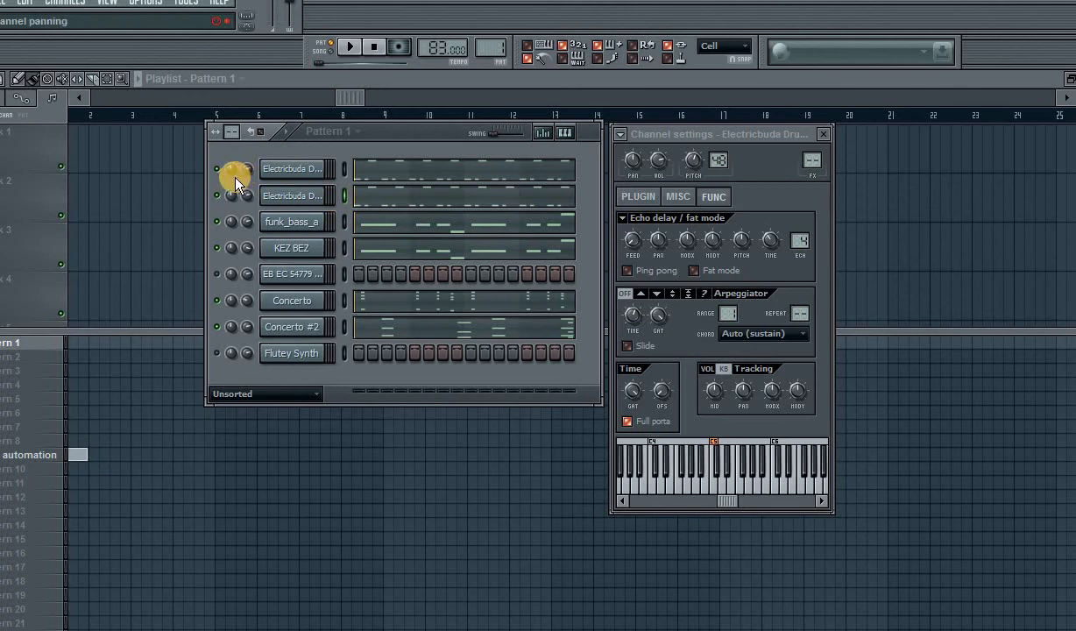
- Delete all F3 hits from the original Electricbuda Drum Kit channel, keeping only the F5 hits
click(366, 171)
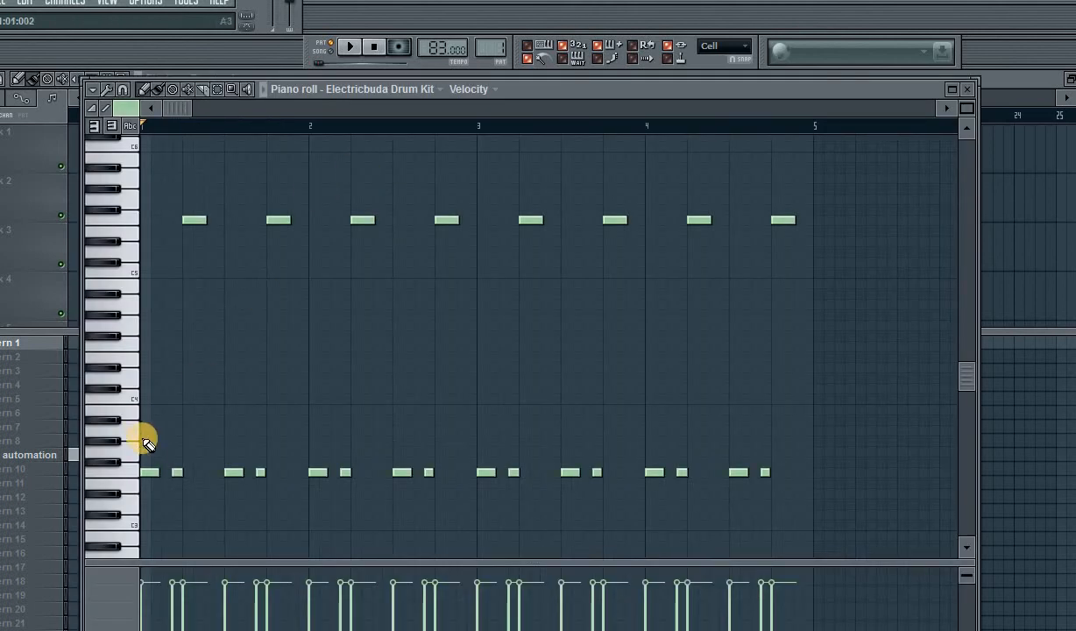
click(115, 478)
key(Delete)
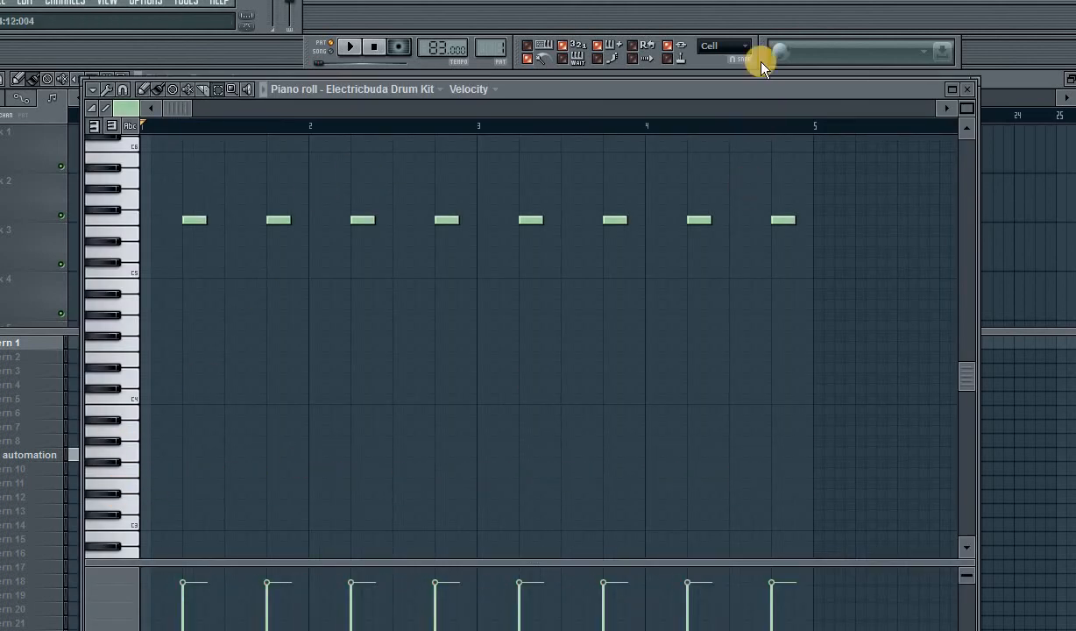
key(F6)
- Delete all F5 hits from the Electricbuda Drum Kit #2 channel, keeping only the F3 hits
click(429, 183)
click(368, 201)
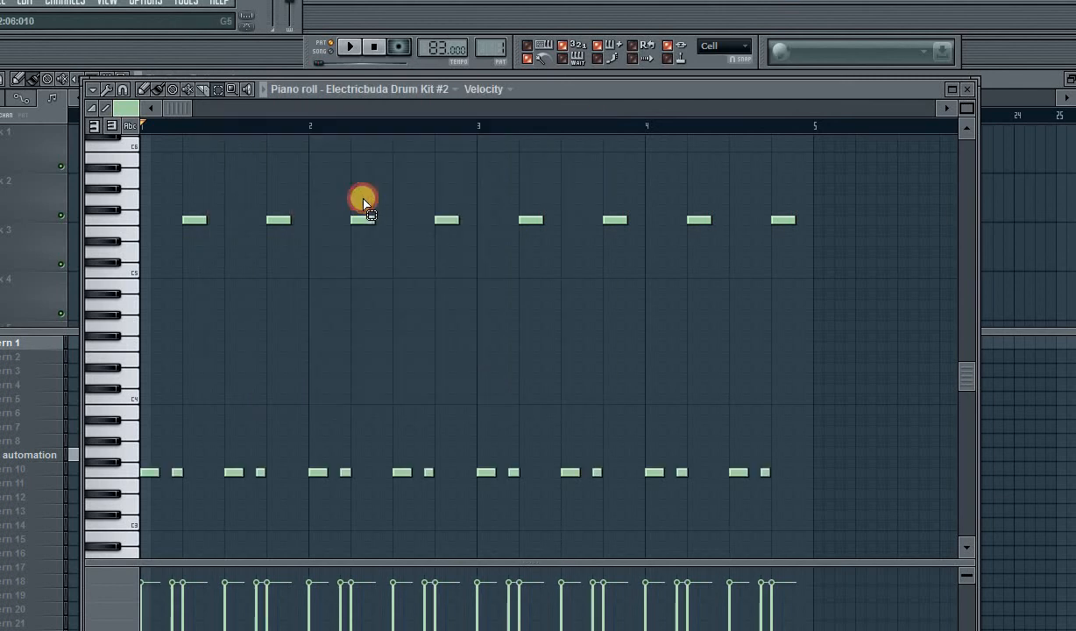
click(116, 219)
key(Delete)
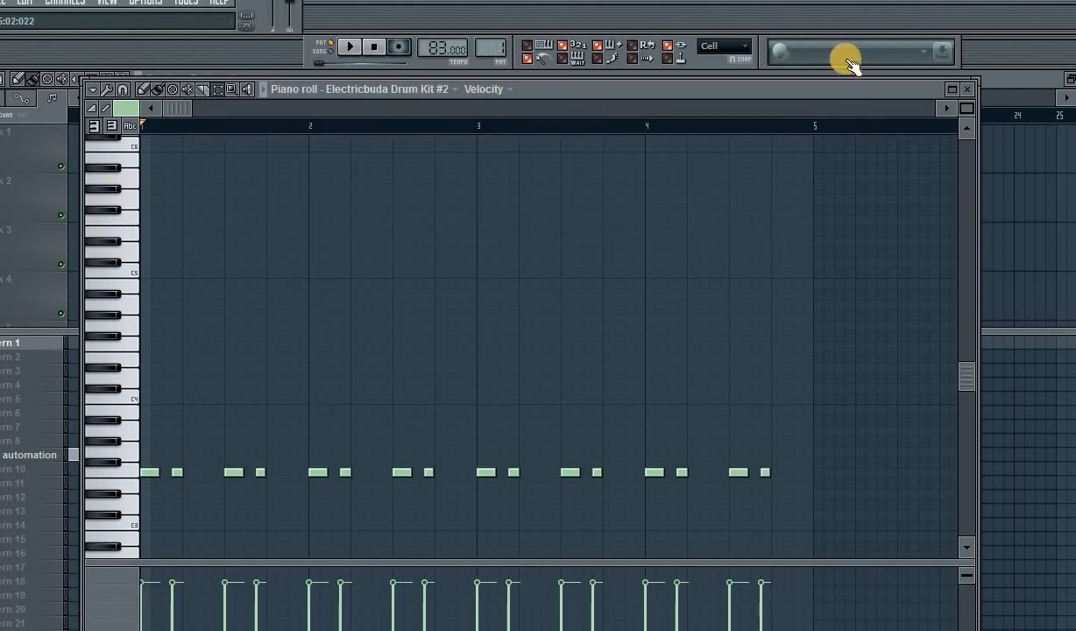
key(F6)
- Play the beat with Electricbuda Drum Kit #2 muted and adjust the original drum channel's volume
key(space)
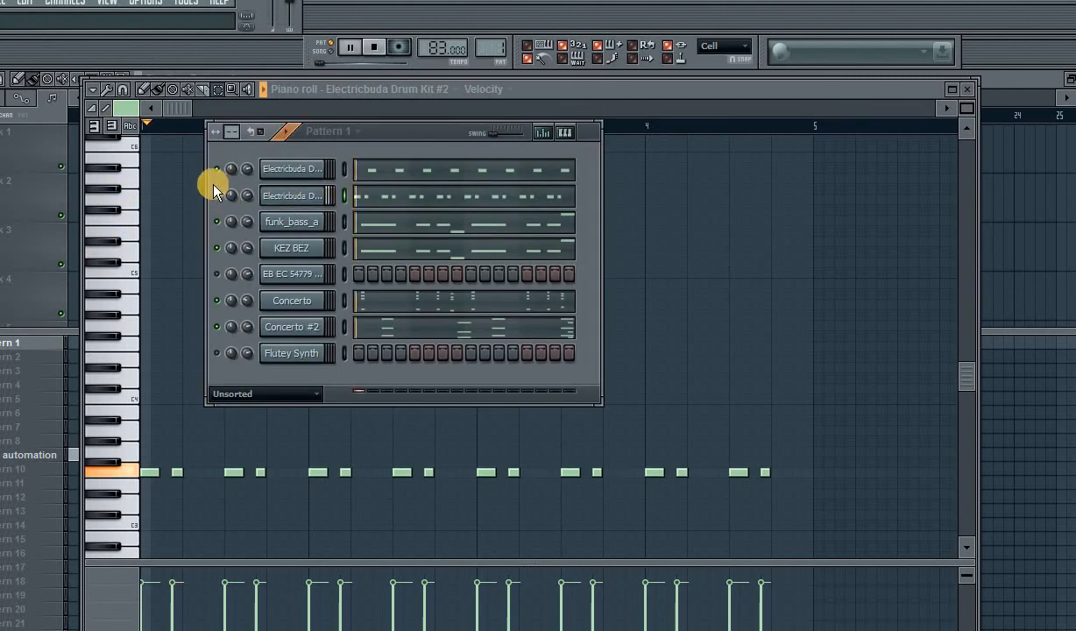
click(216, 196)
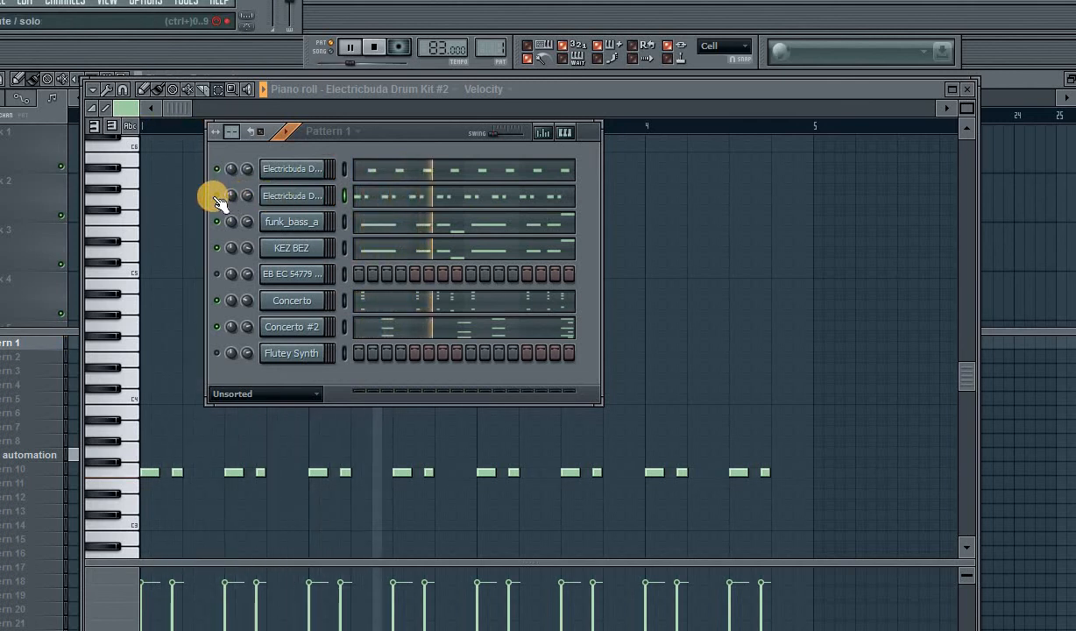
click(247, 171)
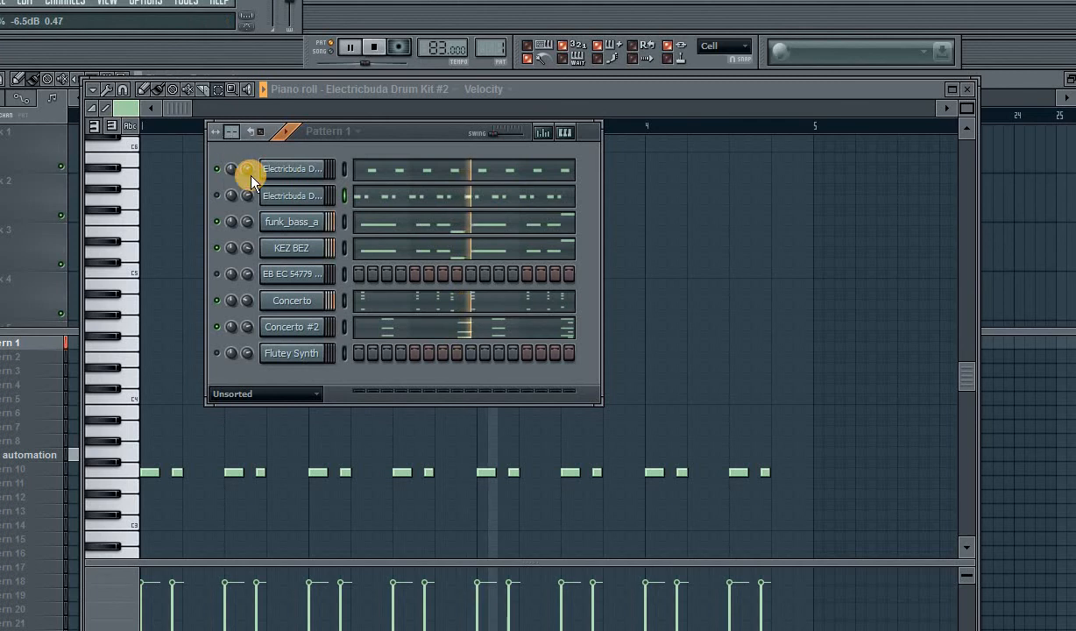
click(531, 59)
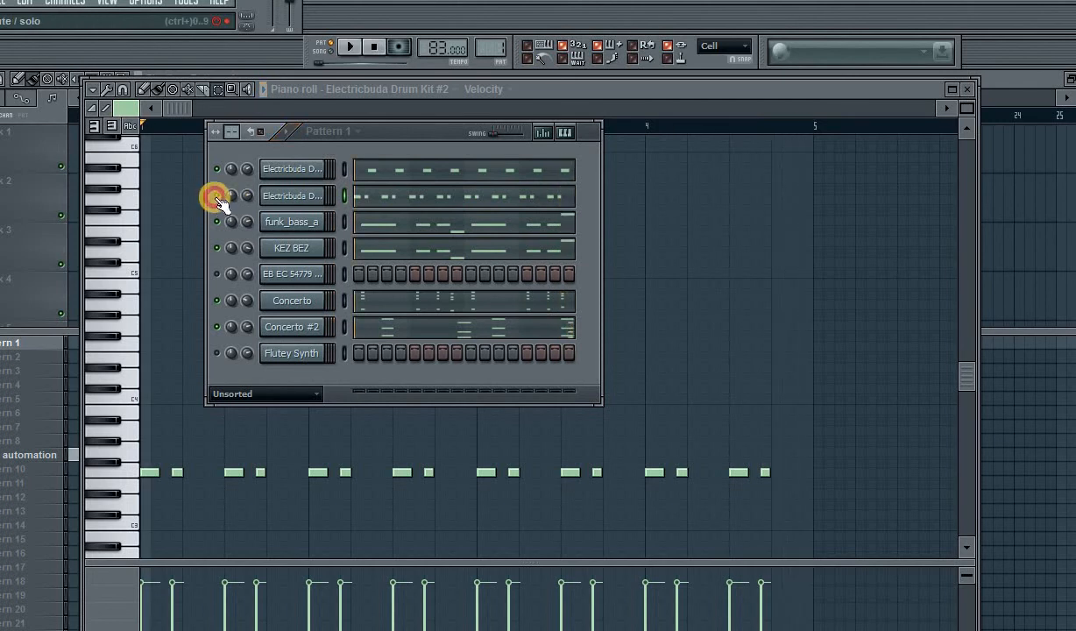
- Solo Electricbuda Drum Kit #2, open its channel settings and adjust its pitch during playback
click(288, 198)
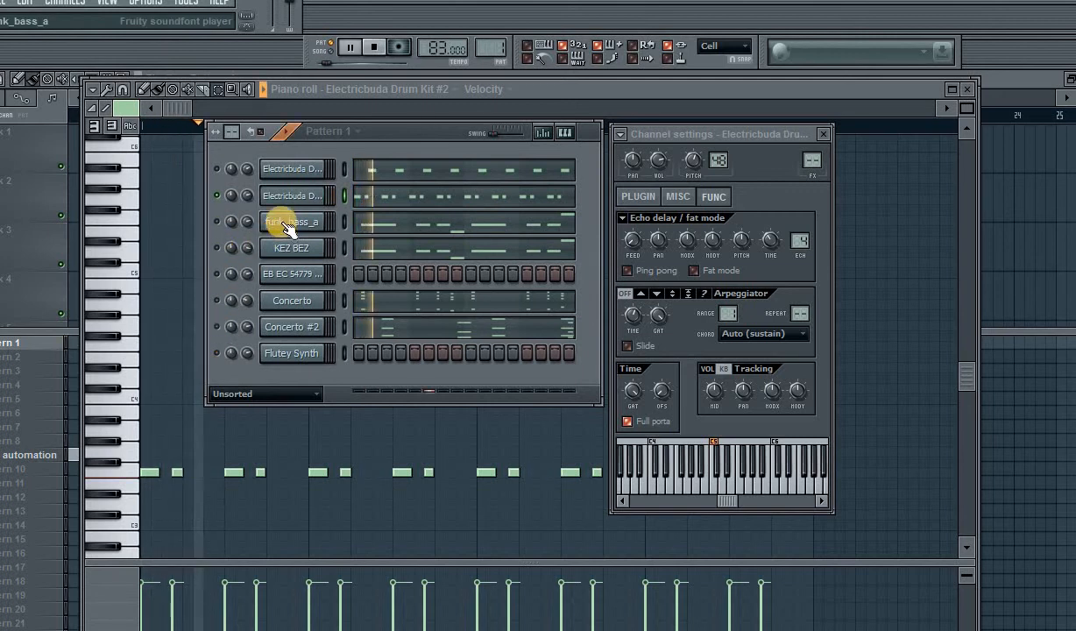
click(288, 193)
click(289, 192)
key(space)
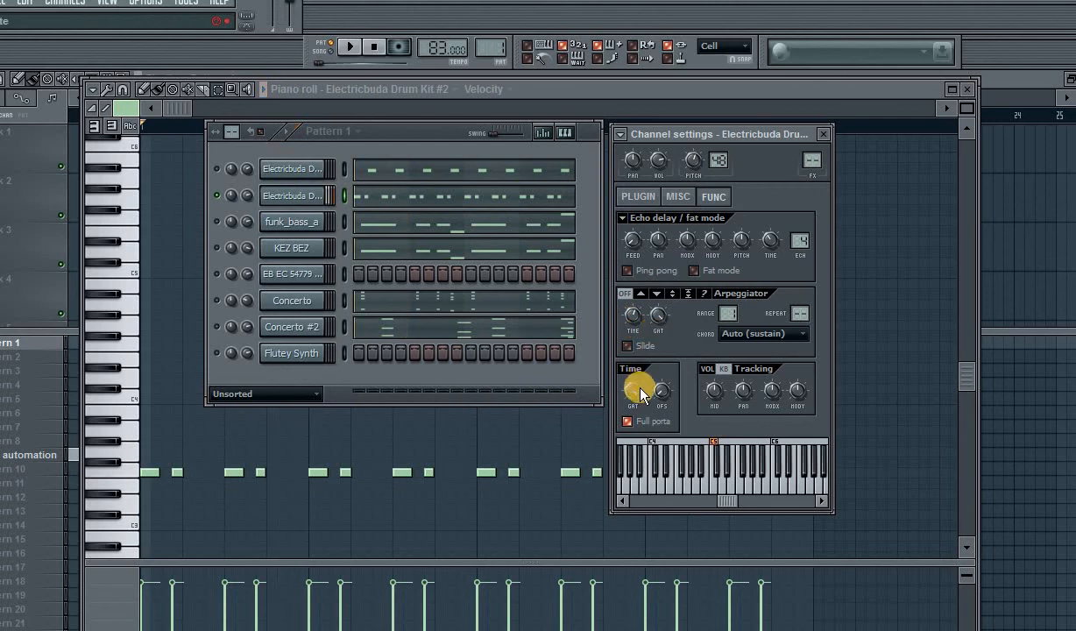
click(638, 469)
key(space)
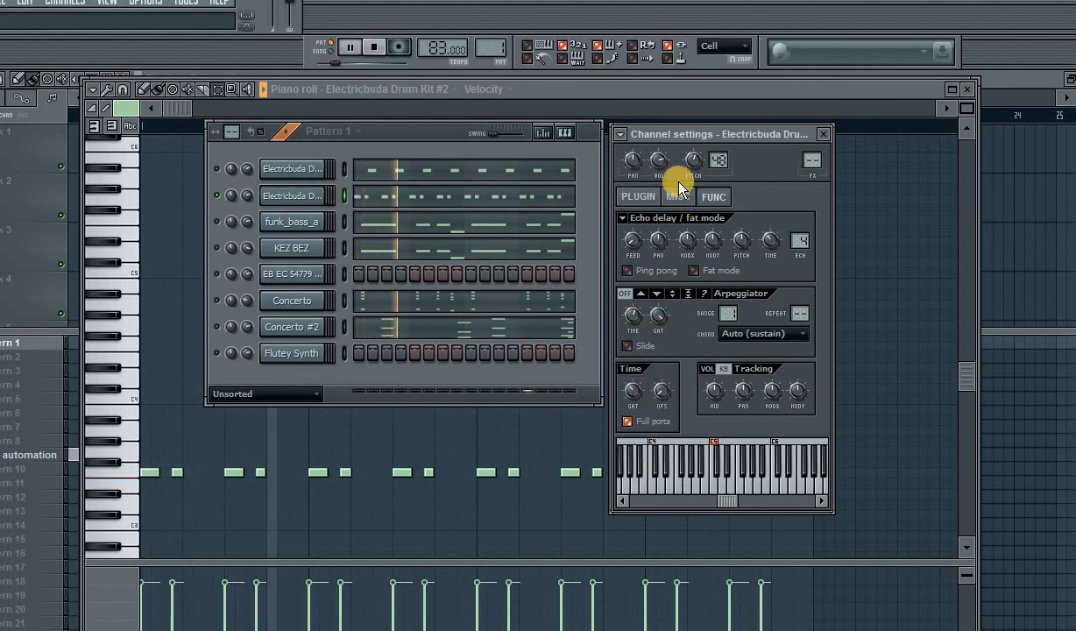
right_click(692, 158)
click(696, 162)
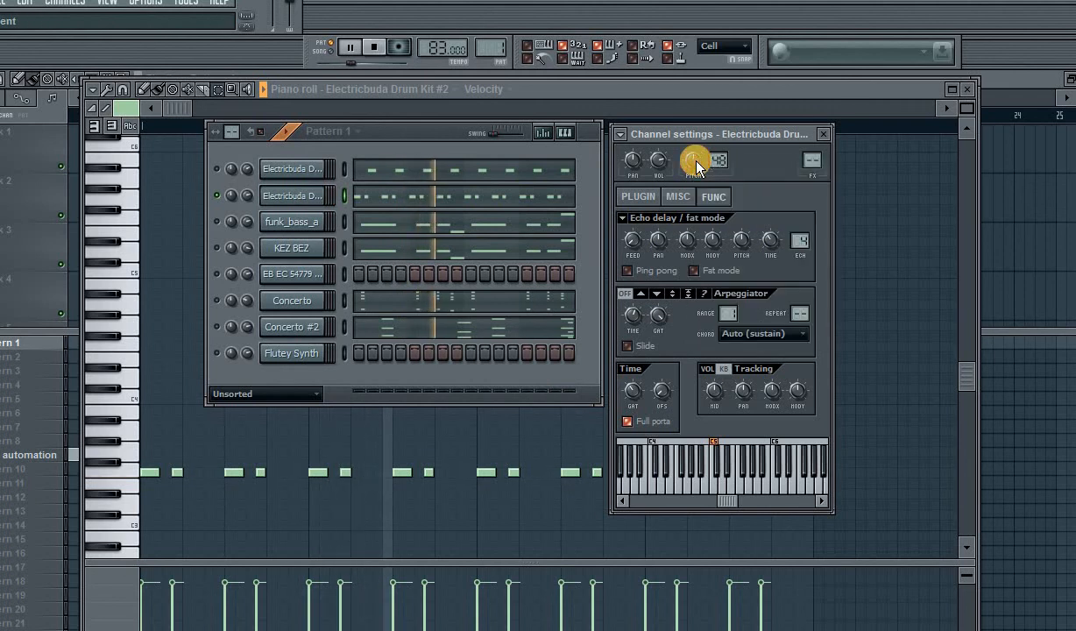
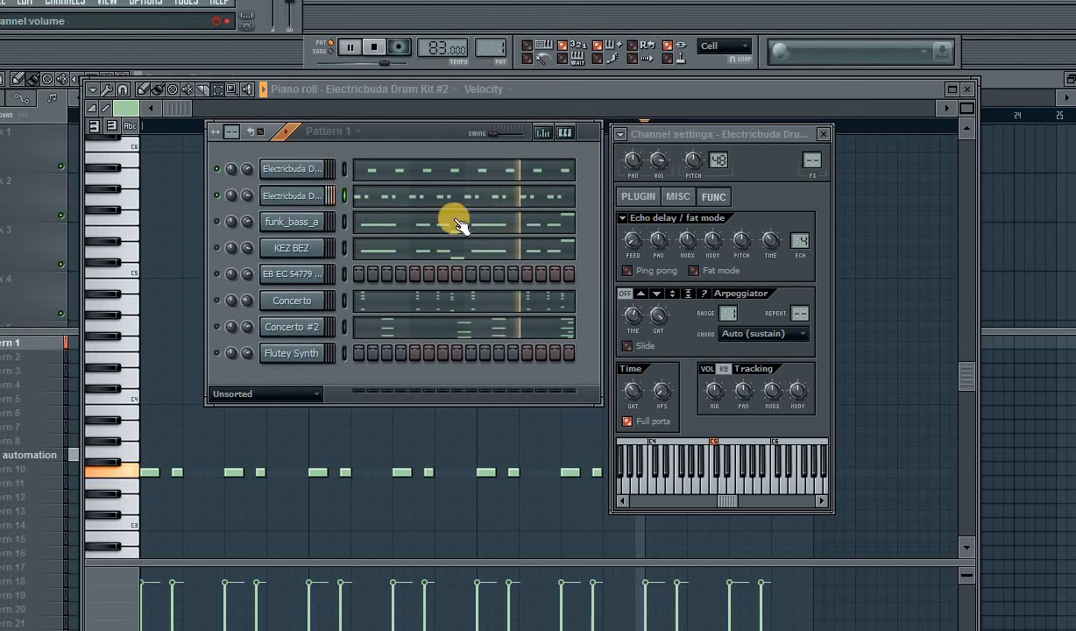
- Readjust Electricbuda Drum Kit #2's pitch alongside the original drums, and play the full beat with the bass and Concerto channels unmuted
click(283, 196)
key(space)
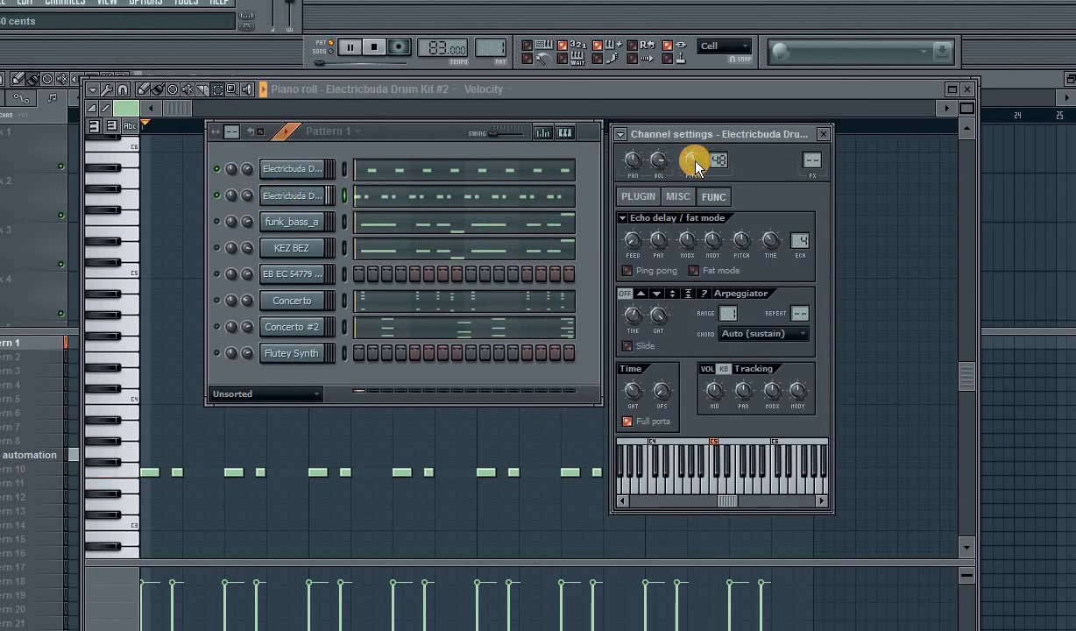
key(space)
right_click(693, 162)
click(707, 172)
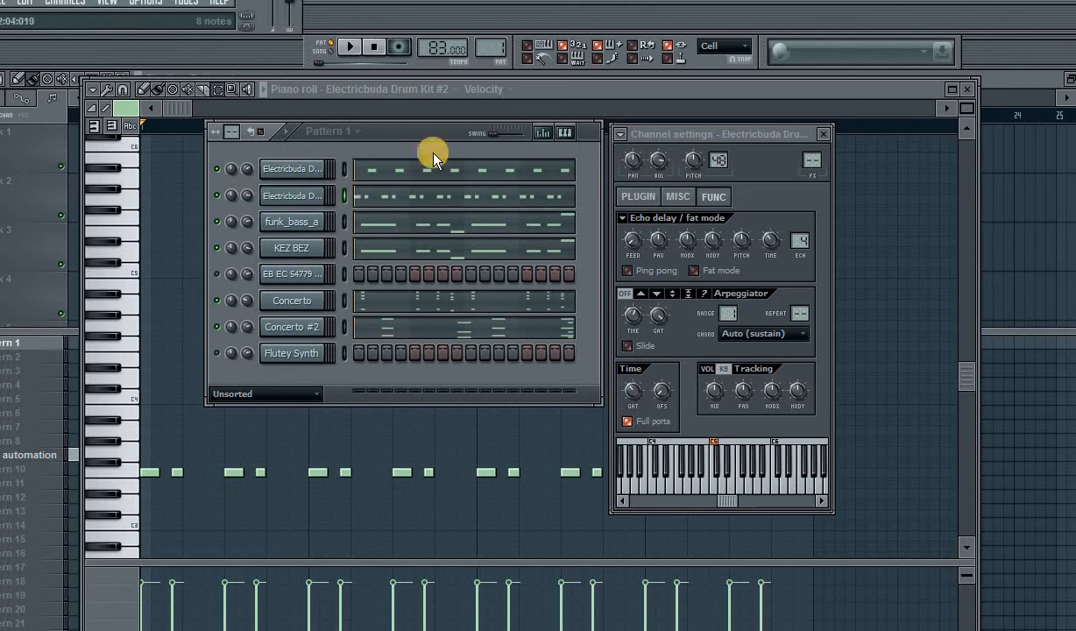
key(space)
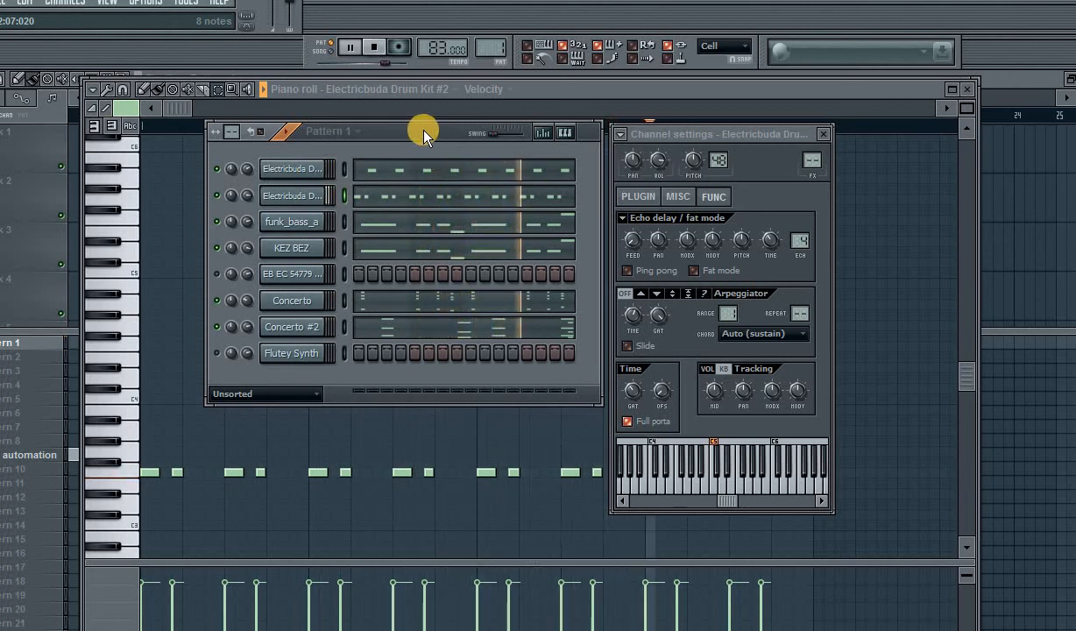
- Save the project during playback, nudge the channel rack aside and stop the pattern
click(9, 2)
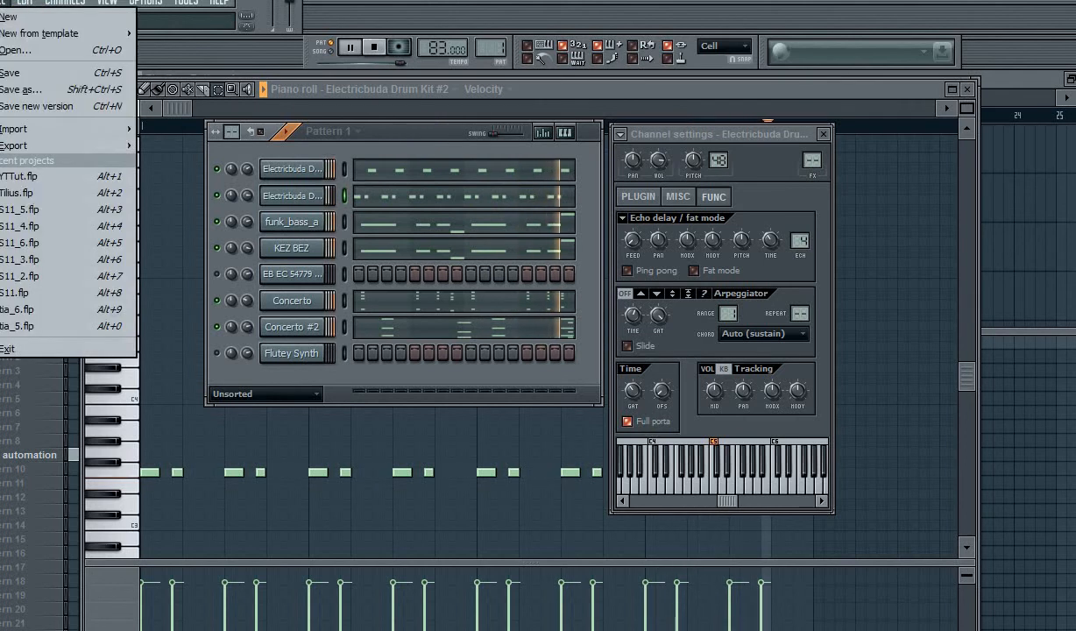
click(20, 74)
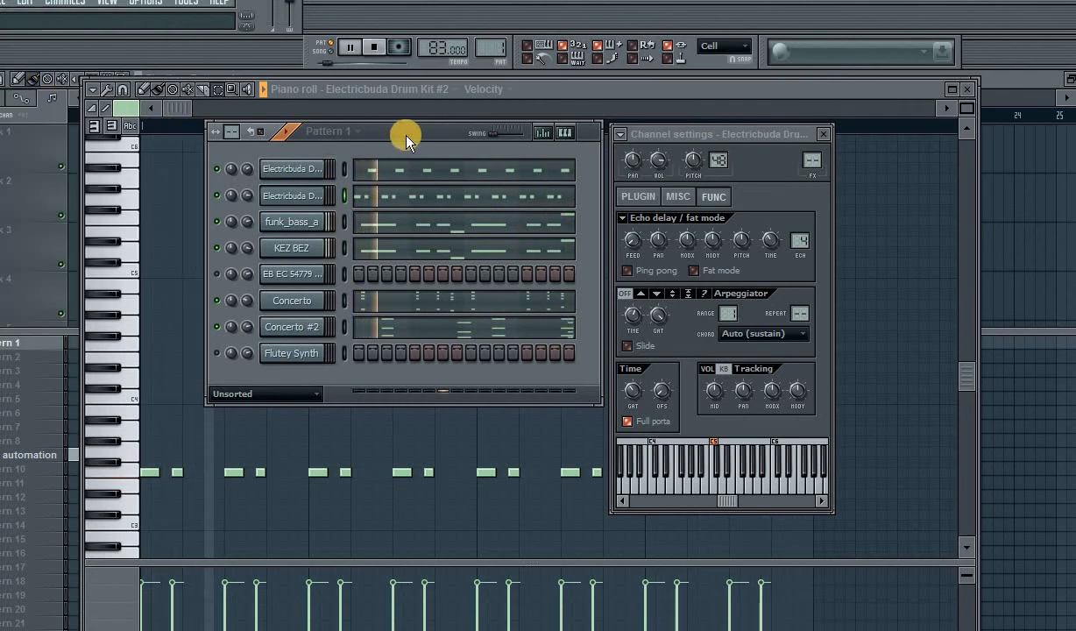
drag(389, 129, 410, 129)
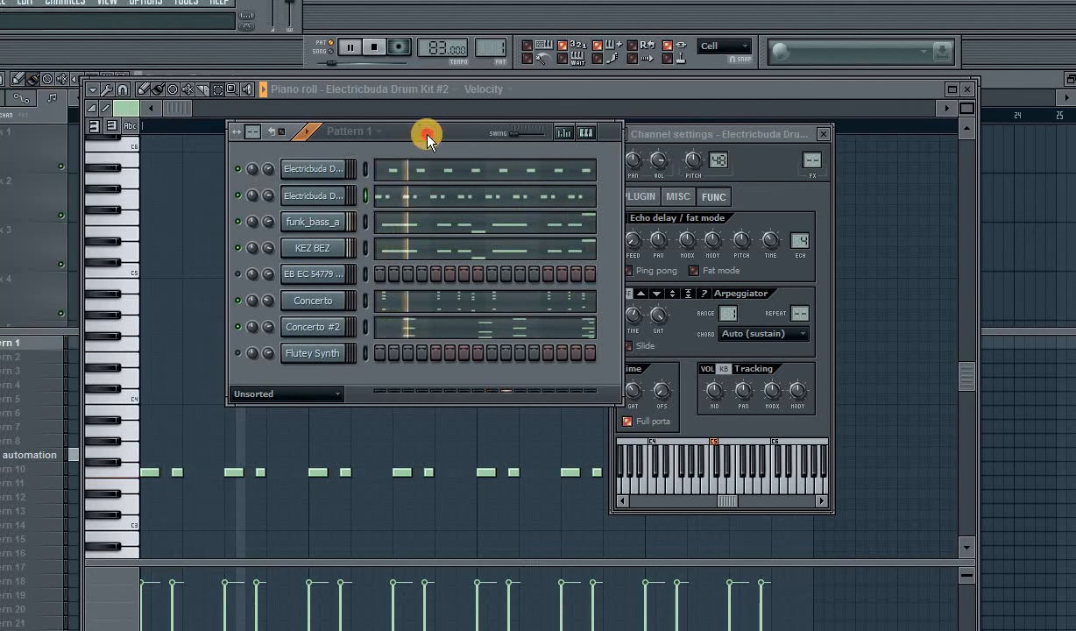
click(378, 49)
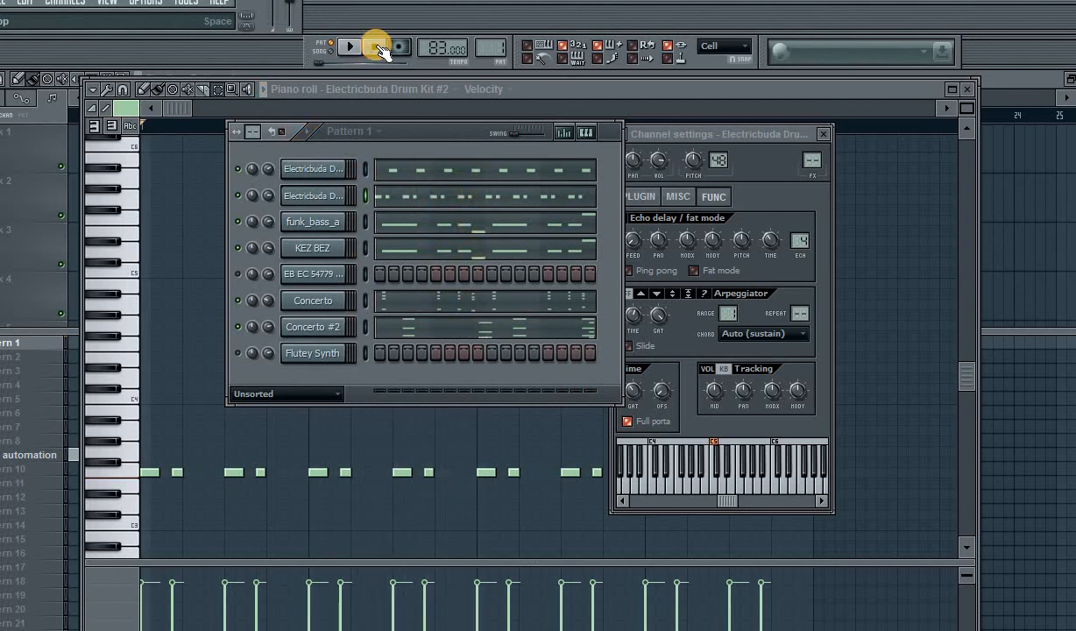
- Play the pattern and lower the Concerto #2 channel's volume to about -14.9 dB
key(space)
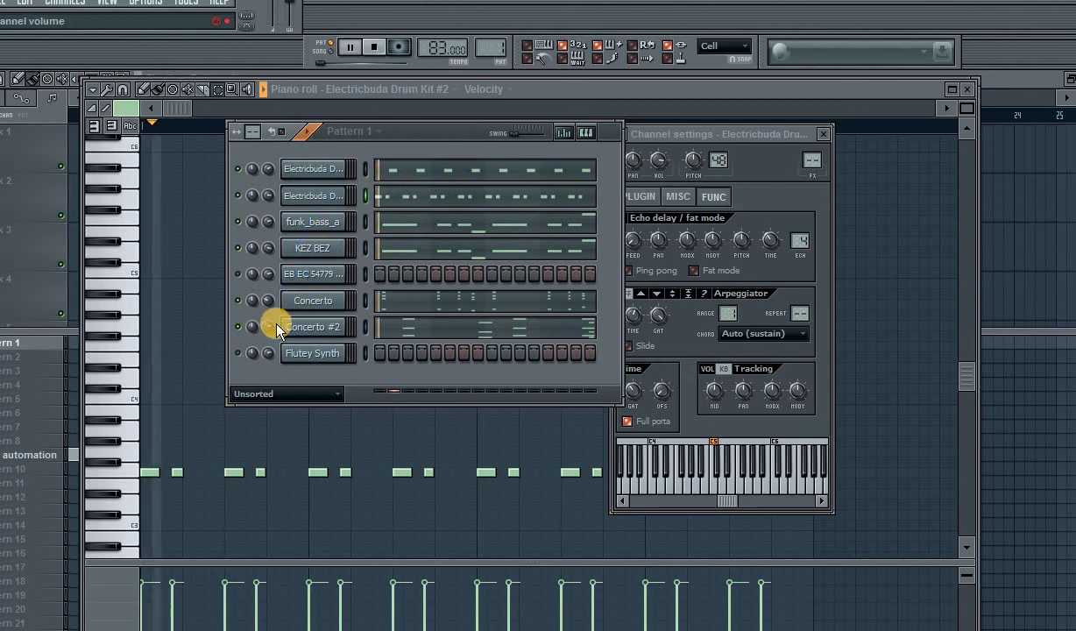
drag(271, 325, 280, 367)
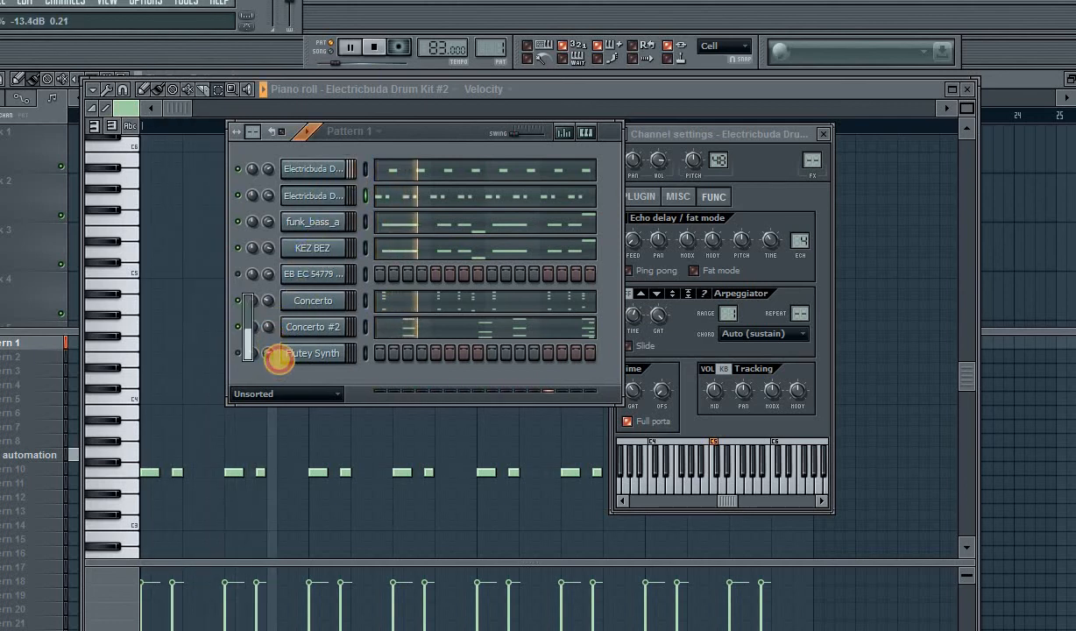
drag(435, 136, 444, 134)
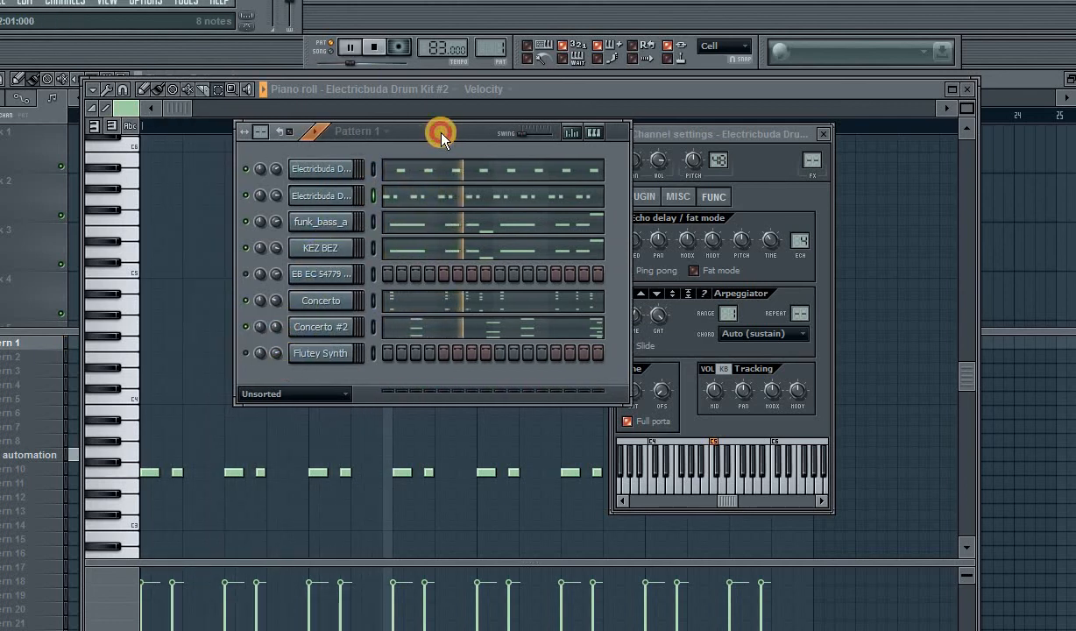
drag(278, 322, 283, 326)
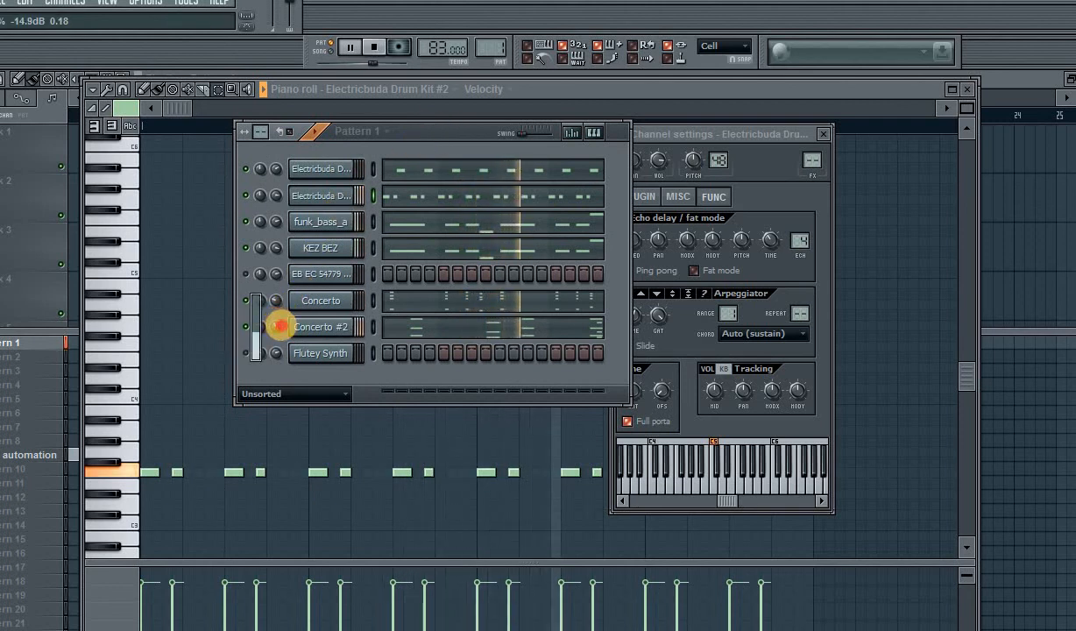
click(277, 326)
- Fine-tune the original Electricbuda drum channel's volume during playback, and stop the pattern
click(273, 165)
drag(274, 165, 272, 166)
click(275, 168)
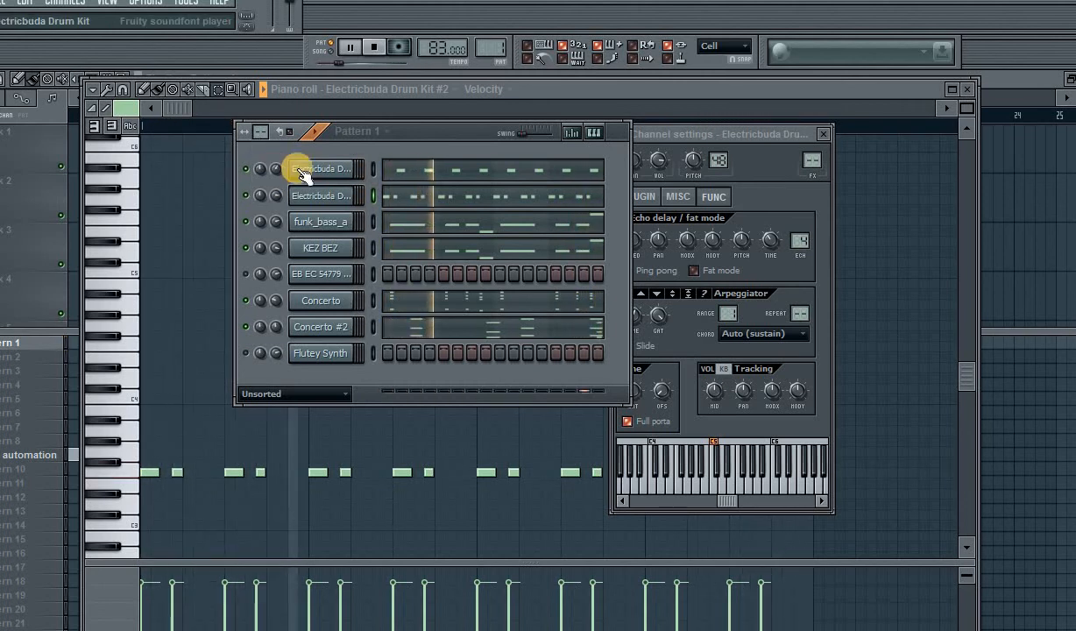
key(space)
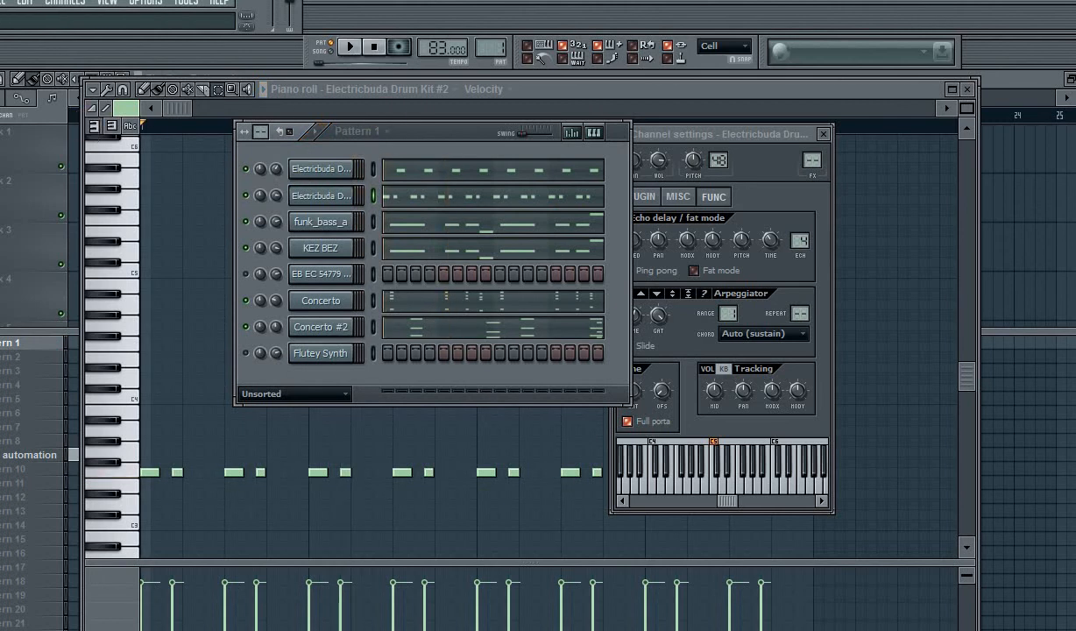
- Save the project and play the full pattern through to check the mix
click(9, 3)
click(12, 70)
drag(433, 136, 404, 154)
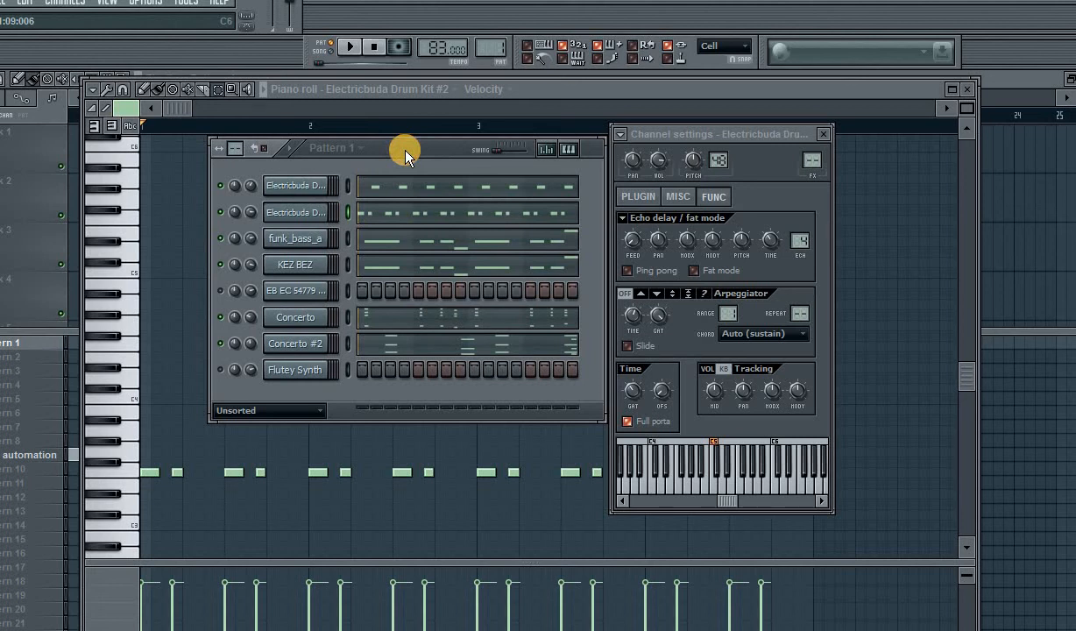
key(space)
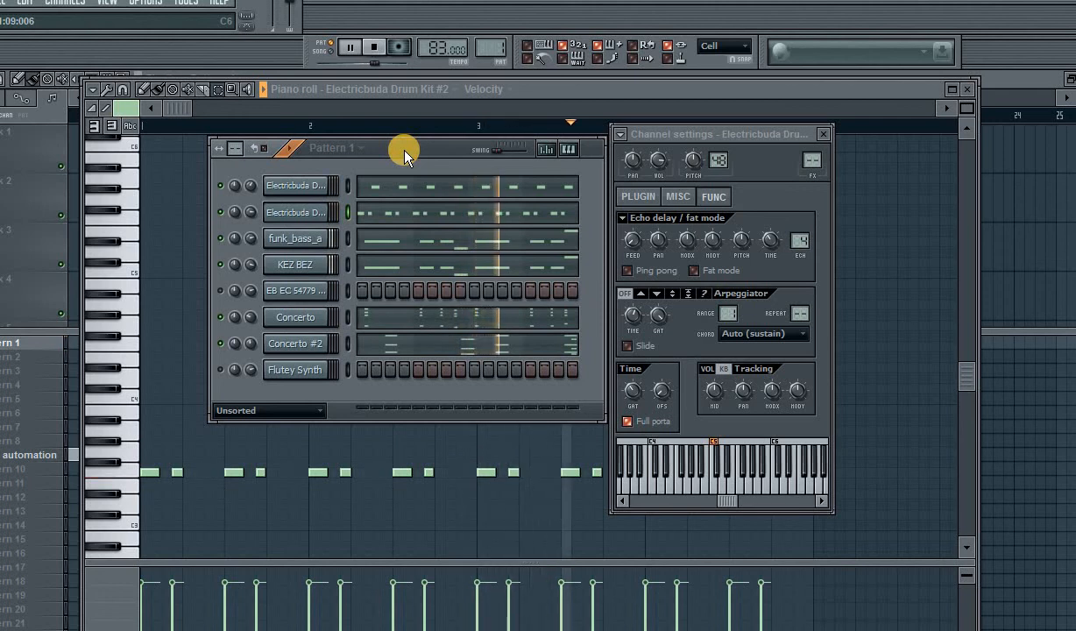
key(space)
drag(395, 147, 399, 153)
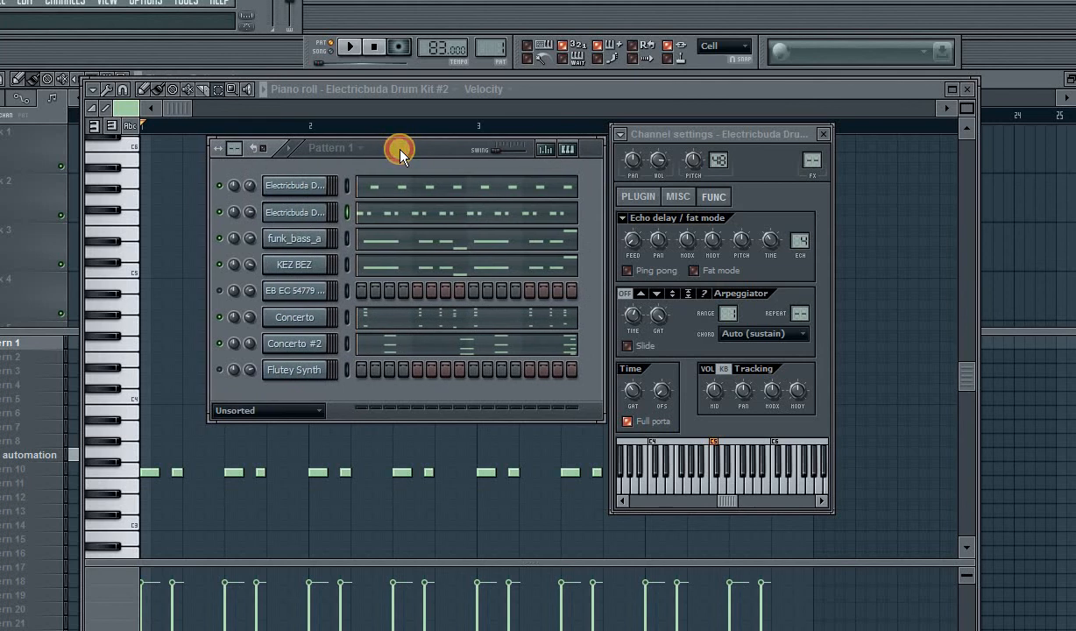
- Select the Flutey Synth channel, enable playing notes from the computer keyboard and save the project
click(286, 372)
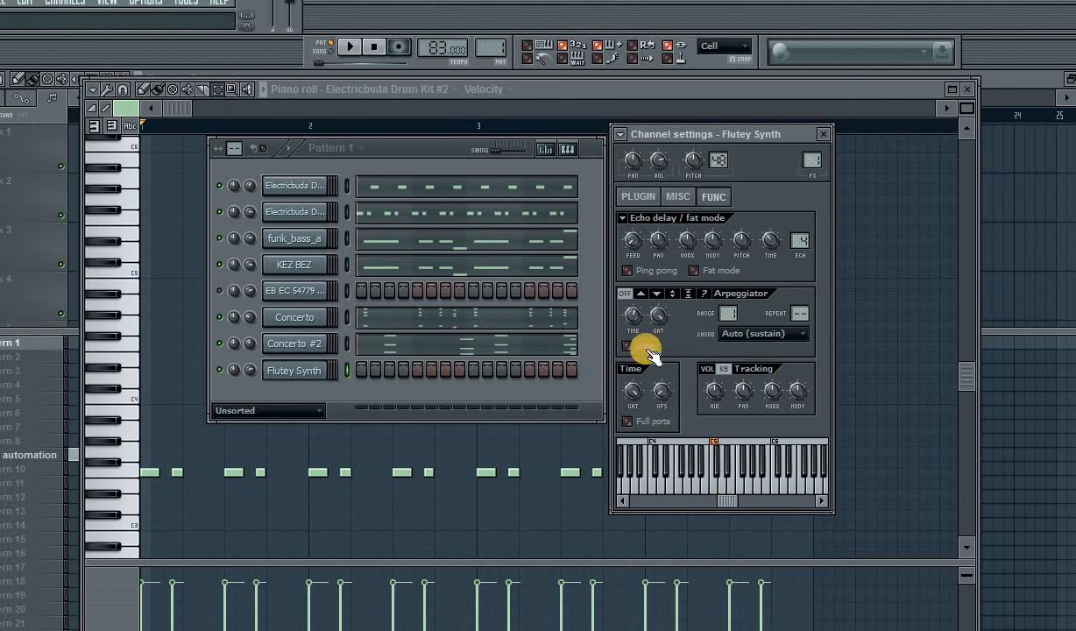
click(548, 48)
click(537, 158)
drag(440, 150, 427, 150)
click(1, 2)
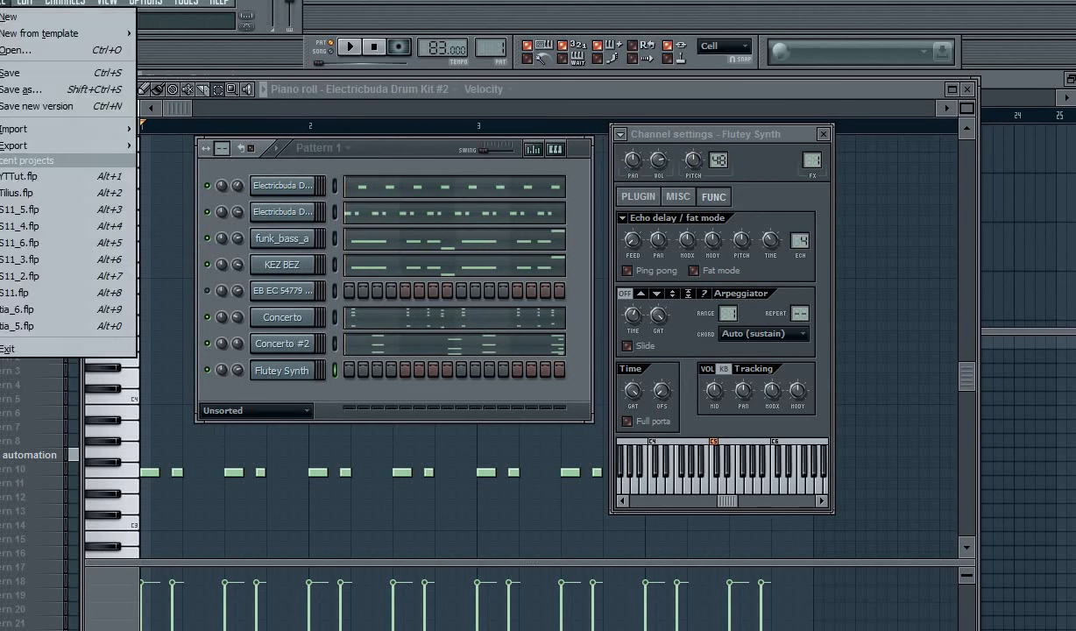
click(23, 75)
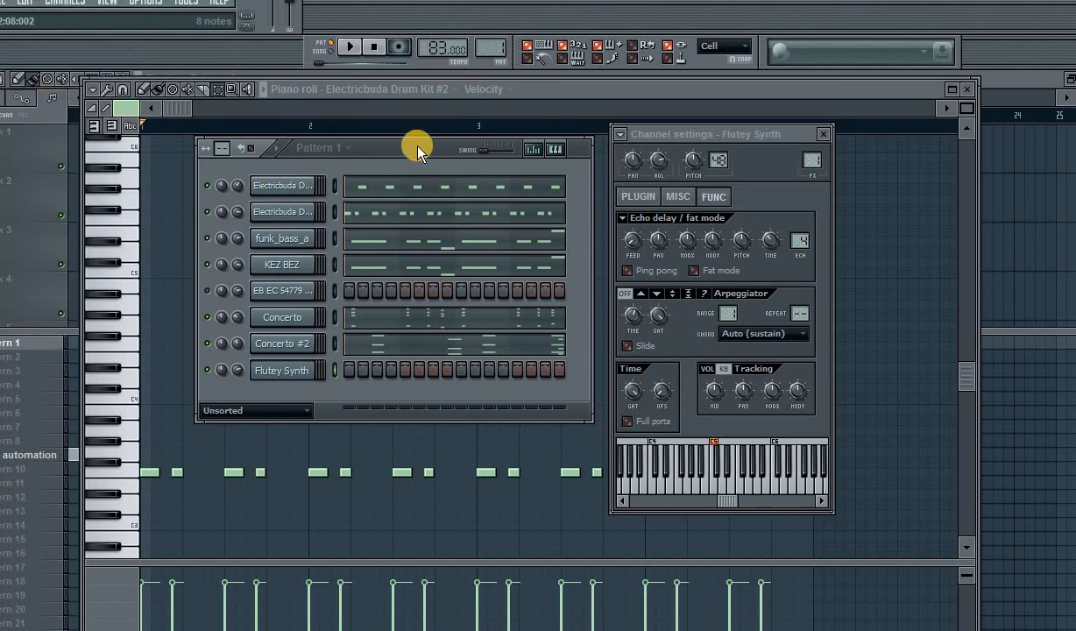
- Audition notes of the Flutey Synth channel on its preview keyboard
drag(417, 149, 430, 147)
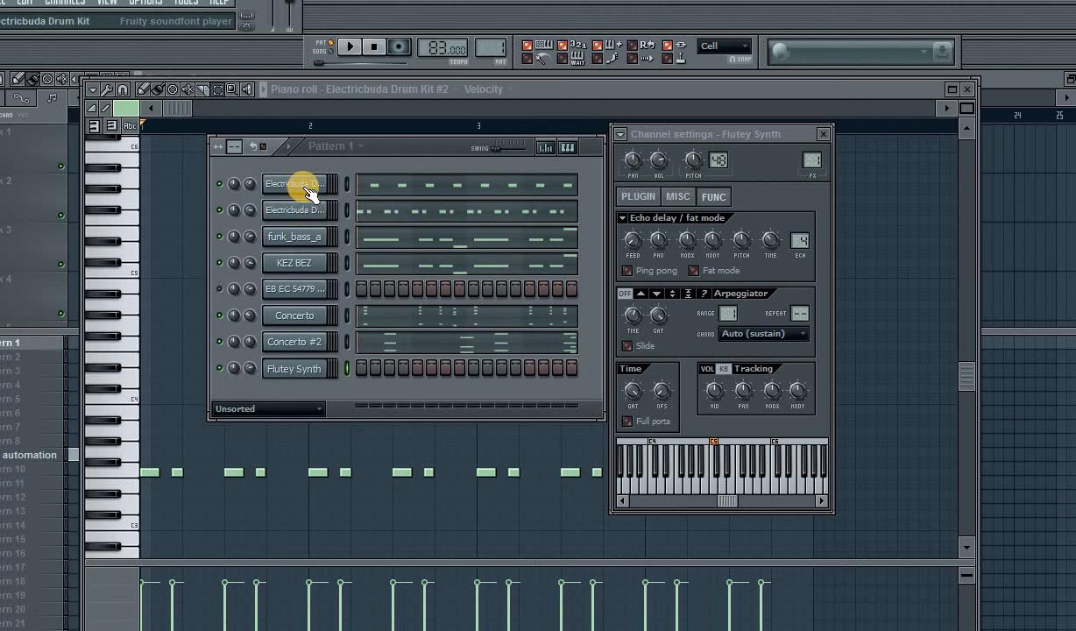
double_click(308, 363)
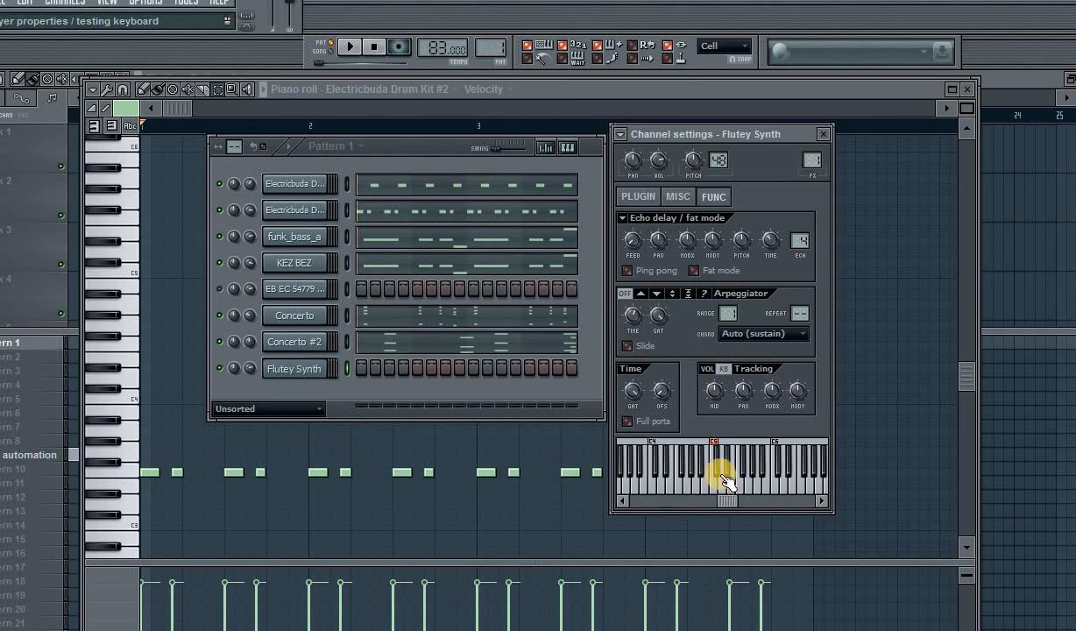
drag(432, 154, 434, 155)
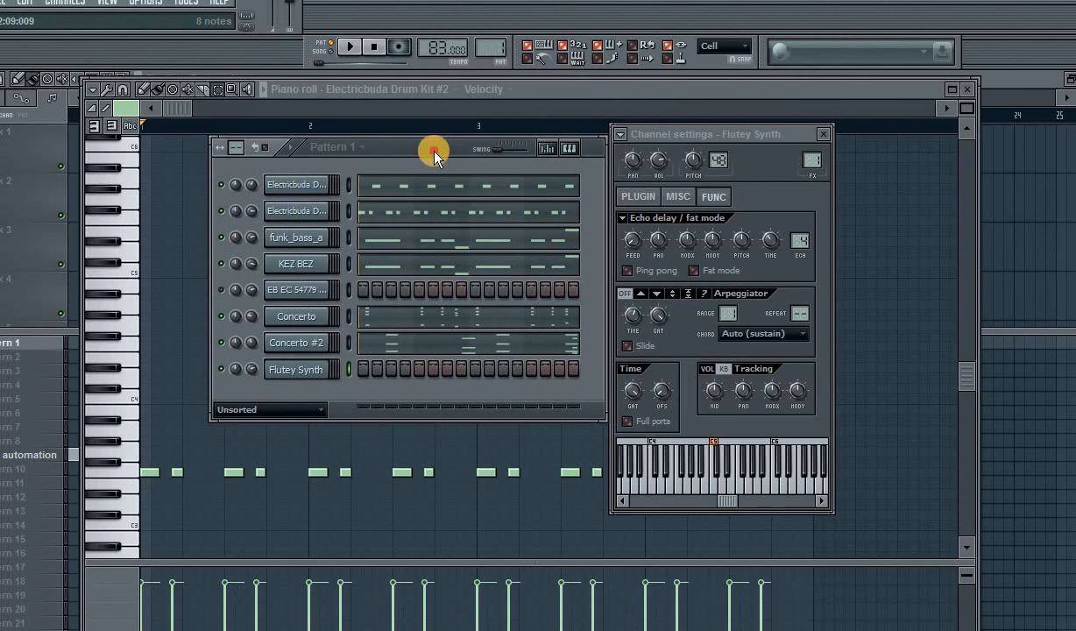
click(284, 195)
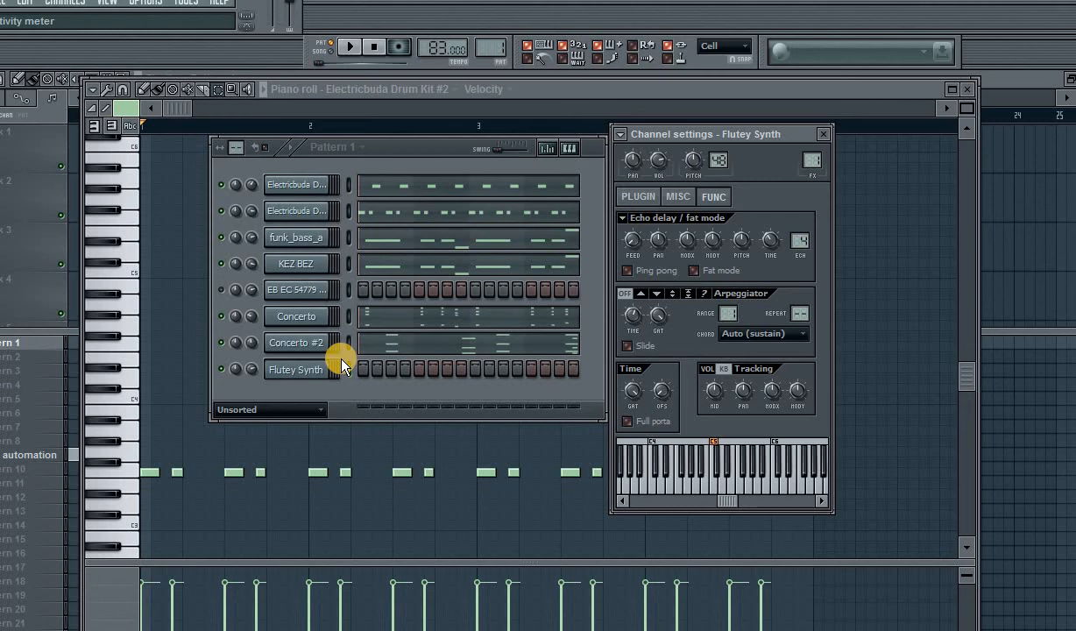
click(307, 368)
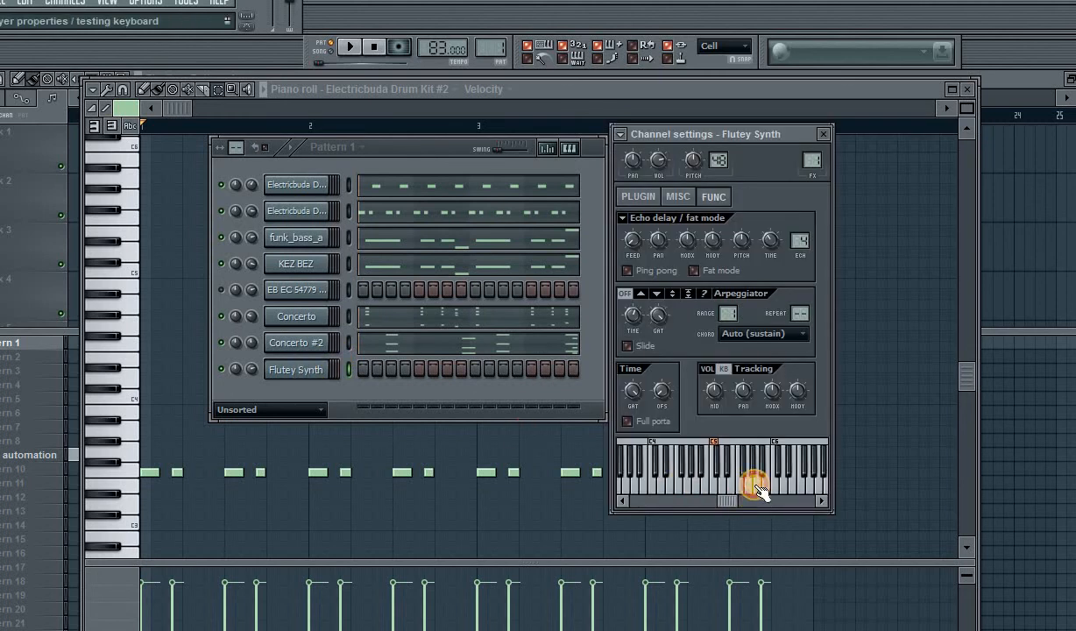
click(531, 44)
click(553, 84)
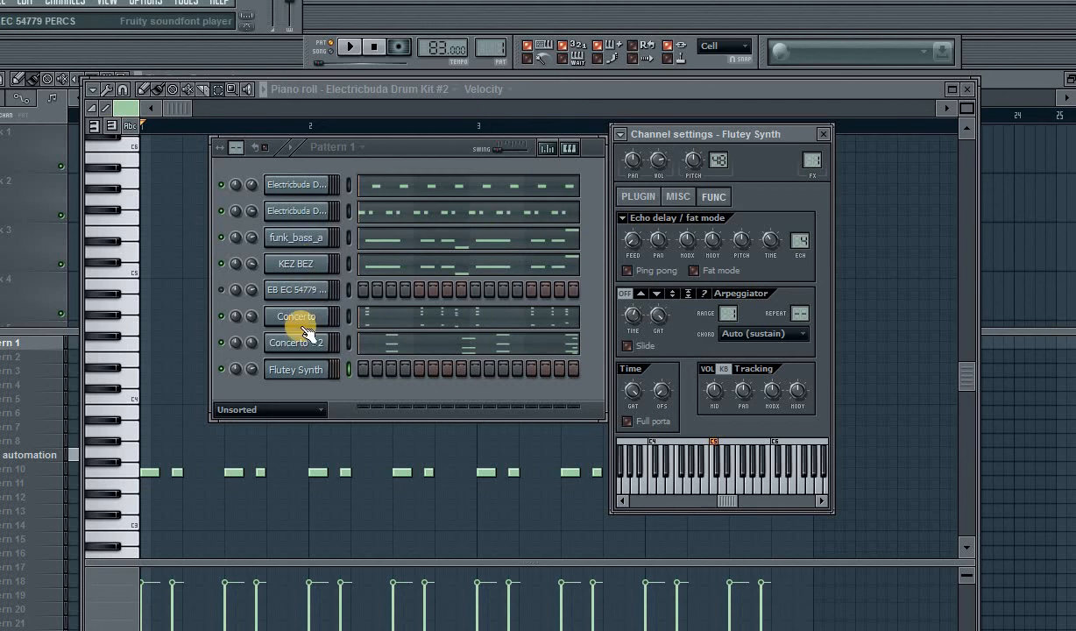
click(307, 371)
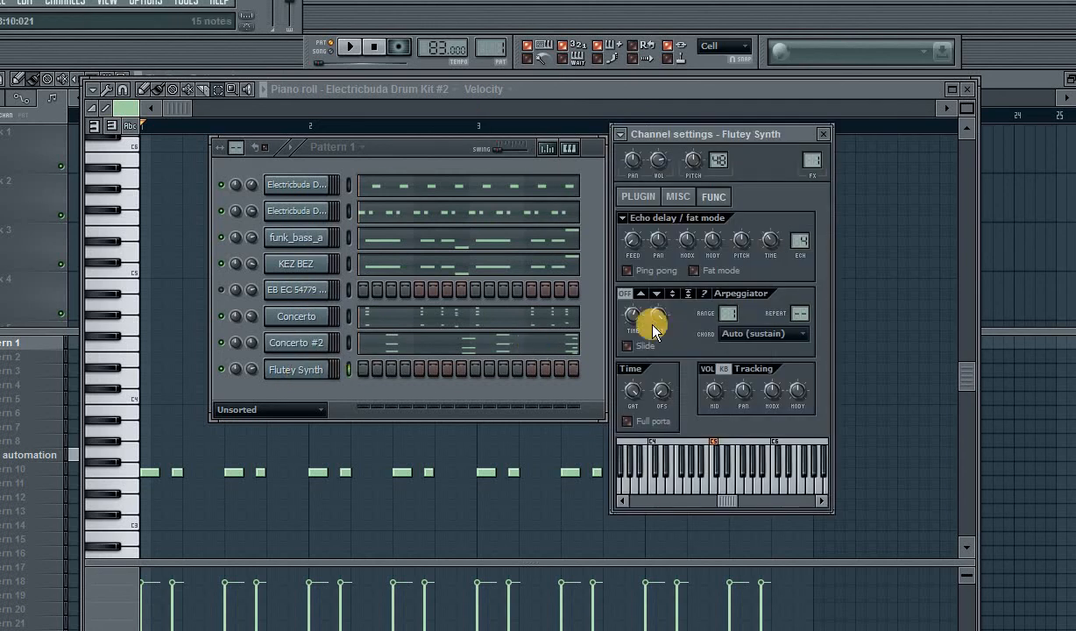
- Adjust the Flutey Synth's polyphony slide time in its miscellaneous channel settings
click(679, 197)
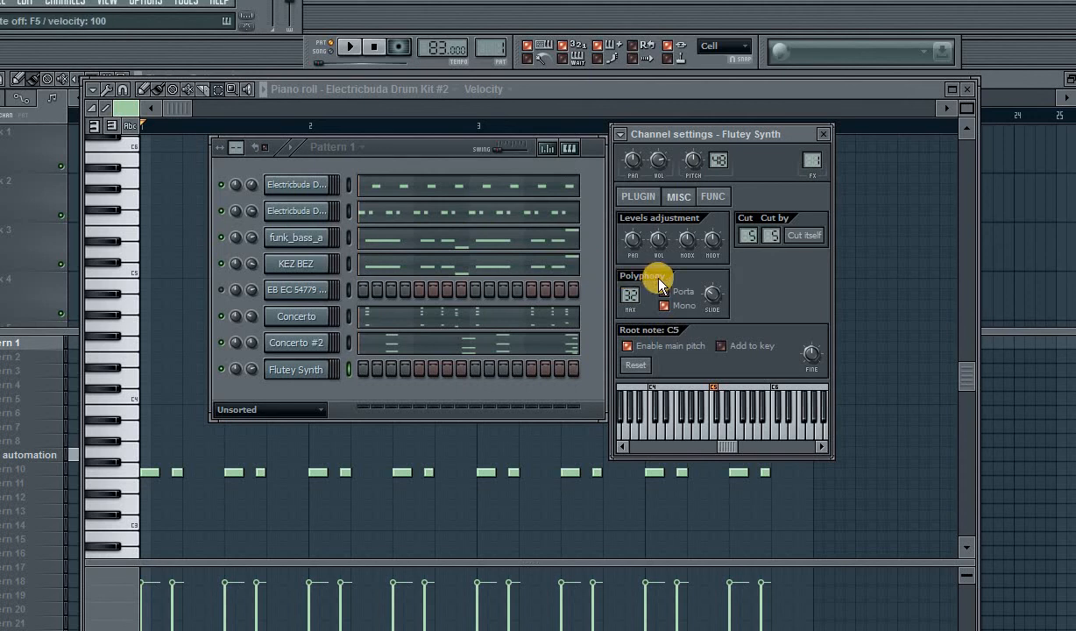
drag(706, 292, 708, 266)
click(712, 196)
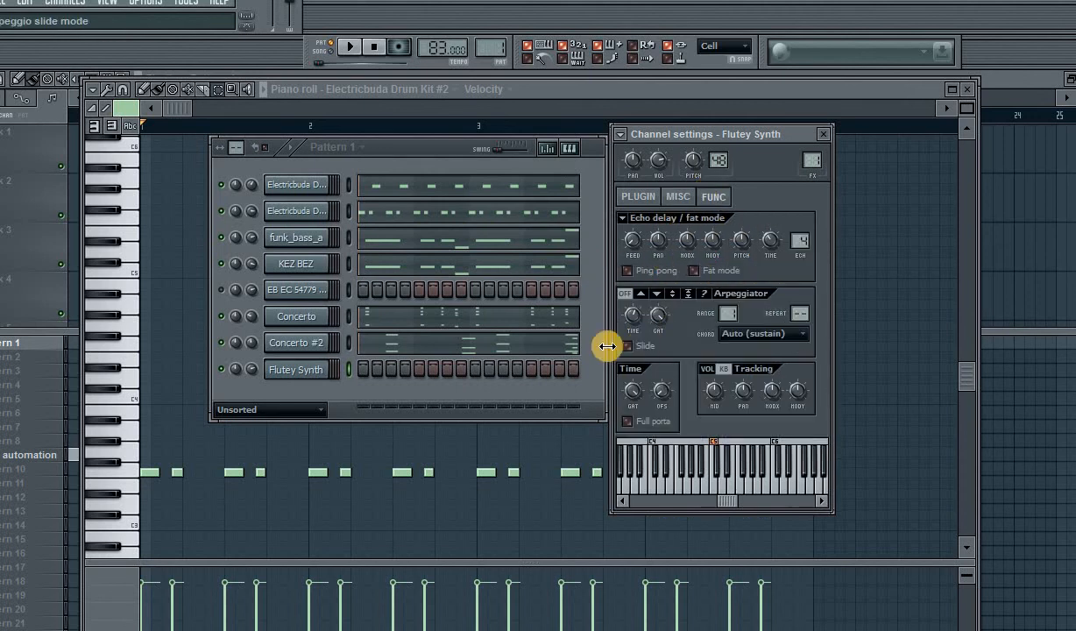
- Raise the release time slightly in the Flutey Synth's Envelope 2 while testing notes
click(631, 196)
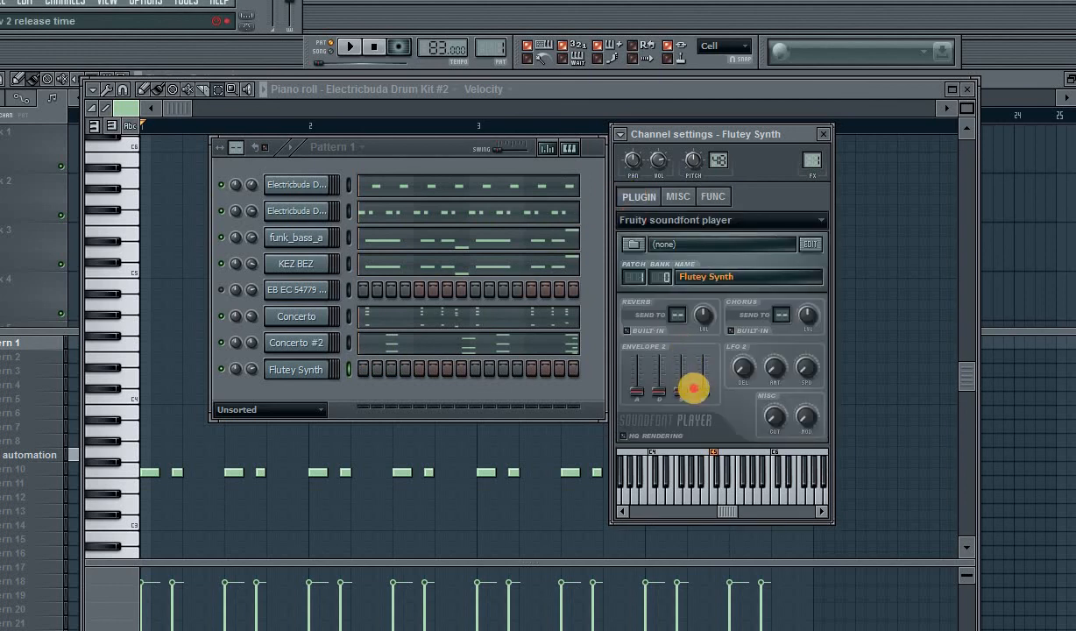
drag(693, 388, 706, 375)
key(v)
key(v)
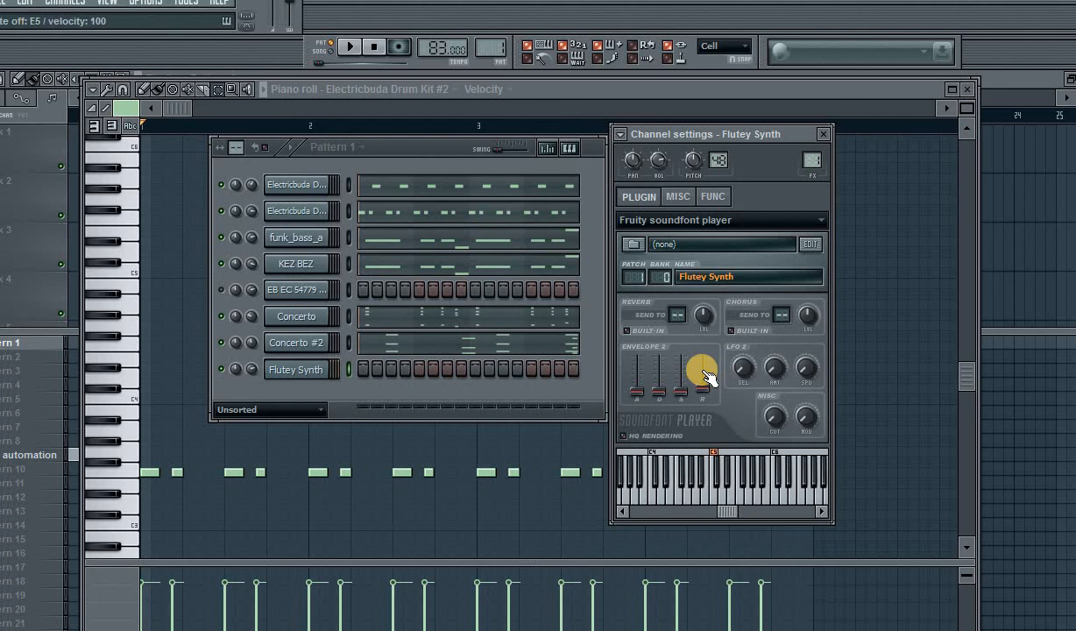
drag(707, 375, 699, 373)
click(635, 334)
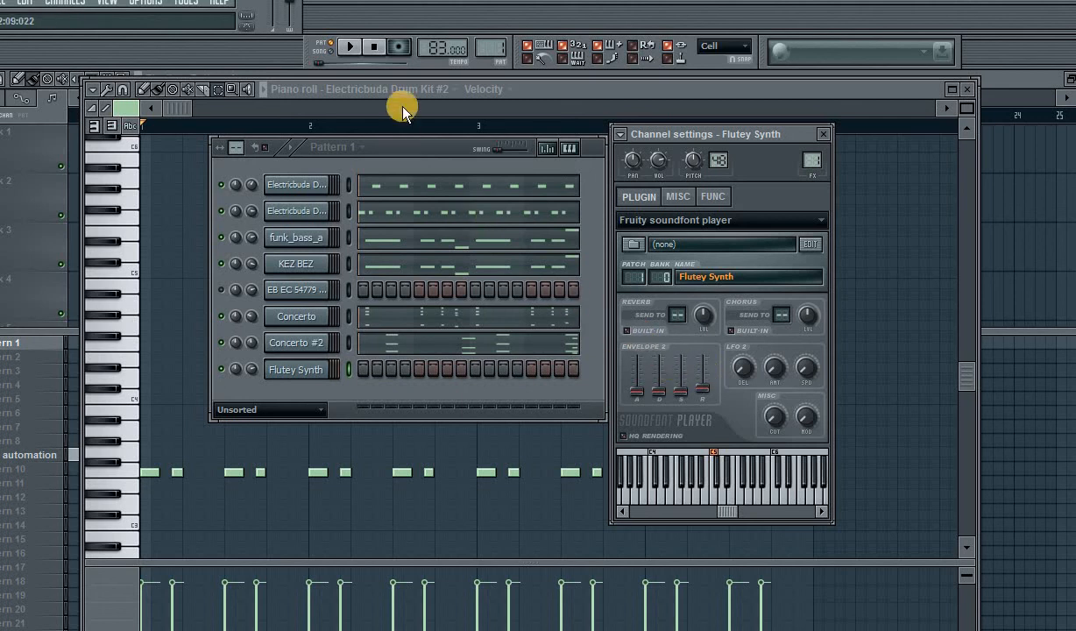
- Play the pattern while rehearsing a Flutey Synth melody over it, then try more notes with playback stopped
click(435, 151)
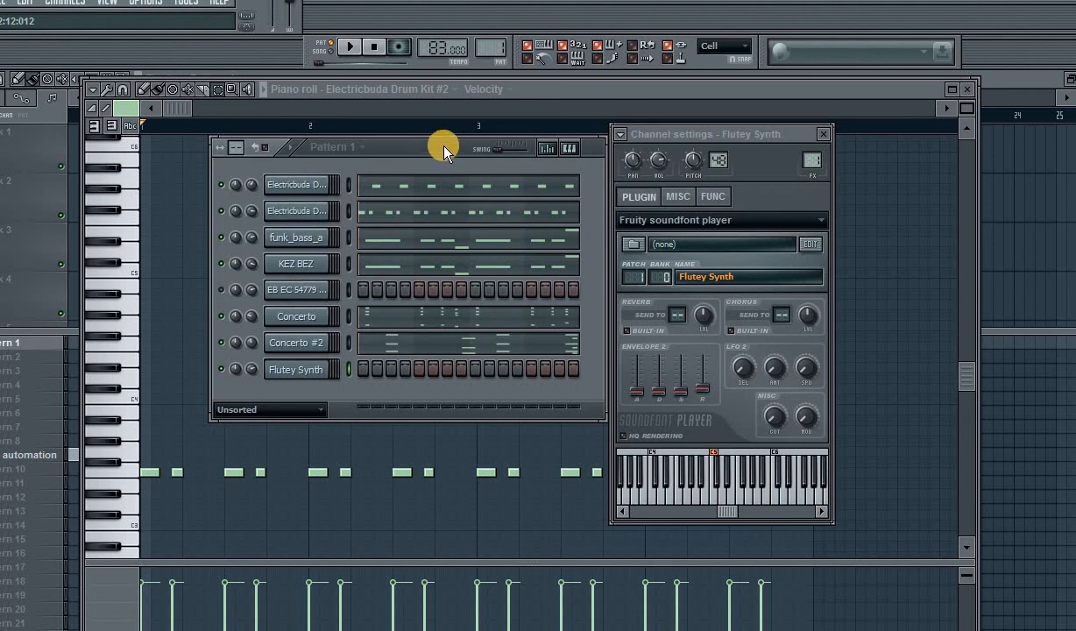
drag(443, 150, 431, 152)
key(space)
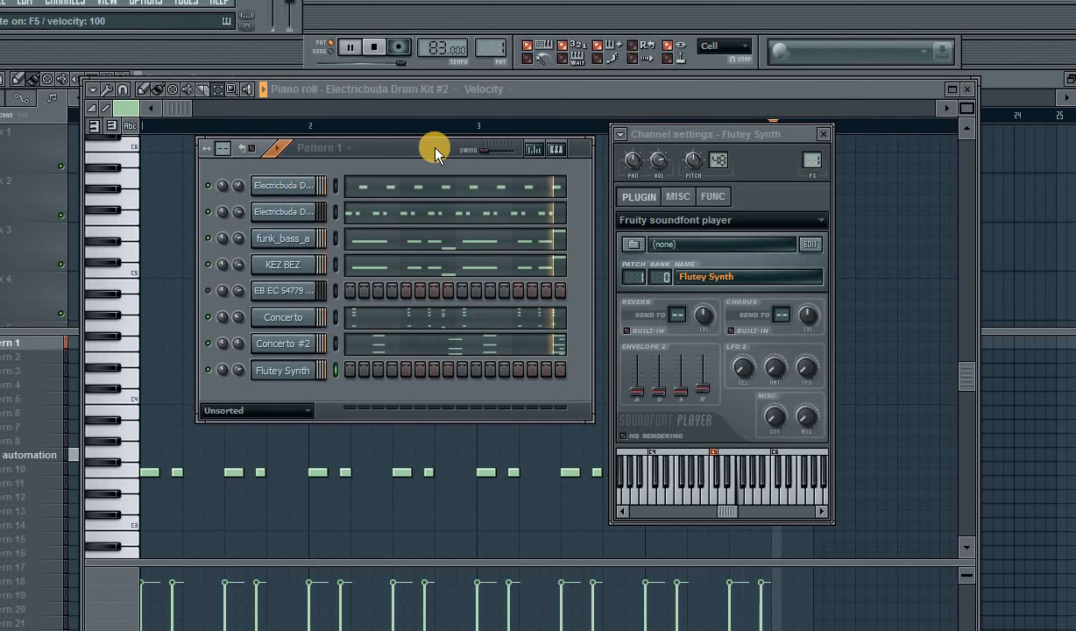
key(space)
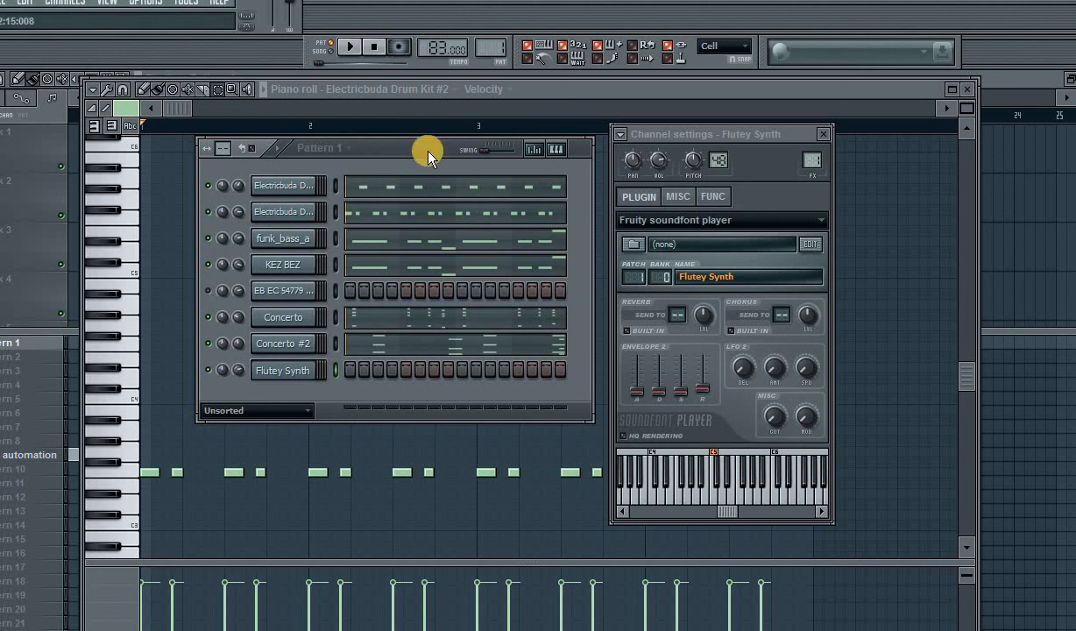
drag(428, 153, 430, 158)
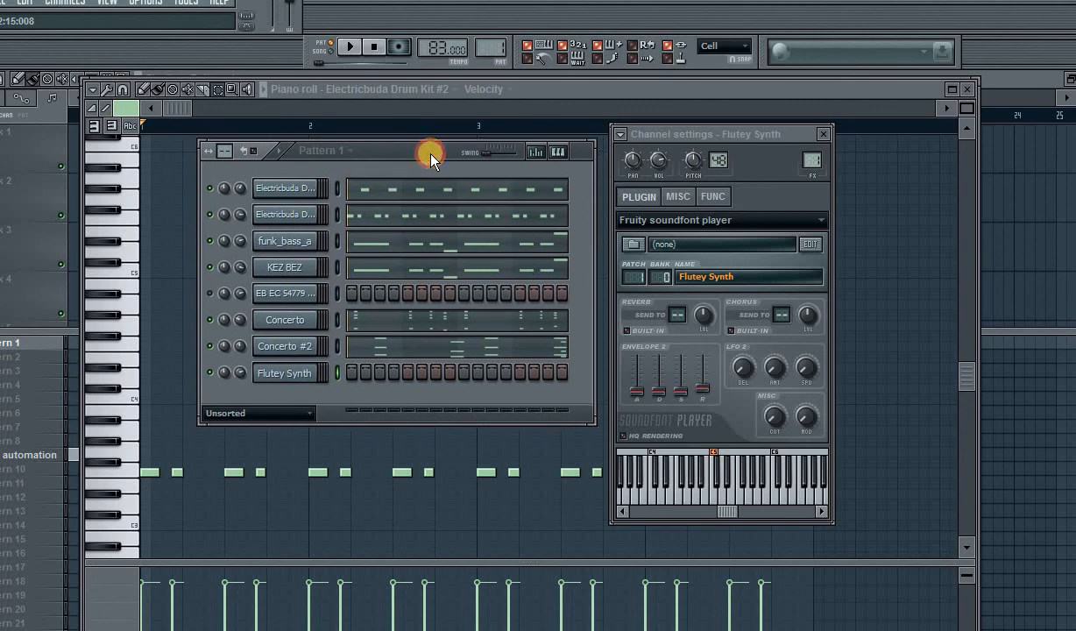
key(x)
key(b)
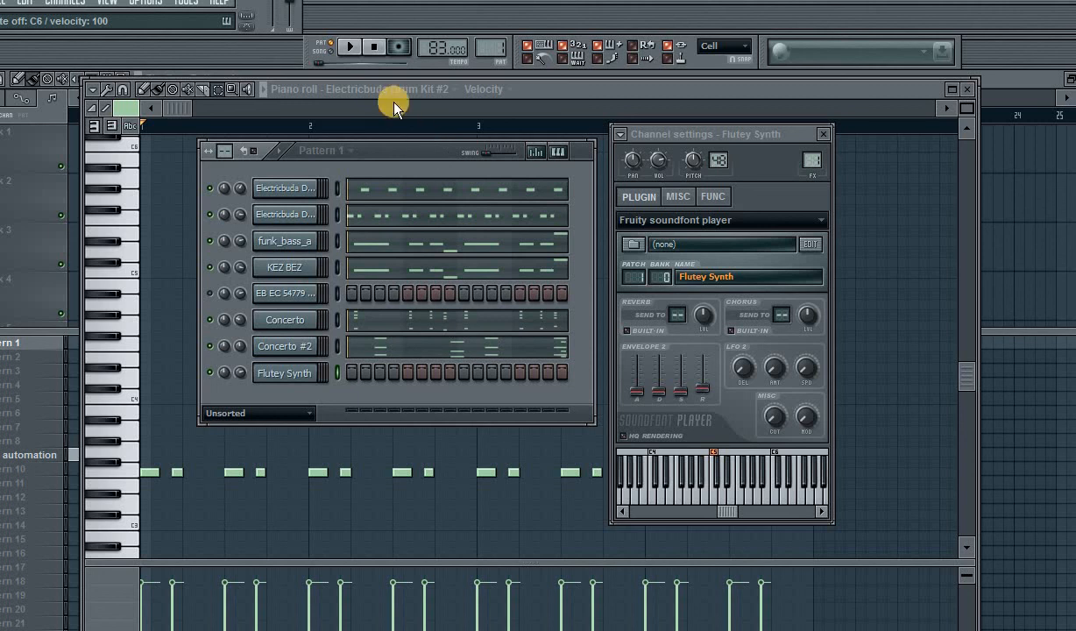
- Rehearse the Flutey Synth melody over the playing pattern and arm recording for the next take
key(space)
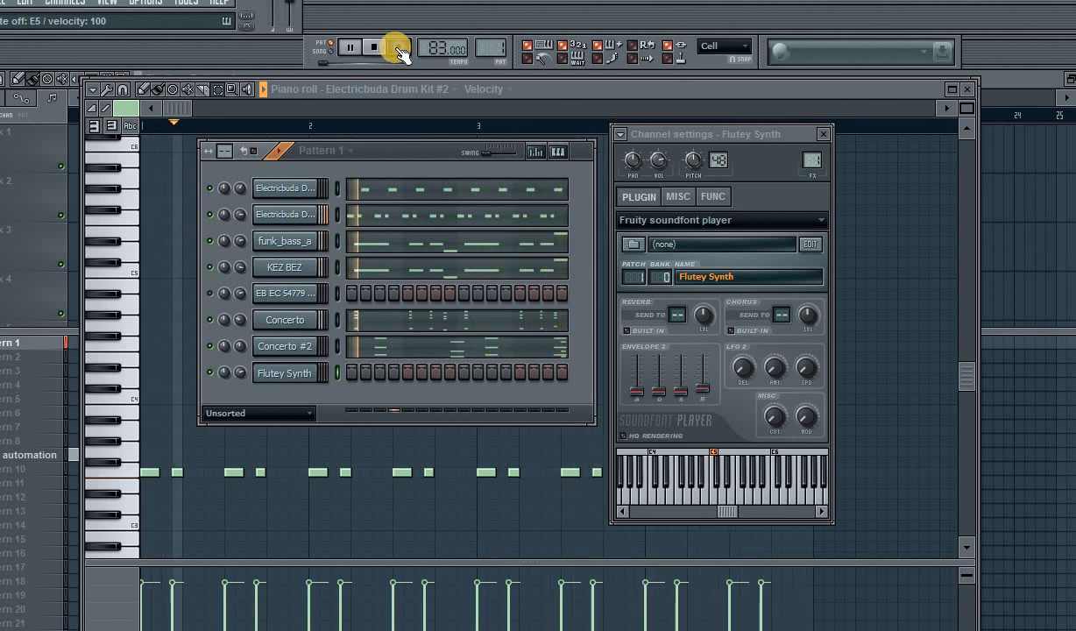
click(398, 49)
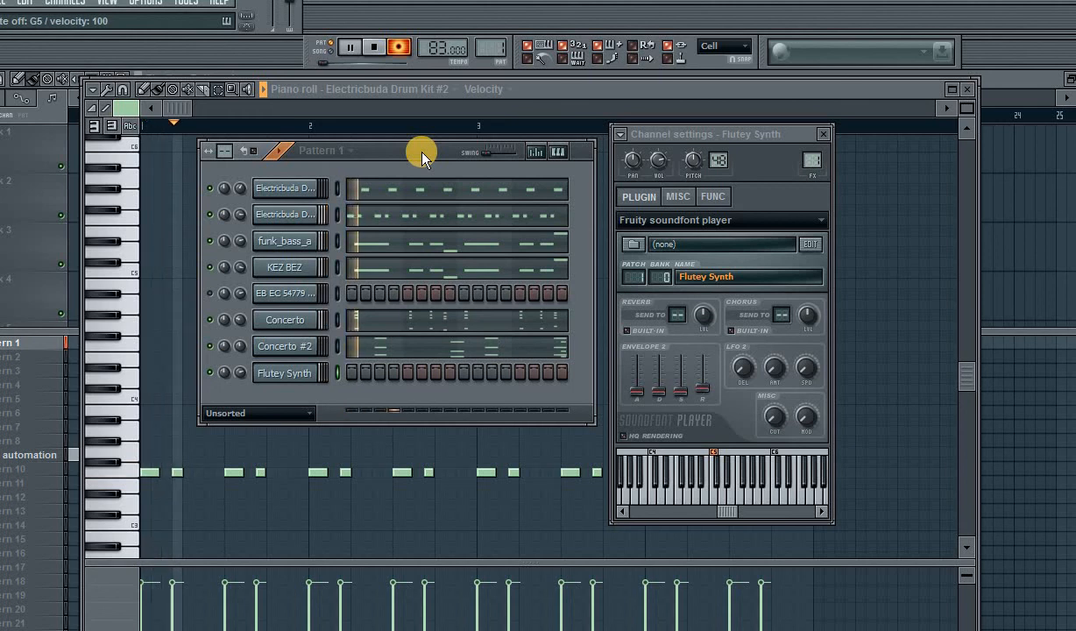
key(space)
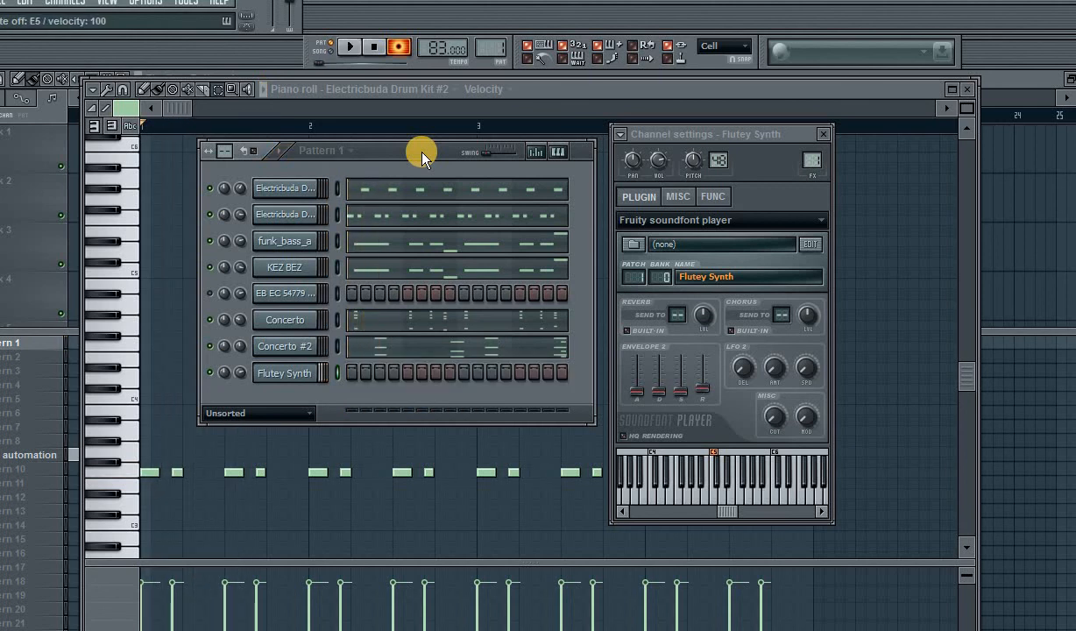
key(space)
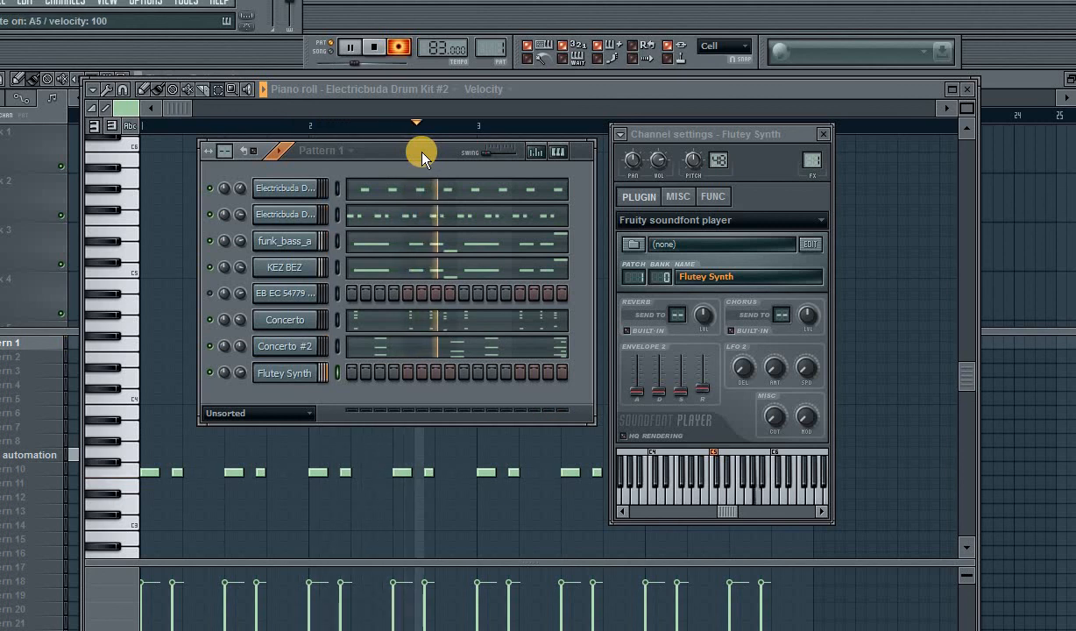
key(space)
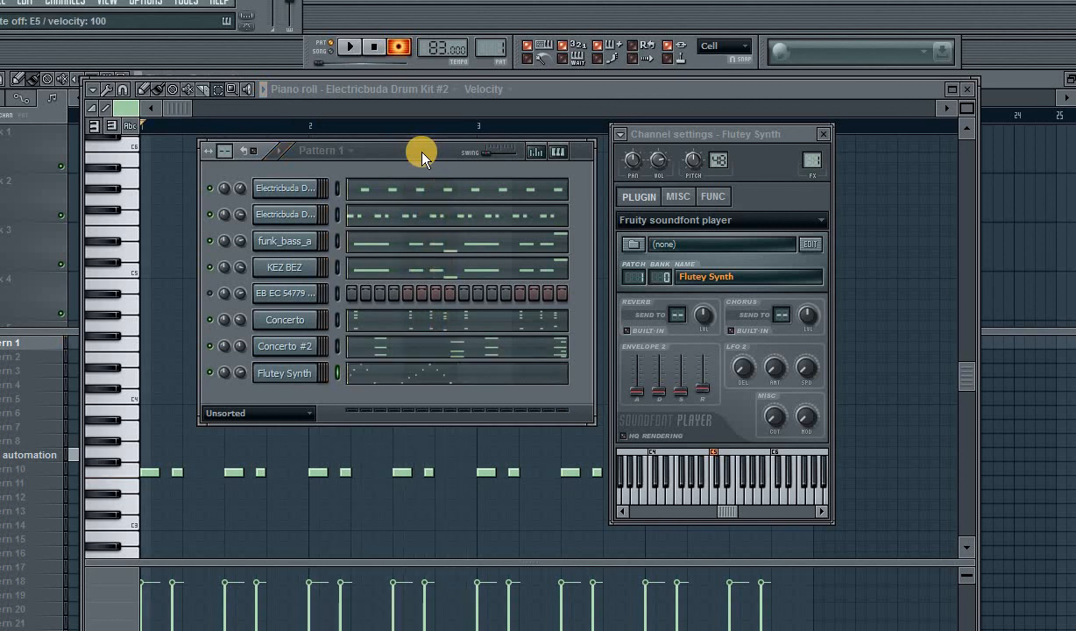
key(ctrl+z)
- Record a Flutey Synth melody between E5 and C6, with phrases starting at bars 1 and 3, and quantize its notes
key(space)
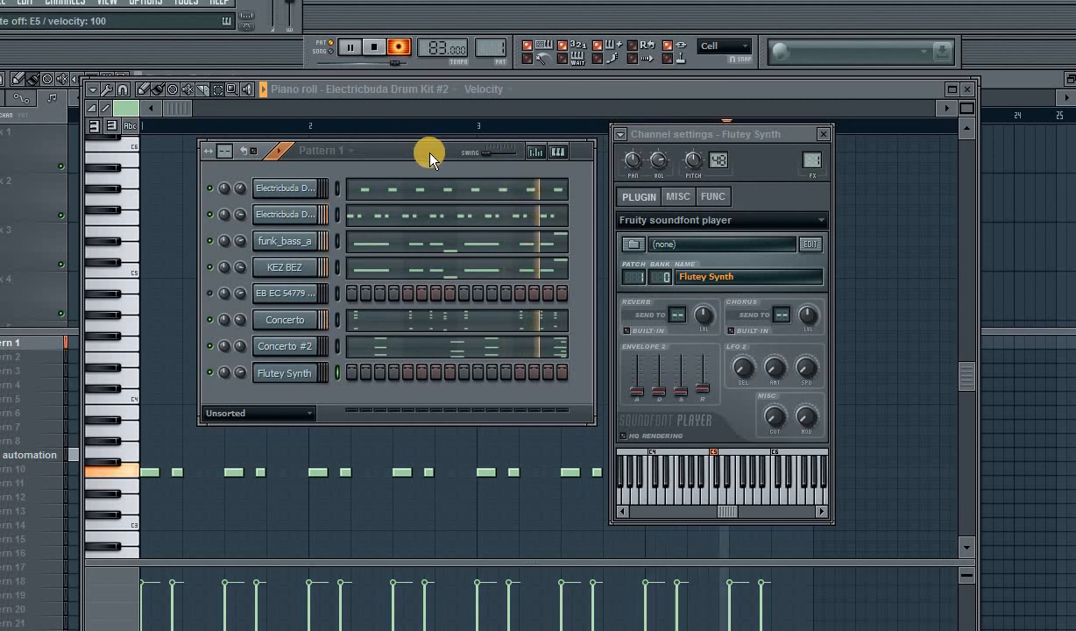
key(space)
click(412, 373)
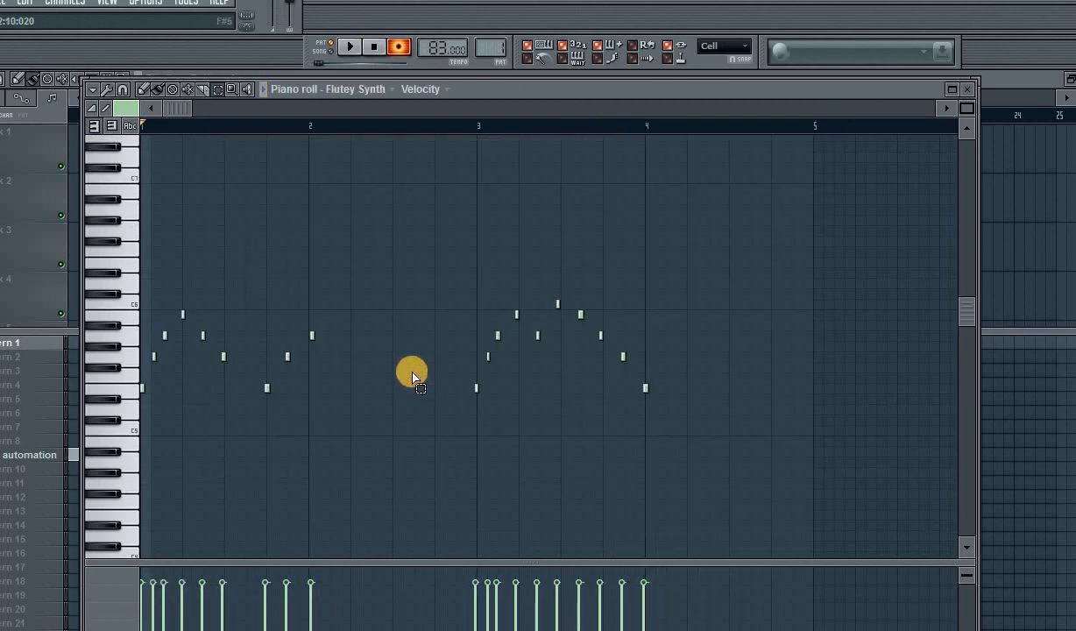
key(alt+q)
click(602, 403)
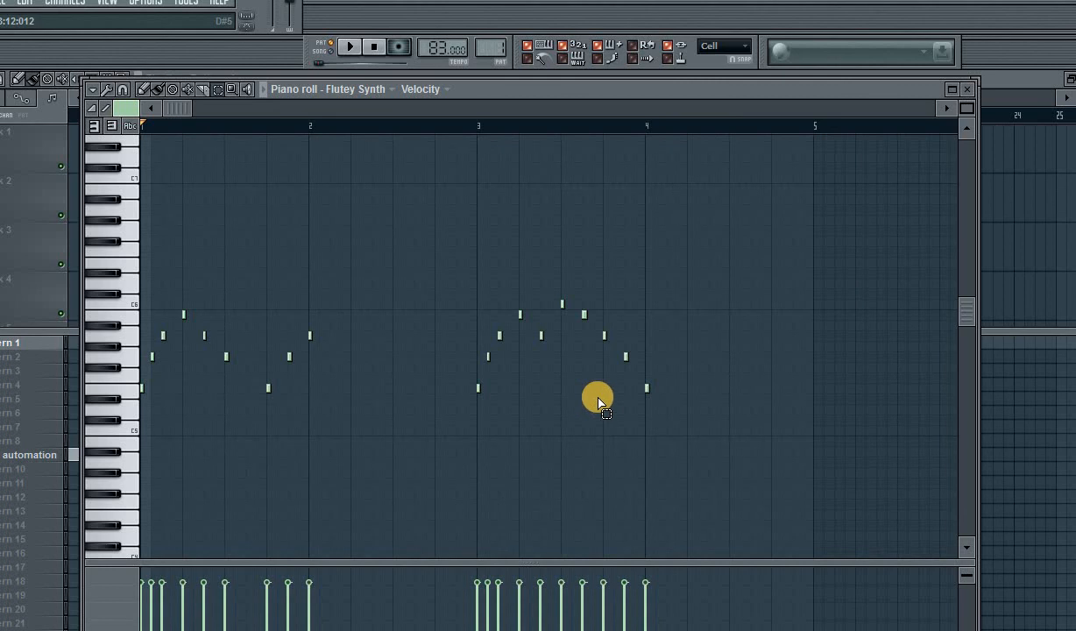
click(969, 89)
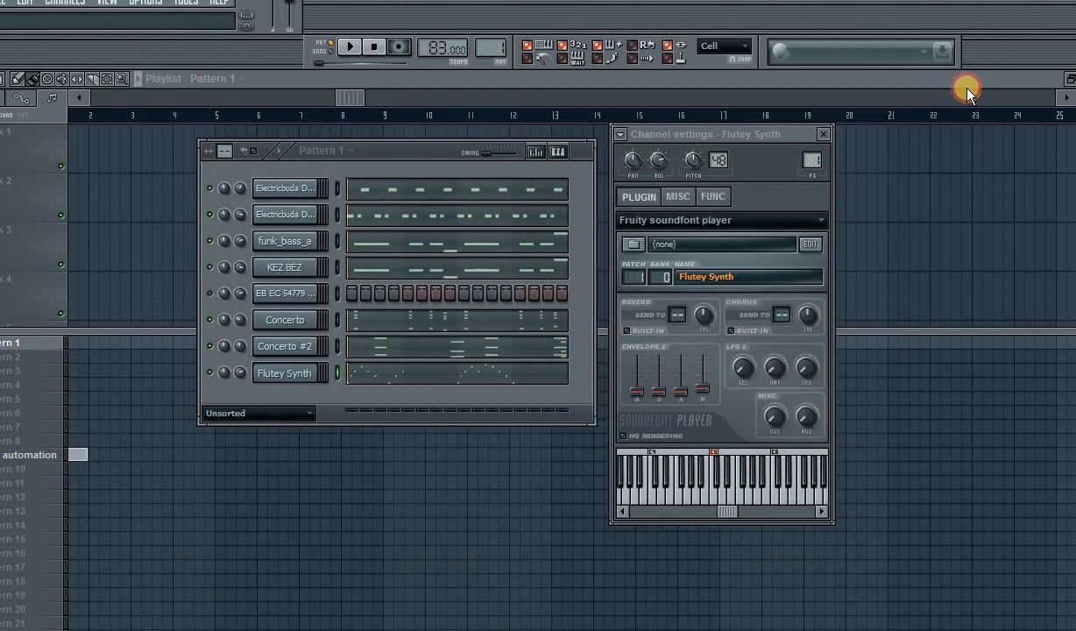
drag(428, 149, 406, 152)
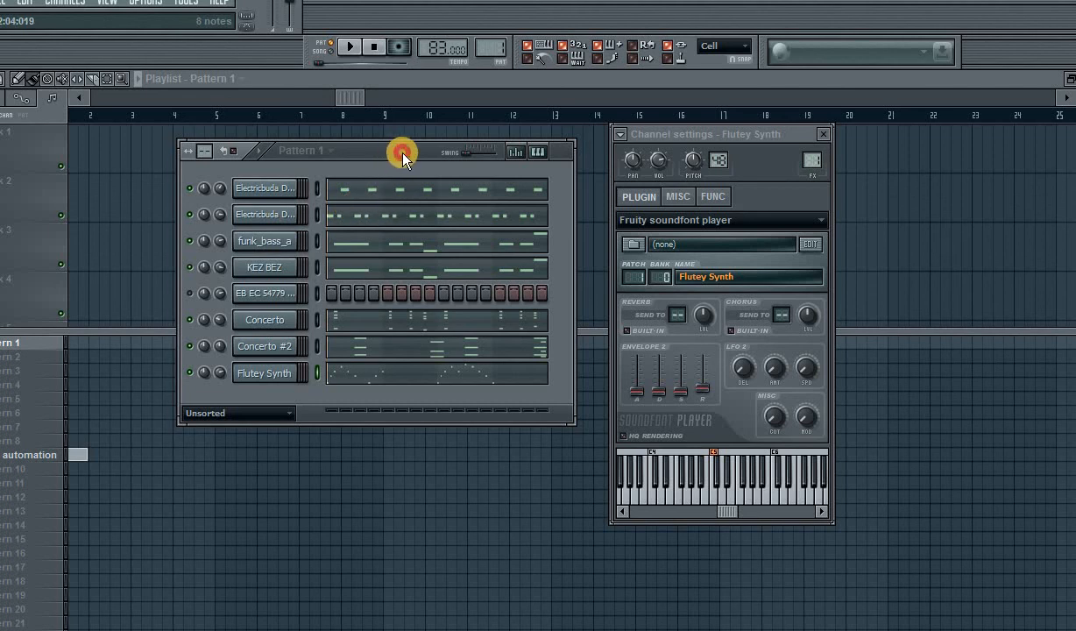
drag(403, 154, 406, 154)
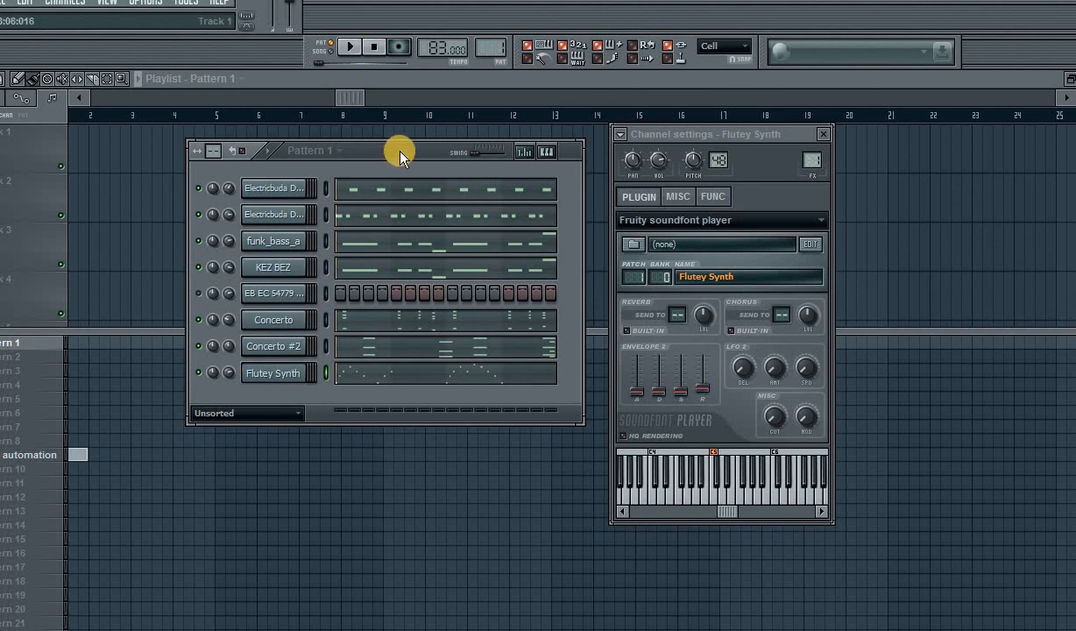
drag(400, 151, 381, 153)
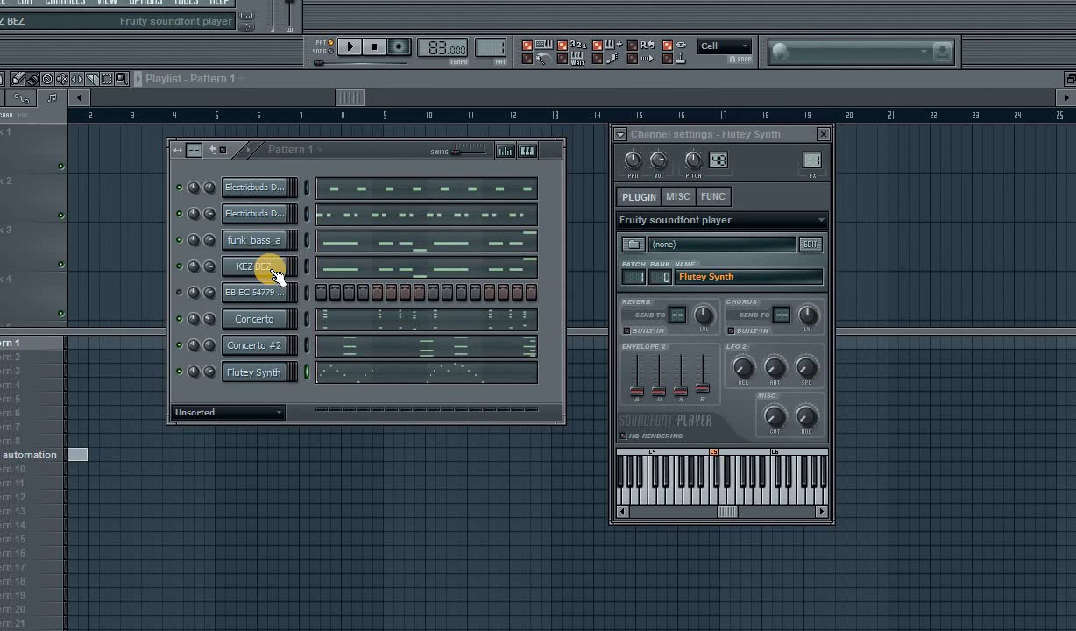
drag(372, 143, 409, 138)
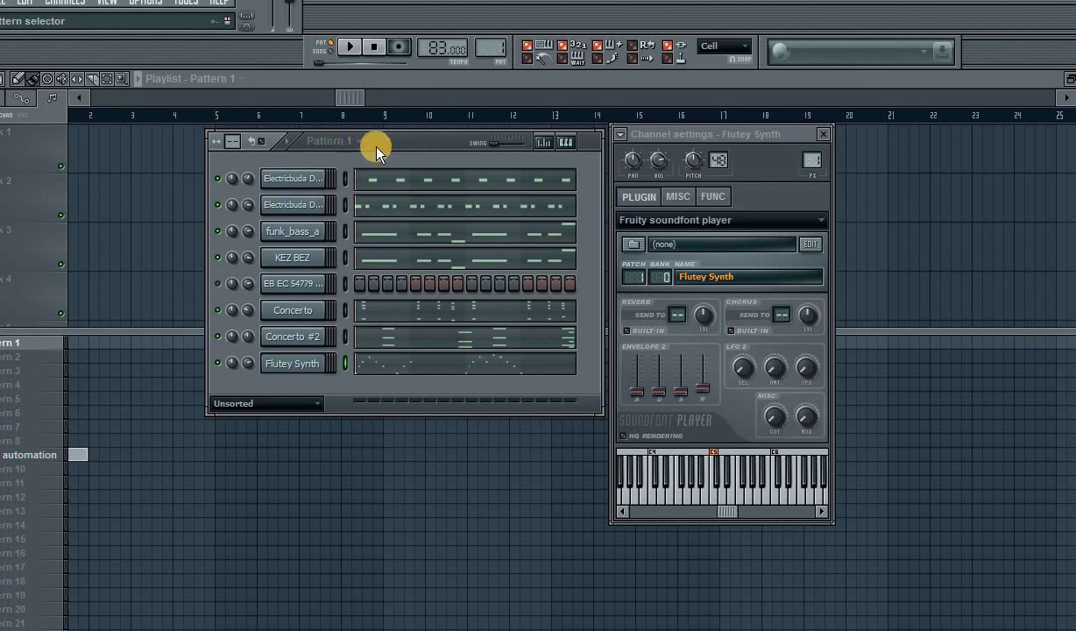
drag(405, 139, 401, 136)
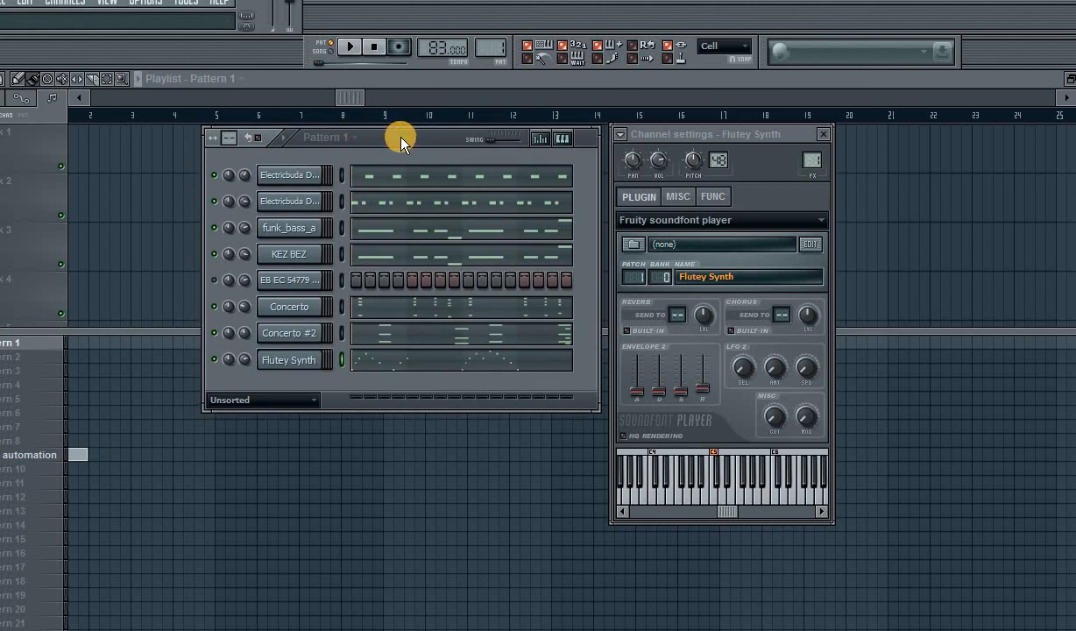